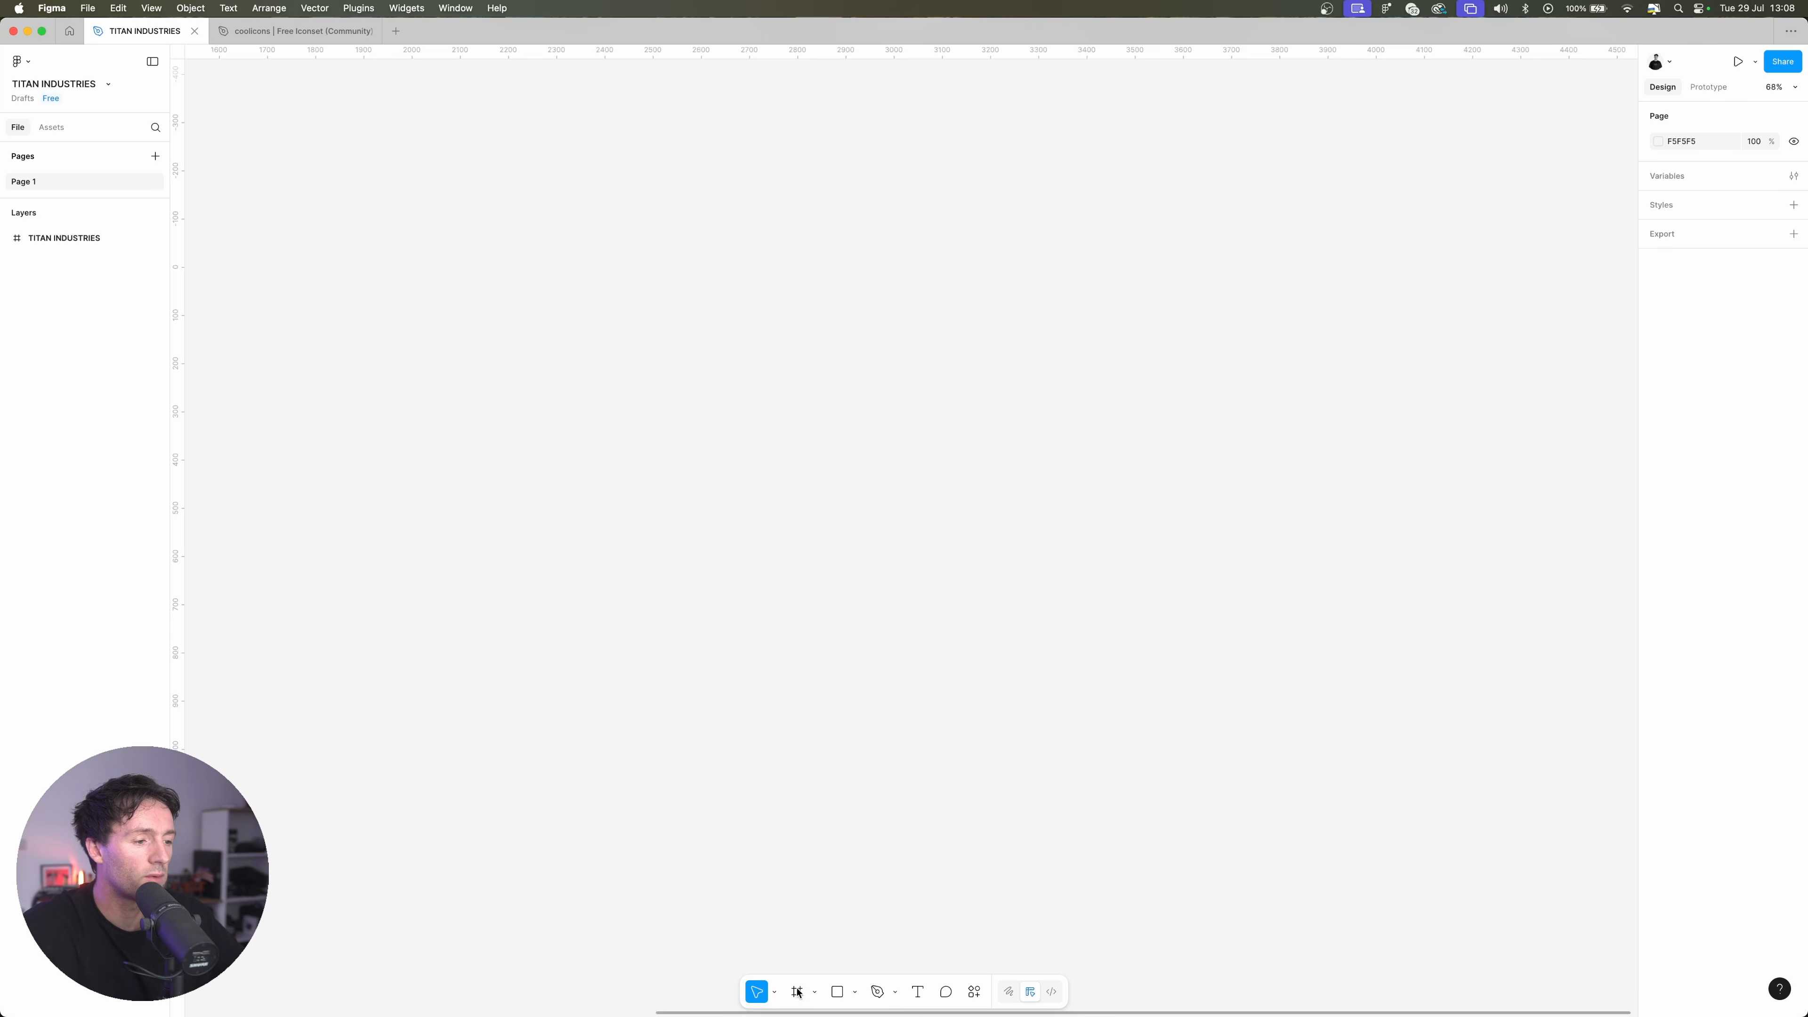
Create a MacBook Pro 14" frame and add a 12-column layout guide with a 32 margin and 16 gutter
{"action": "left_click", "coordinate": [799, 990]}
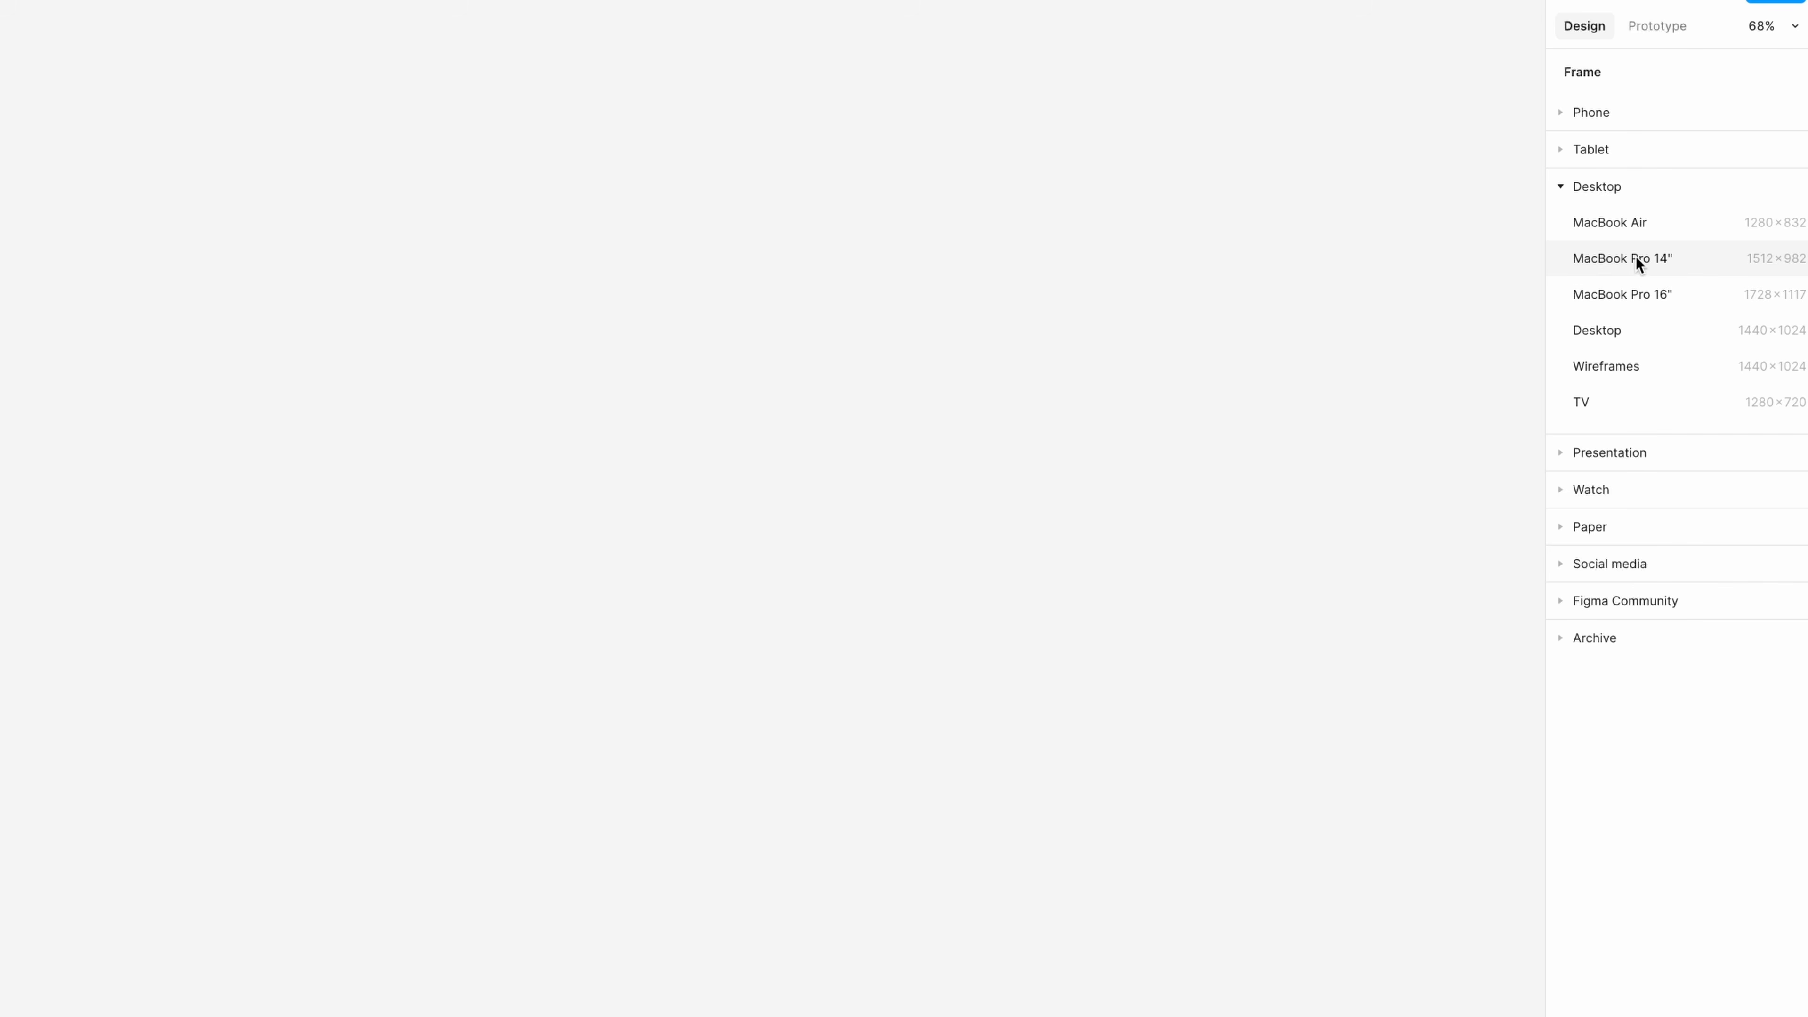
{"action": "left_click", "coordinate": [1636, 260]}
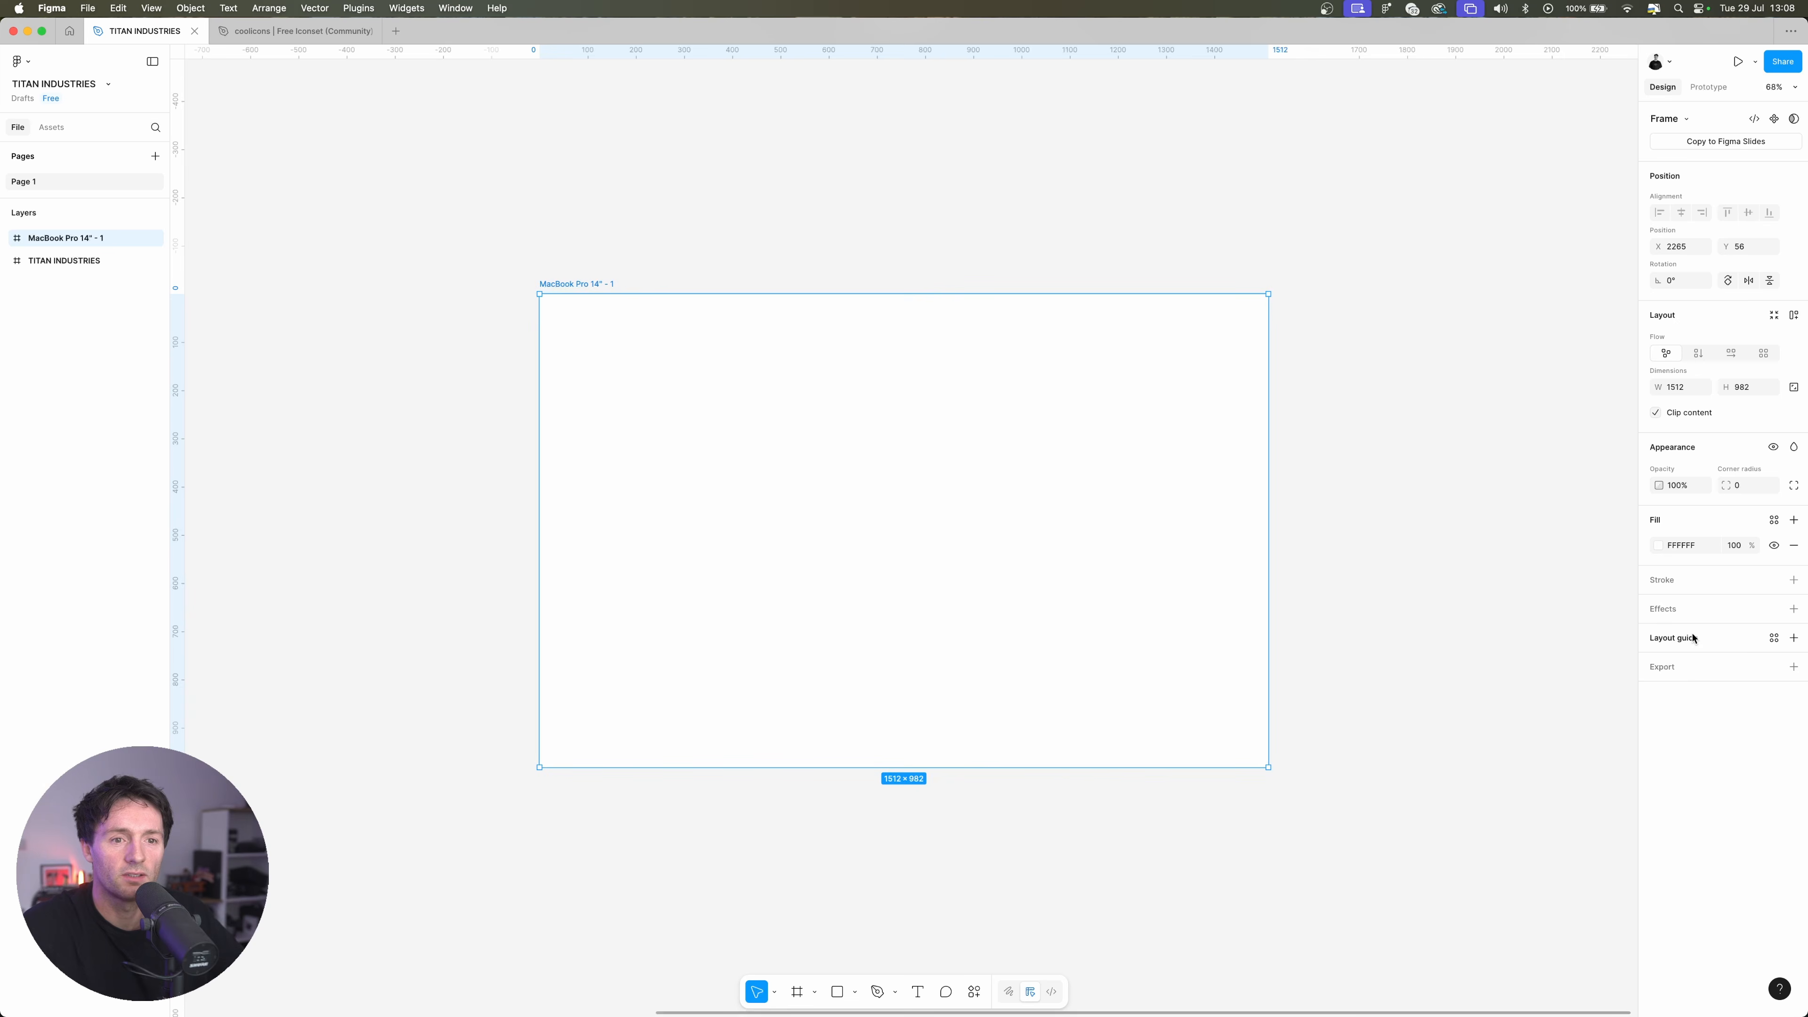
{"action": "left_click", "coordinate": [1794, 637]}
{"action": "left_click", "coordinate": [1502, 665]}
{"action": "left_click", "coordinate": [1513, 682]}
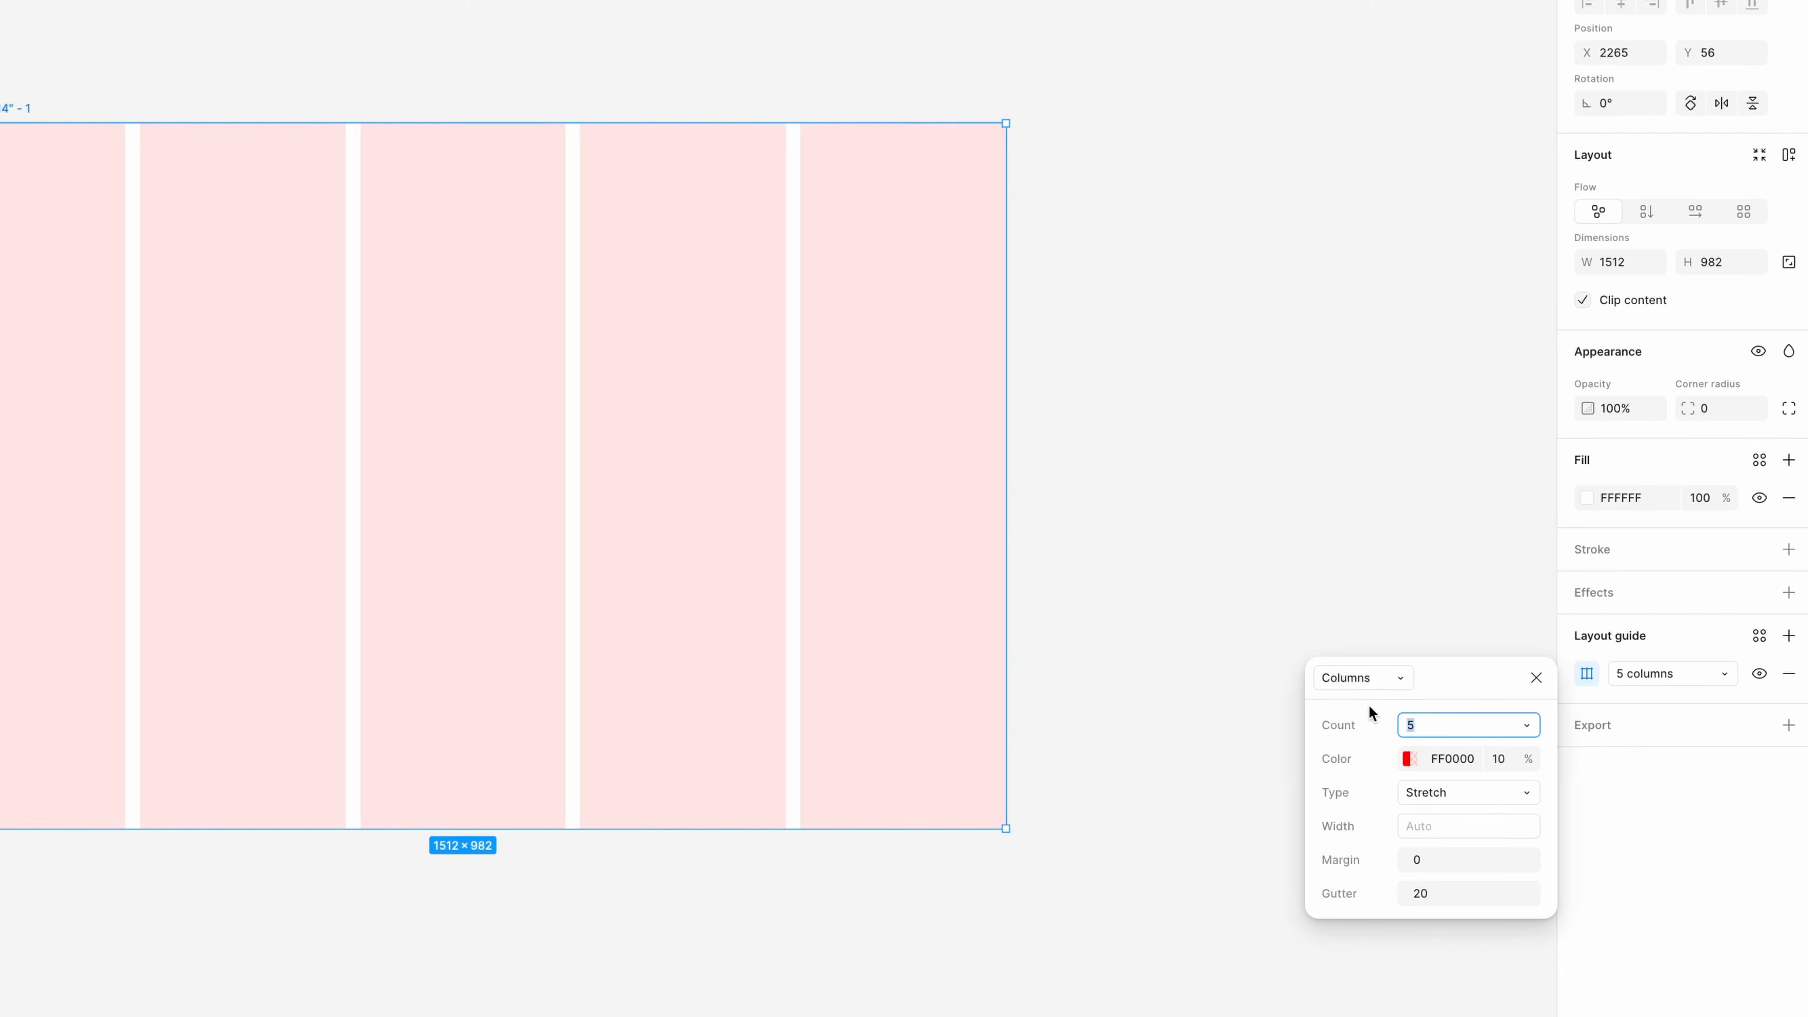
{"action": "type", "text": "12"}
{"action": "key", "text": "Return"}
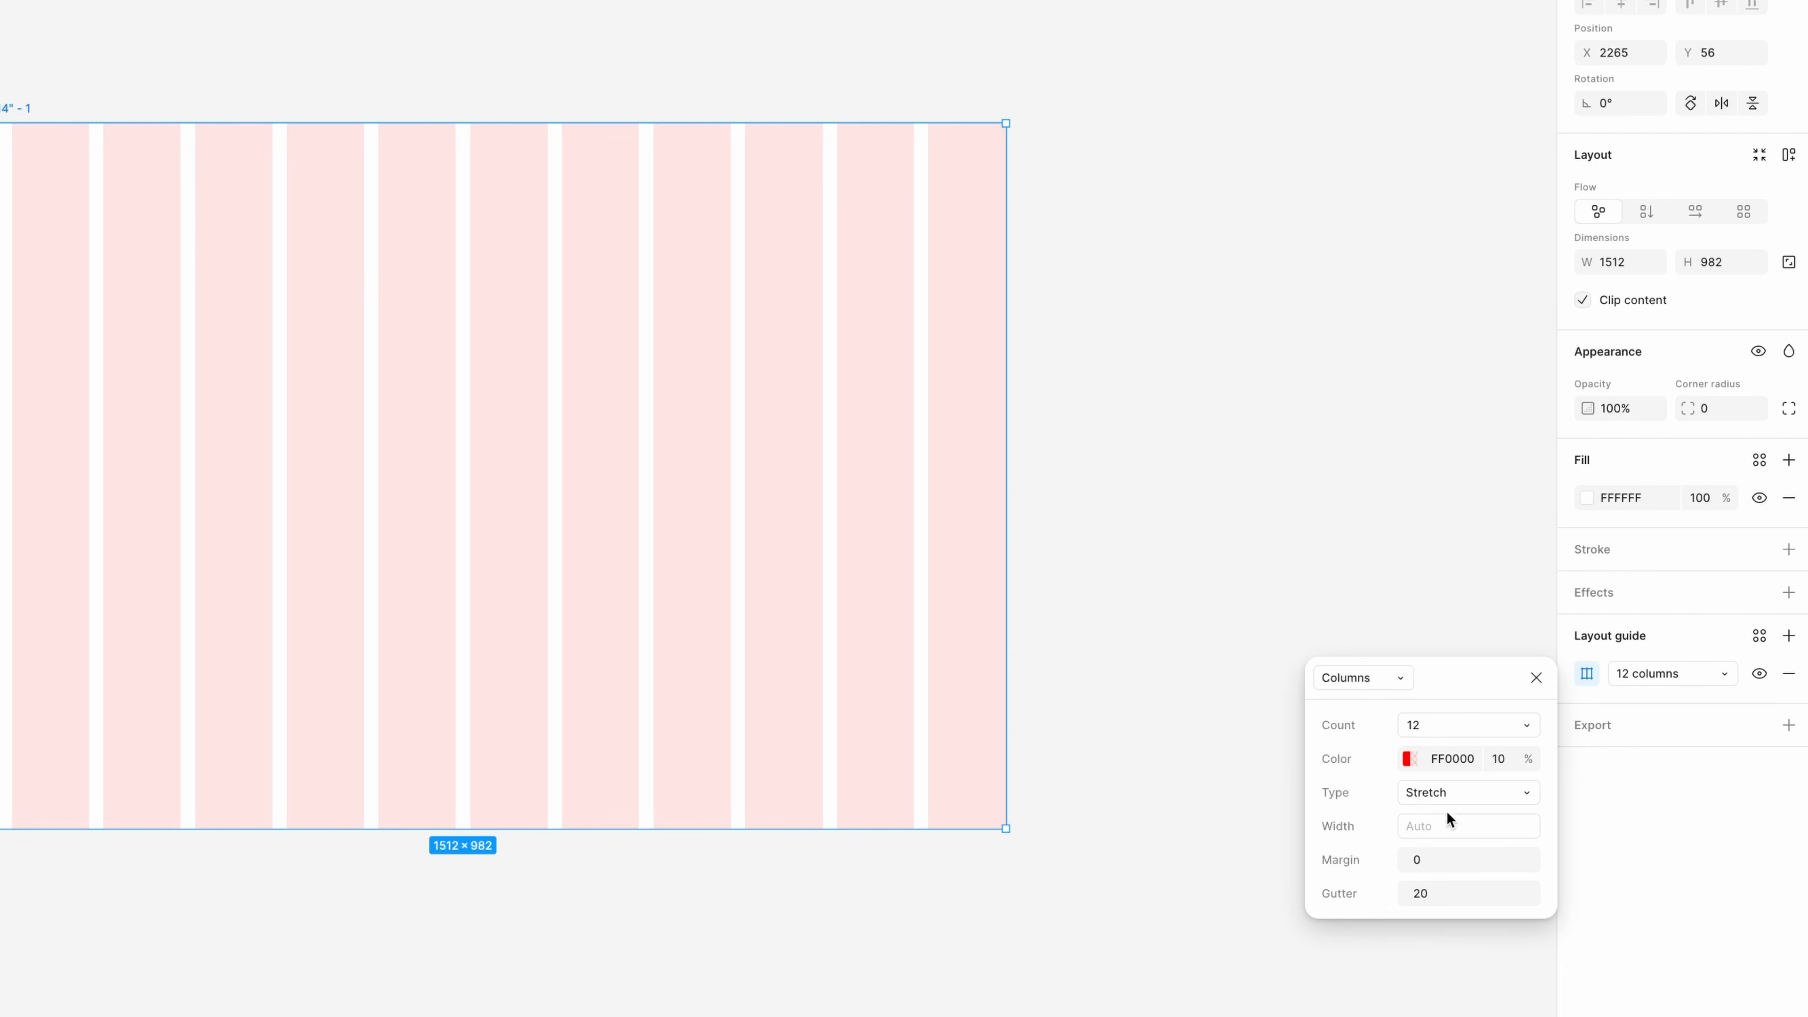
{"action": "type", "text": "32"}
{"action": "key", "text": "Return"}
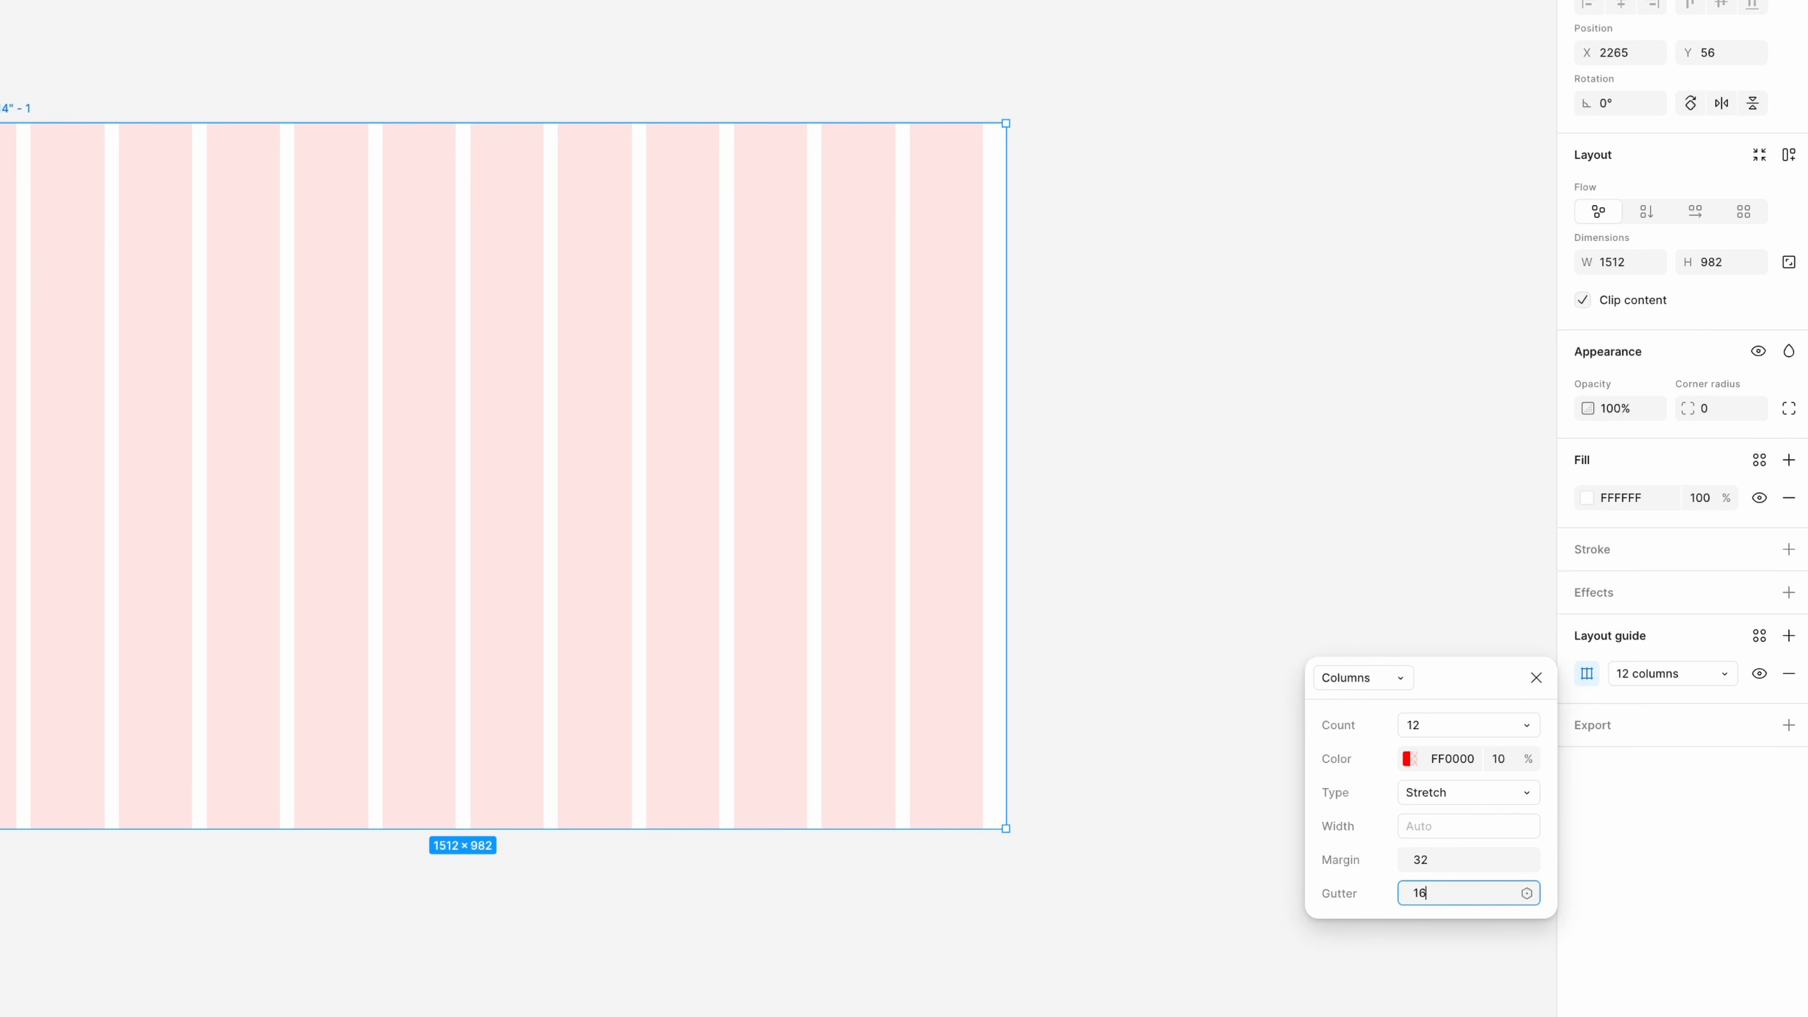
{"action": "key", "text": "Return"}
{"action": "left_click", "coordinate": [1373, 561]}
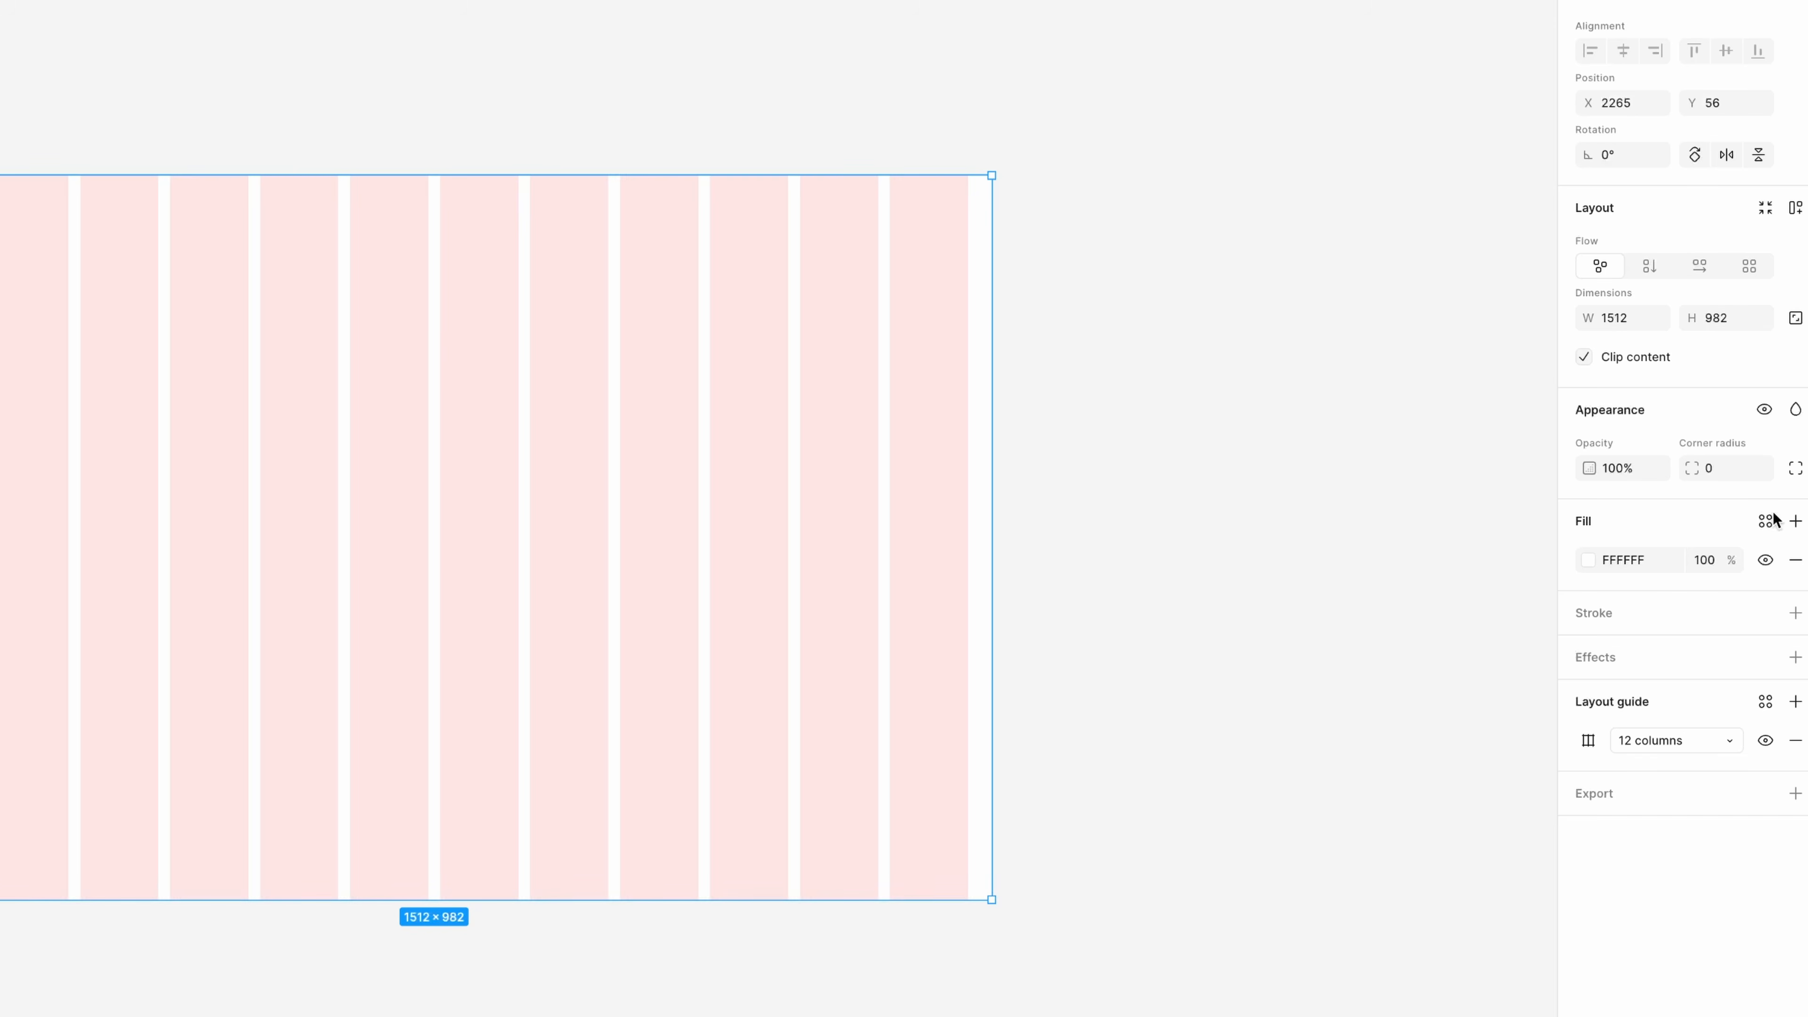
Set the MacBook Pro 14" frame's fill colour to E3E8F0
{"action": "left_click", "coordinate": [1632, 560]}
{"action": "type", "text": "E3E8F0"}
{"action": "key", "text": "Return"}
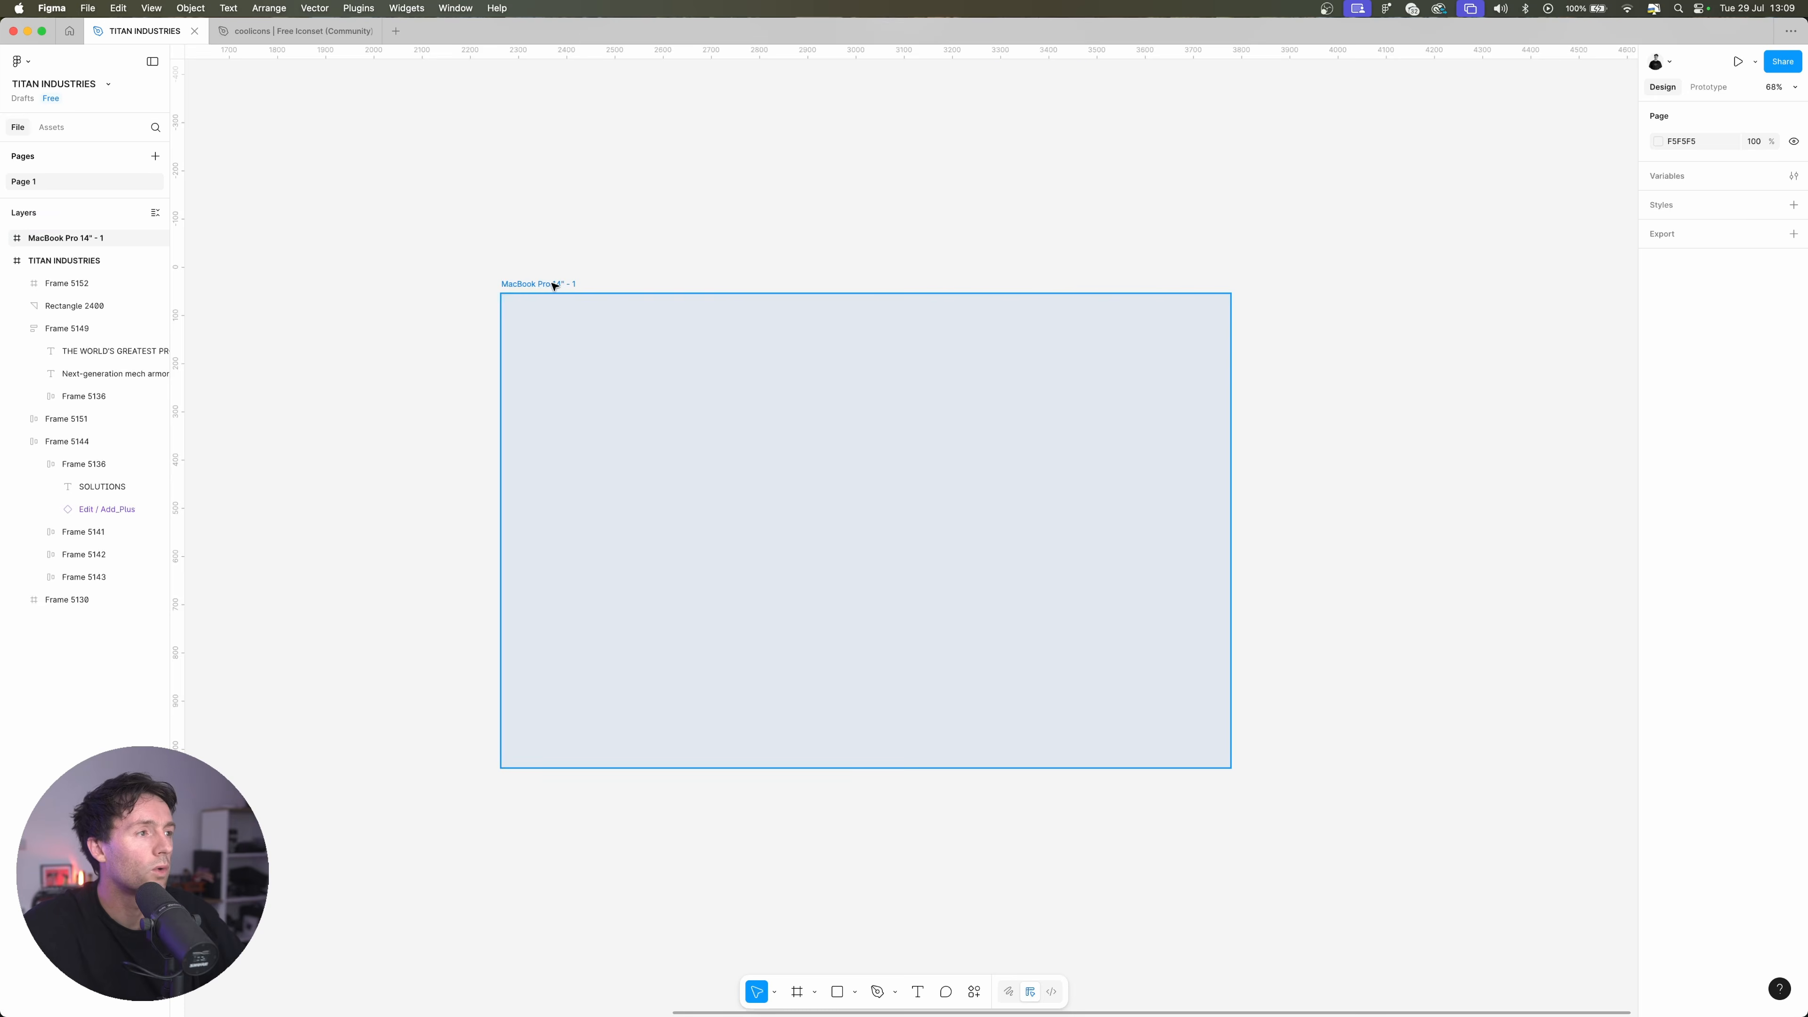
Paste the headline "THE WORLD'S GREATEST PROTECTOR" into the frame and centre it horizontally and vertically
{"action": "left_click", "coordinate": [553, 283]}
{"action": "key", "text": "ctrl+v"}
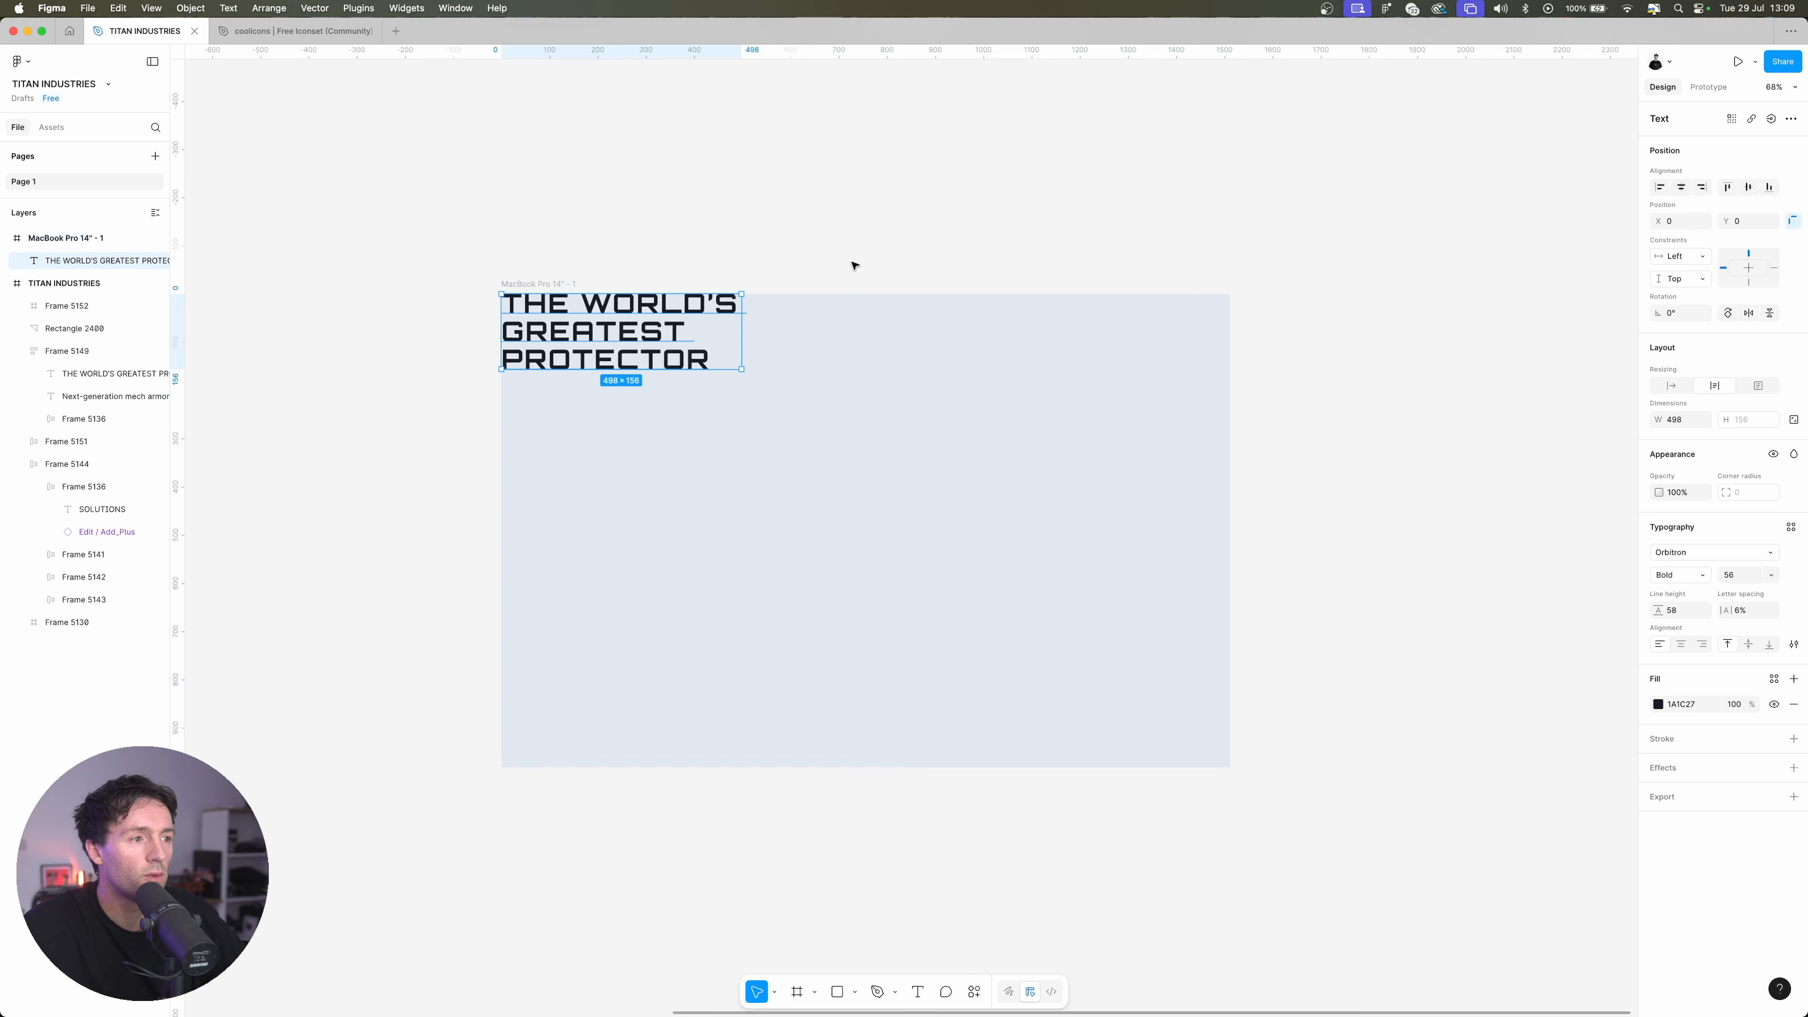
{"action": "key", "text": "alt+h"}
{"action": "key", "text": "alt+v"}
{"action": "left_click", "coordinate": [980, 218]}
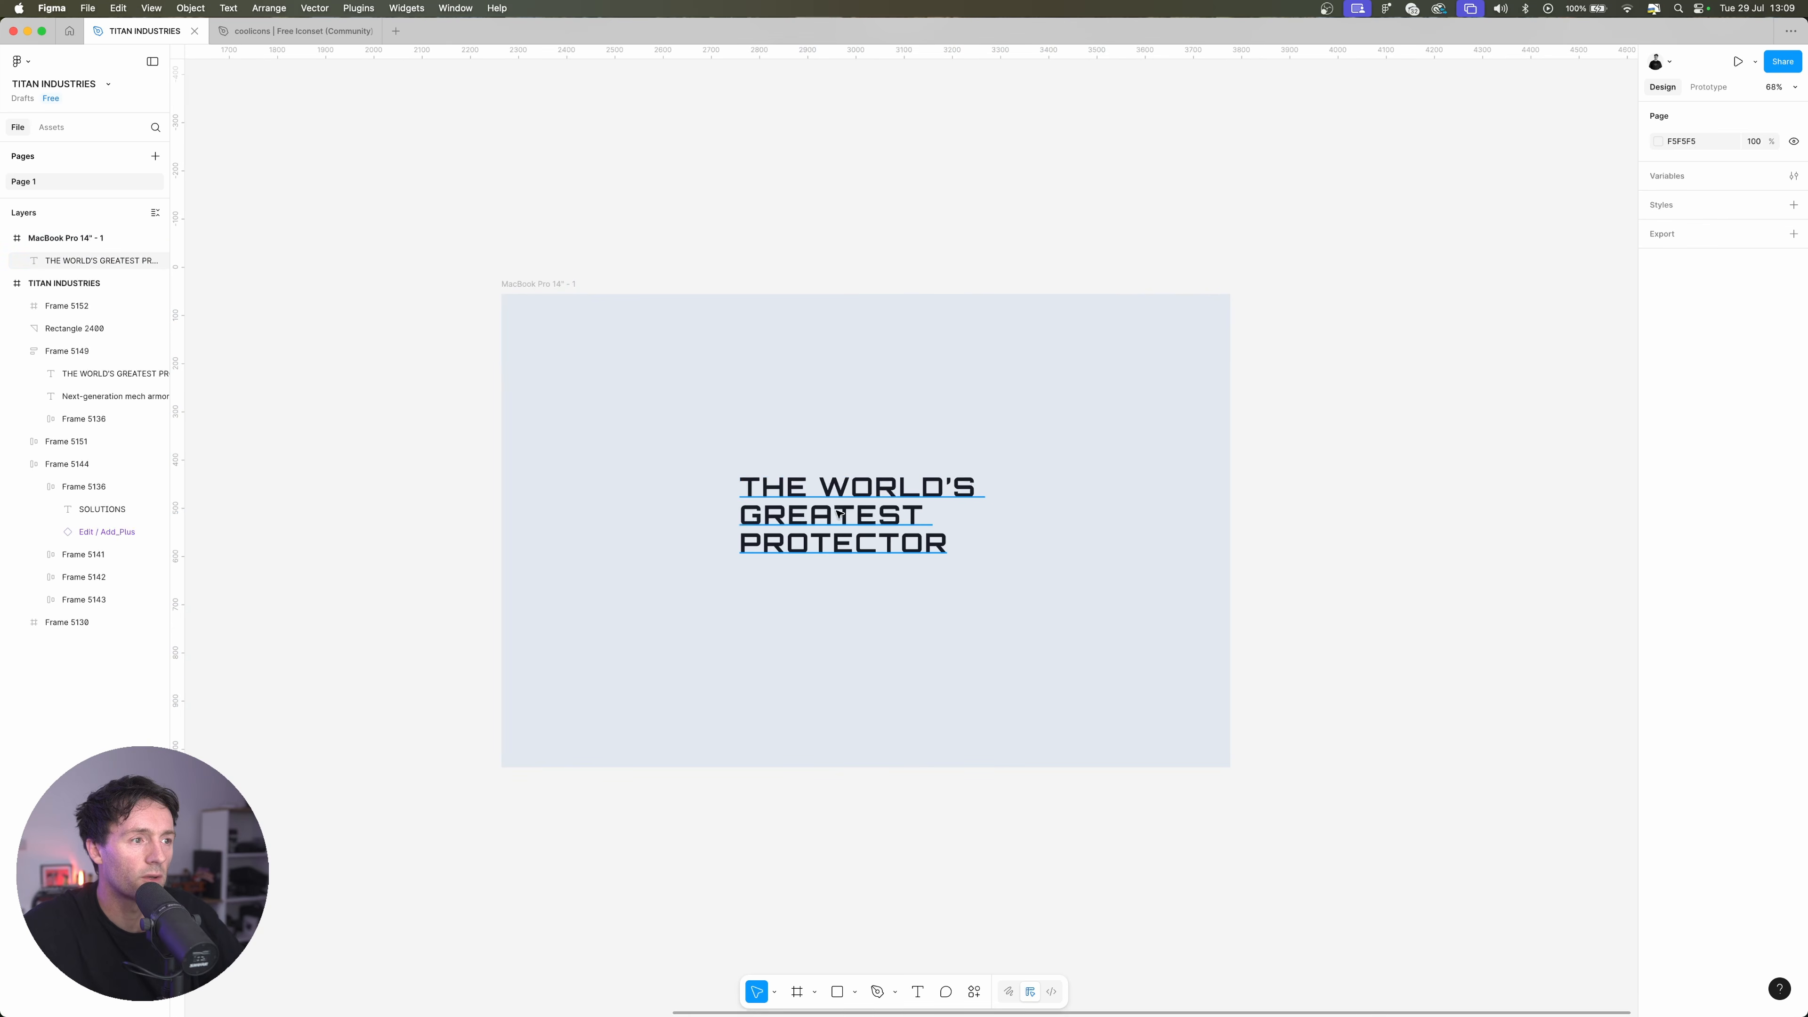
Inspect the headline's typography settings and its fill colour
{"action": "left_click", "coordinate": [841, 513]}
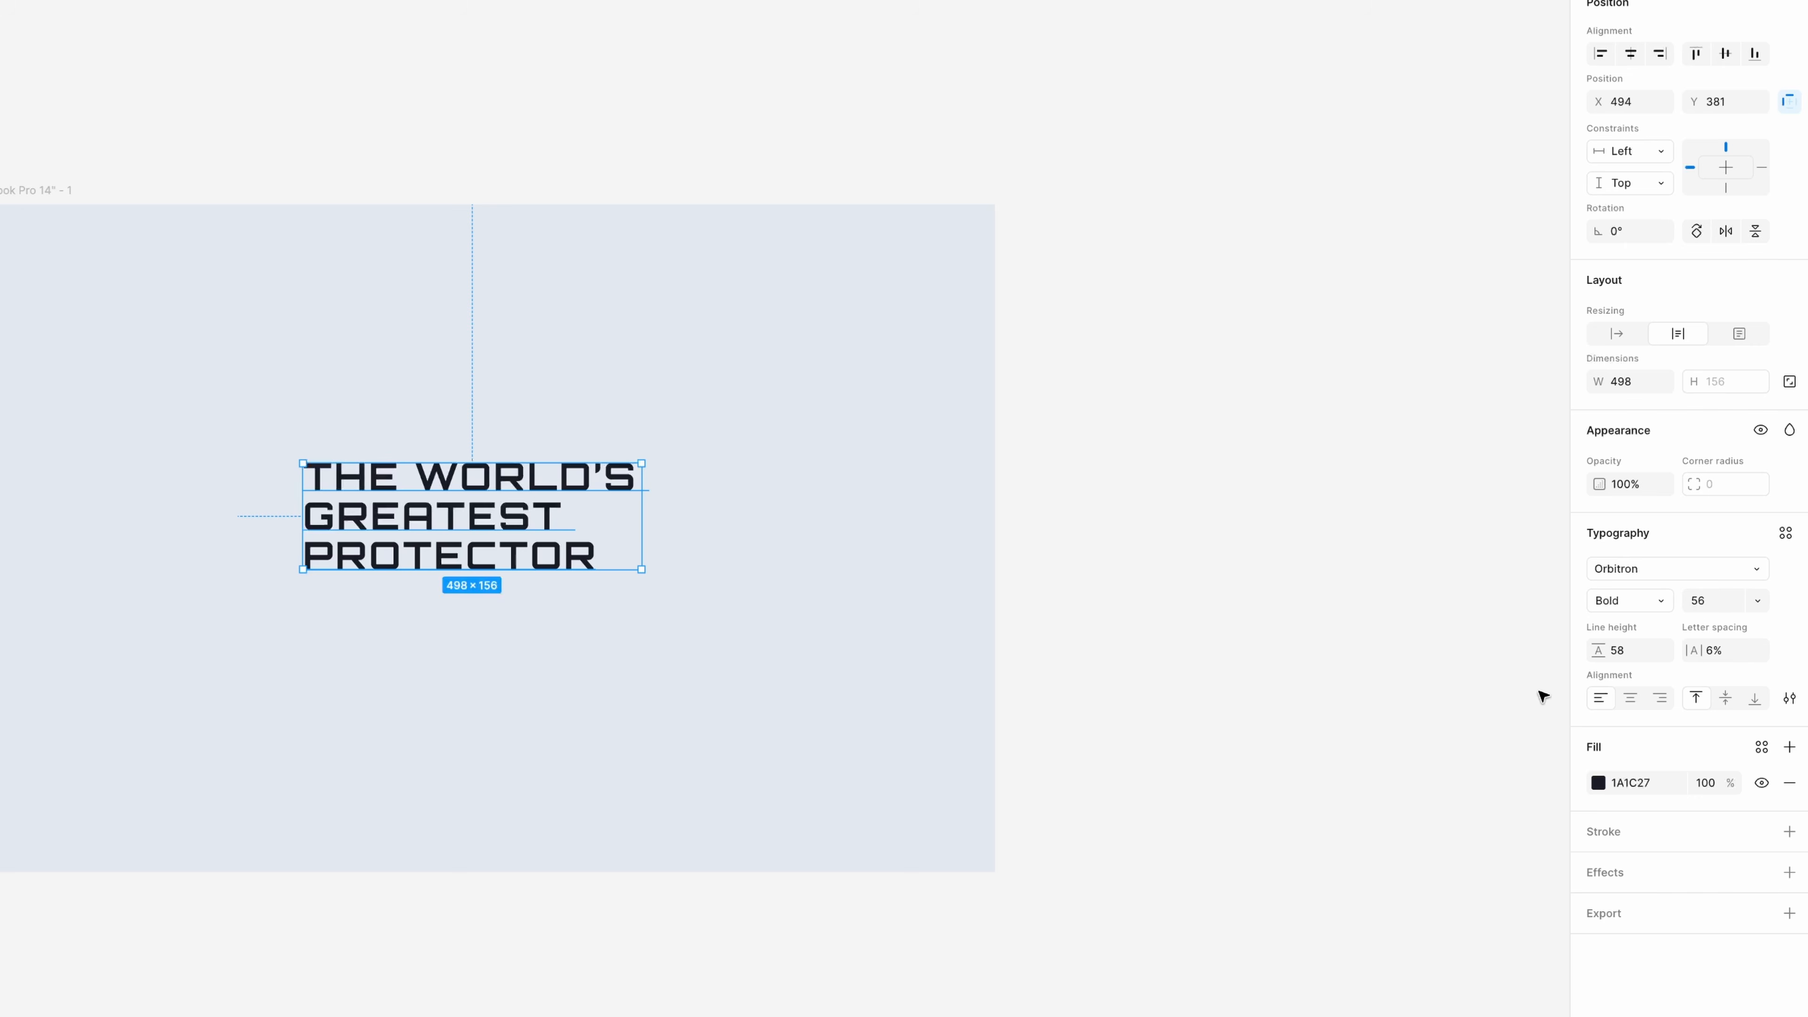
{"action": "left_click", "coordinate": [1637, 787]}
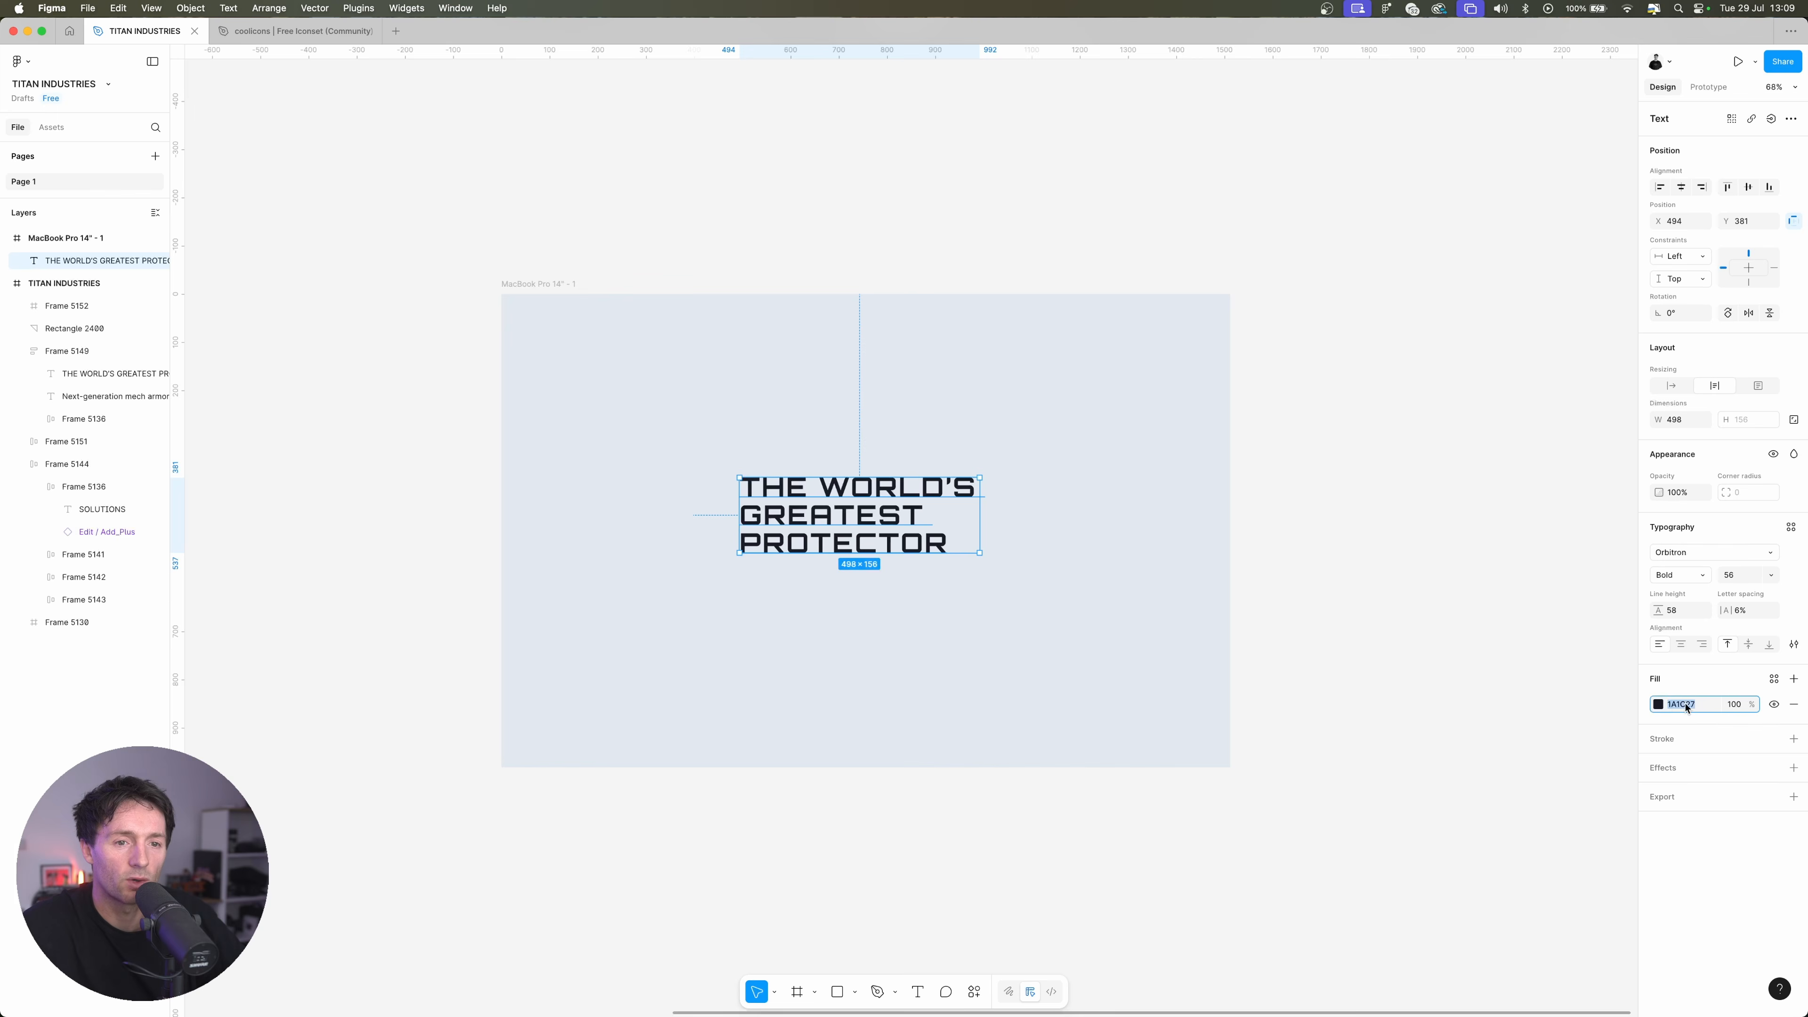
{"action": "left_click", "coordinate": [1660, 705]}
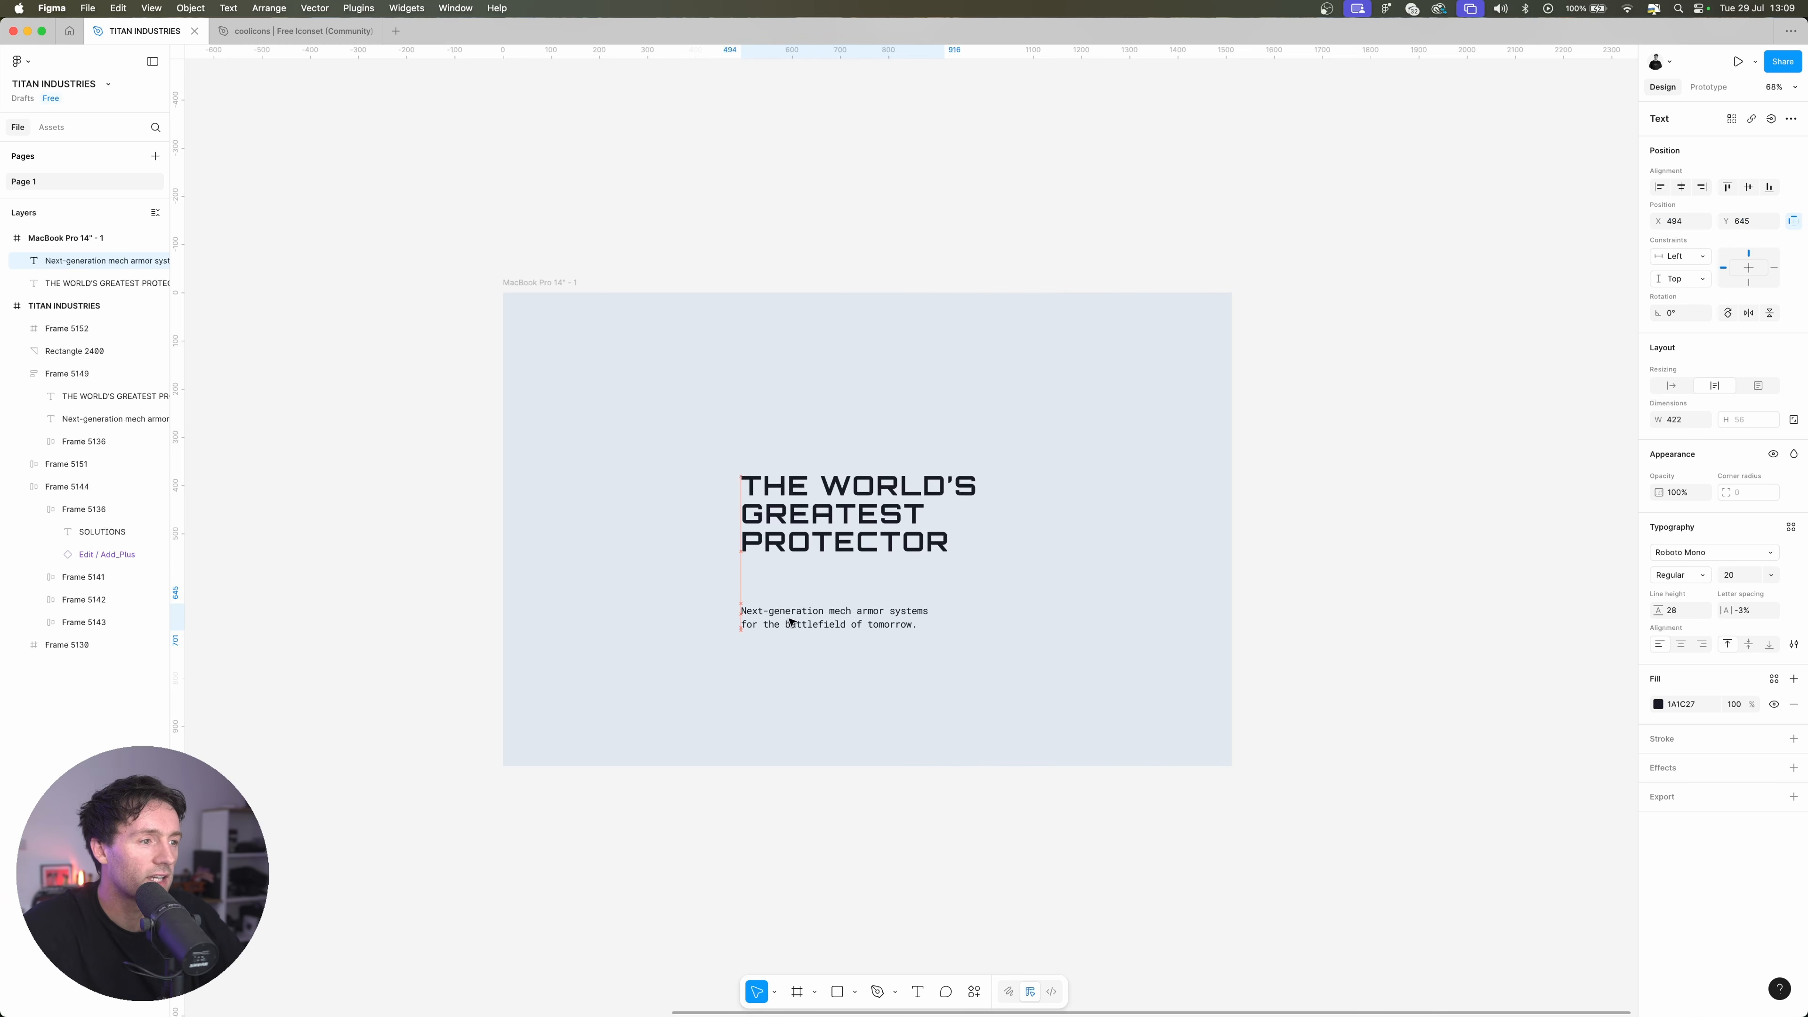
Place the paragraph "Next-generation mech armor systems for the battlefield of tomorrow." closely below the headline and shift both texts toward the frame's left side
{"action": "scroll", "coordinate": [807, 569], "scroll_direction": "down", "scroll_amount": 1}
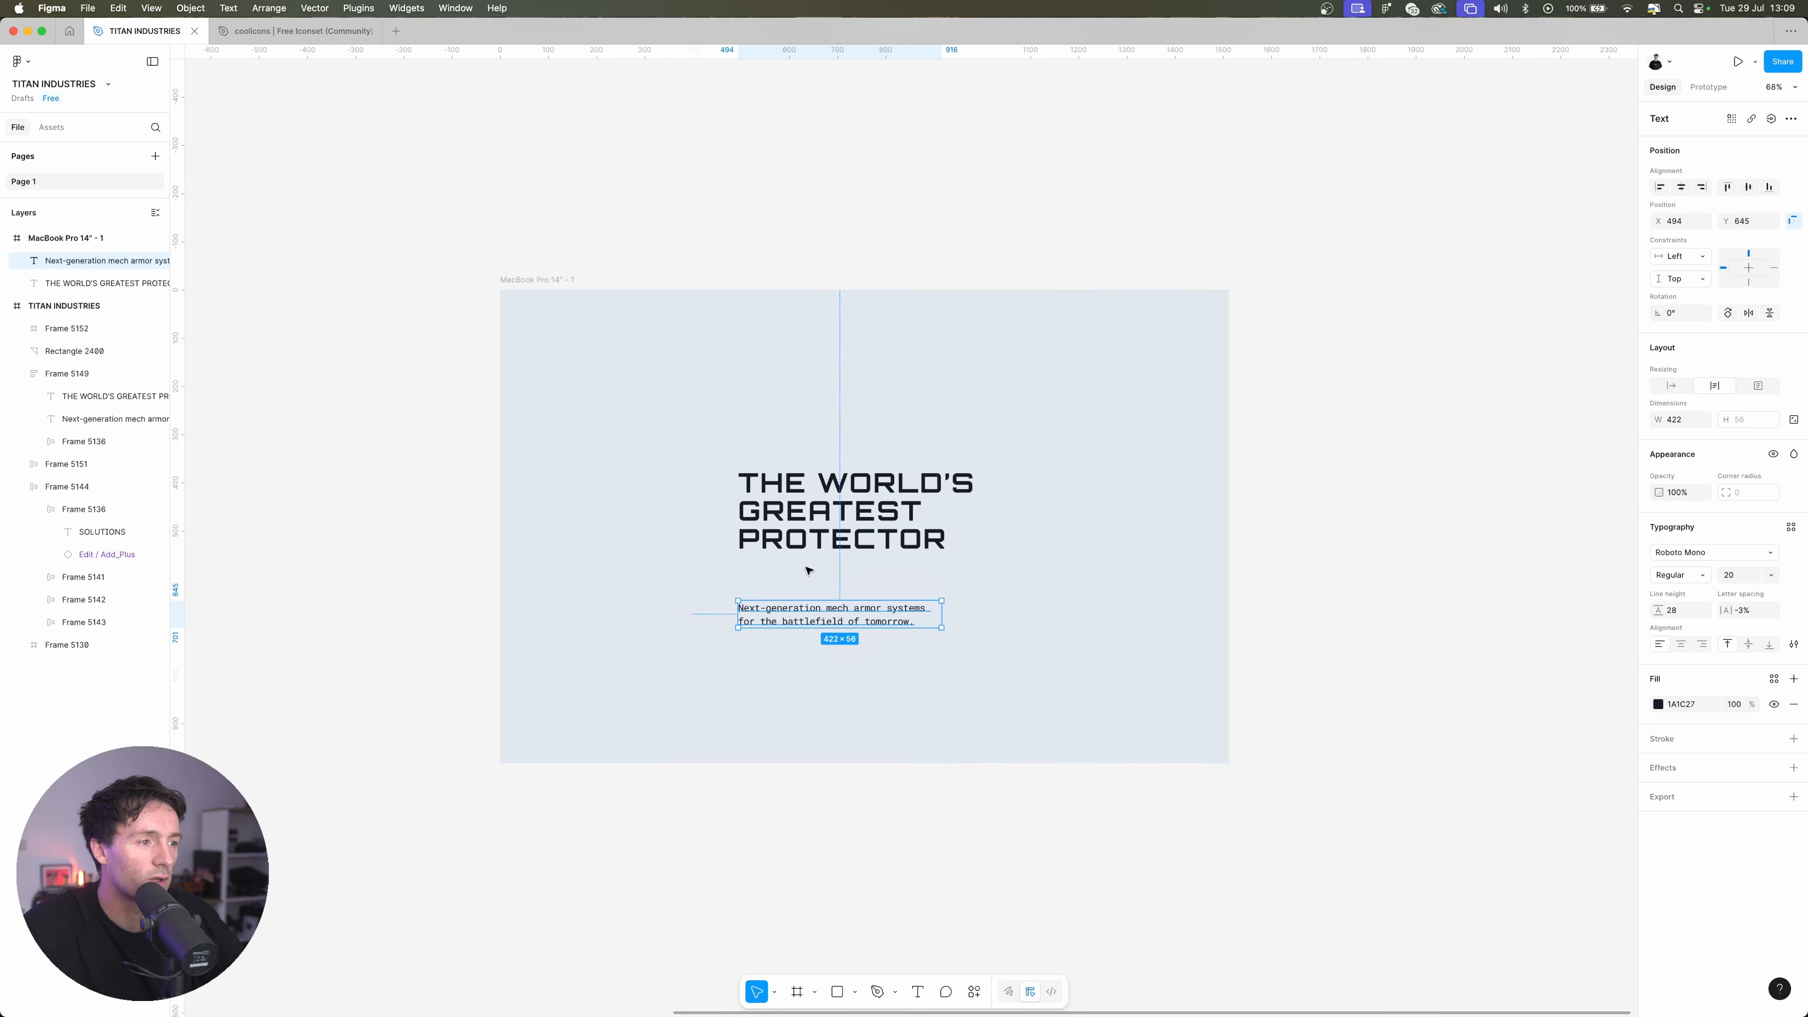
{"action": "left_click", "coordinate": [809, 571]}
{"action": "left_click", "coordinate": [830, 618]}
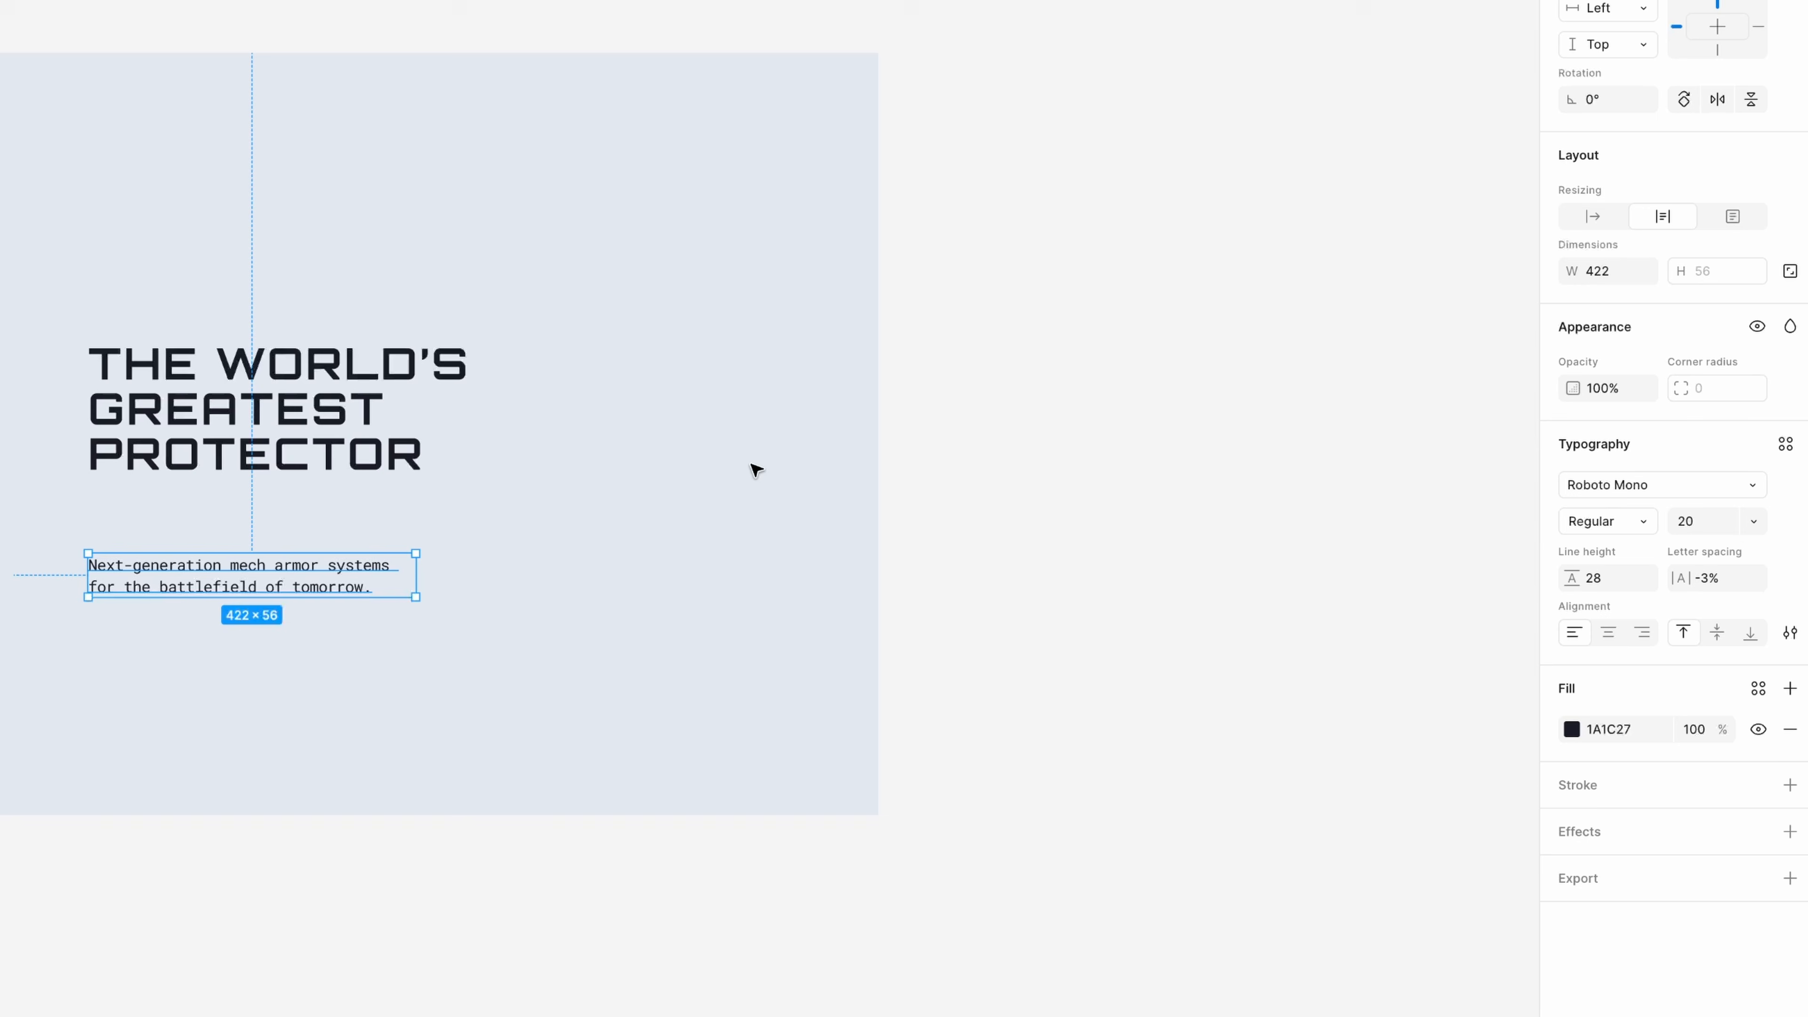
{"action": "left_click_drag", "start_coordinate": [332, 597], "coordinate": [334, 553]}
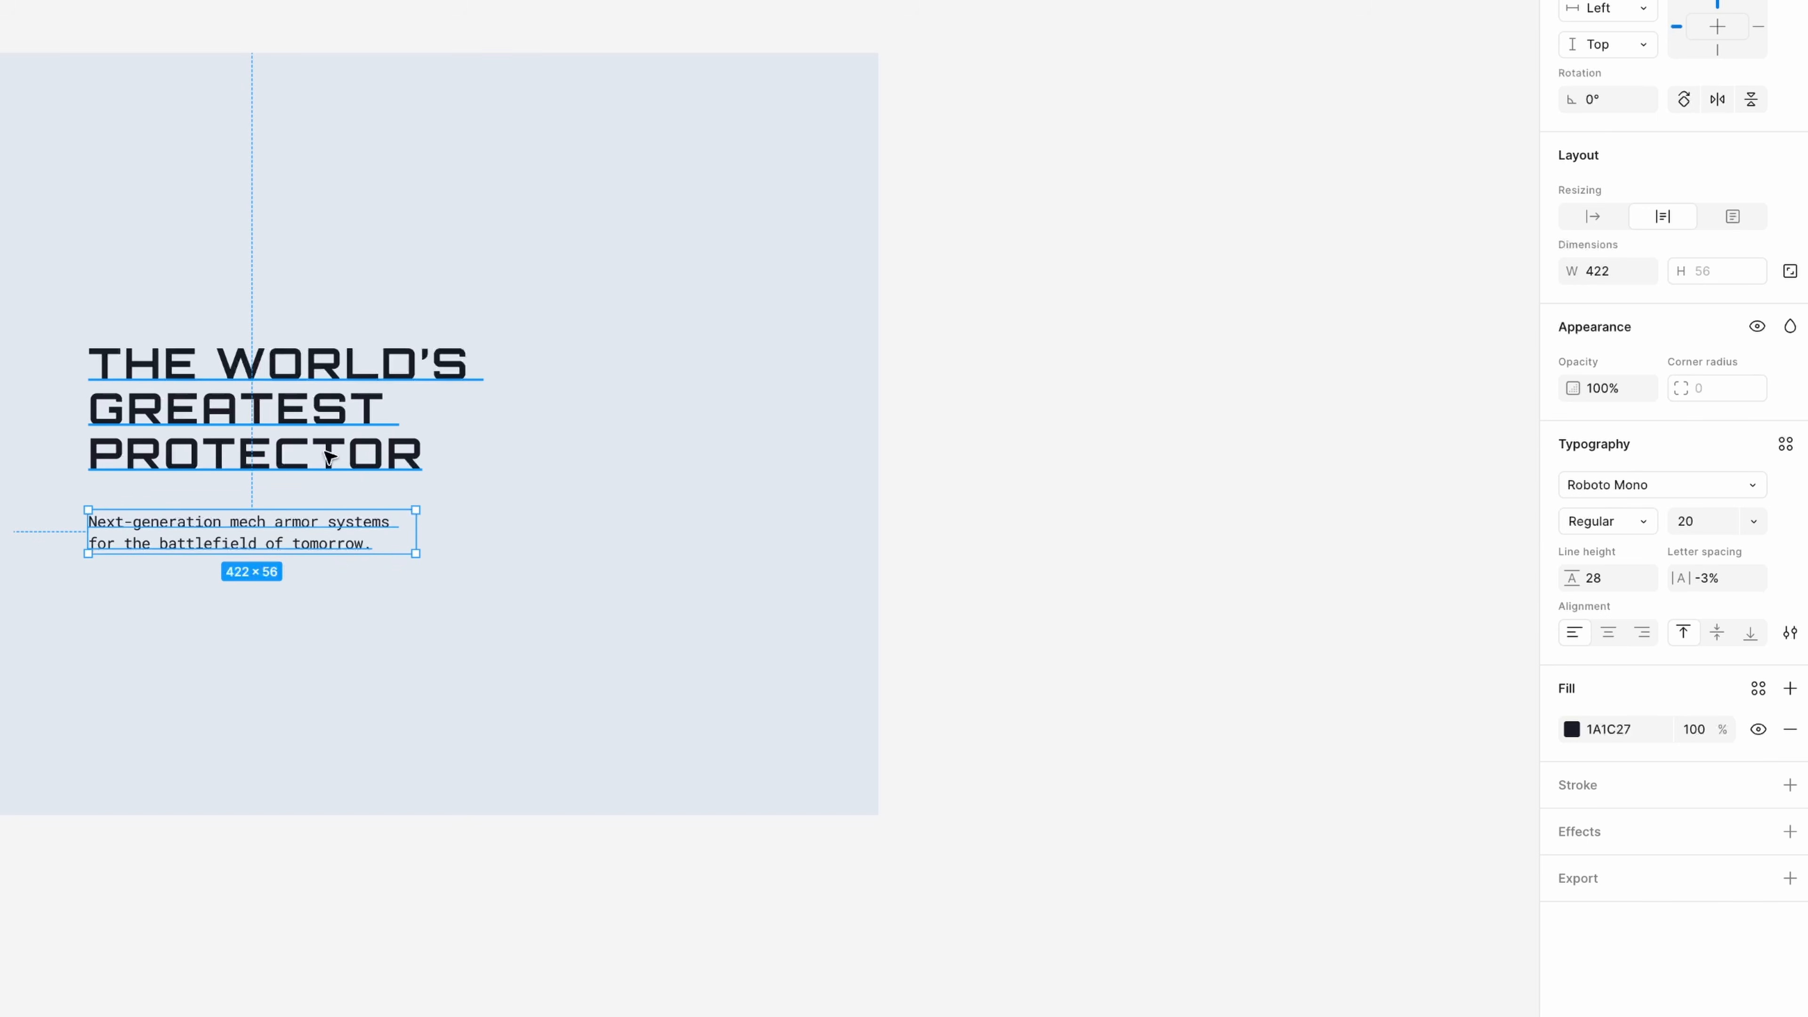
{"action": "key", "text": "Up"}
{"action": "key", "text": "Up"}
{"action": "key", "text": "Up"}
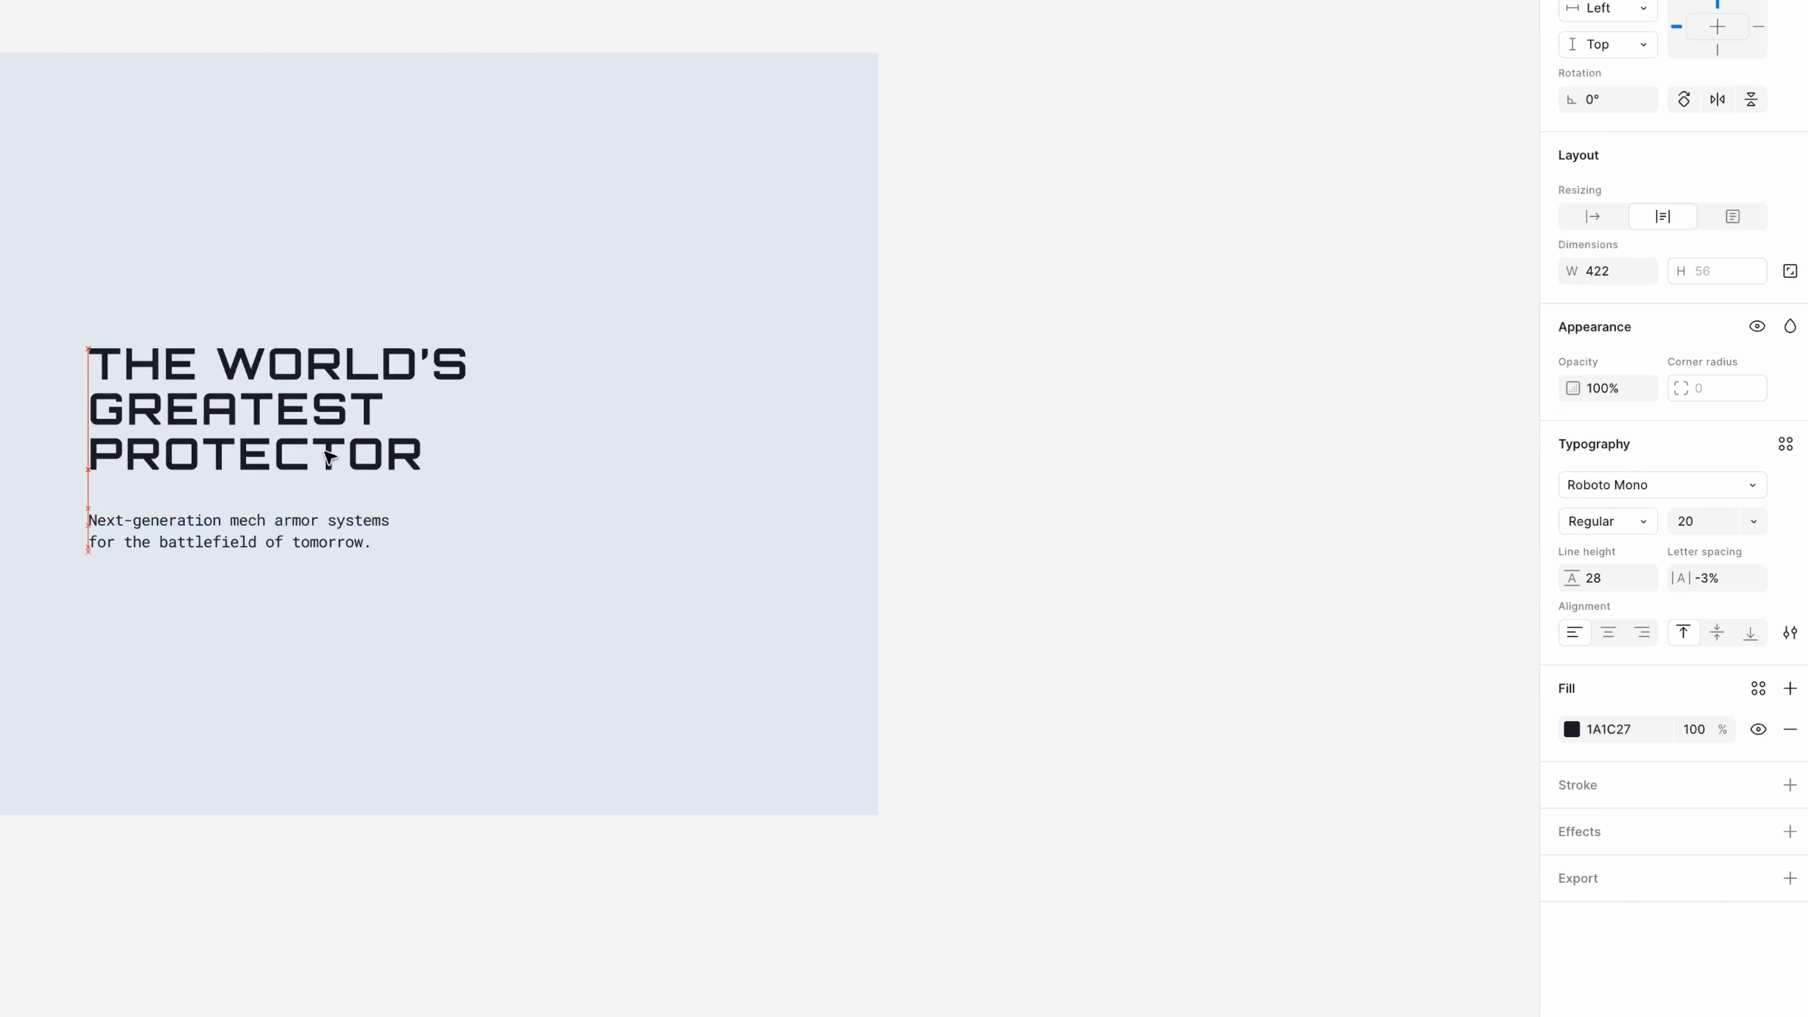
{"action": "left_click_drag", "start_coordinate": [856, 515], "coordinate": [705, 487]}
{"action": "left_click_drag", "start_coordinate": [384, 137], "coordinate": [1492, 225]}
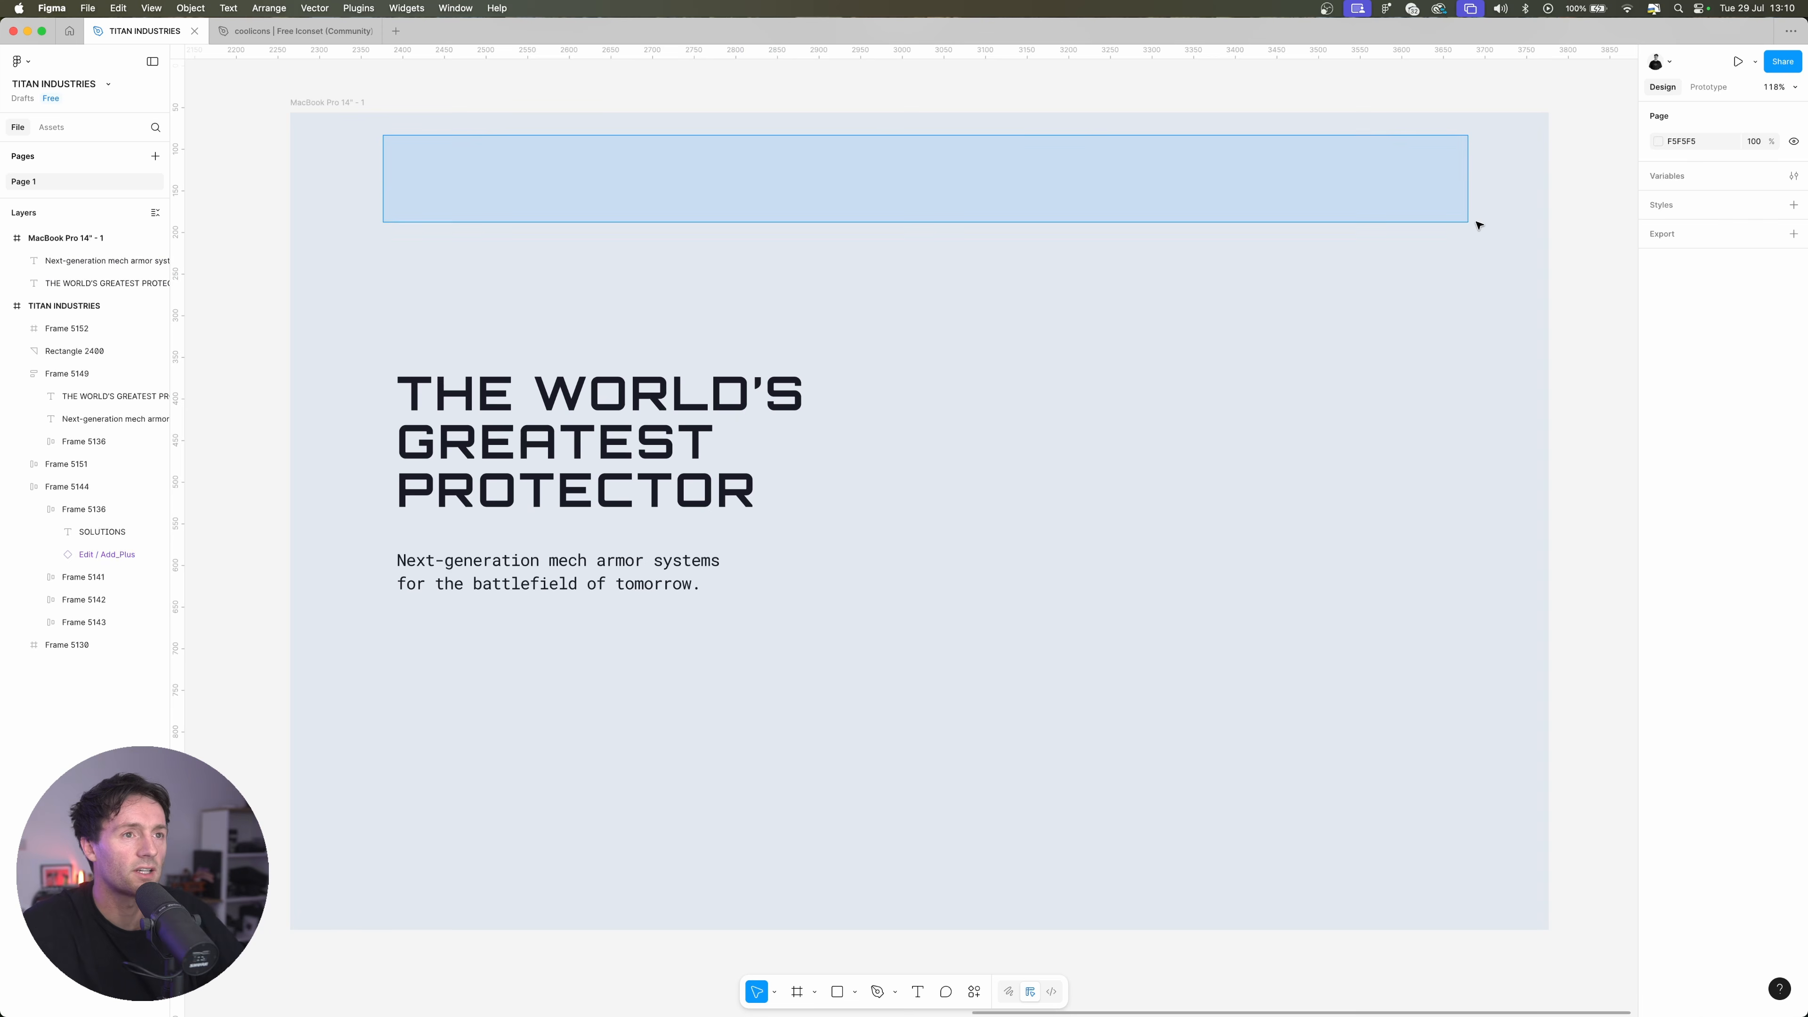
Duplicate the paragraph above the headline and replace the copy's text with "COMPANY"
{"action": "left_click", "coordinate": [573, 590]}
{"action": "left_click_drag", "start_coordinate": [574, 590], "coordinate": [557, 249]}
{"action": "double_click", "coordinate": [556, 248]}
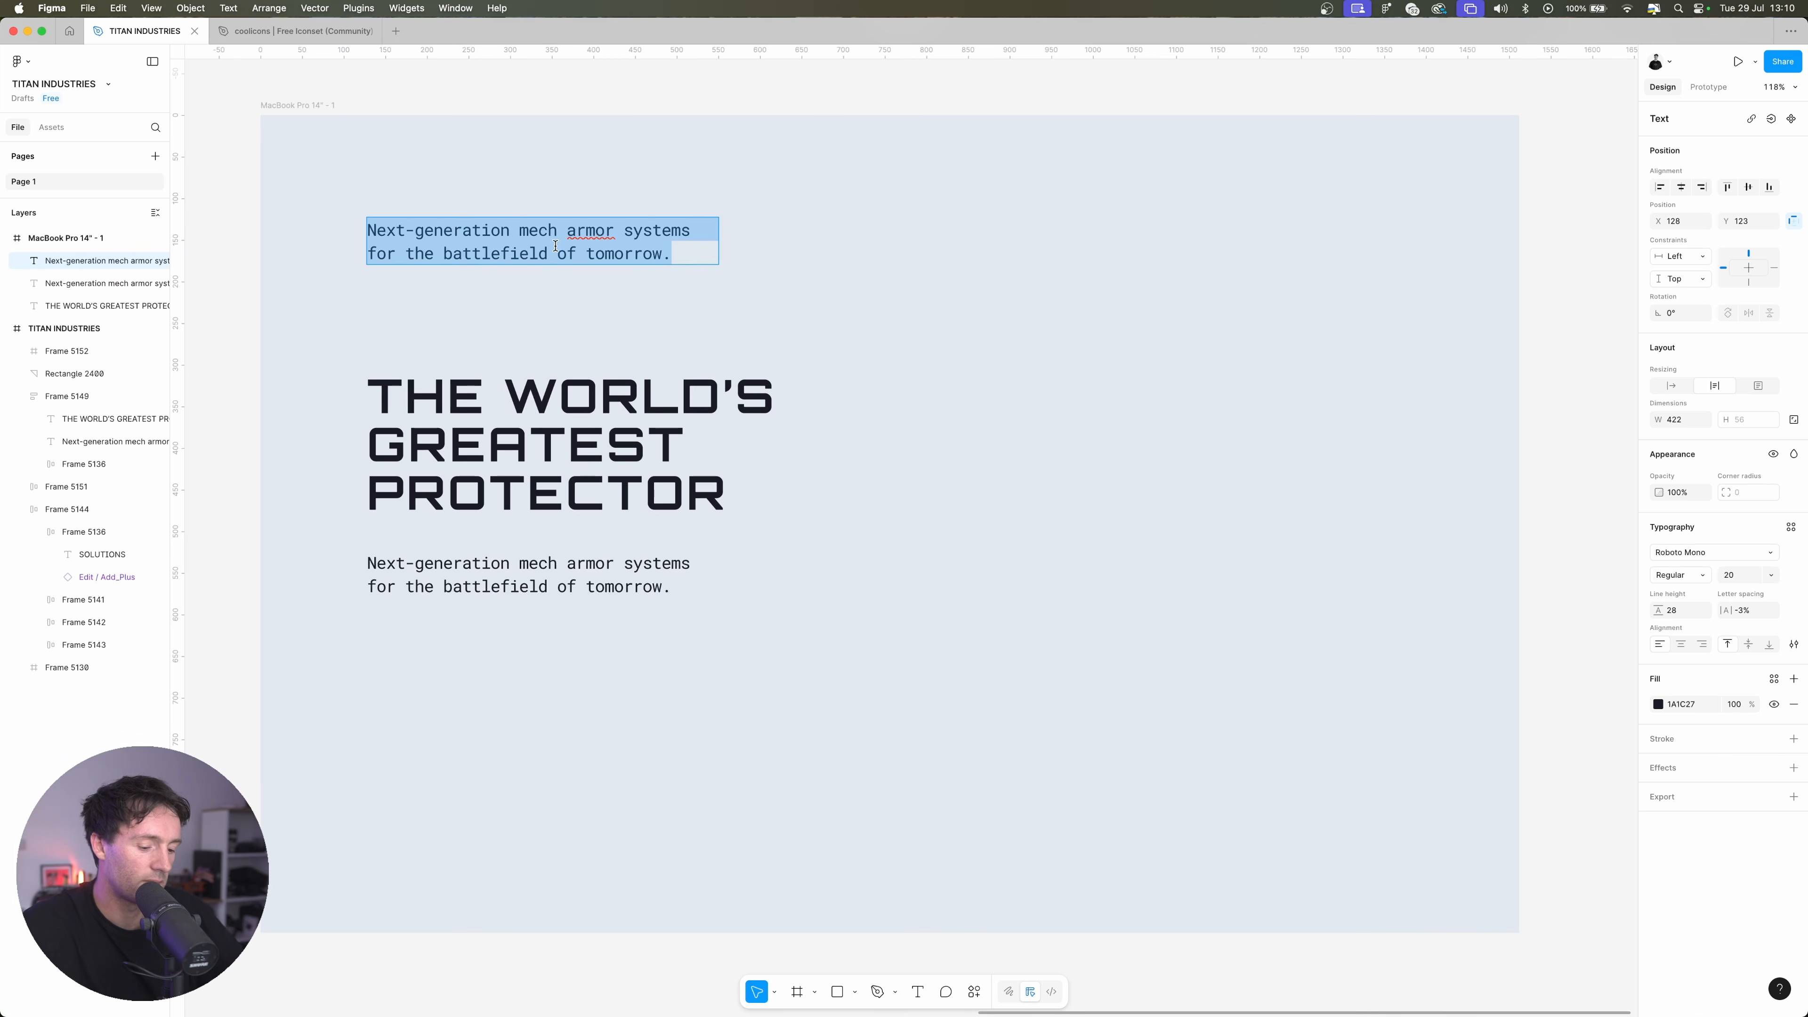
{"action": "key", "text": "BackSpace"}
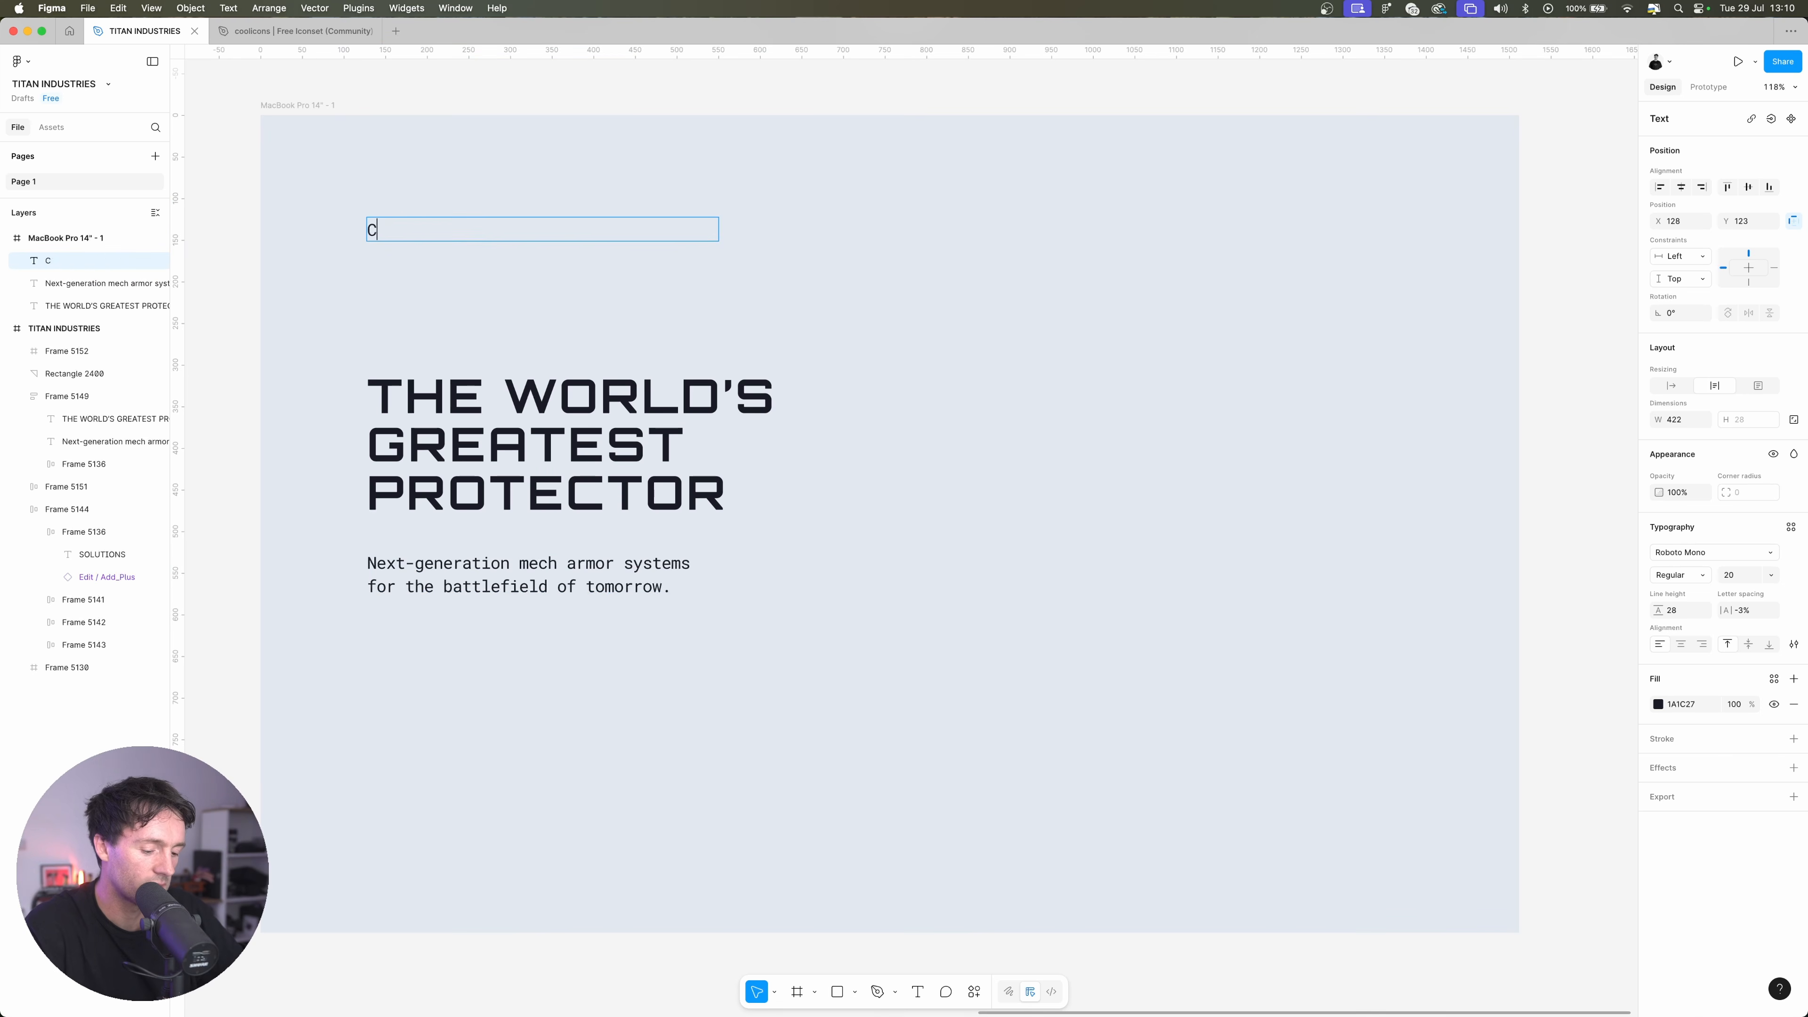
{"action": "type", "text": "COMPANY"}
{"action": "key", "text": "Escape"}
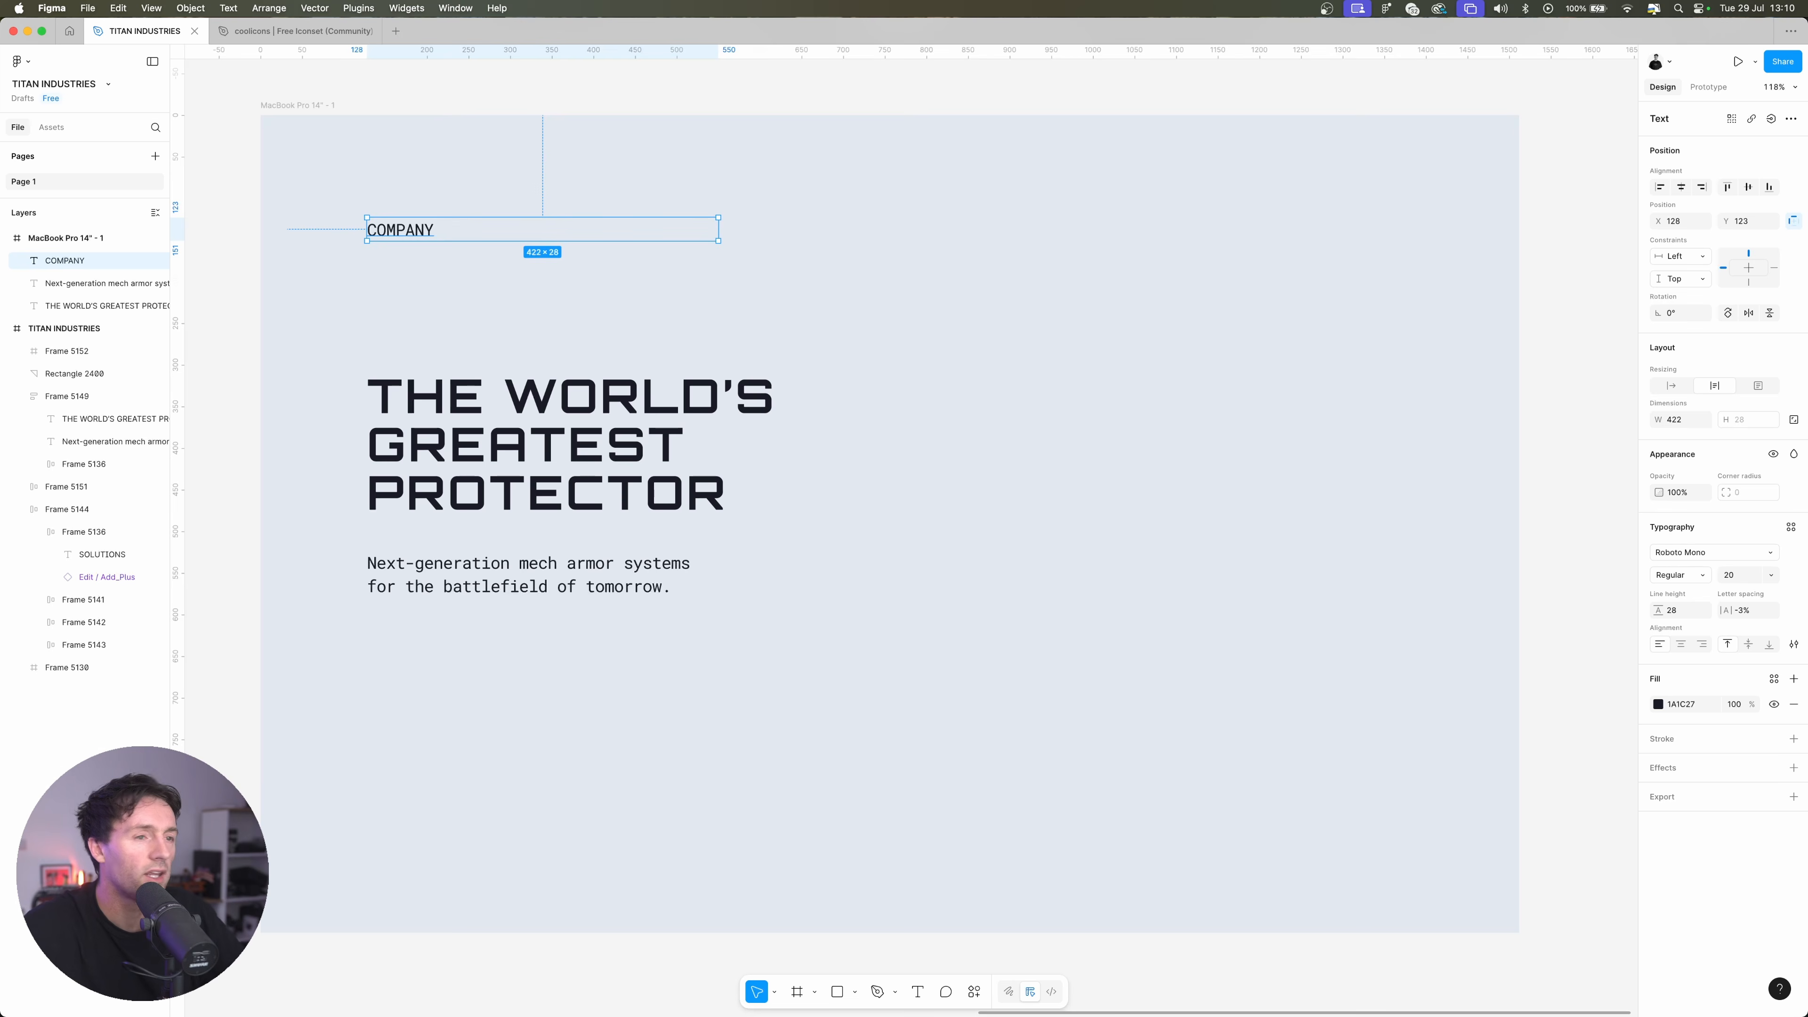
Wrap the COMPANY text in an auto layout frame with horizontal and vertical padding of 16
{"action": "key", "text": "shift+a"}
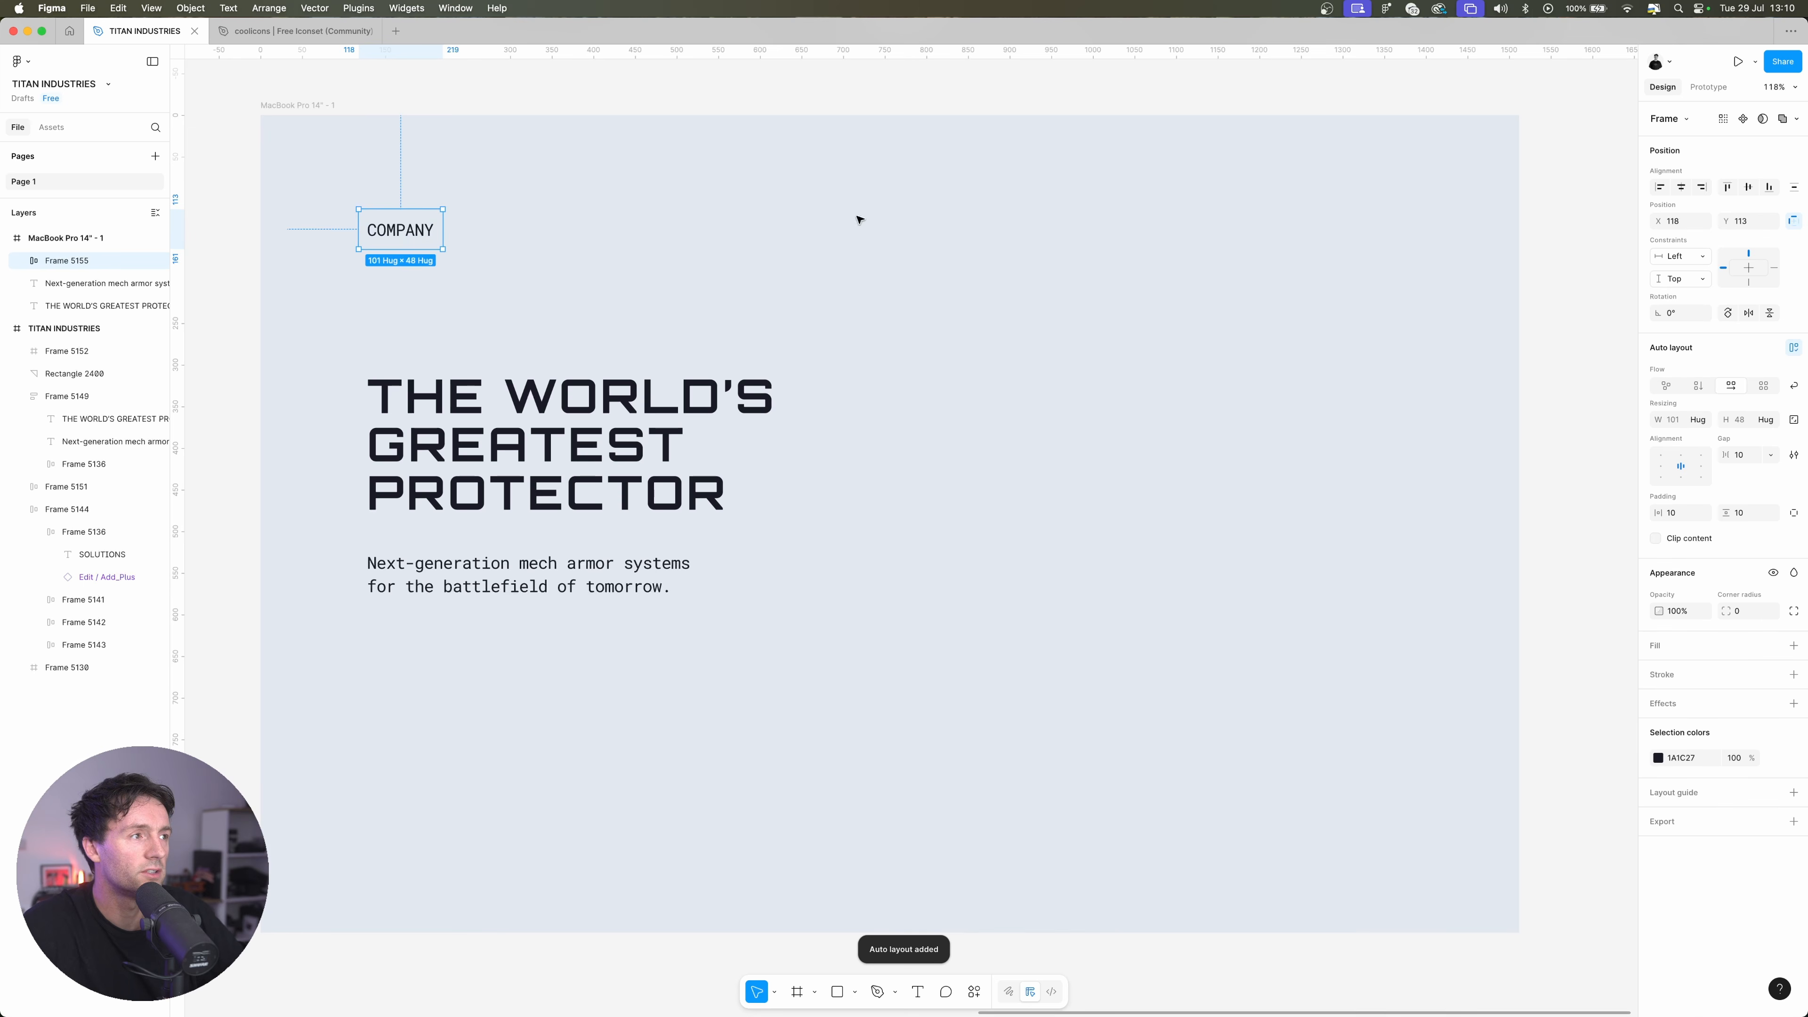
{"action": "left_click", "coordinate": [1672, 518]}
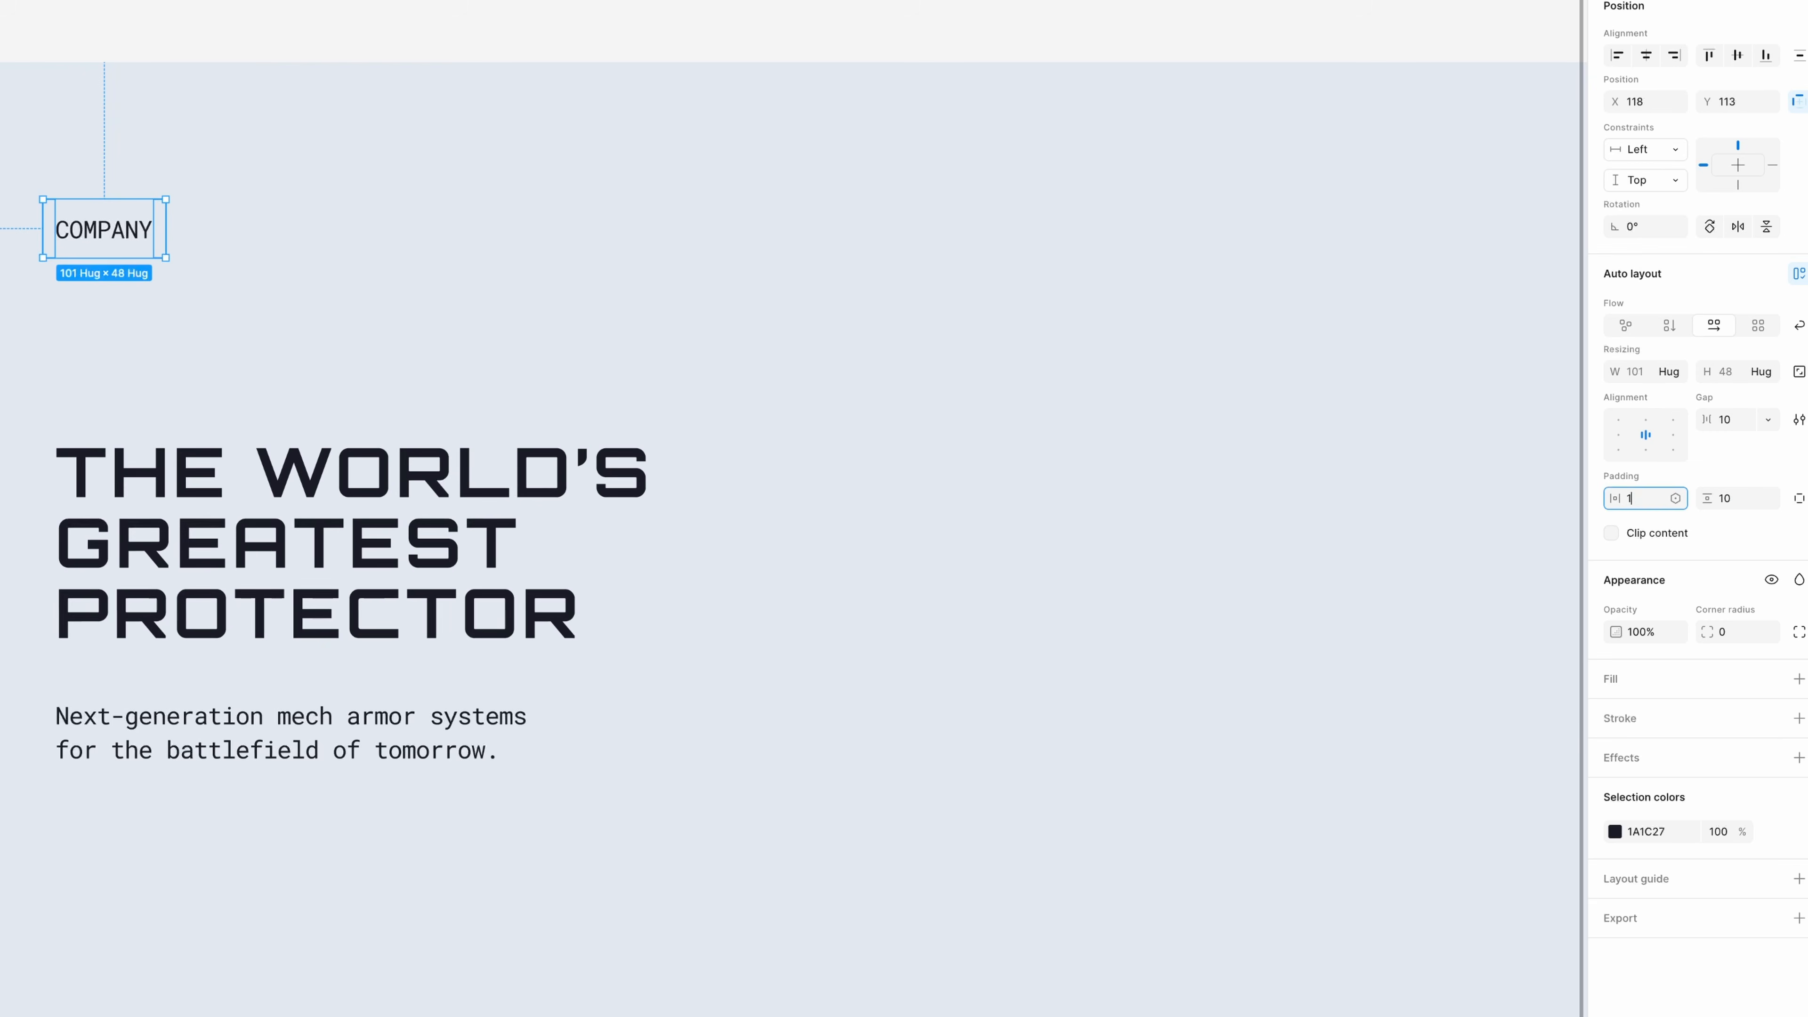
{"action": "type", "text": "16"}
{"action": "key", "text": "Return"}
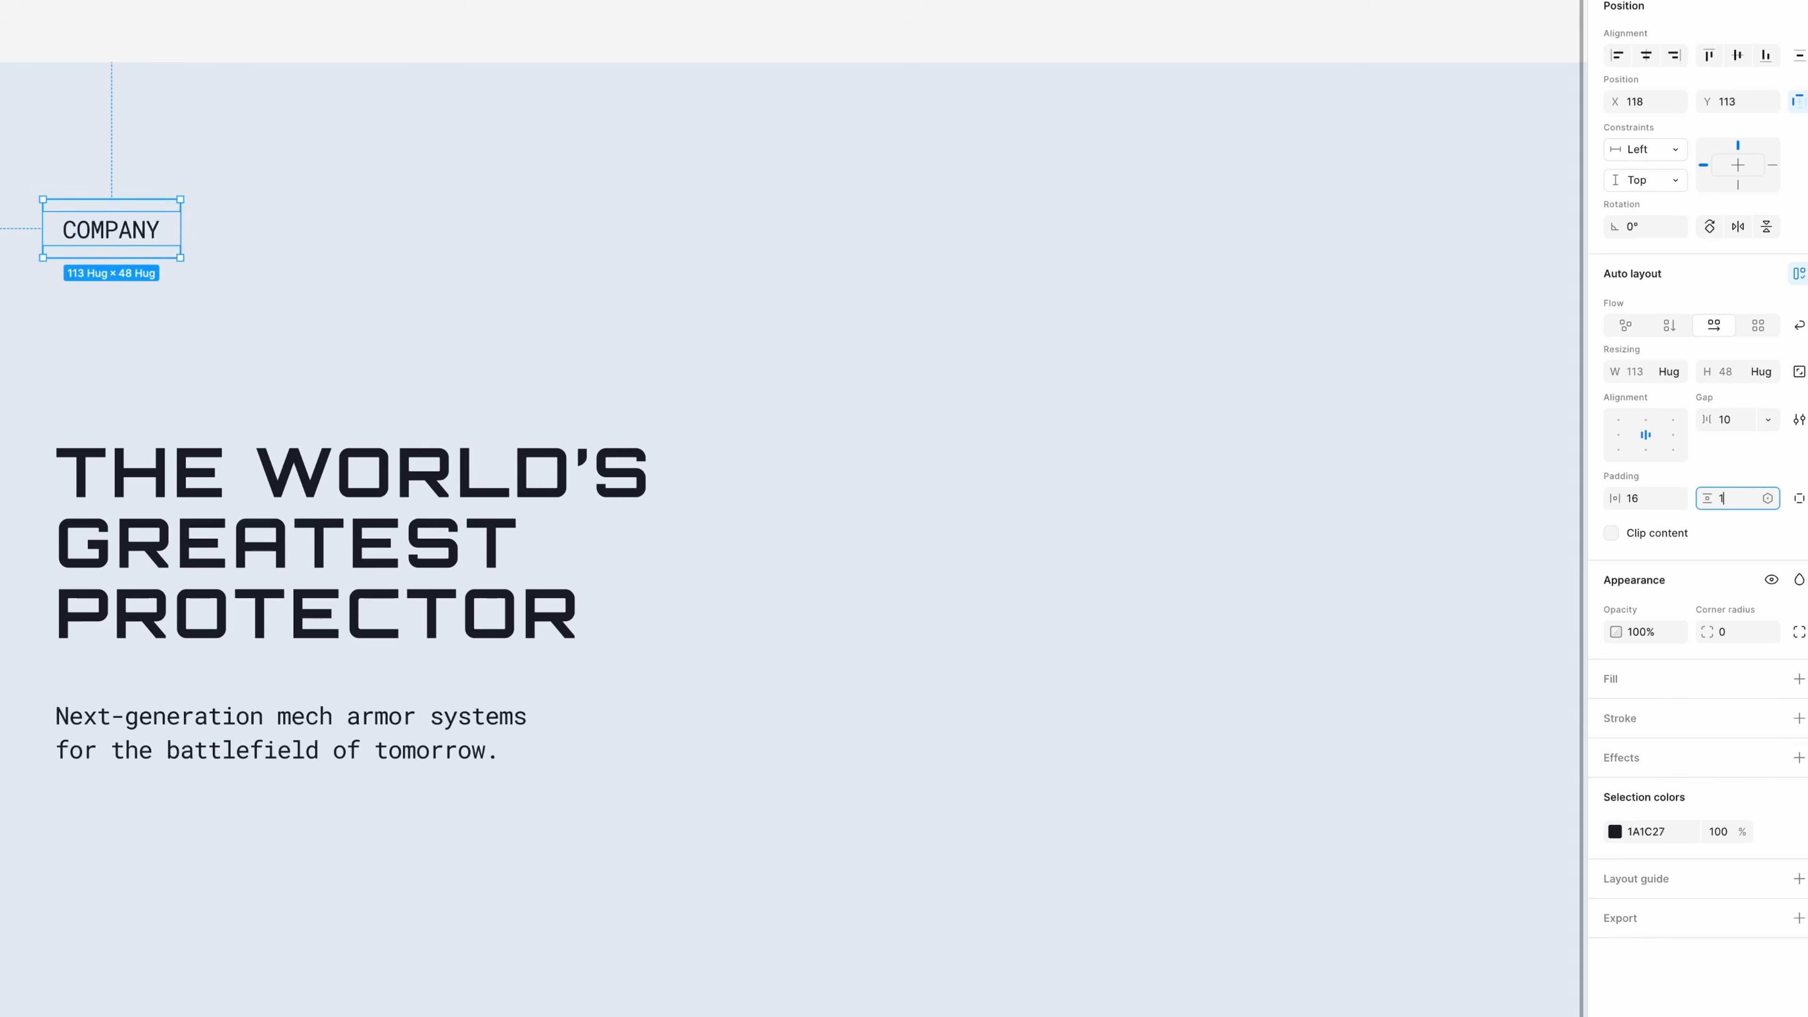
{"action": "key", "text": "Return"}
{"action": "key", "text": "Return"}
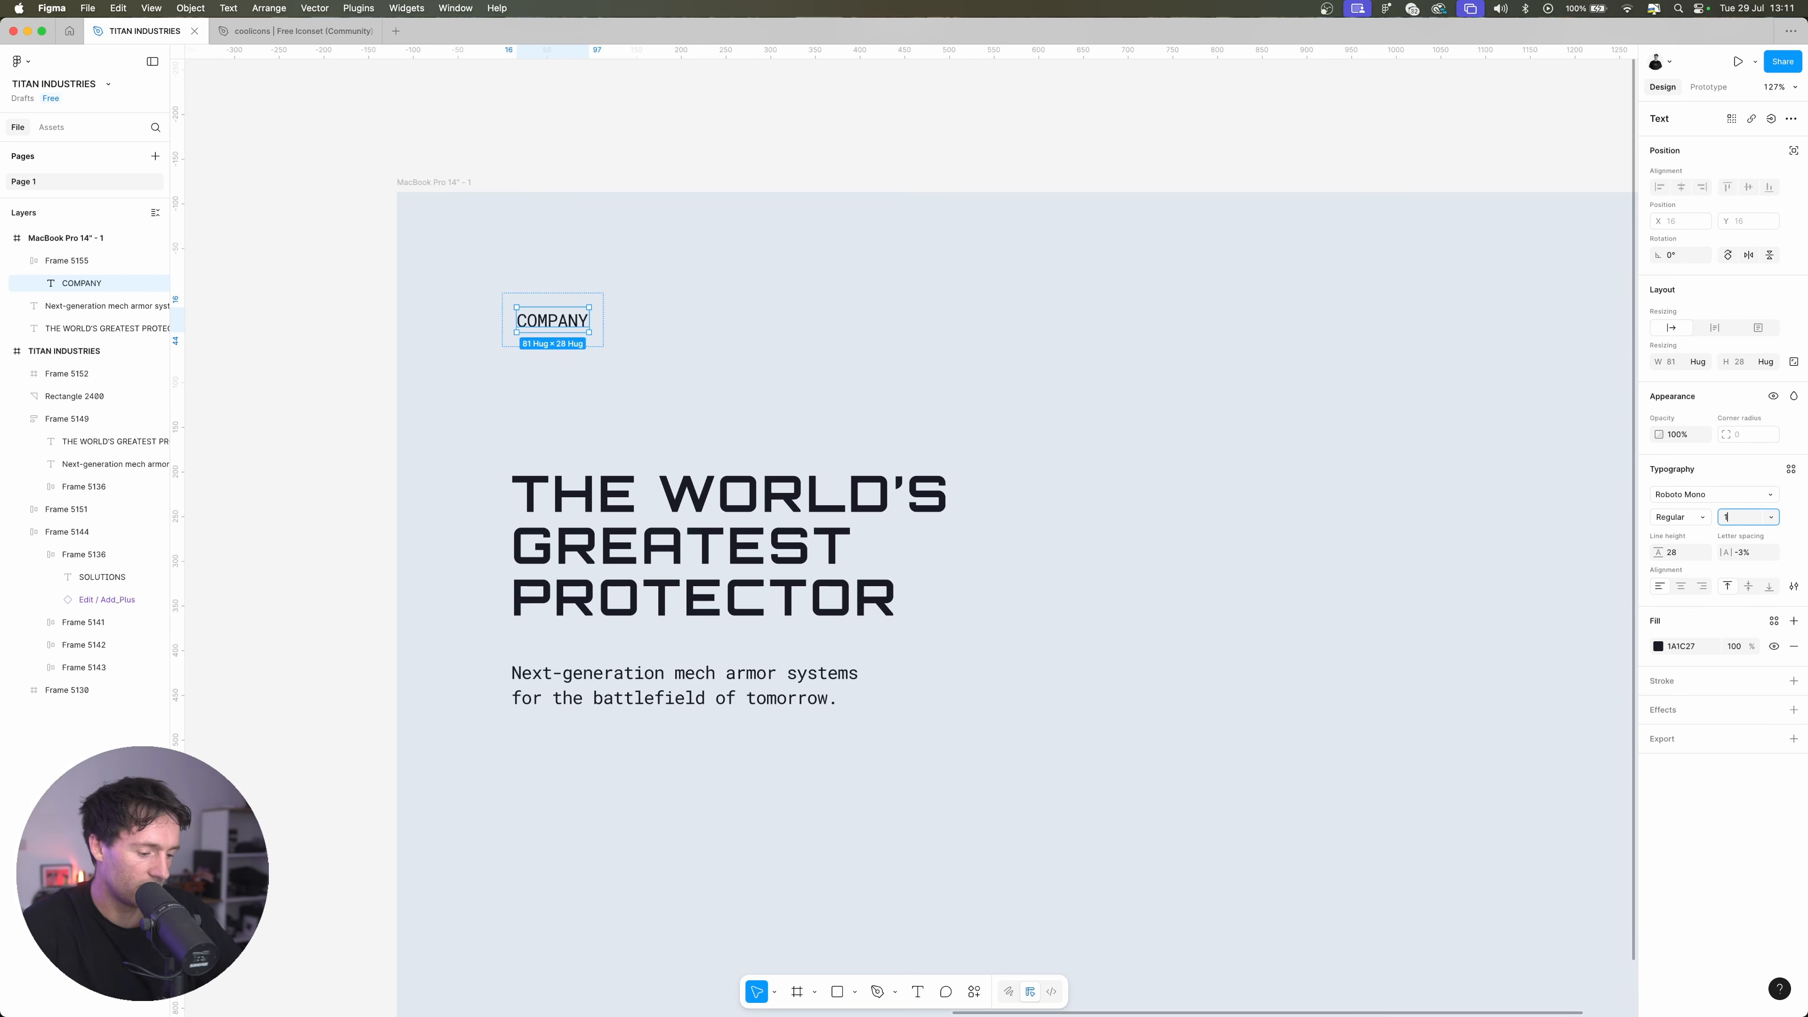
Set the COMPANY text's font size to 14 and its letter spacing to 6%
{"action": "key", "text": "Return"}
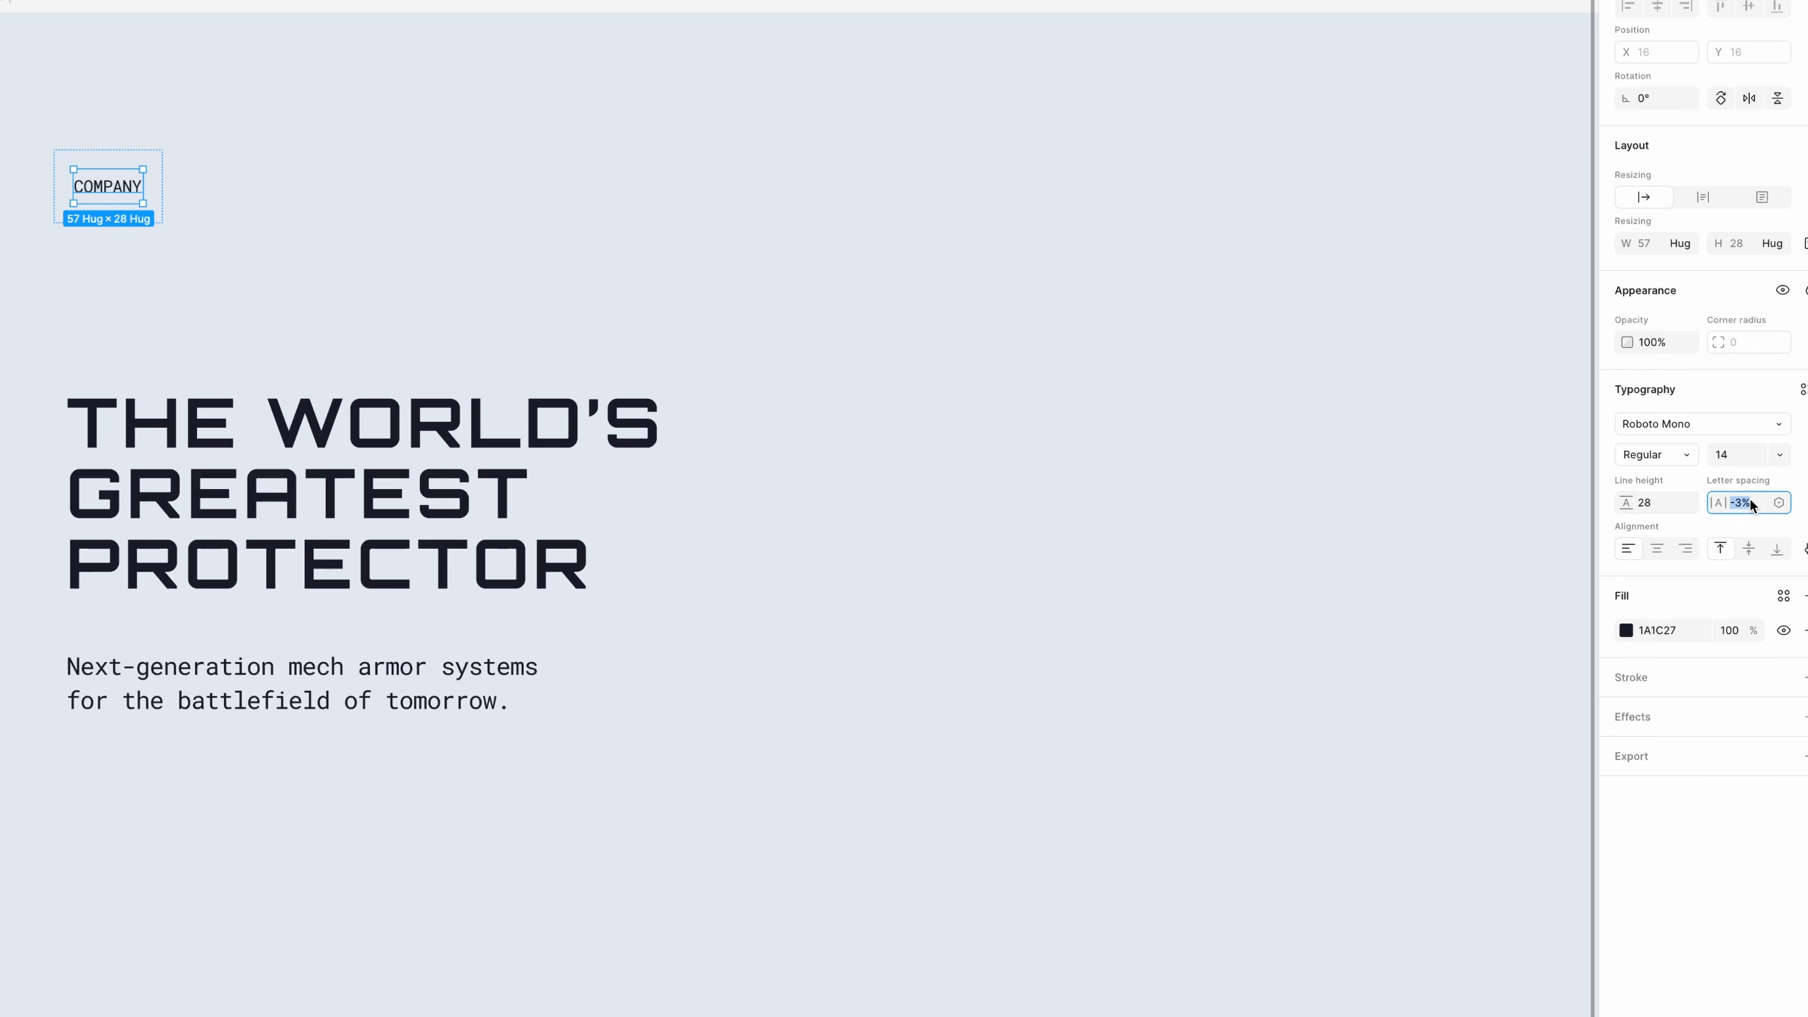
{"action": "type", "text": "6"}
{"action": "key", "text": "Return"}
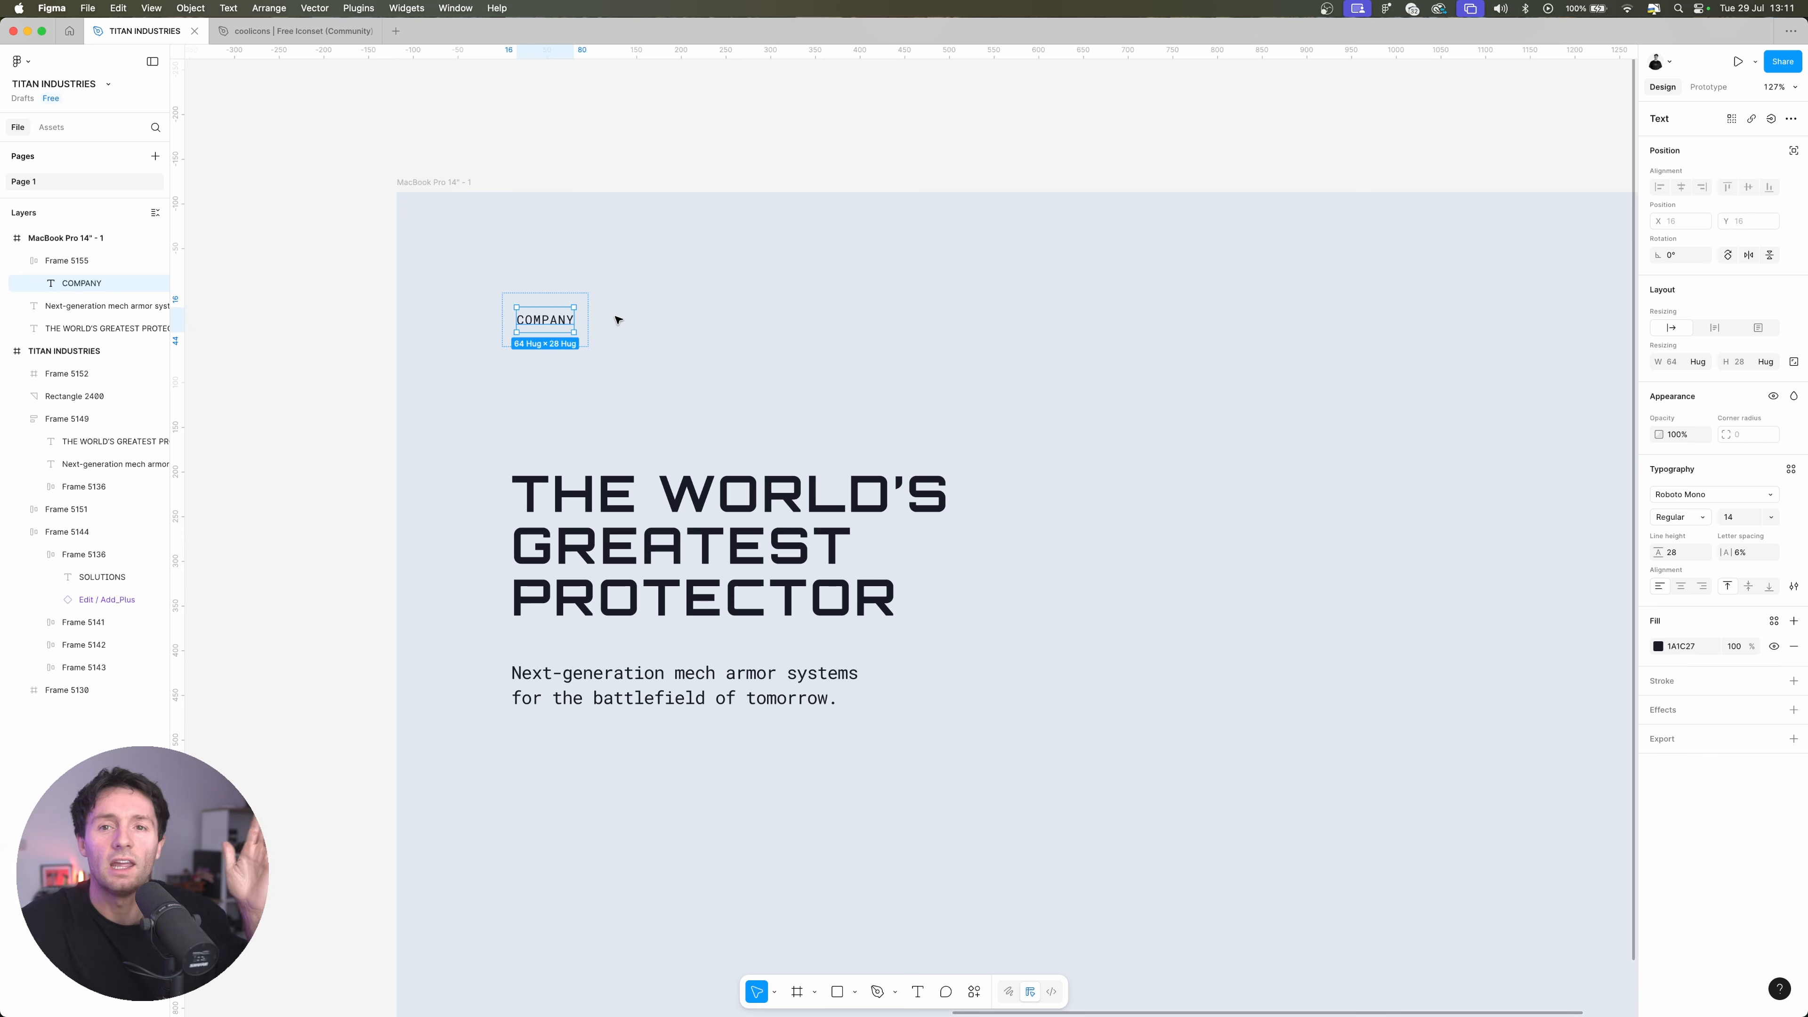
Fill the COMPANY auto layout frame with white (FFFFFF) and move it across to above the end of the headline
{"action": "key", "text": "shift+a"}
{"action": "left_click", "coordinate": [1659, 671]}
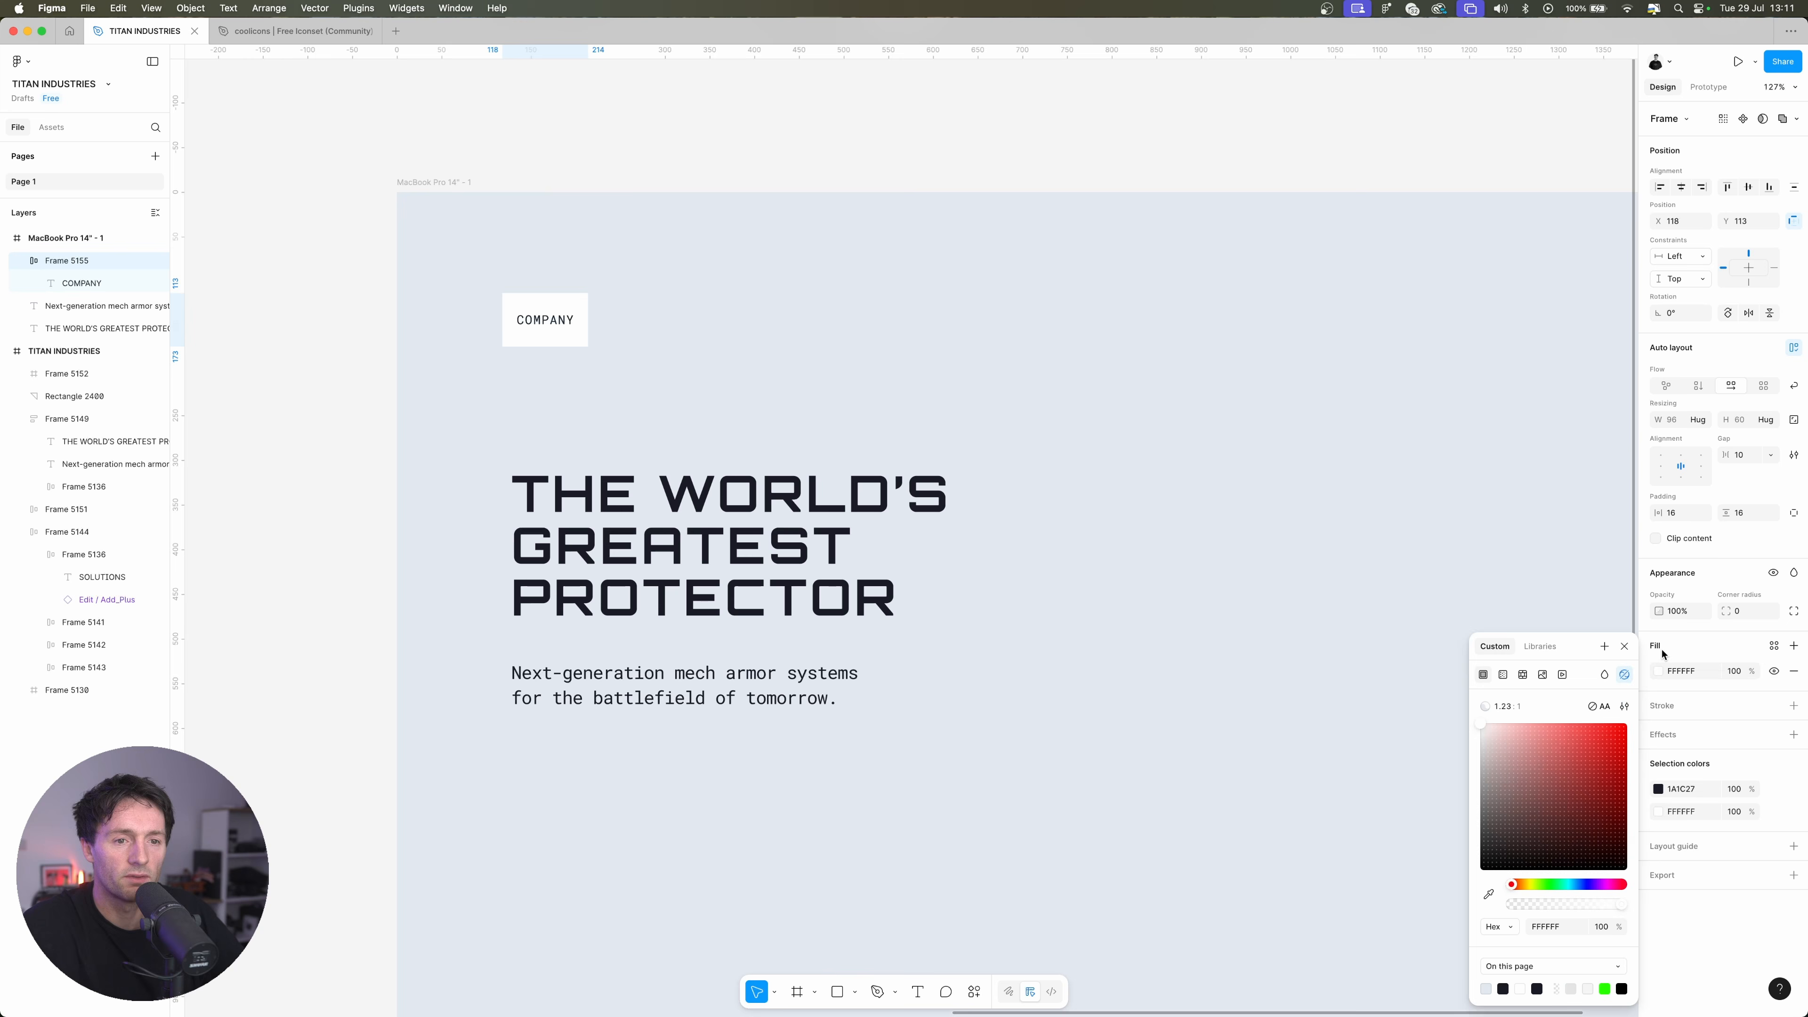
{"action": "left_click", "coordinate": [1061, 513]}
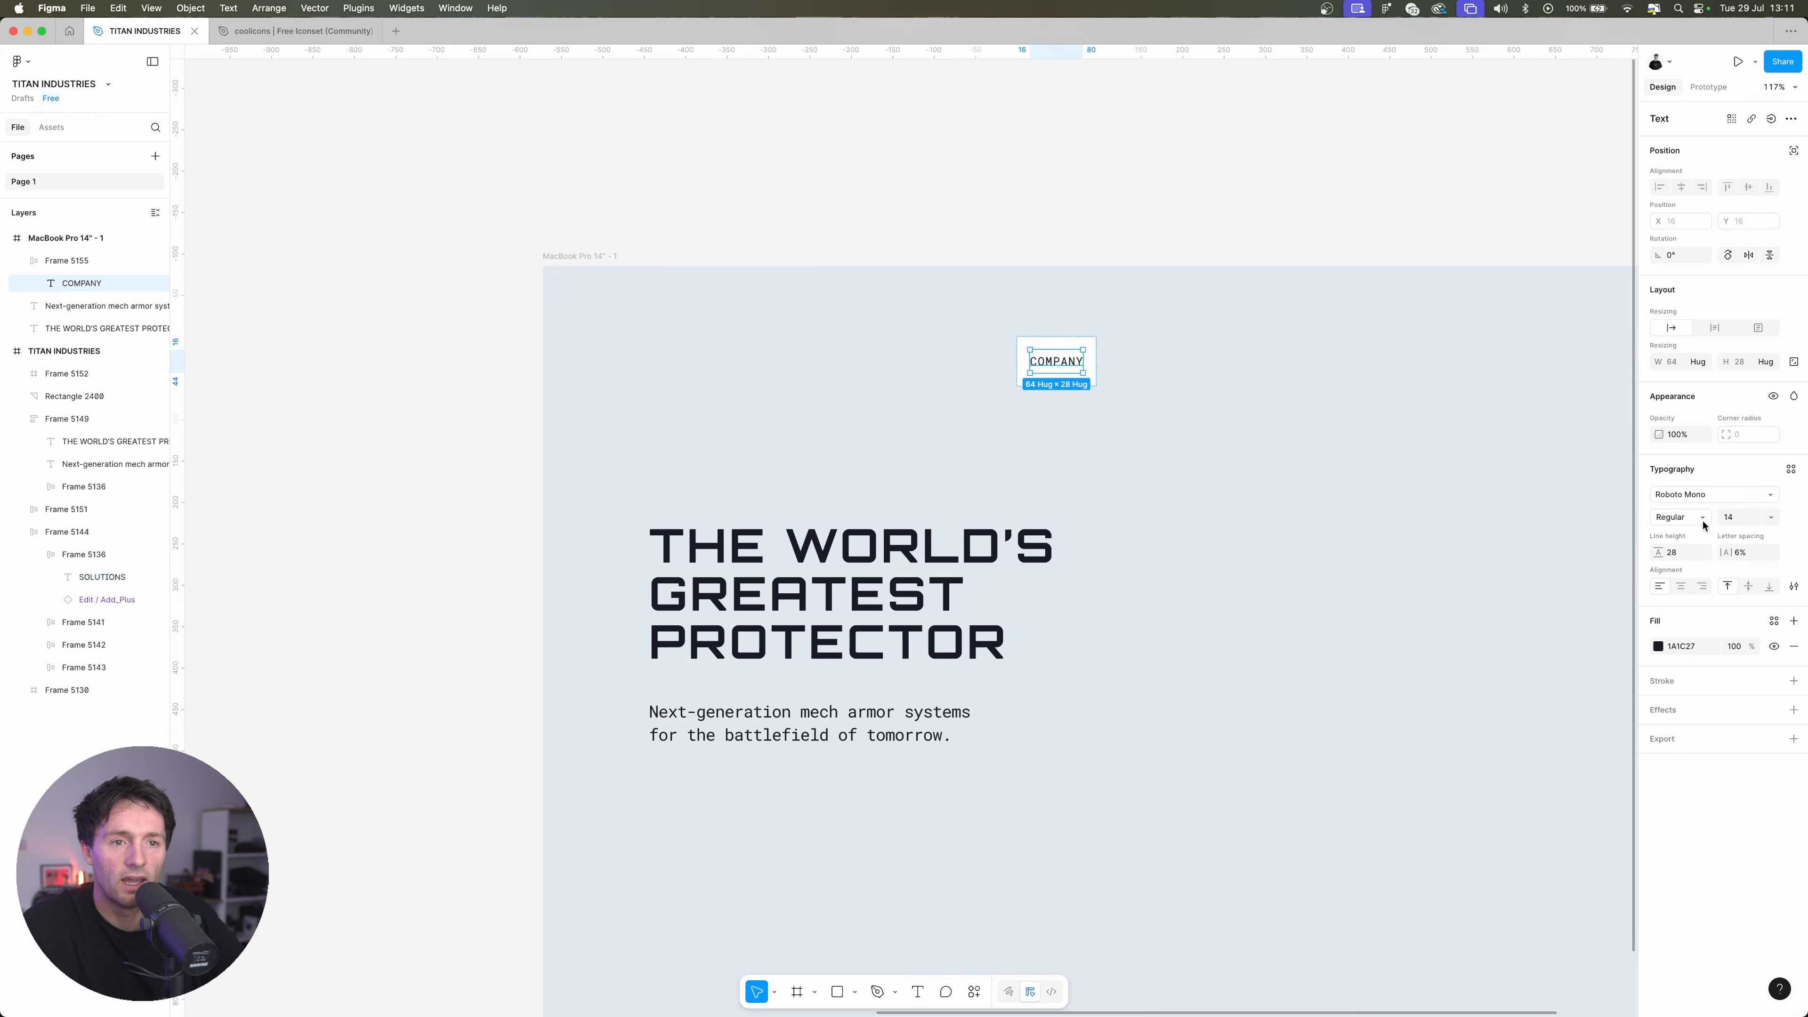
Change the COMPANY text's font weight to Medium
{"action": "left_click", "coordinate": [1694, 517]}
{"action": "left_click", "coordinate": [1706, 533]}
{"action": "left_click", "coordinate": [1219, 397]}
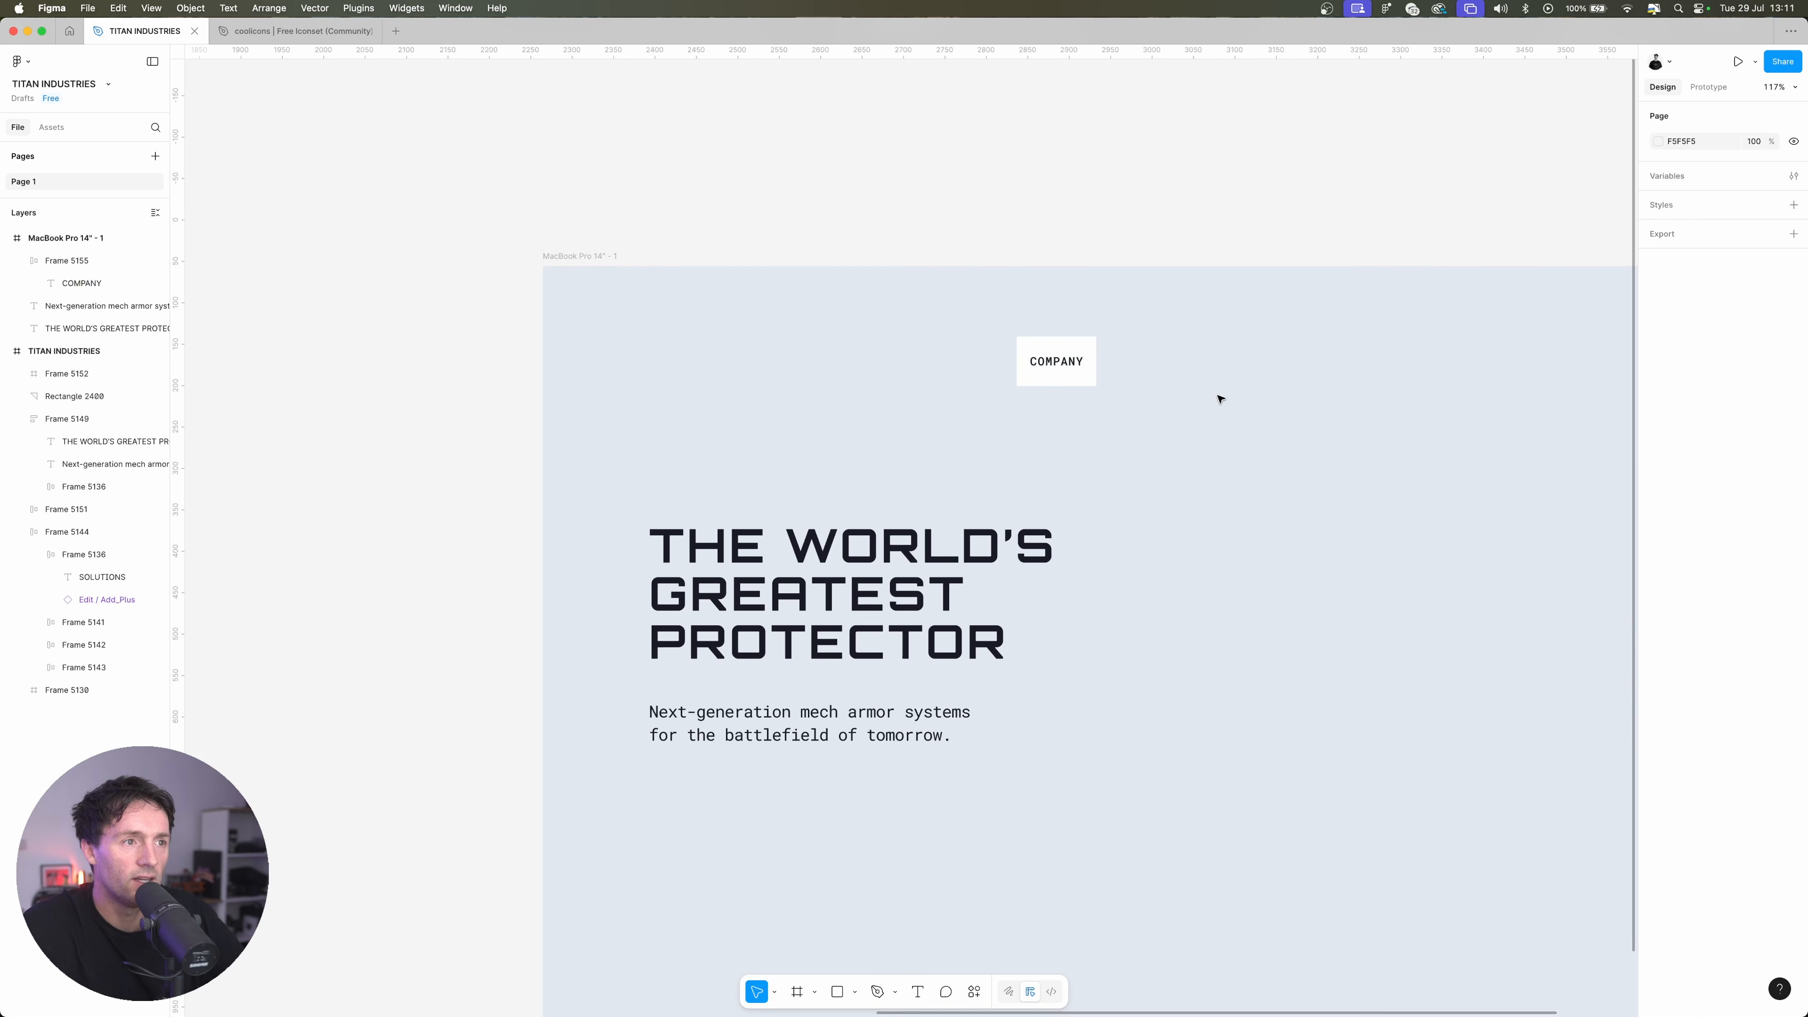
Find the Edit / Add_Plus icon in the coolicons file by searching "plus", copy it, and paste it after the COMPANY text
{"action": "left_click", "coordinate": [306, 31]}
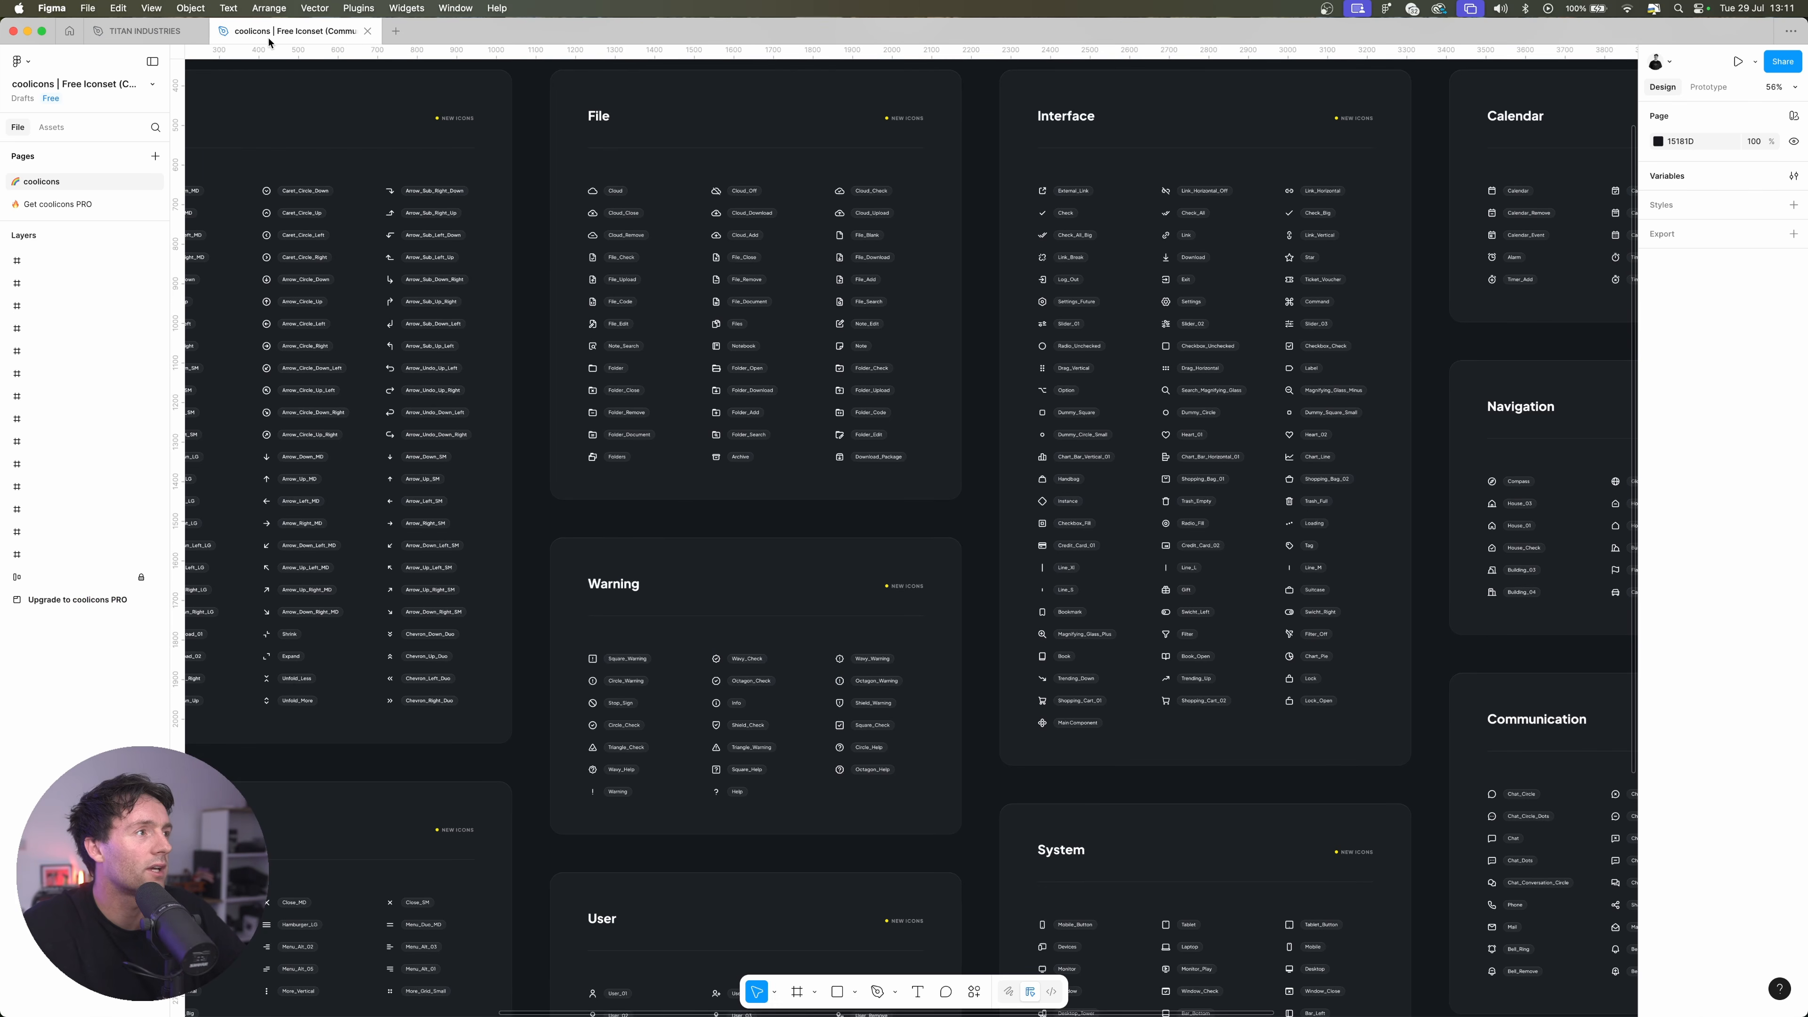
{"action": "scroll", "coordinate": [826, 321], "scroll_direction": "down", "scroll_amount": 3}
{"action": "scroll", "coordinate": [826, 321], "scroll_direction": "right", "scroll_amount": 2}
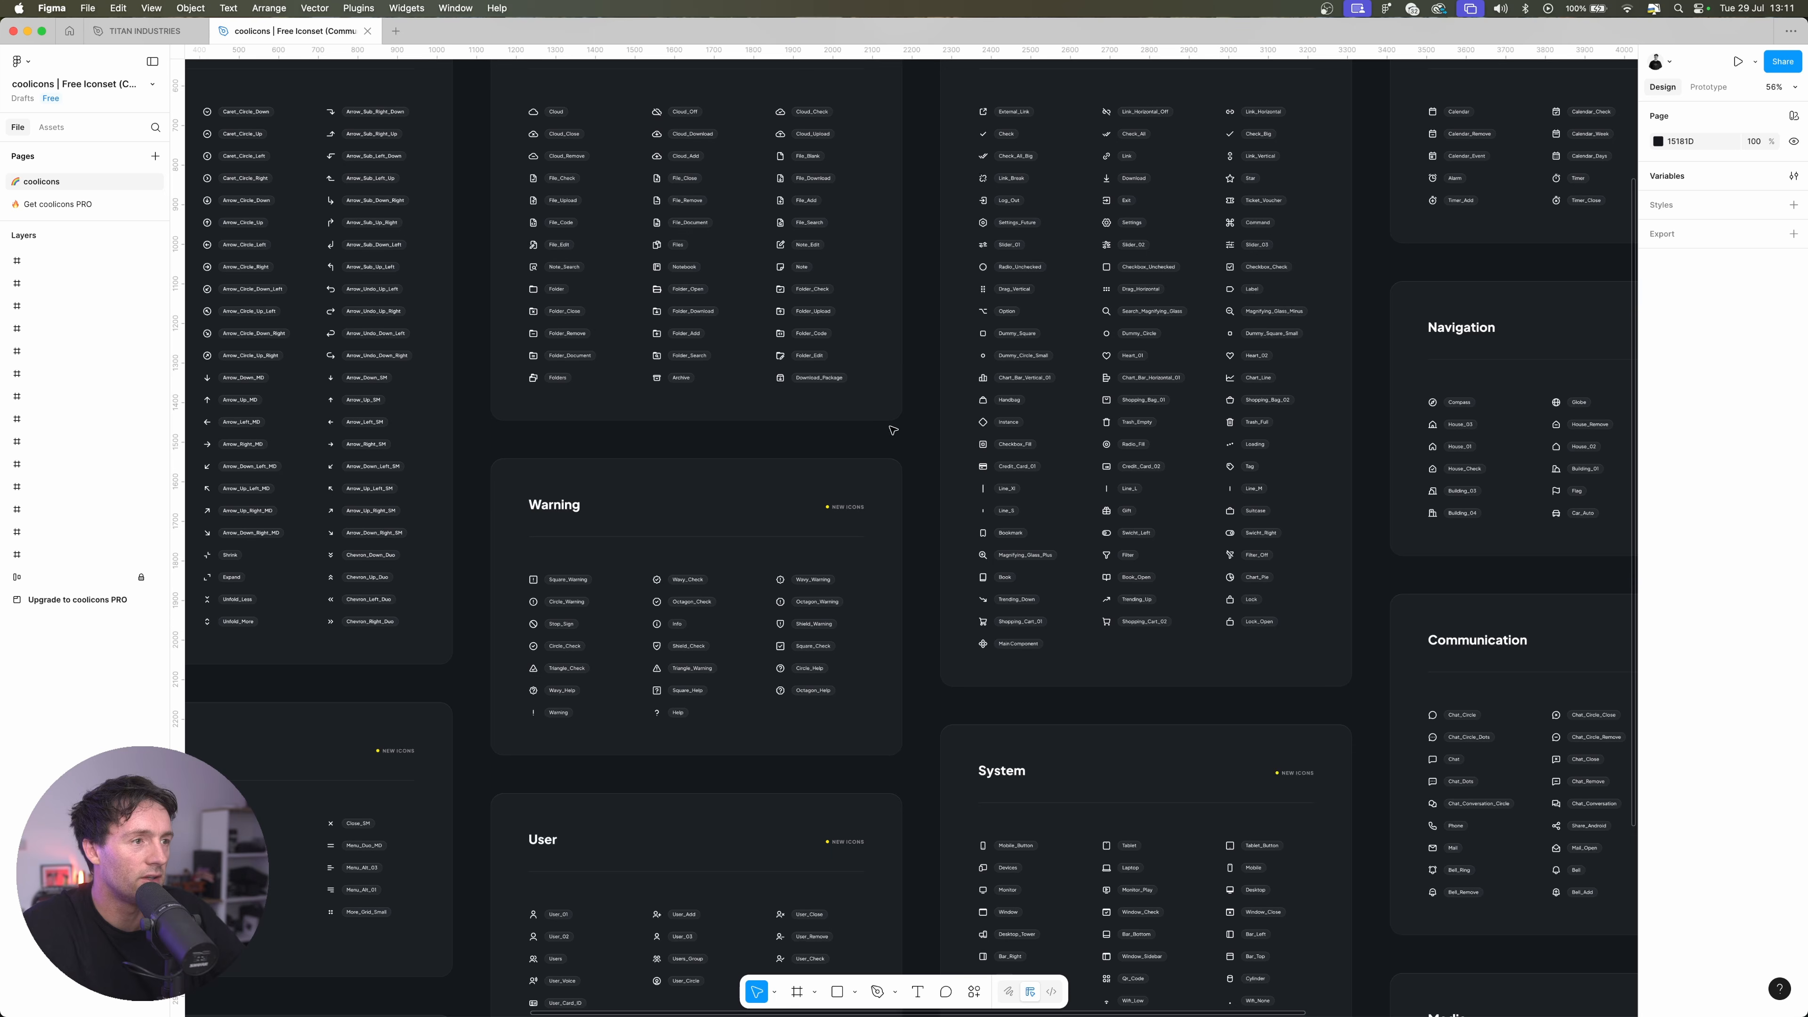
{"action": "key", "text": "super+f"}
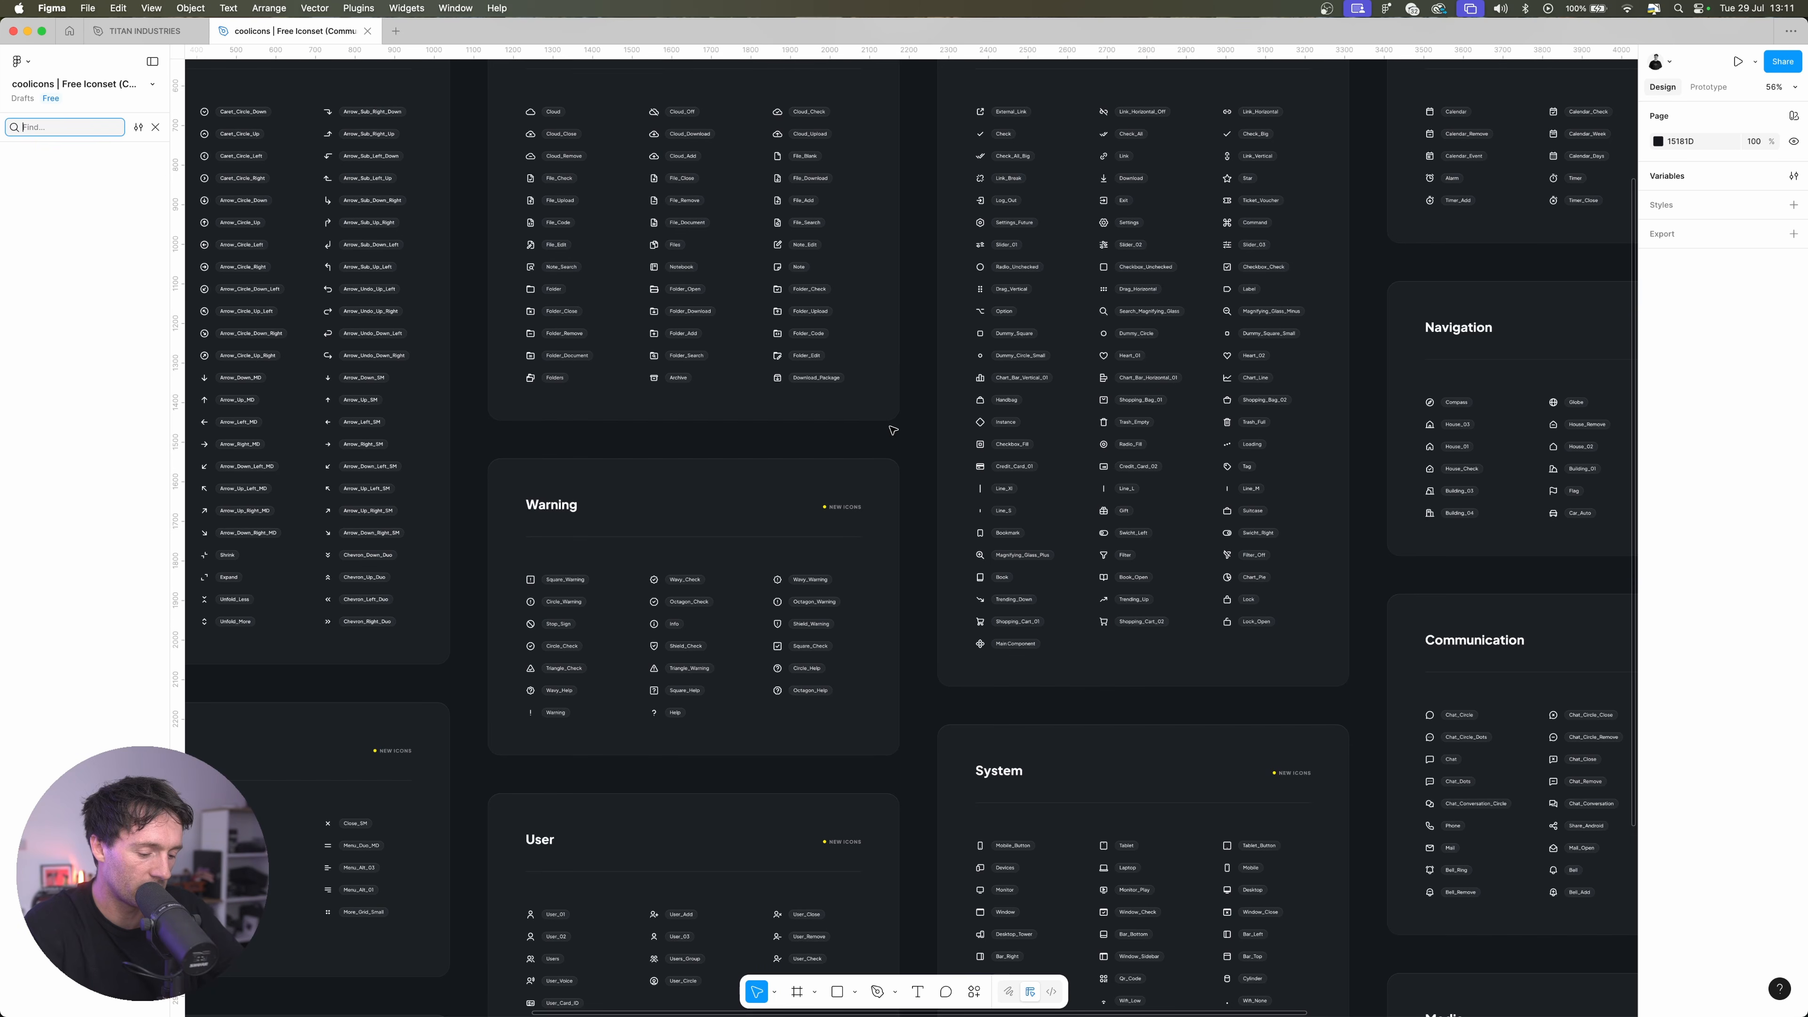
{"action": "type", "text": "plus"}
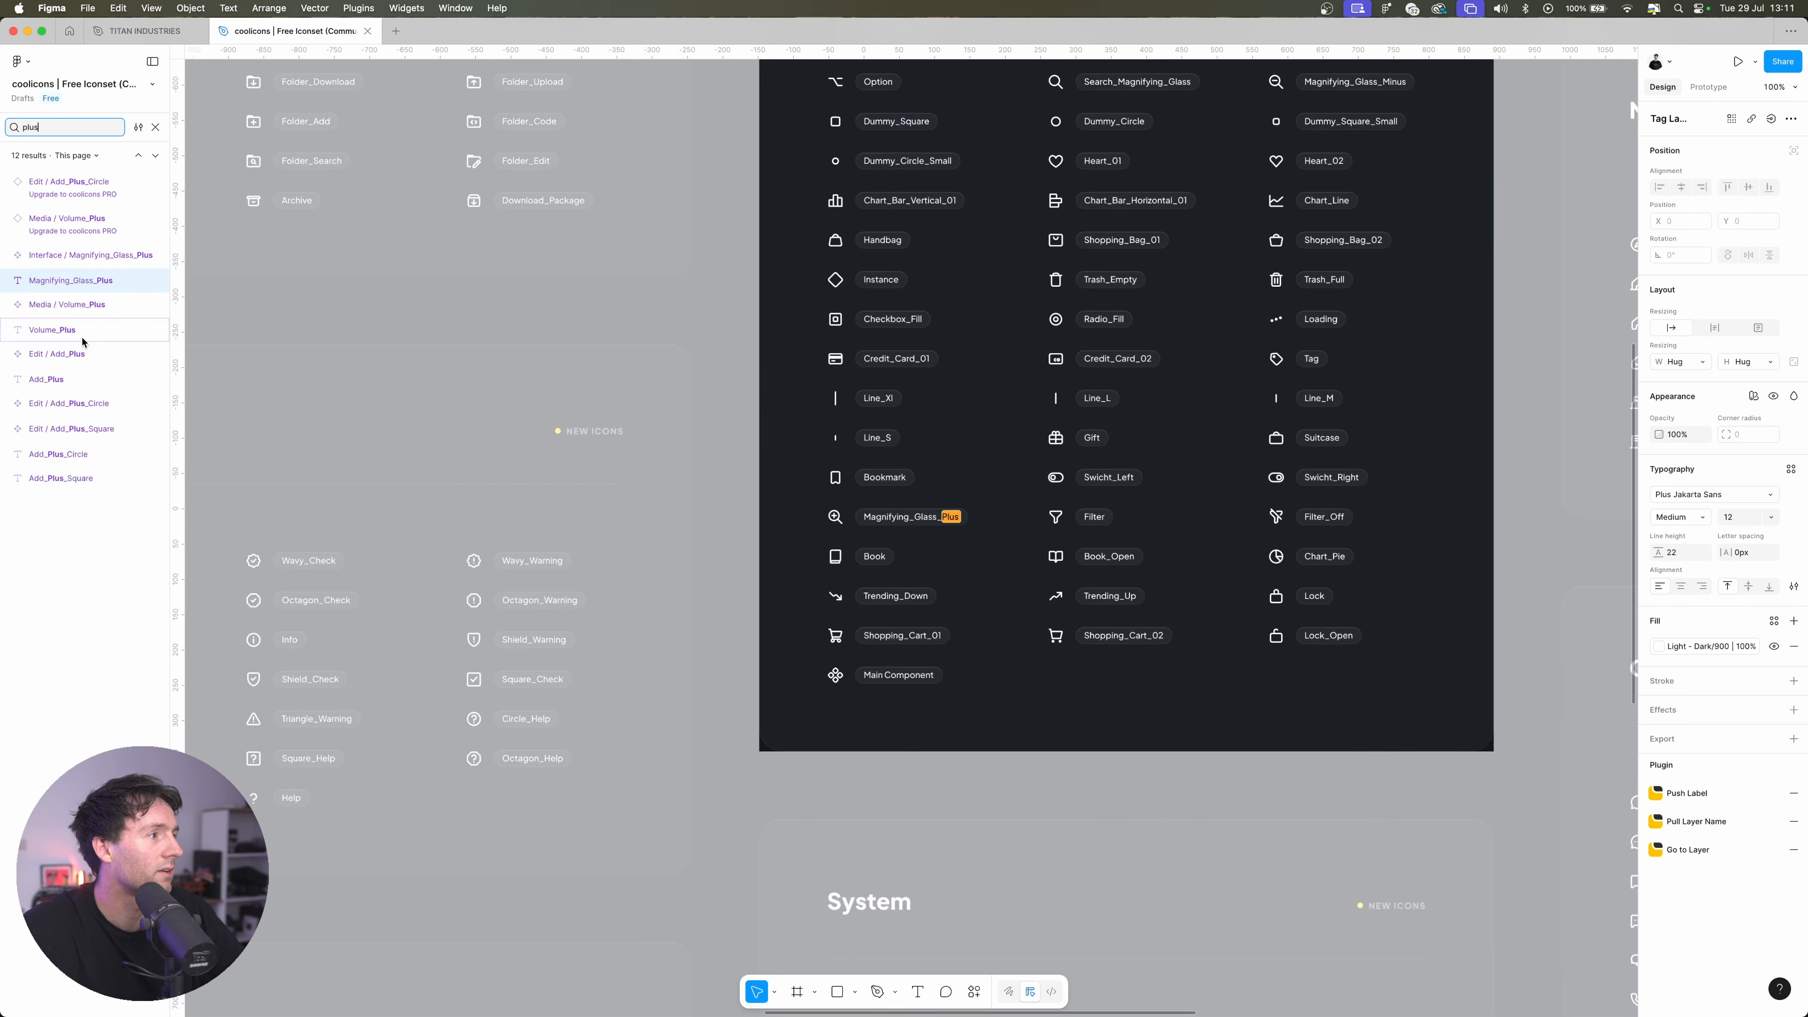
{"action": "left_click", "coordinate": [72, 353]}
{"action": "left_click", "coordinate": [142, 31]}
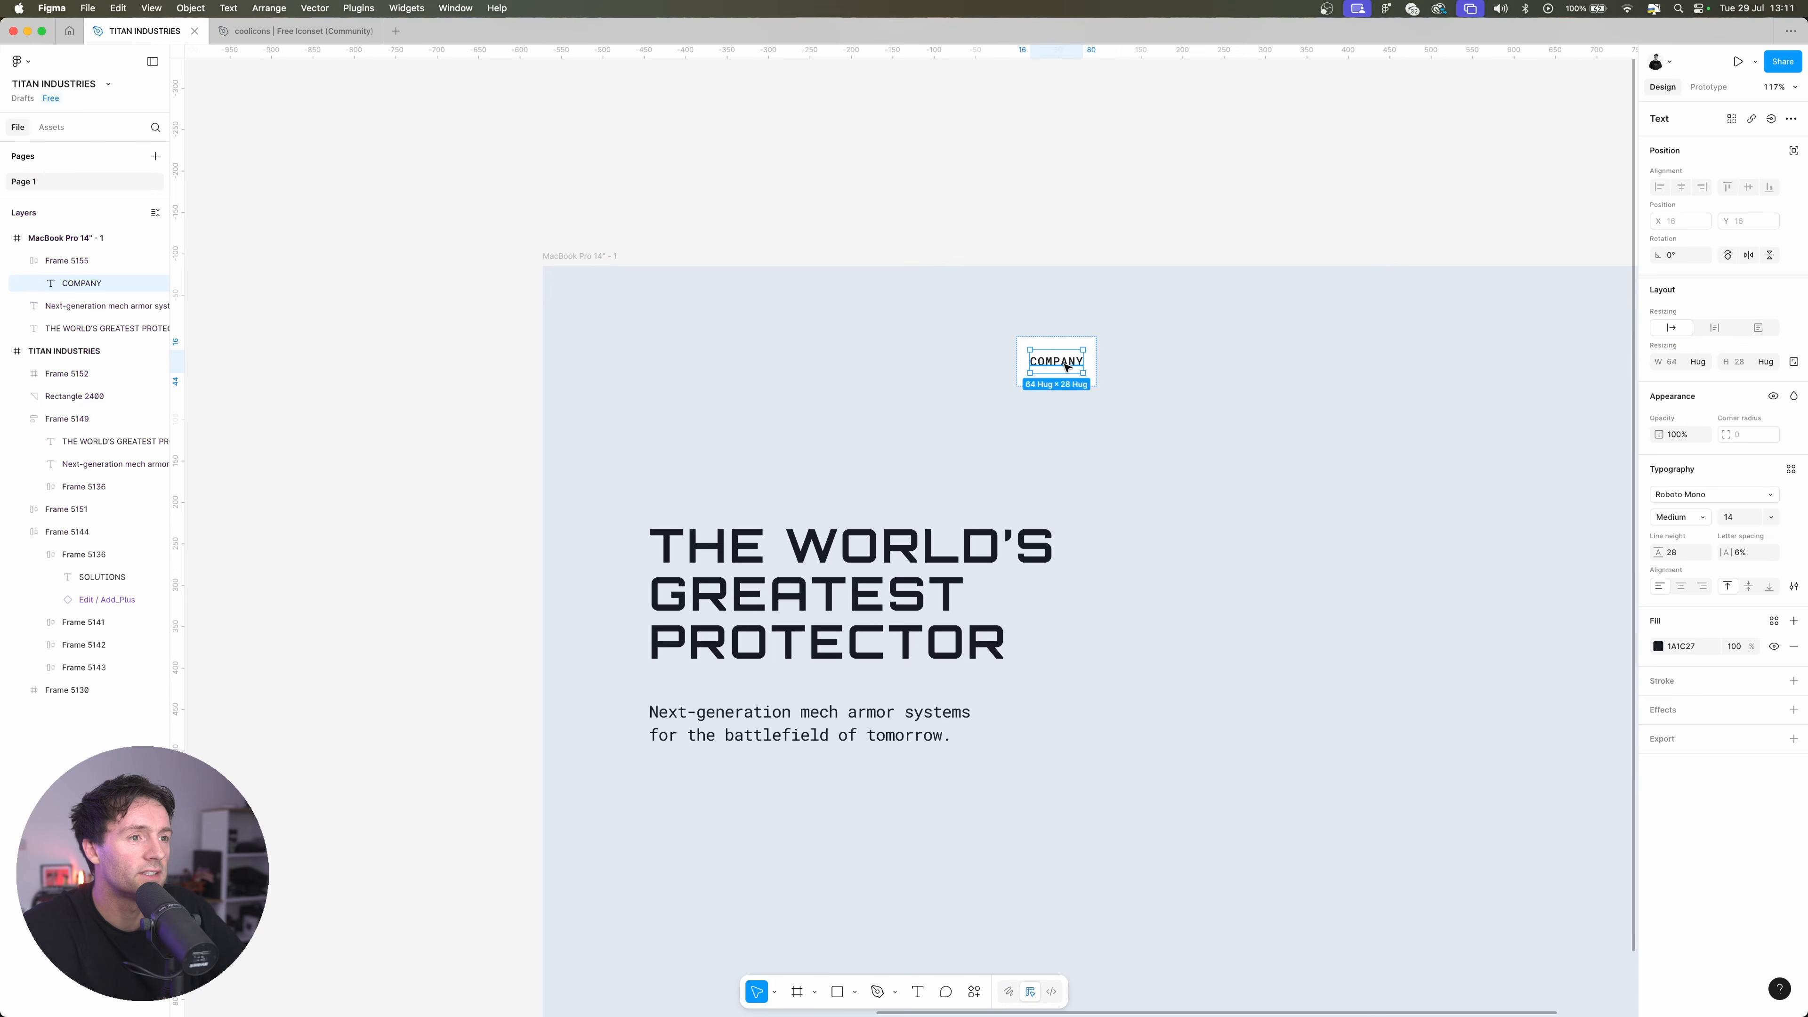
{"action": "key", "text": "super+v"}
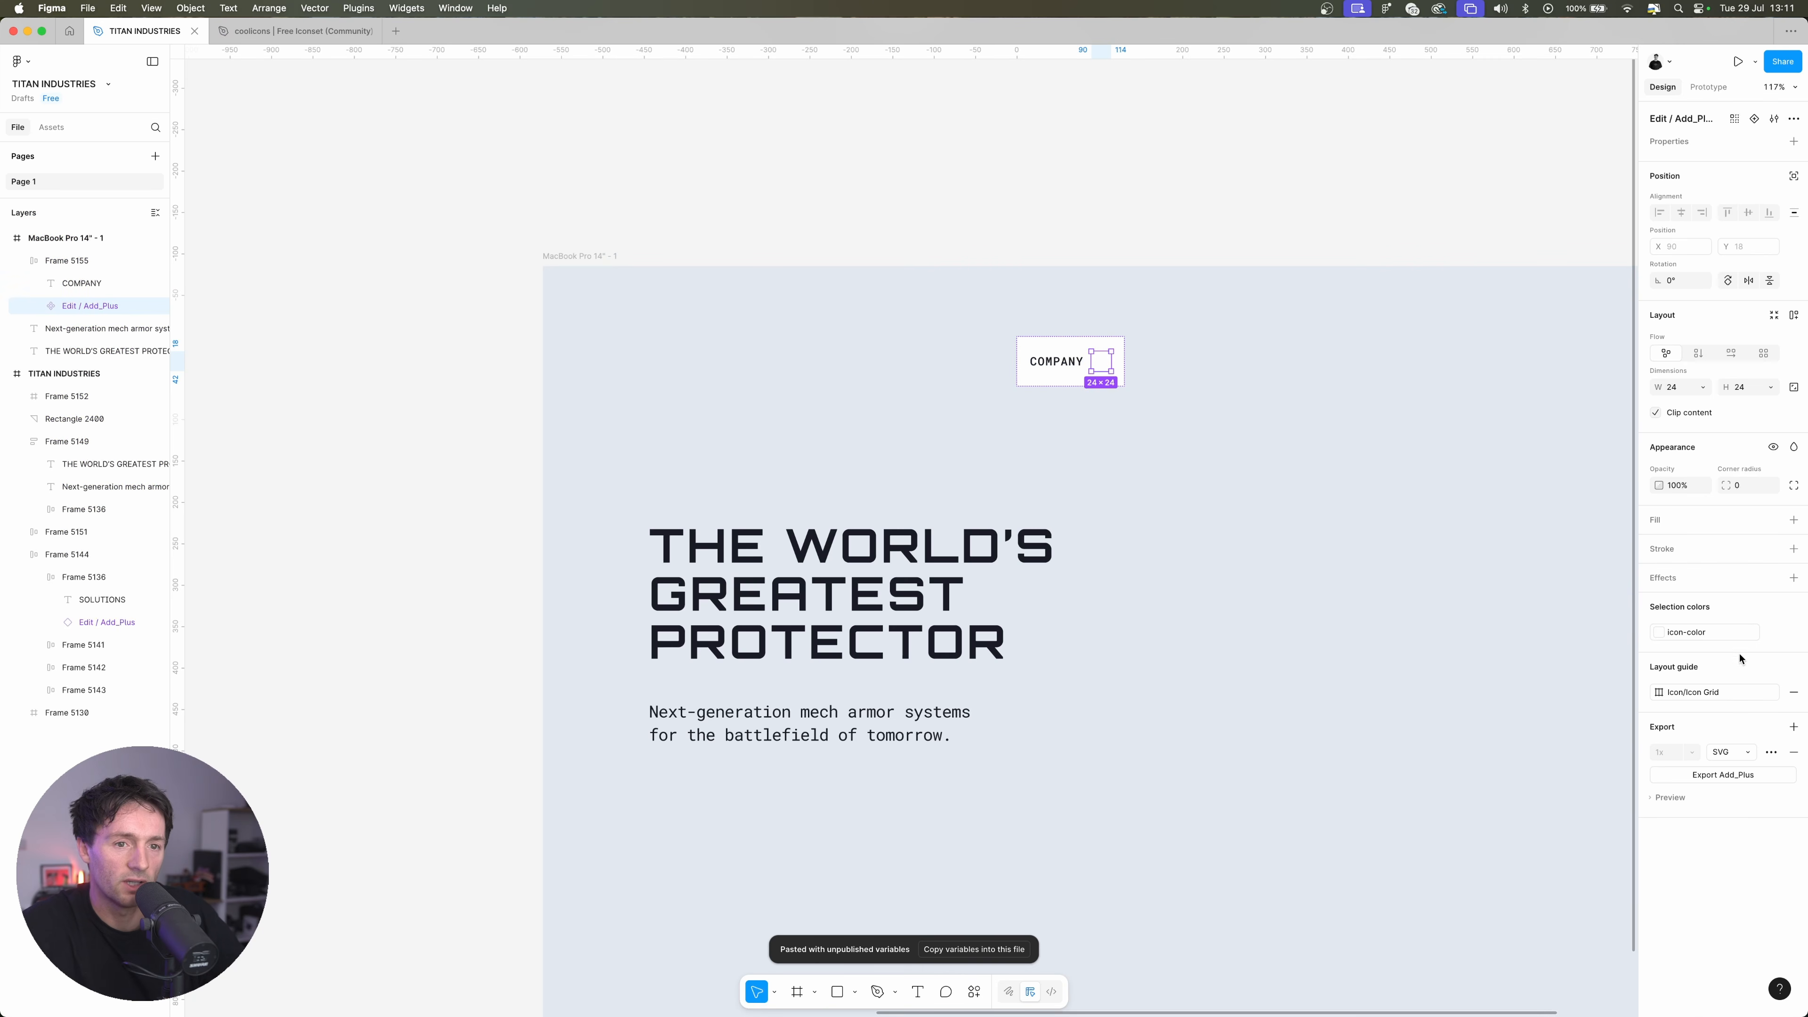
Recolour the Add_Plus icon in the COMPANY button with the dark 1A1C27 sampled from the headline text
{"action": "left_click", "coordinate": [1775, 632]}
{"action": "left_click", "coordinate": [1661, 633]}
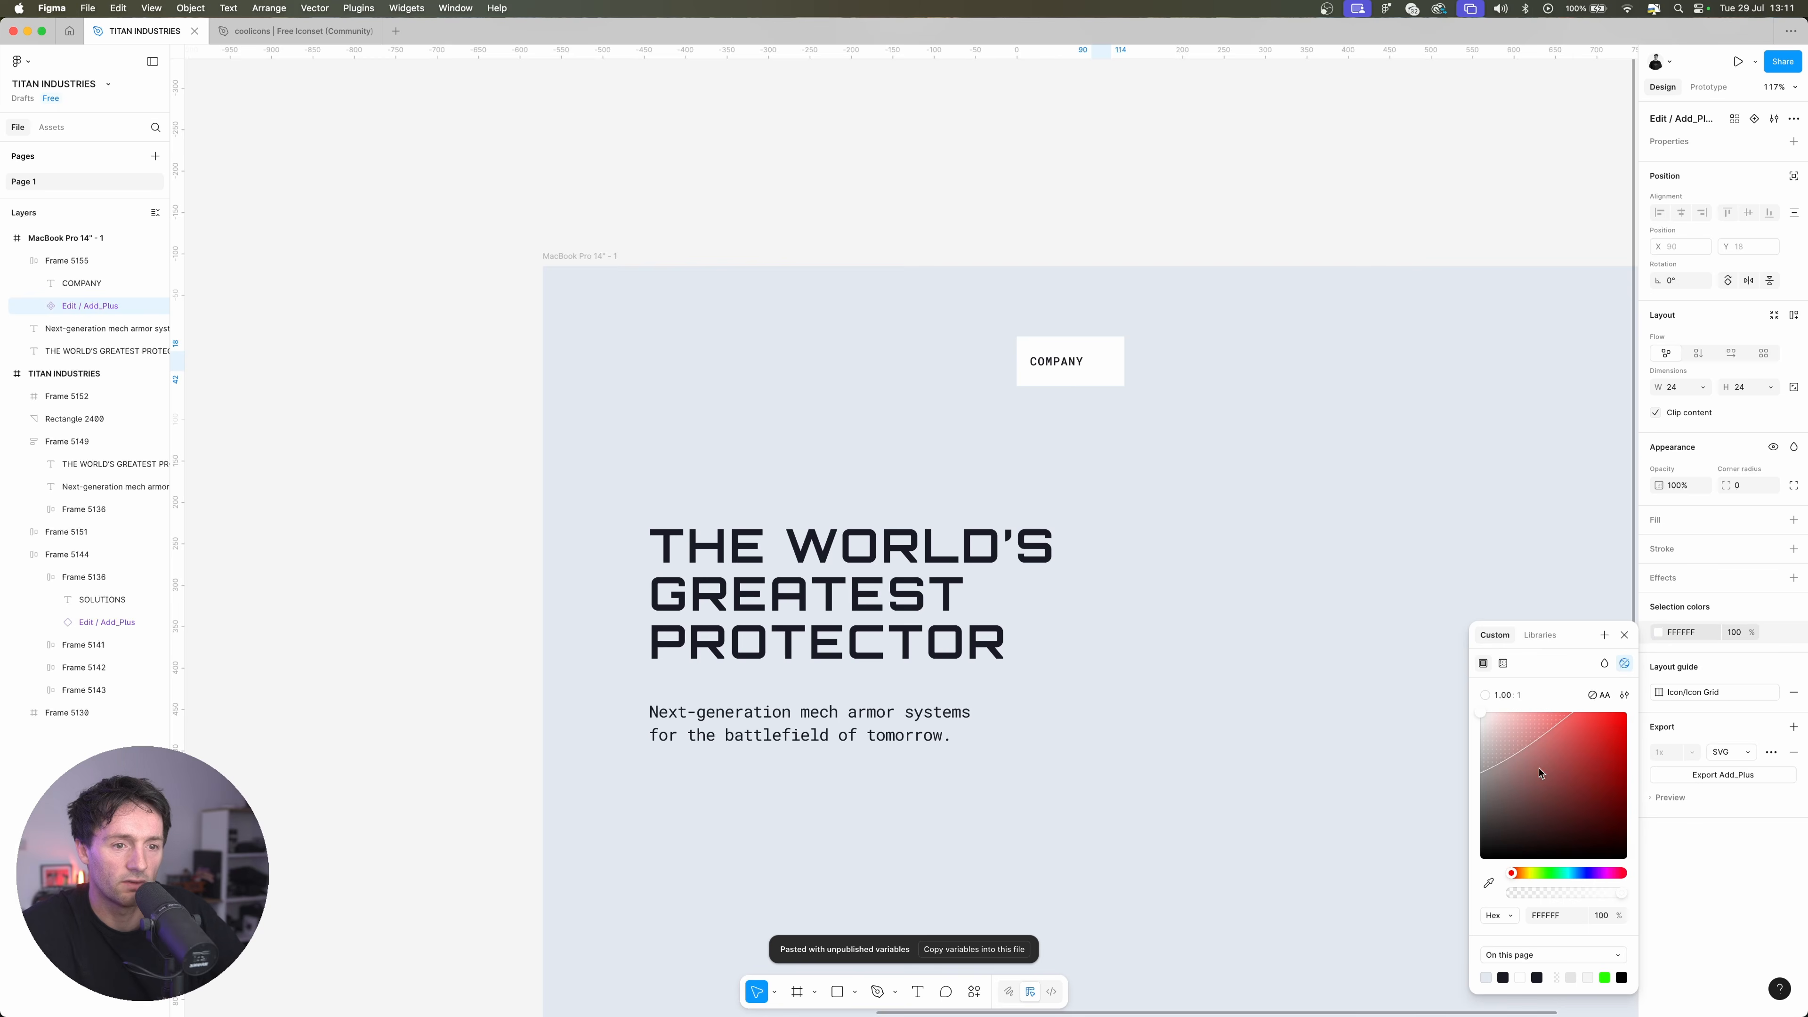
{"action": "left_click", "coordinate": [1489, 882]}
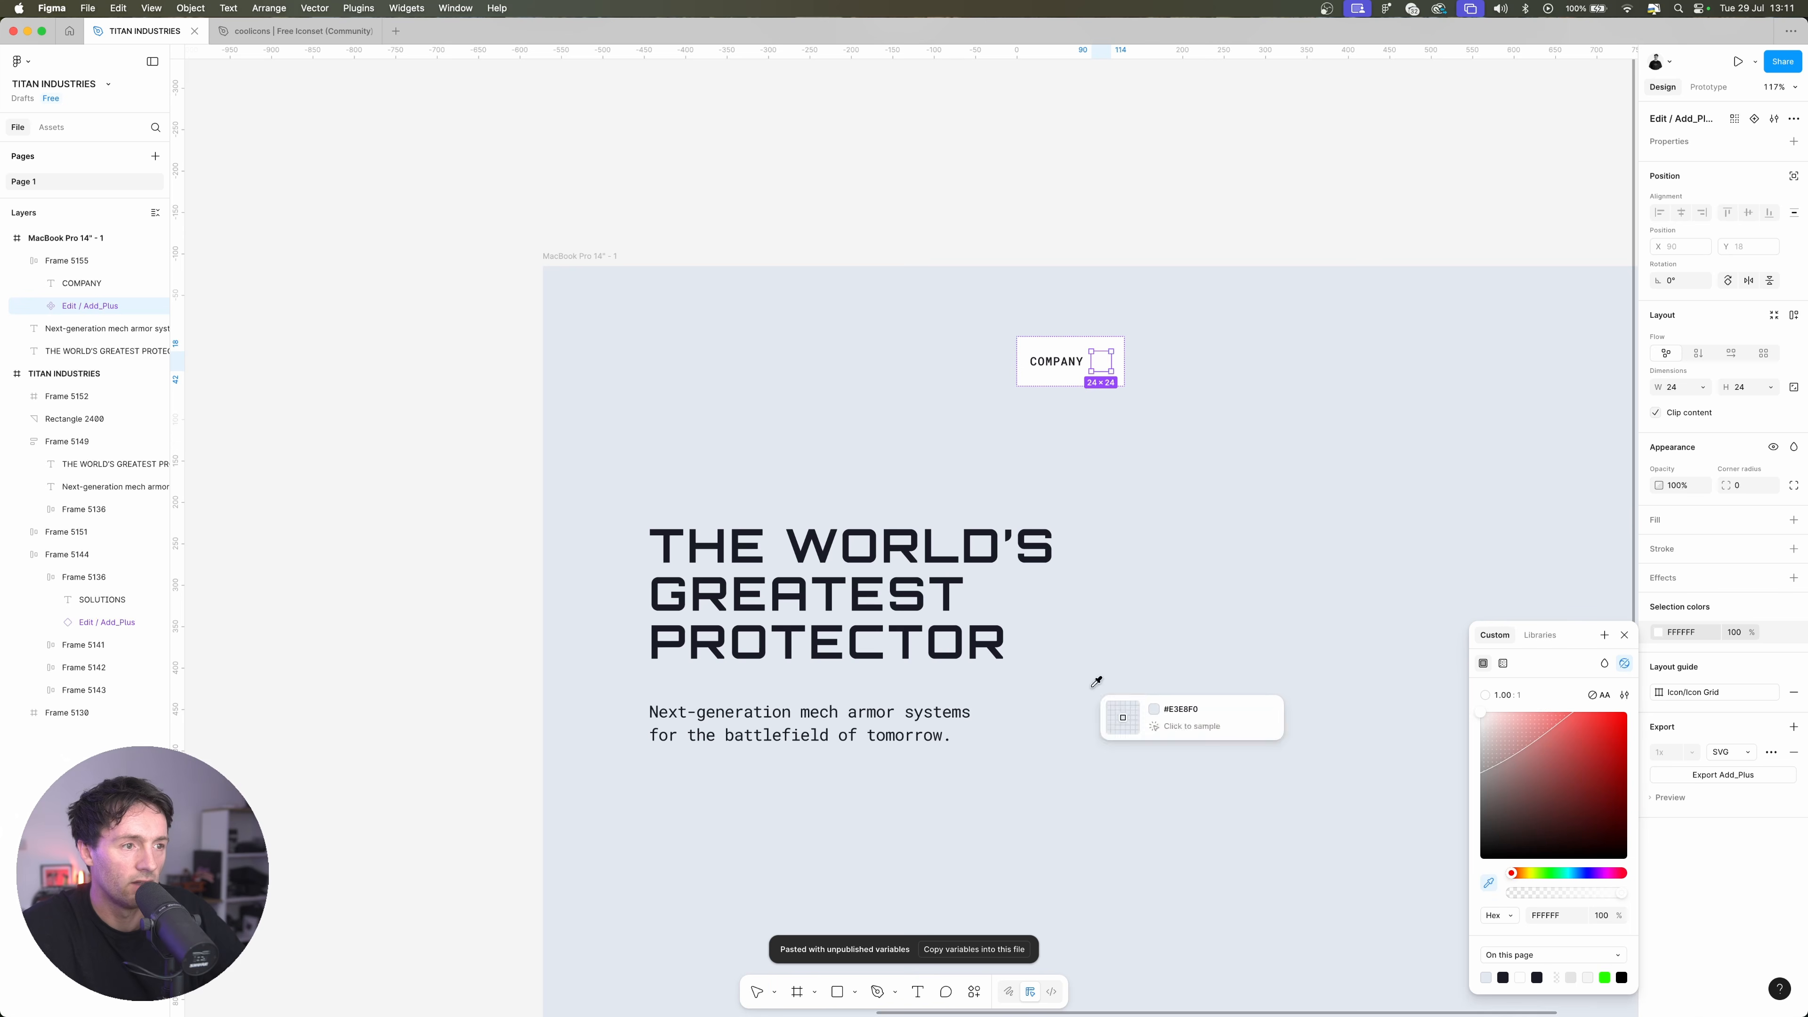
{"action": "left_click", "coordinate": [996, 535]}
{"action": "left_click", "coordinate": [1195, 284]}
Widen the COMPANY button to about 429 px with the plus icon at its far end, and change the COMPANY text's line height
{"action": "left_click_drag", "start_coordinate": [1494, 368], "coordinate": [1165, 367]}
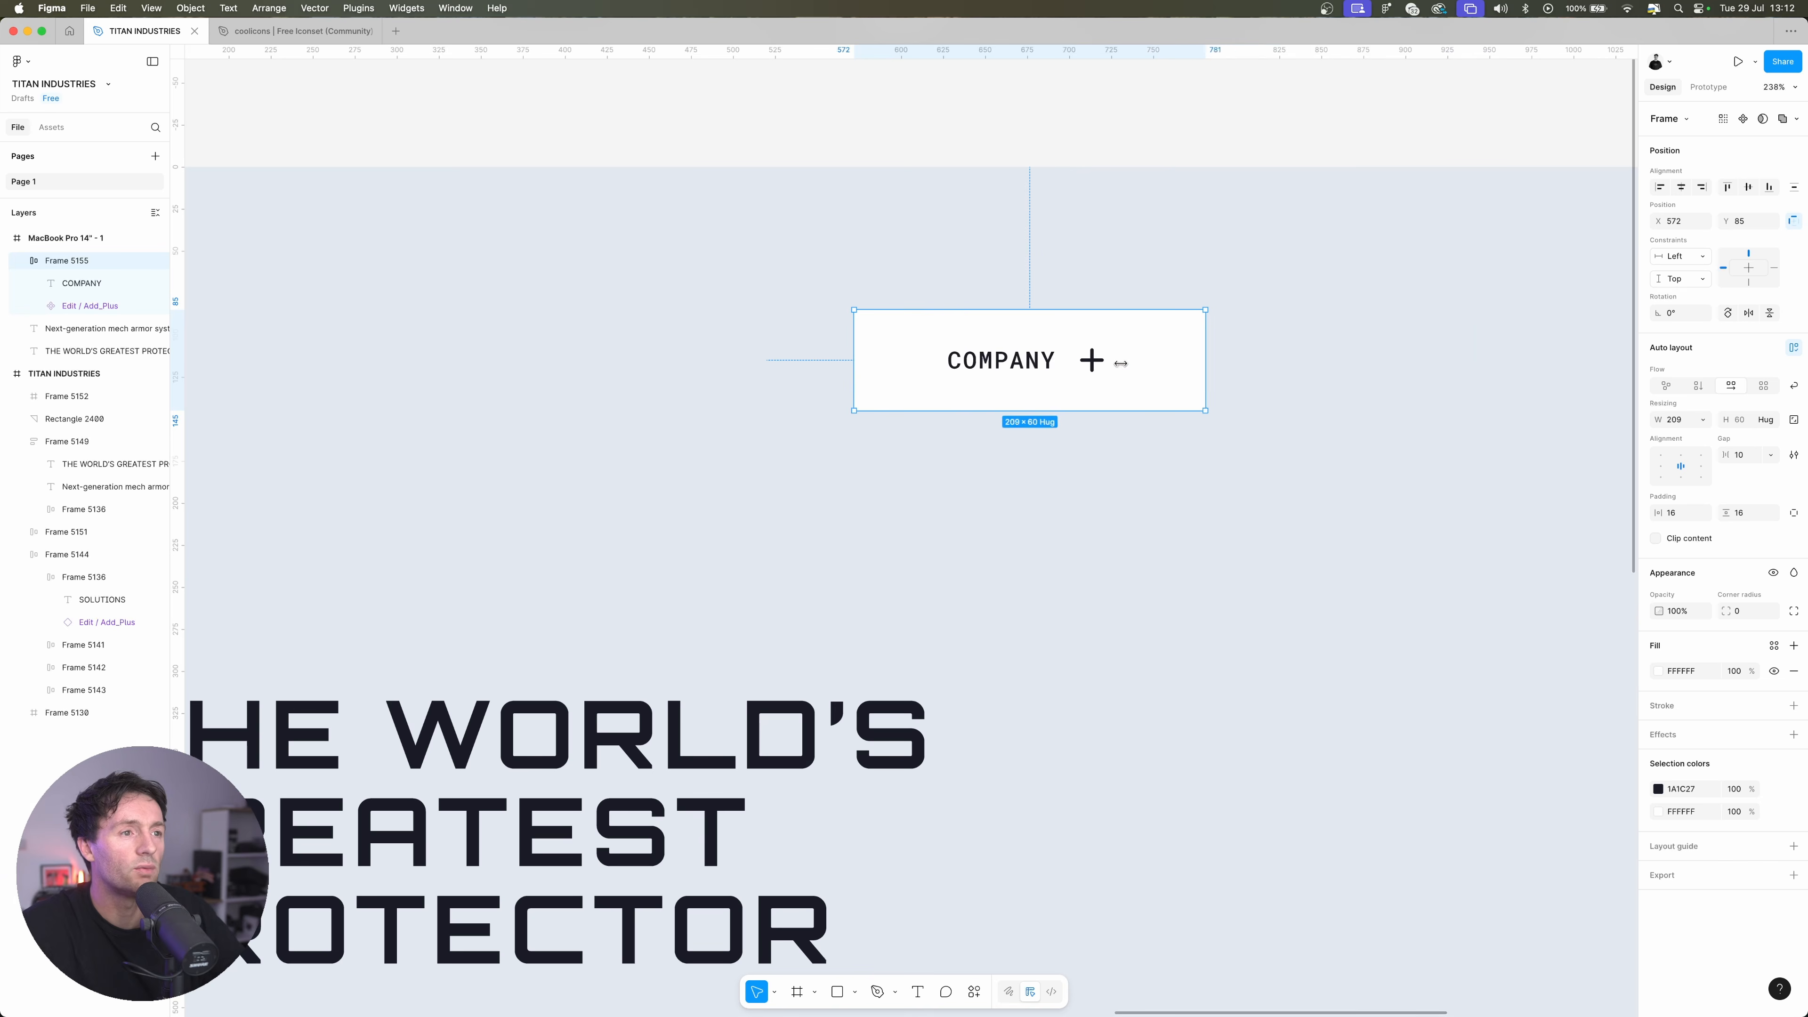
{"action": "left_click", "coordinate": [1659, 468]}
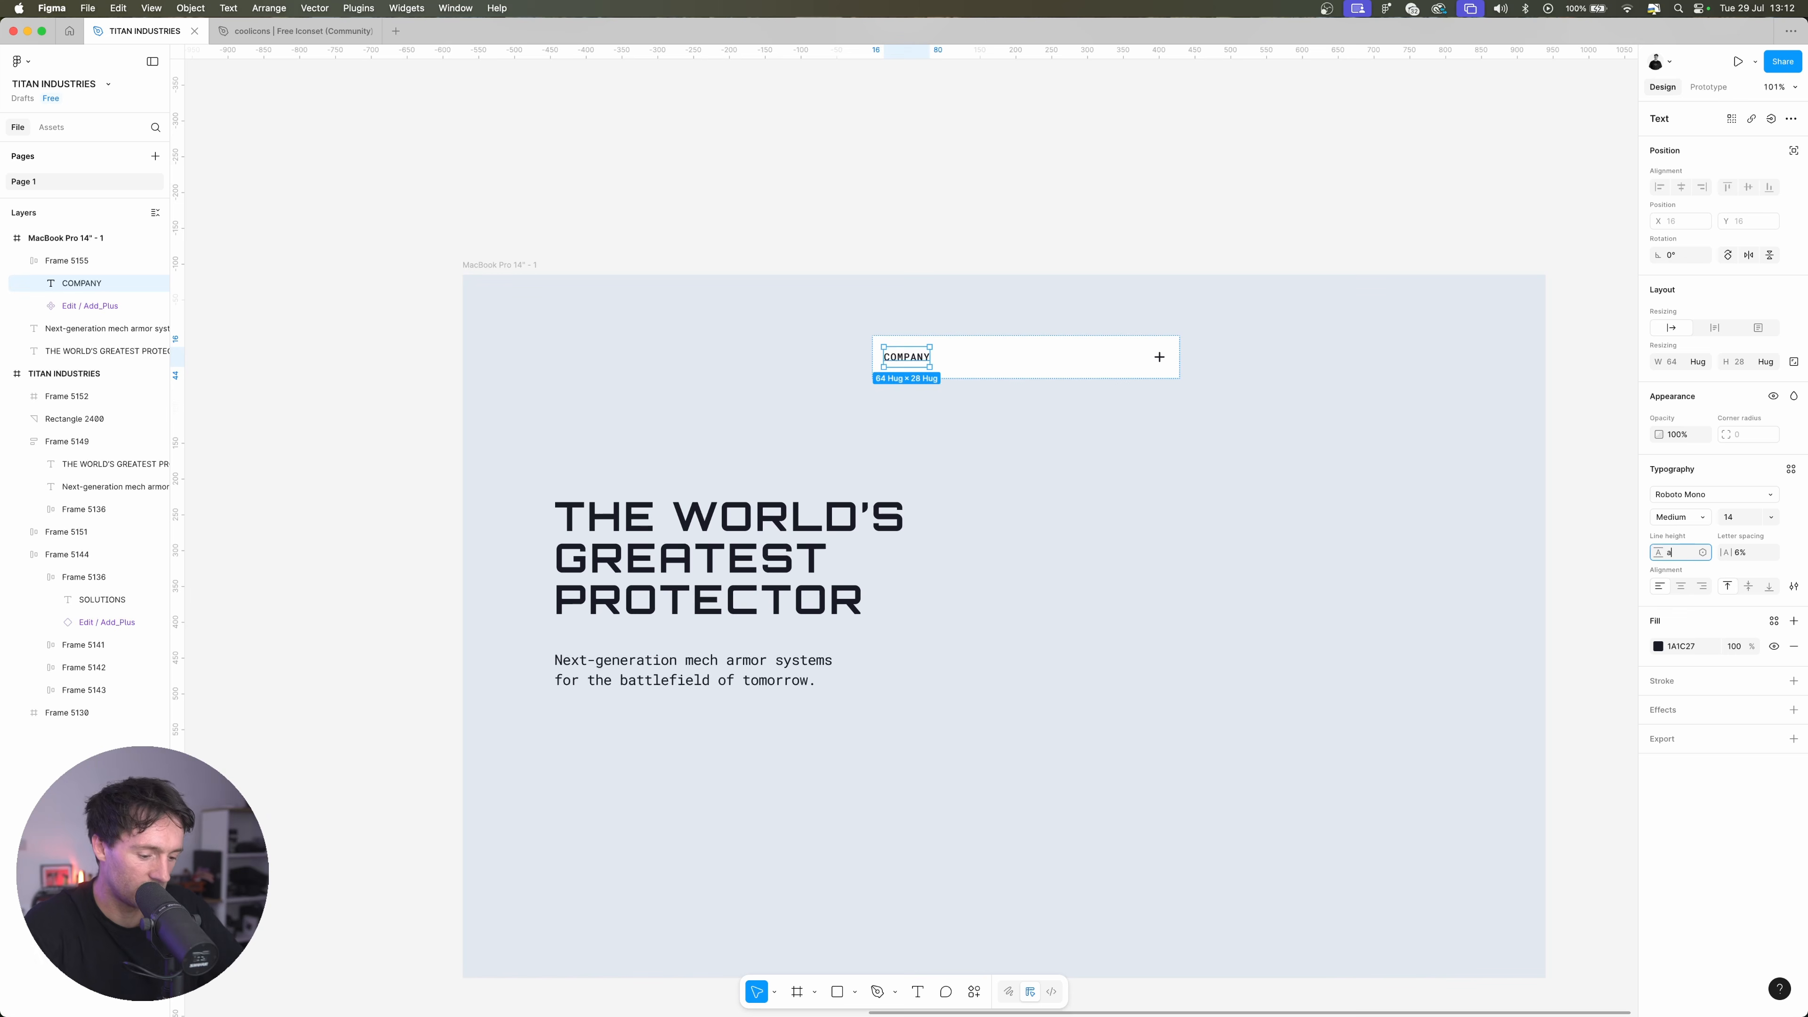
{"action": "key", "text": "Return"}
Duplicate the COMPANY button into a horizontal auto layout row of four with a gap of 7, labelled SOLUTIONS, COMPANY, PRESS and SUPPORT
{"action": "left_click_drag", "start_coordinate": [983, 360], "coordinate": [1102, 331]}
{"action": "key", "text": "shift+a"}
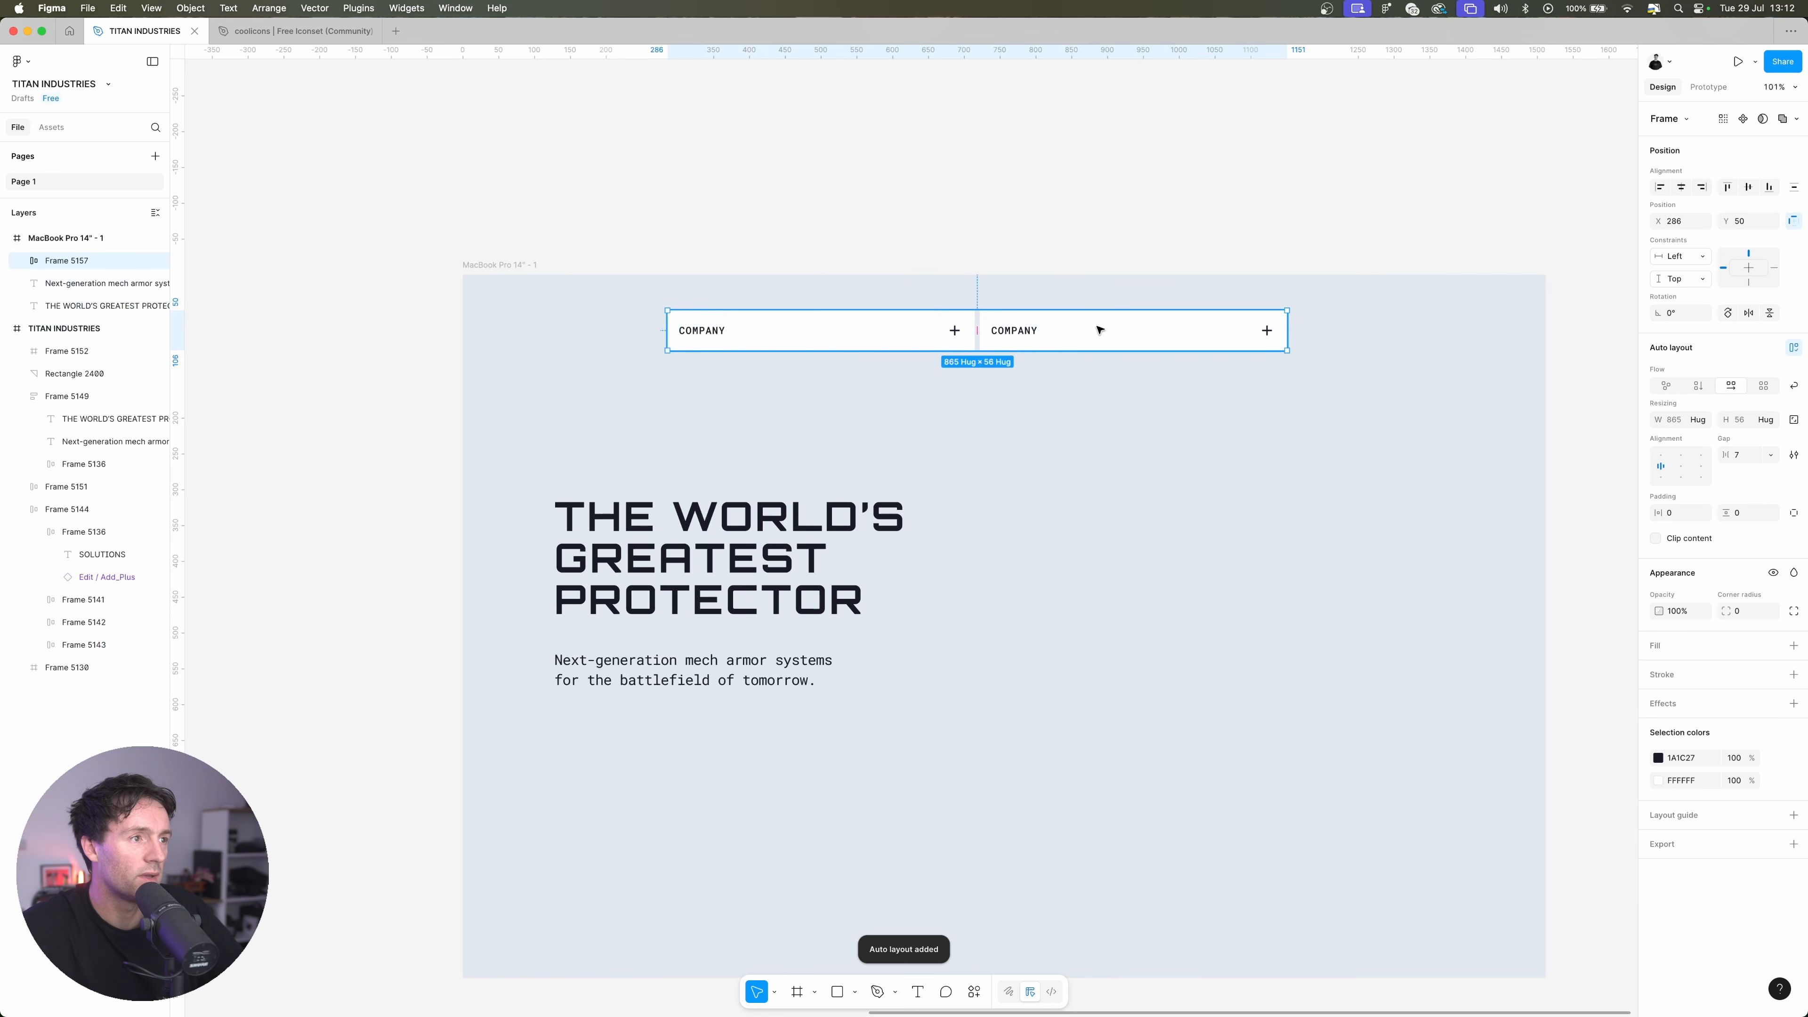
{"action": "left_click", "coordinate": [22, 262]}
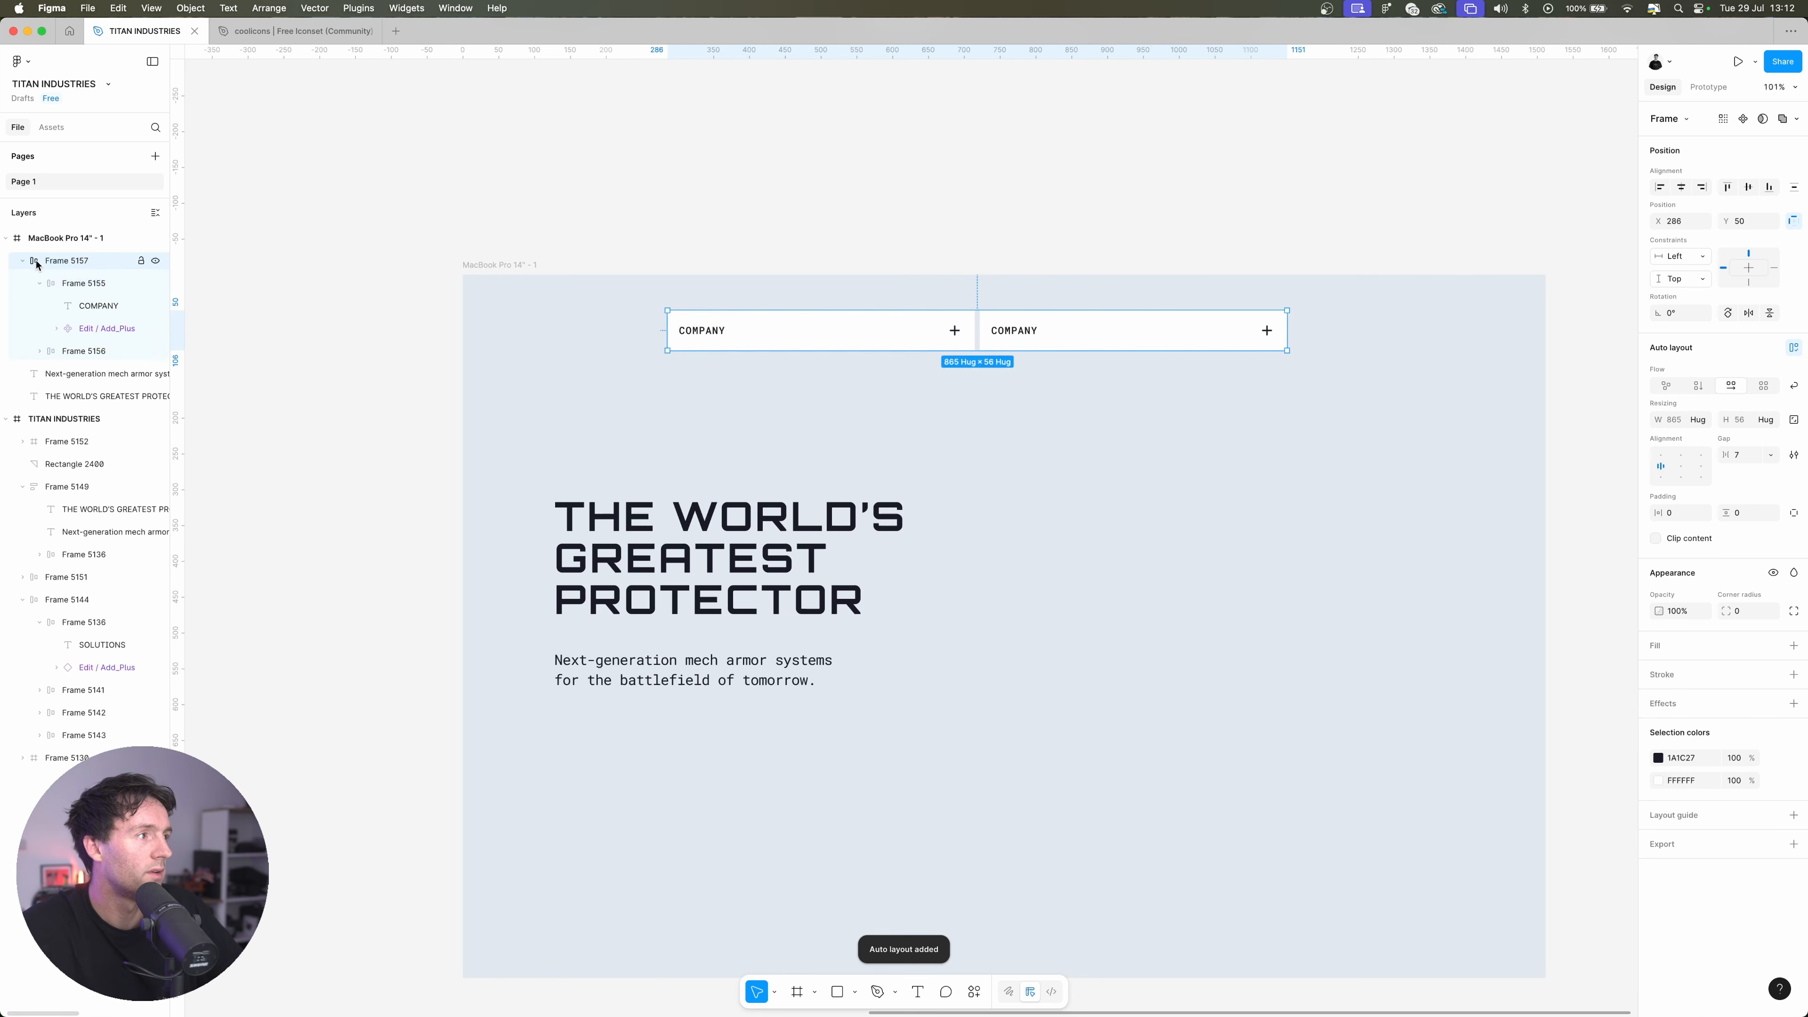
{"action": "left_click", "coordinate": [88, 284]}
{"action": "key", "text": "super+d"}
{"action": "double_click", "coordinate": [705, 331]}
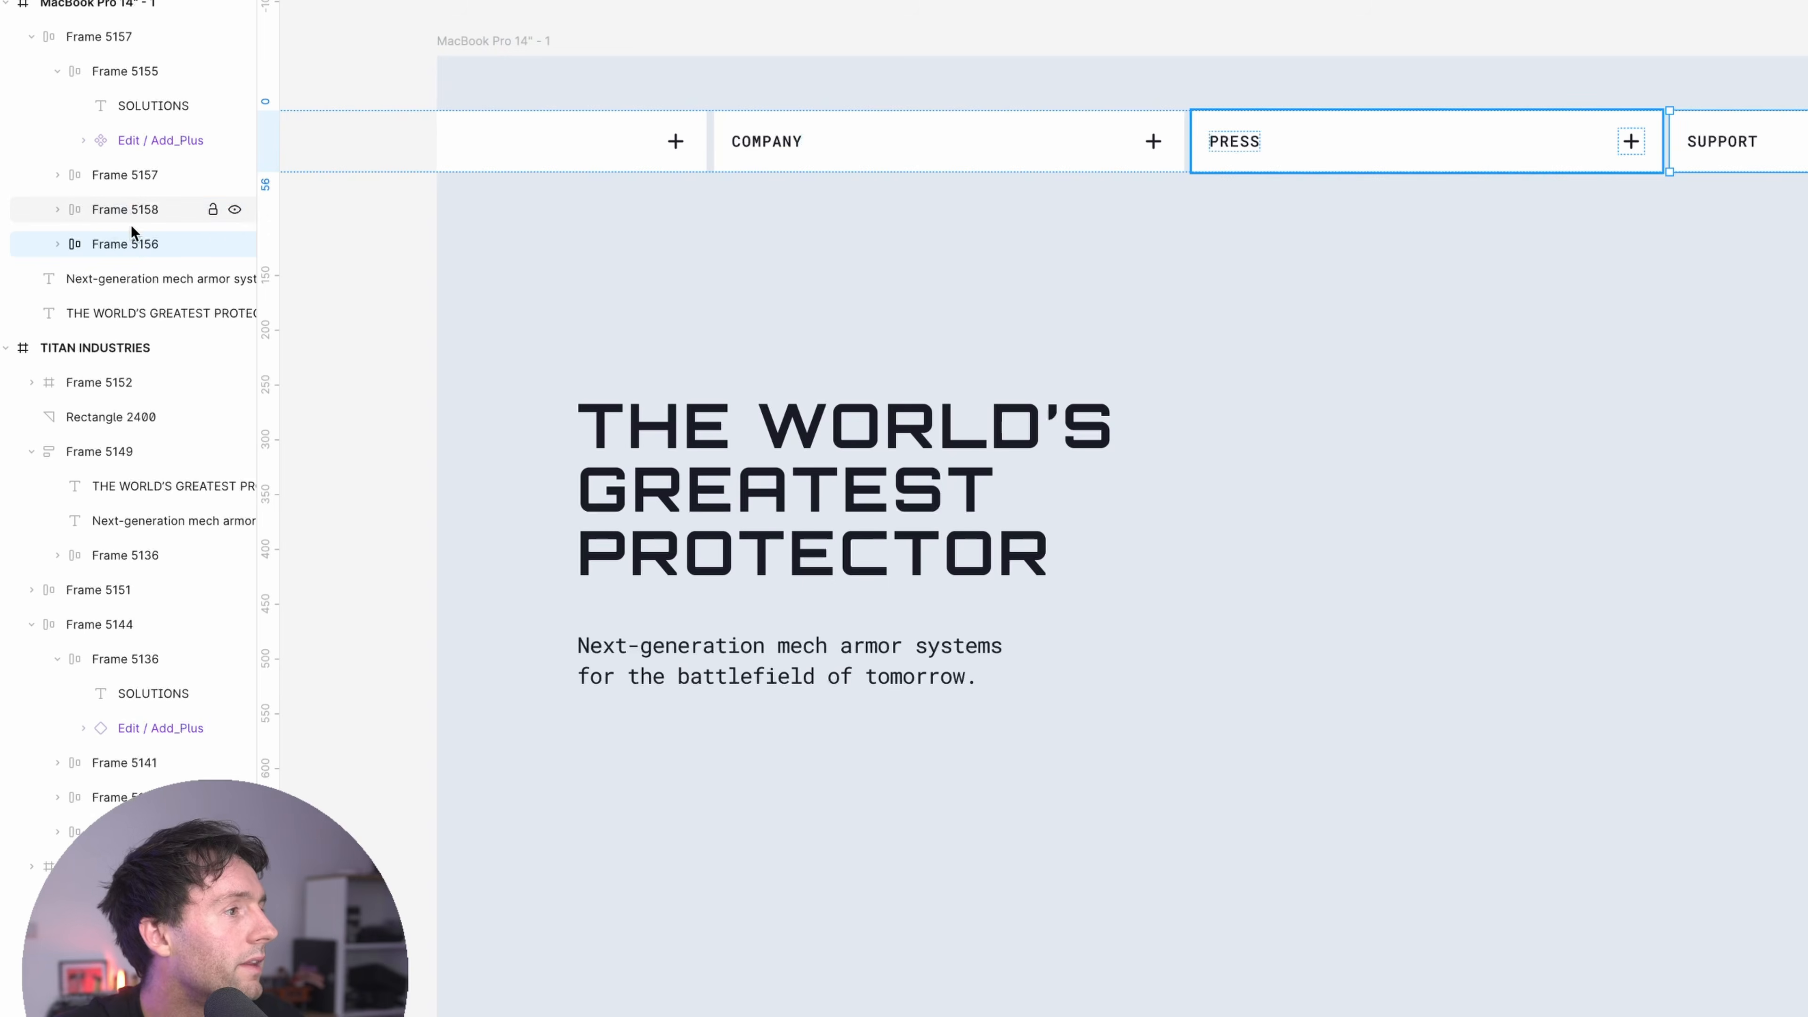
Set the width of all four navigation buttons to Fill container
{"action": "left_click", "coordinate": [97, 352], "text": "shift"}
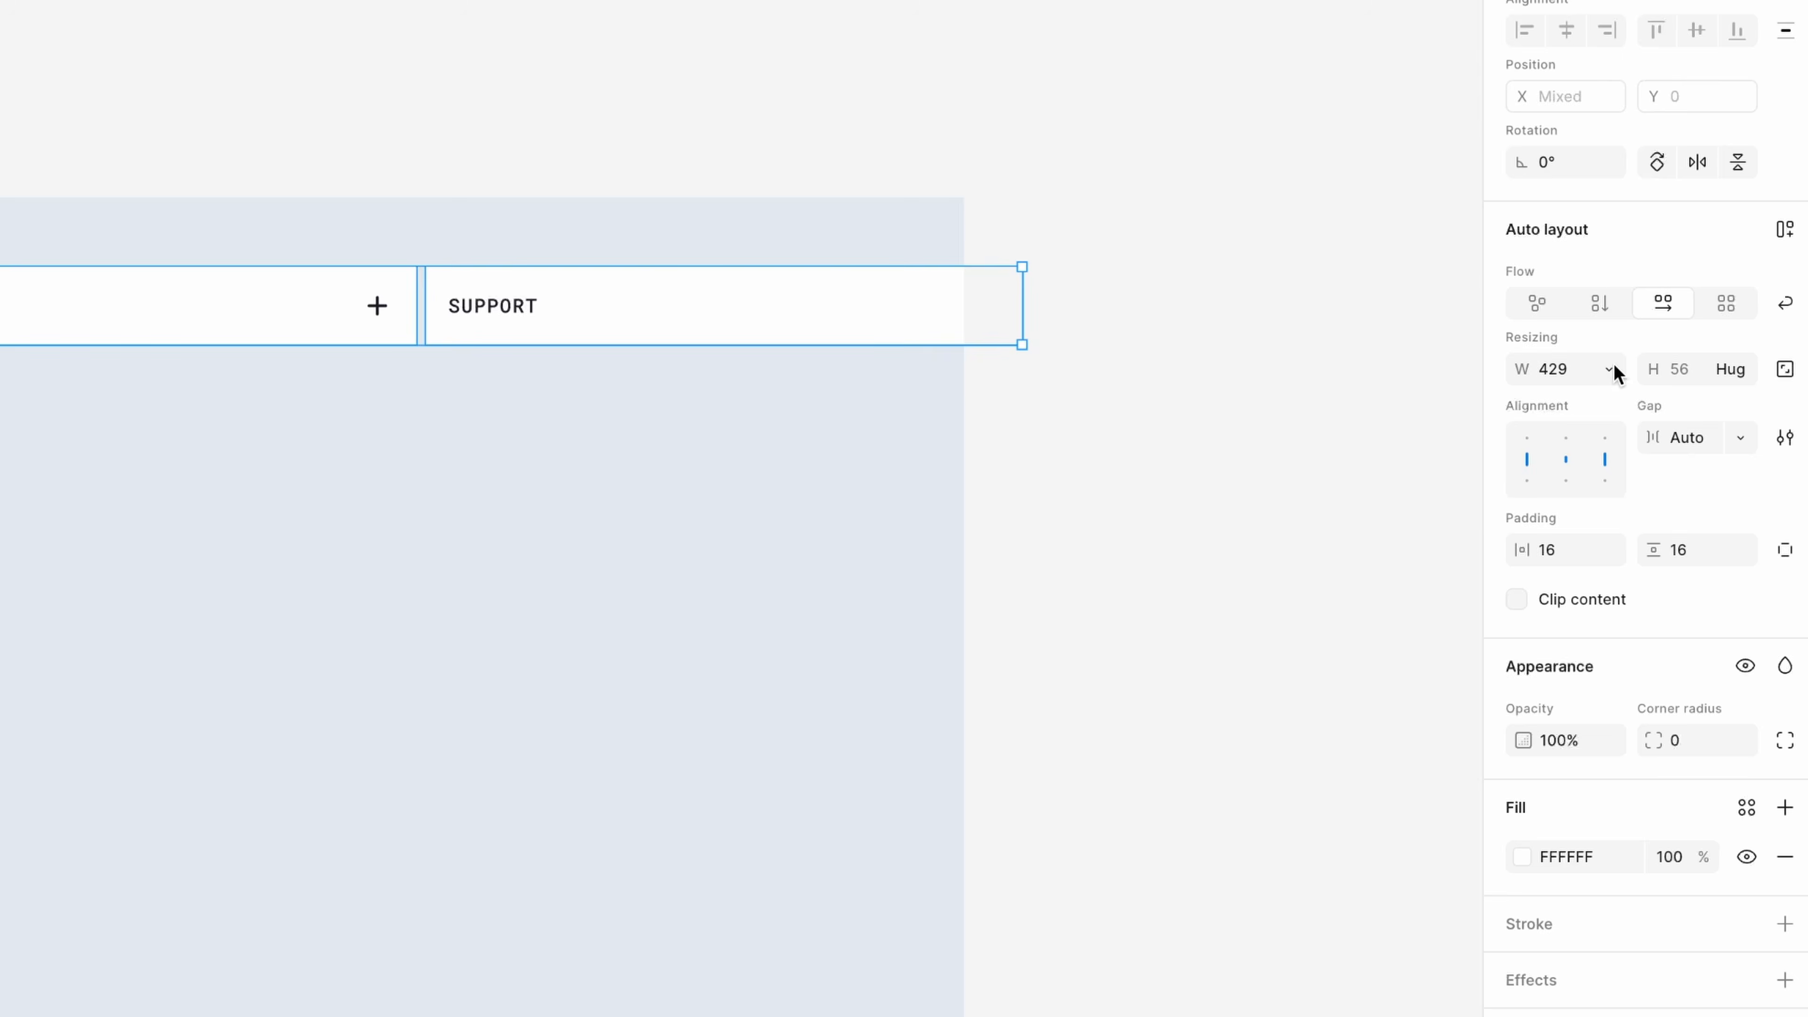
{"action": "left_click", "coordinate": [1616, 369]}
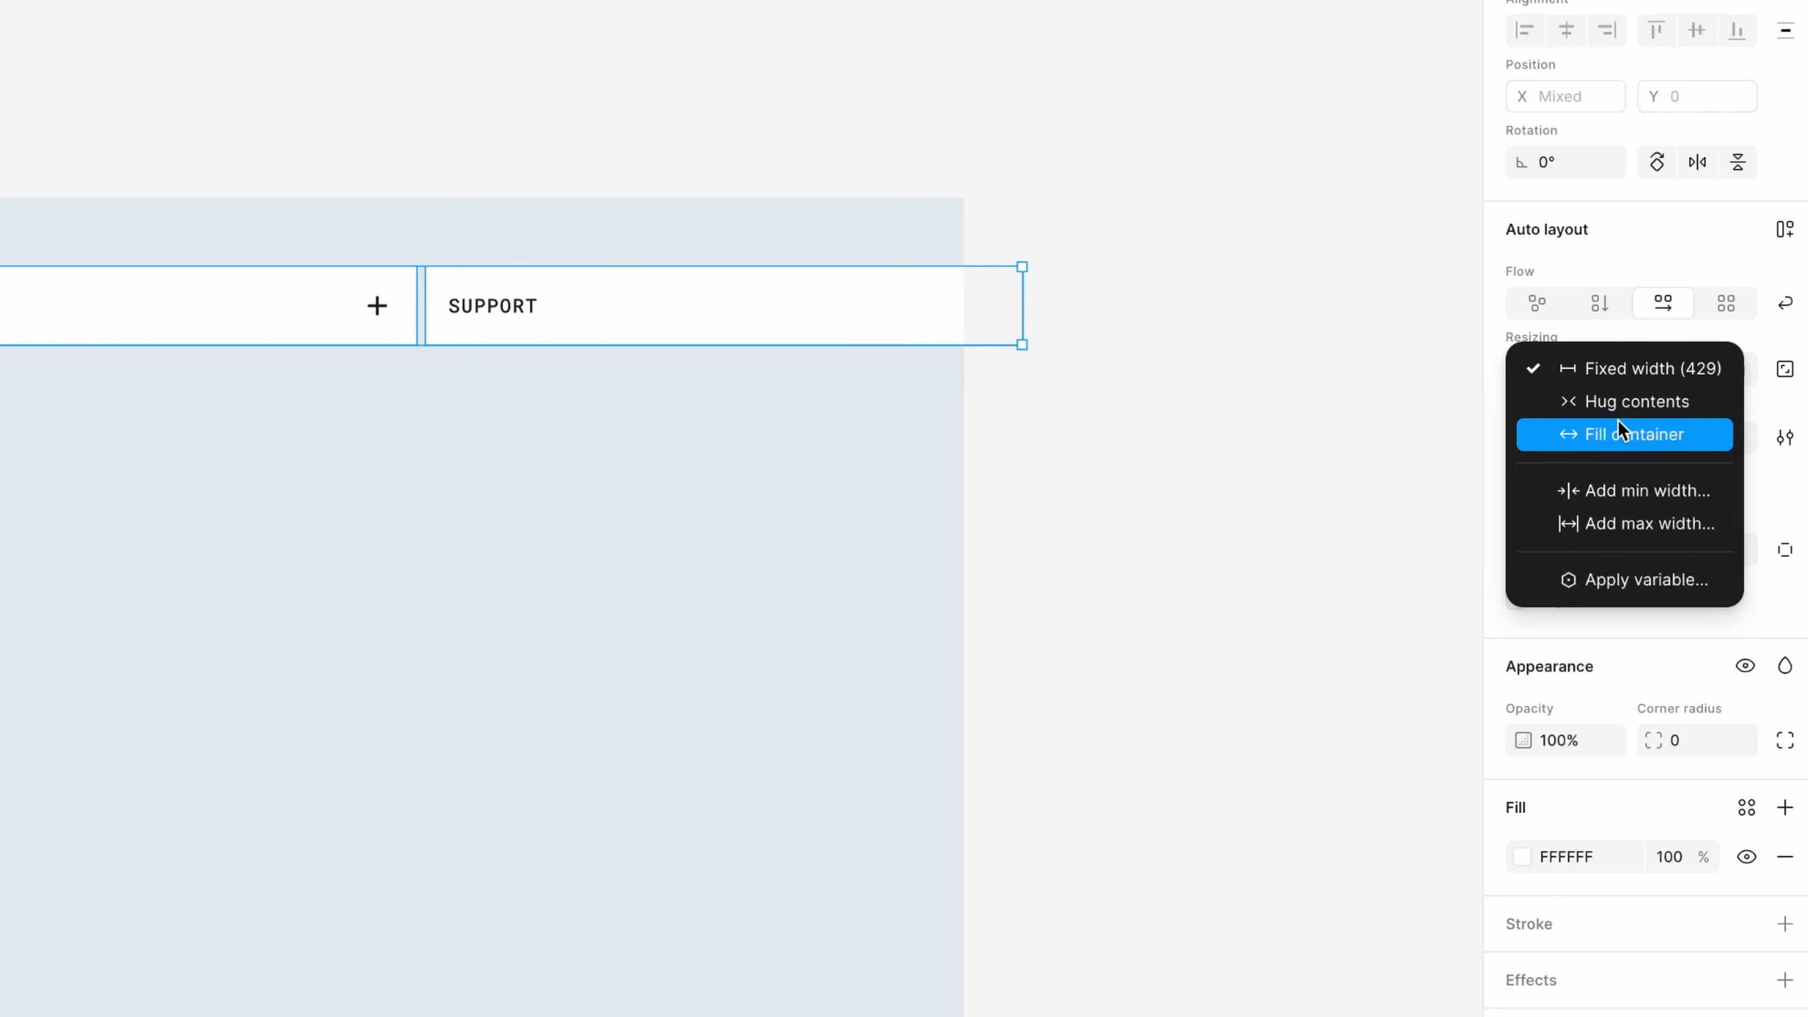
{"action": "left_click", "coordinate": [1630, 434]}
Resize the navigation row to 1087 px wide and align it to the layout guides at X 393, Y 31
{"action": "key", "text": "shift+Return"}
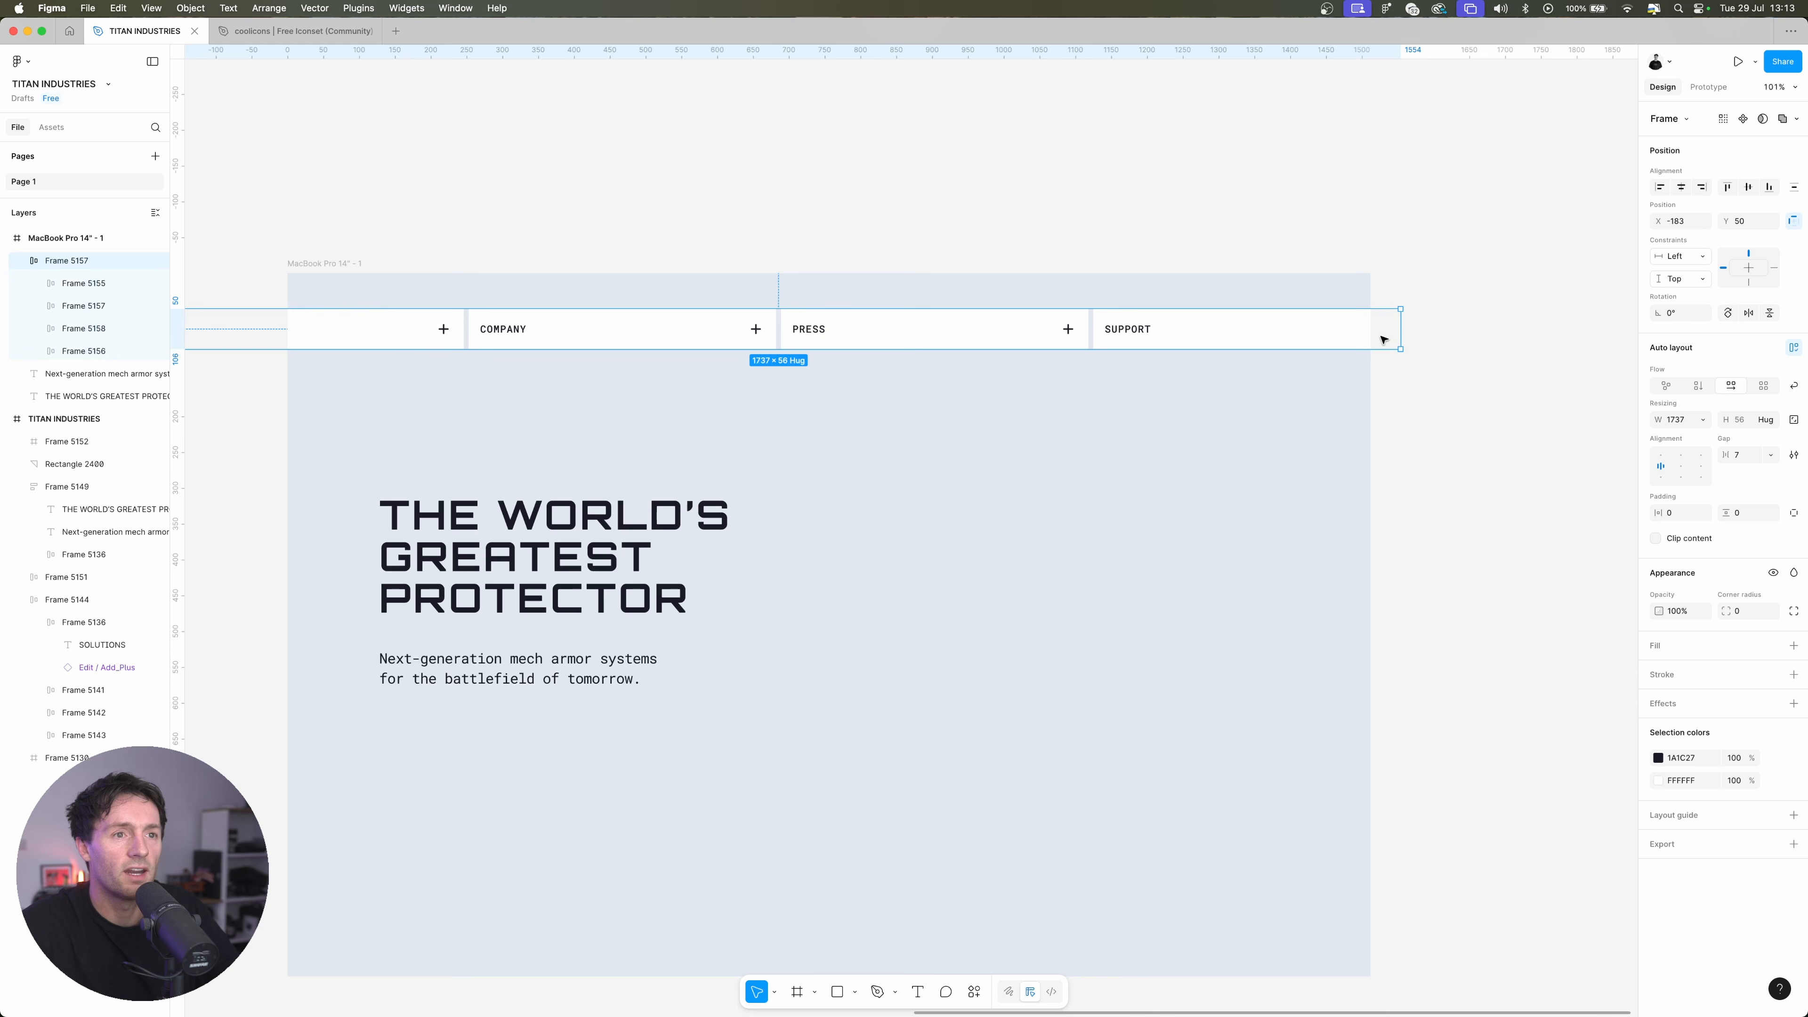
{"action": "left_click_drag", "start_coordinate": [1400, 330], "coordinate": [851, 332]}
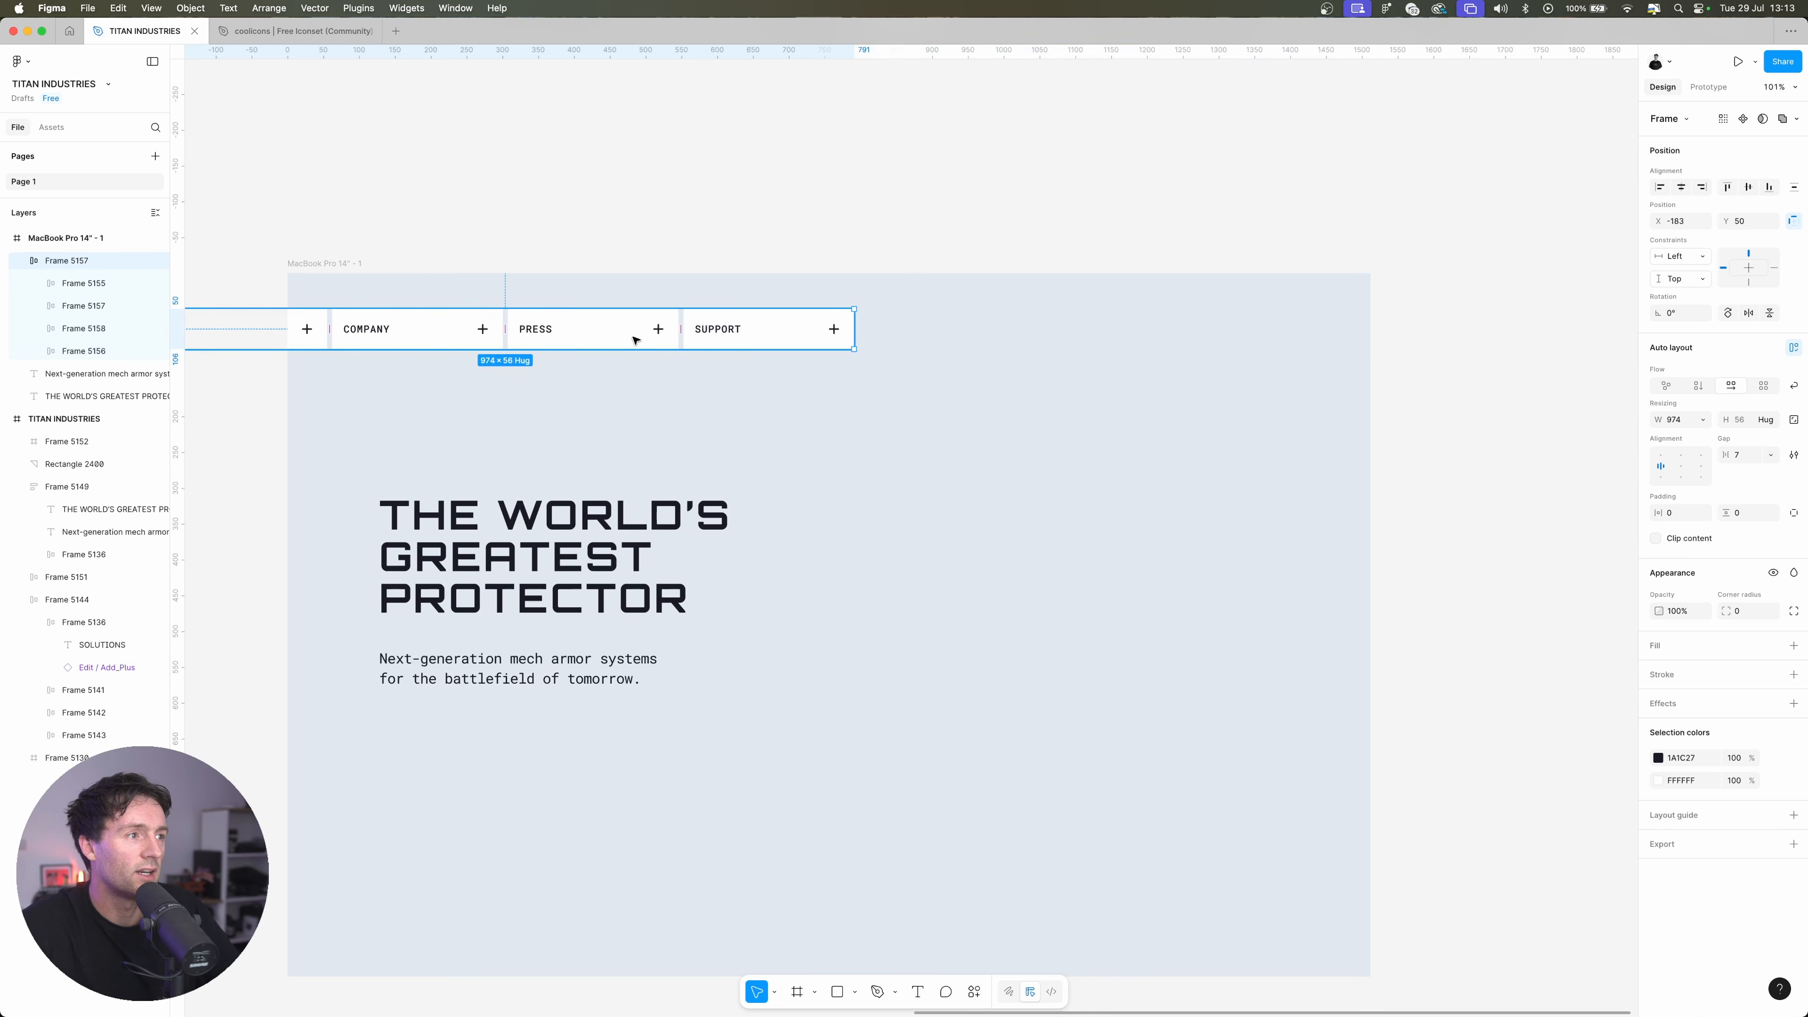
{"action": "left_click_drag", "start_coordinate": [634, 339], "coordinate": [997, 346]}
{"action": "left_click_drag", "start_coordinate": [1234, 330], "coordinate": [1304, 308]}
{"action": "key", "text": "ctrl+g"}
{"action": "key", "text": "alt"}
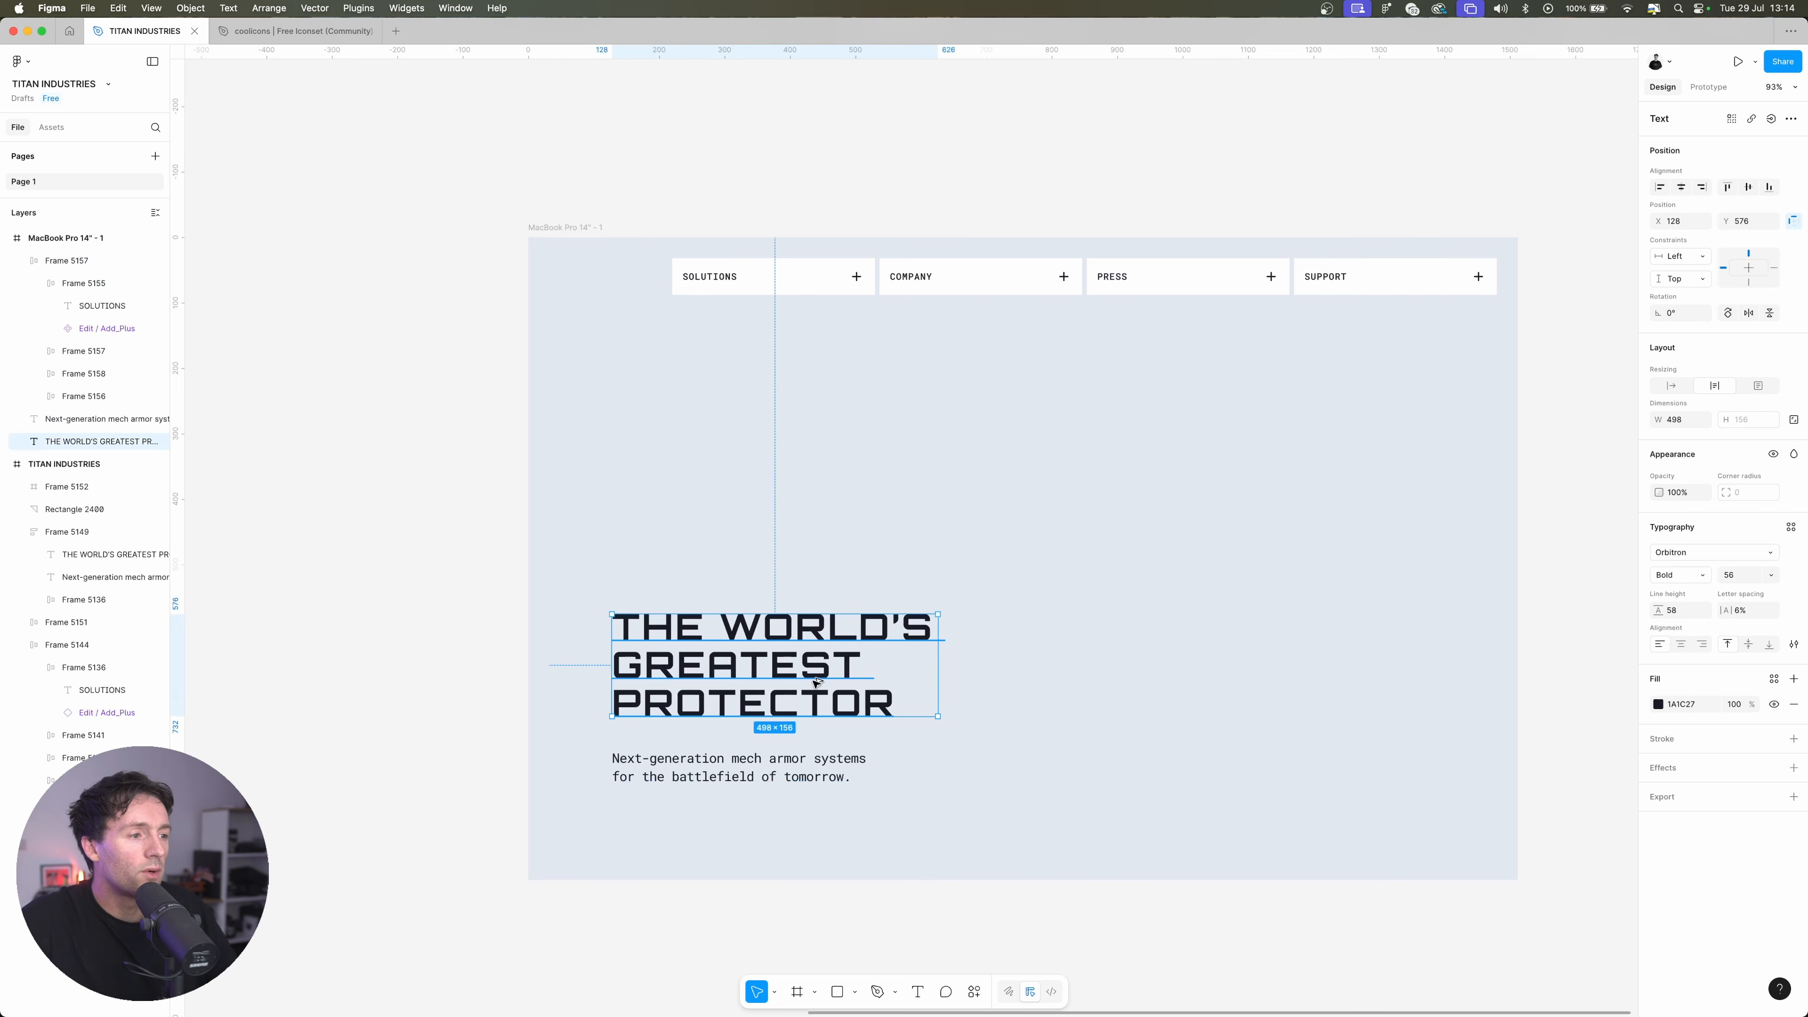
Copy the headline text above itself, retype it as TITAN, and add a second text reading INDUSTRIES beneath it
{"action": "left_click_drag", "start_coordinate": [817, 682], "coordinate": [817, 465]}
{"action": "key", "text": "Return"}
{"action": "type", "text": "TITA"}
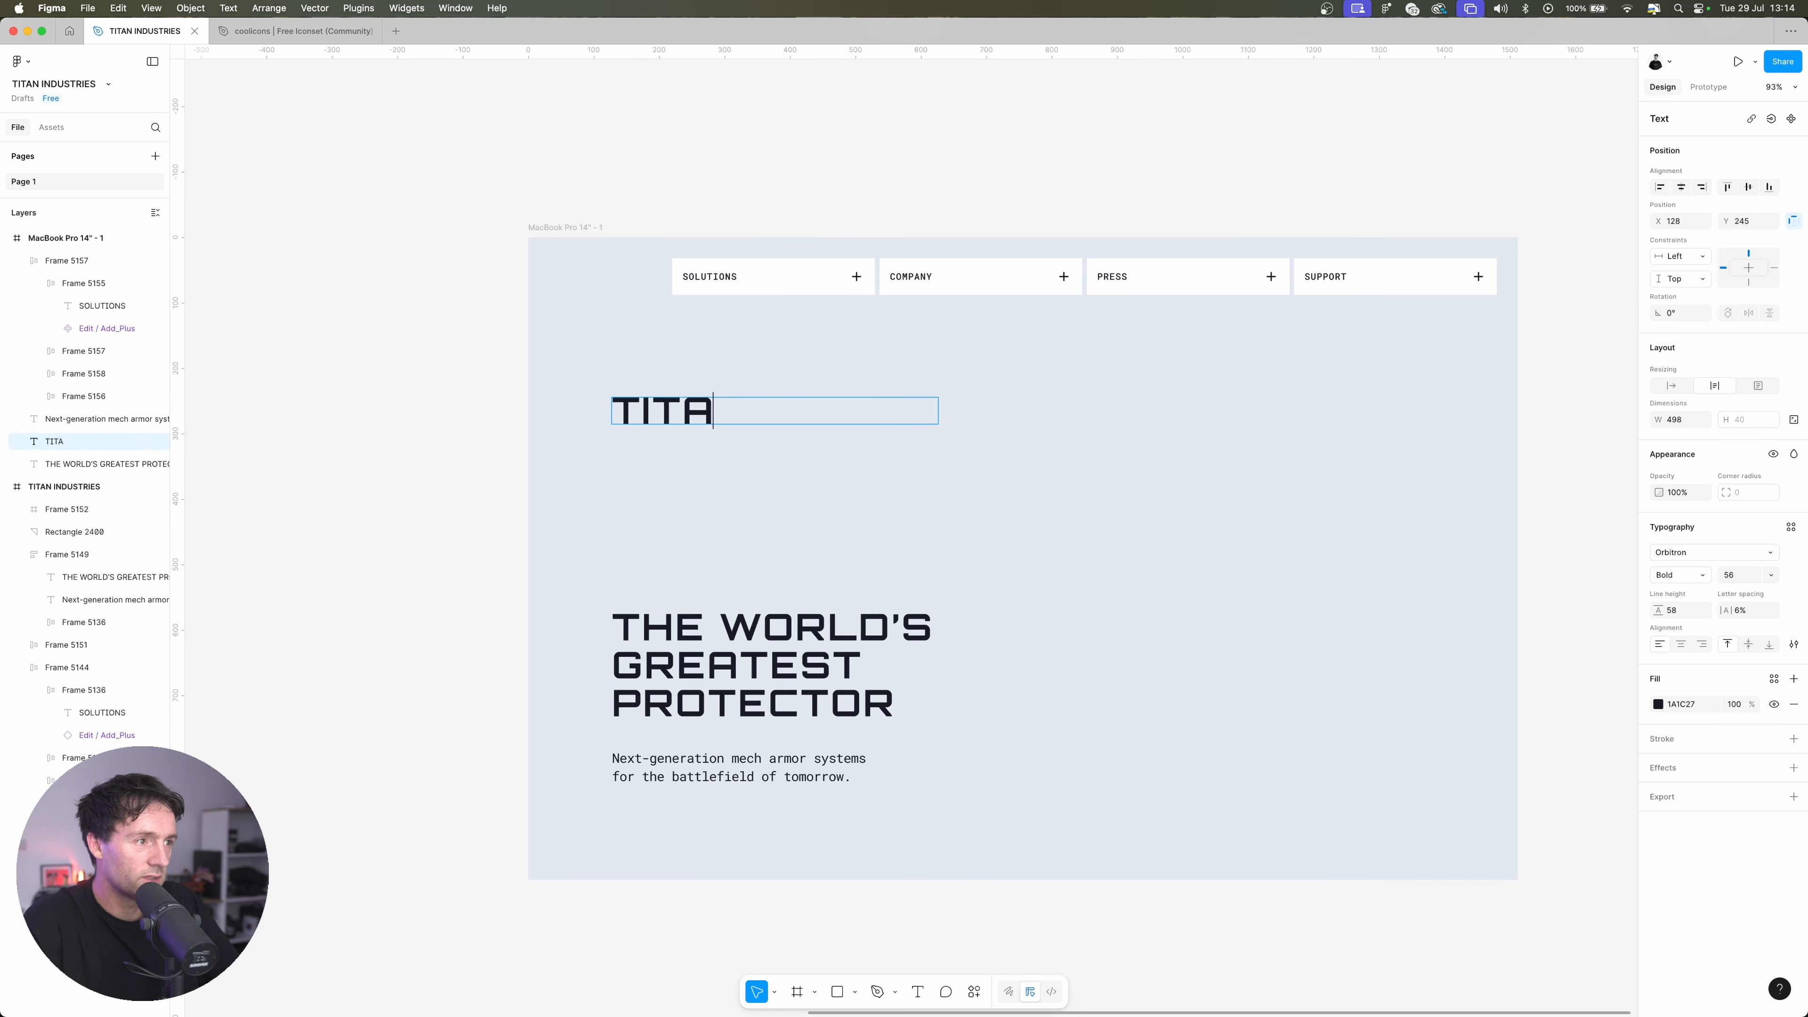
{"action": "type", "text": "N"}
{"action": "key", "text": "Escape"}
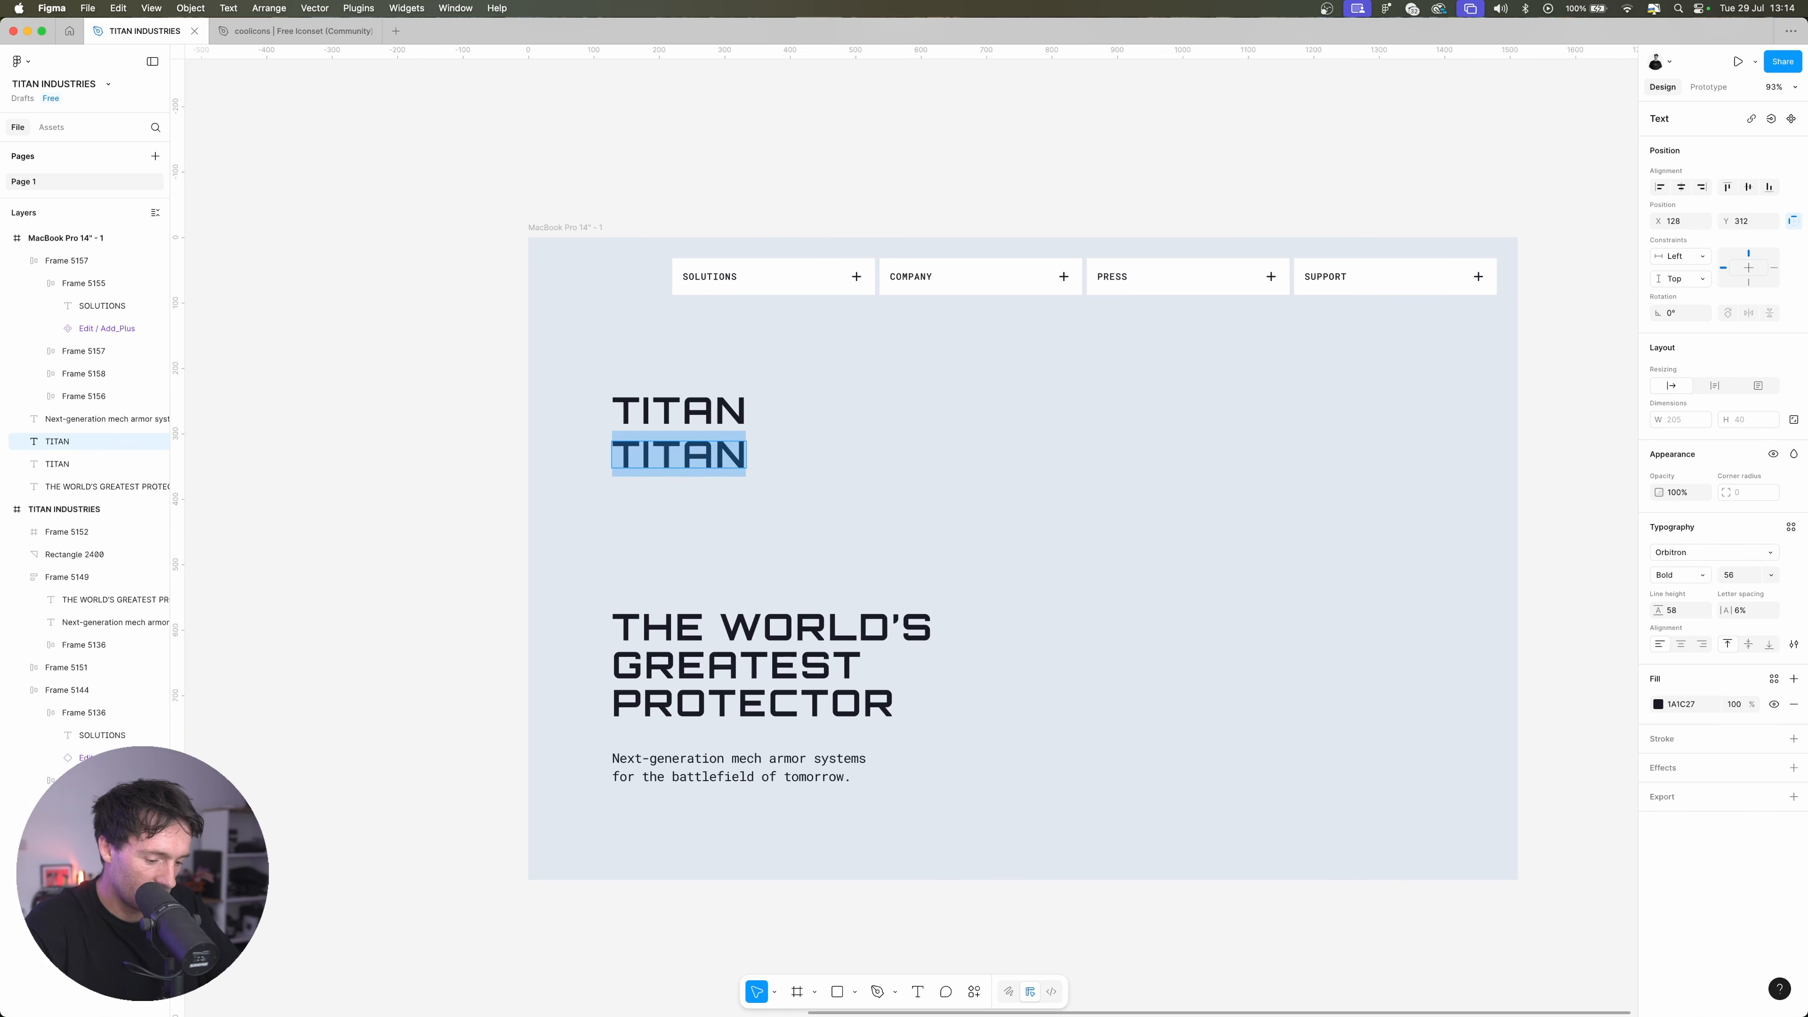
{"action": "type", "text": "IN"}
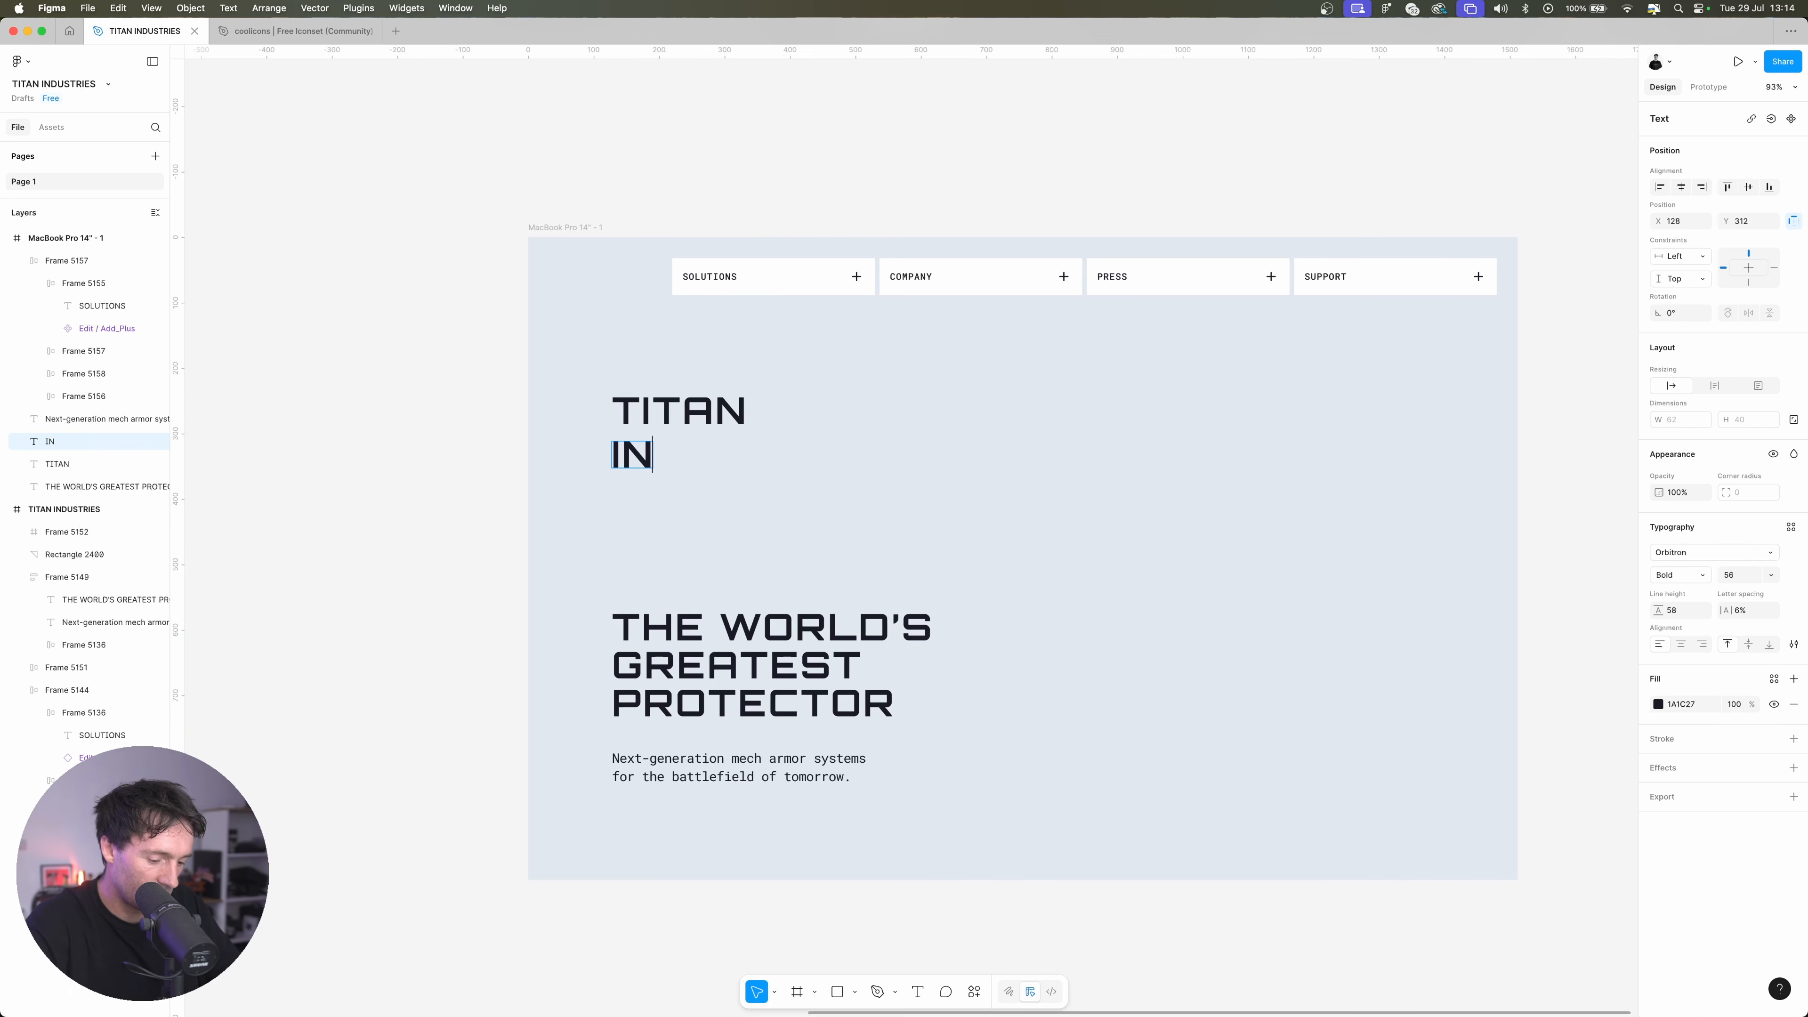
{"action": "type", "text": "DUSTRIES"}
Change the INDUSTRIES text's font to Monument Extended in Regular weight and reduce its font size
{"action": "key", "text": "super+a"}
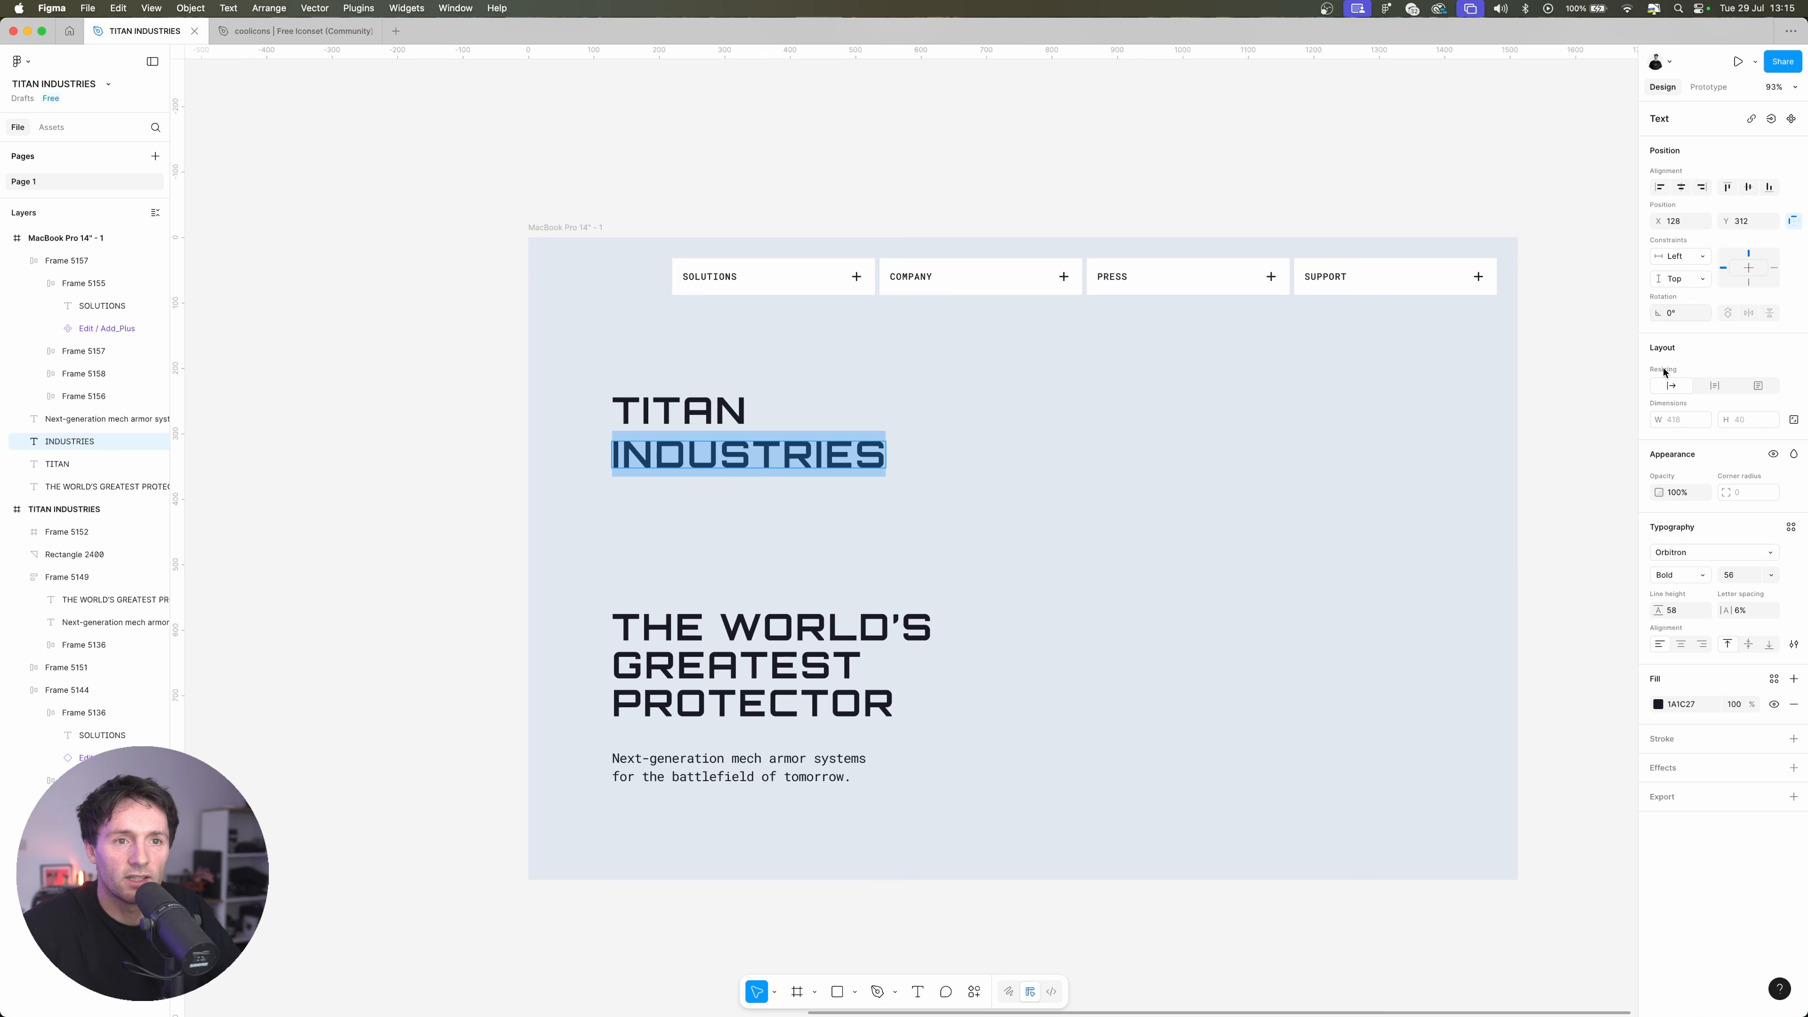
{"action": "left_click", "coordinate": [1727, 557]}
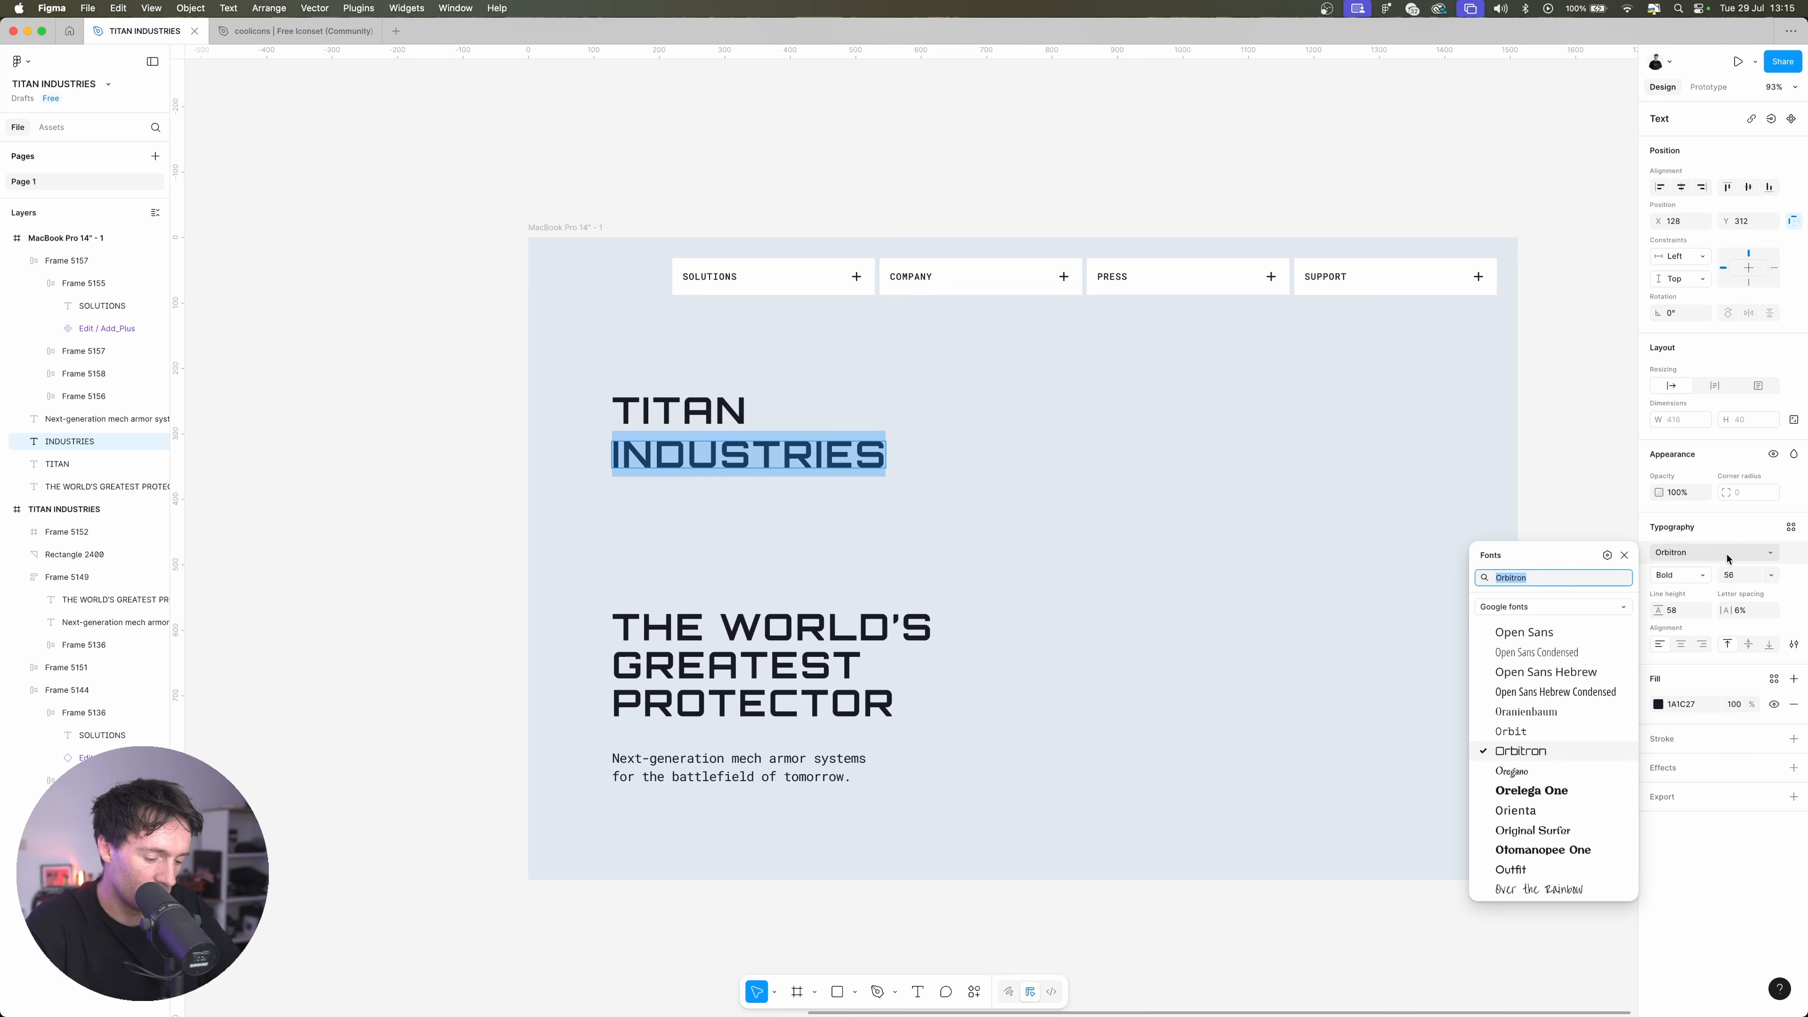
{"action": "type", "text": "monun"}
{"action": "key", "text": "BackSpace"}
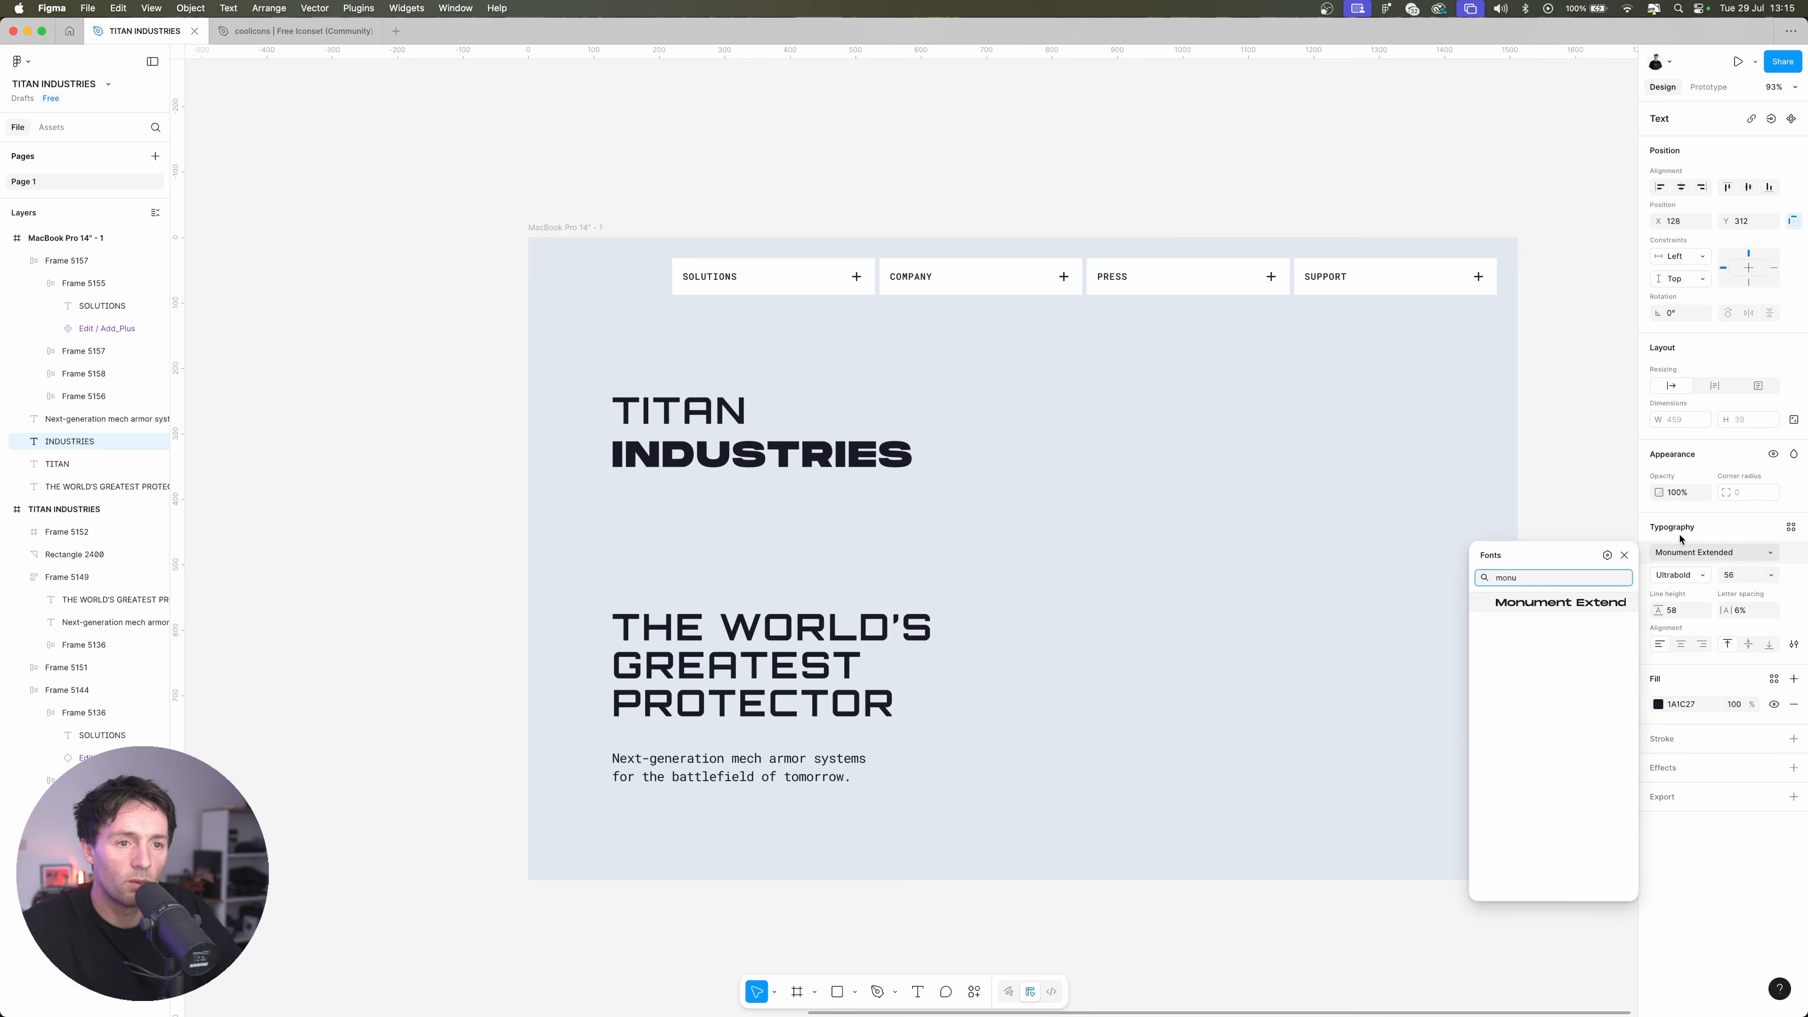
{"action": "left_click", "coordinate": [1567, 609]}
{"action": "left_click", "coordinate": [1709, 577]}
{"action": "left_click", "coordinate": [1723, 559]}
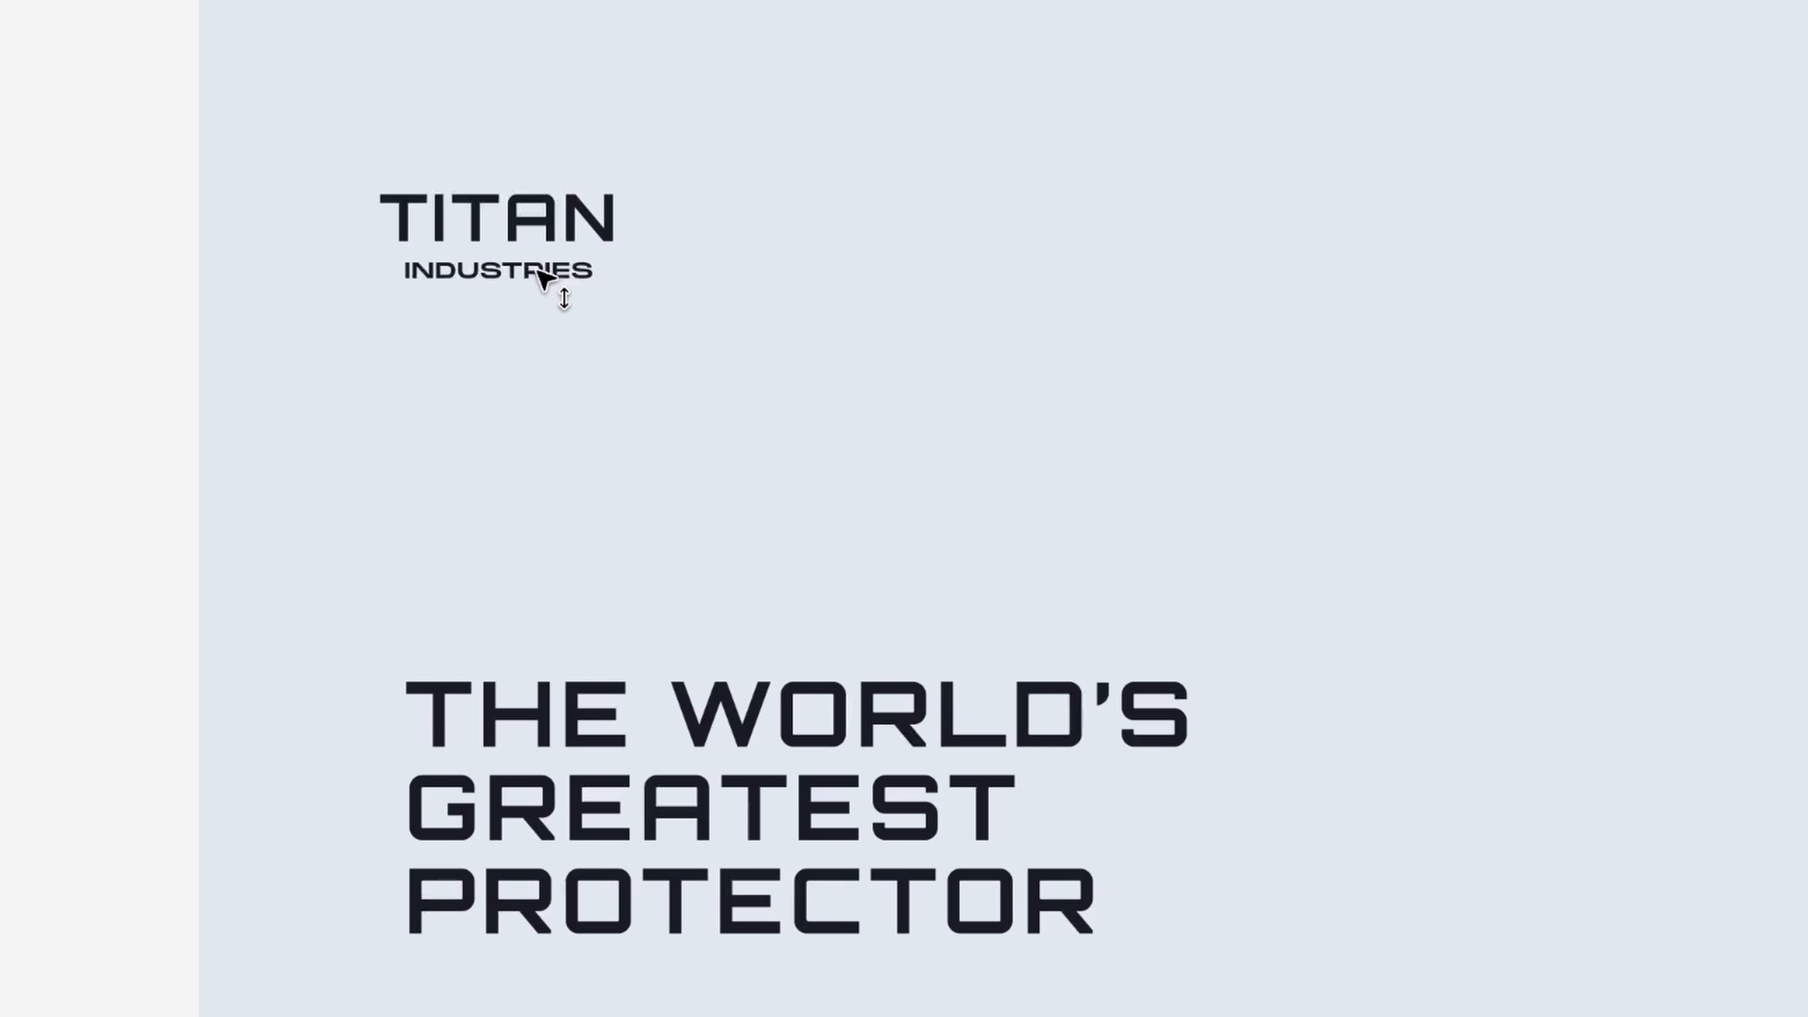
Scale the INDUSTRIES text so that it sits centred beneath TITAN and slightly narrower than it
{"action": "left_click", "coordinate": [593, 264]}
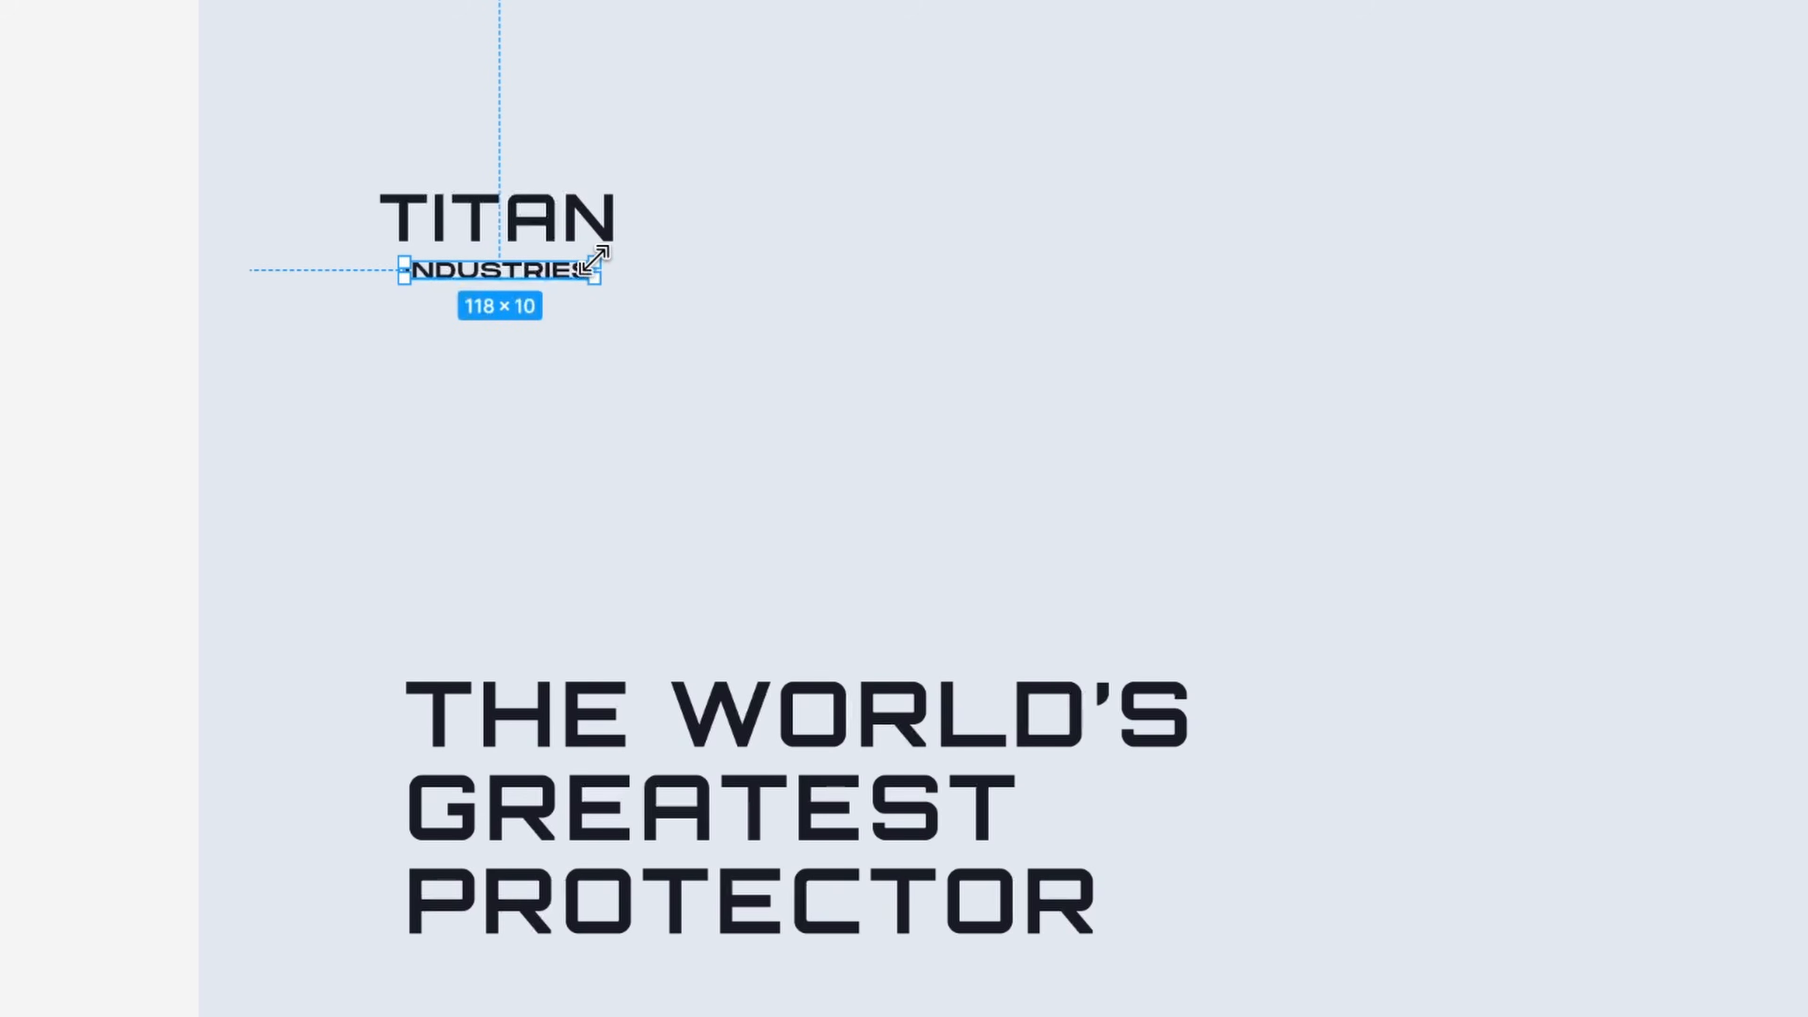
{"action": "mouse_move", "coordinate": [593, 264]}
{"action": "left_mouse_down"}
{"action": "mouse_move", "coordinate": [686, 283]}
{"action": "mouse_move", "coordinate": [626, 273]}
{"action": "left_mouse_up"}
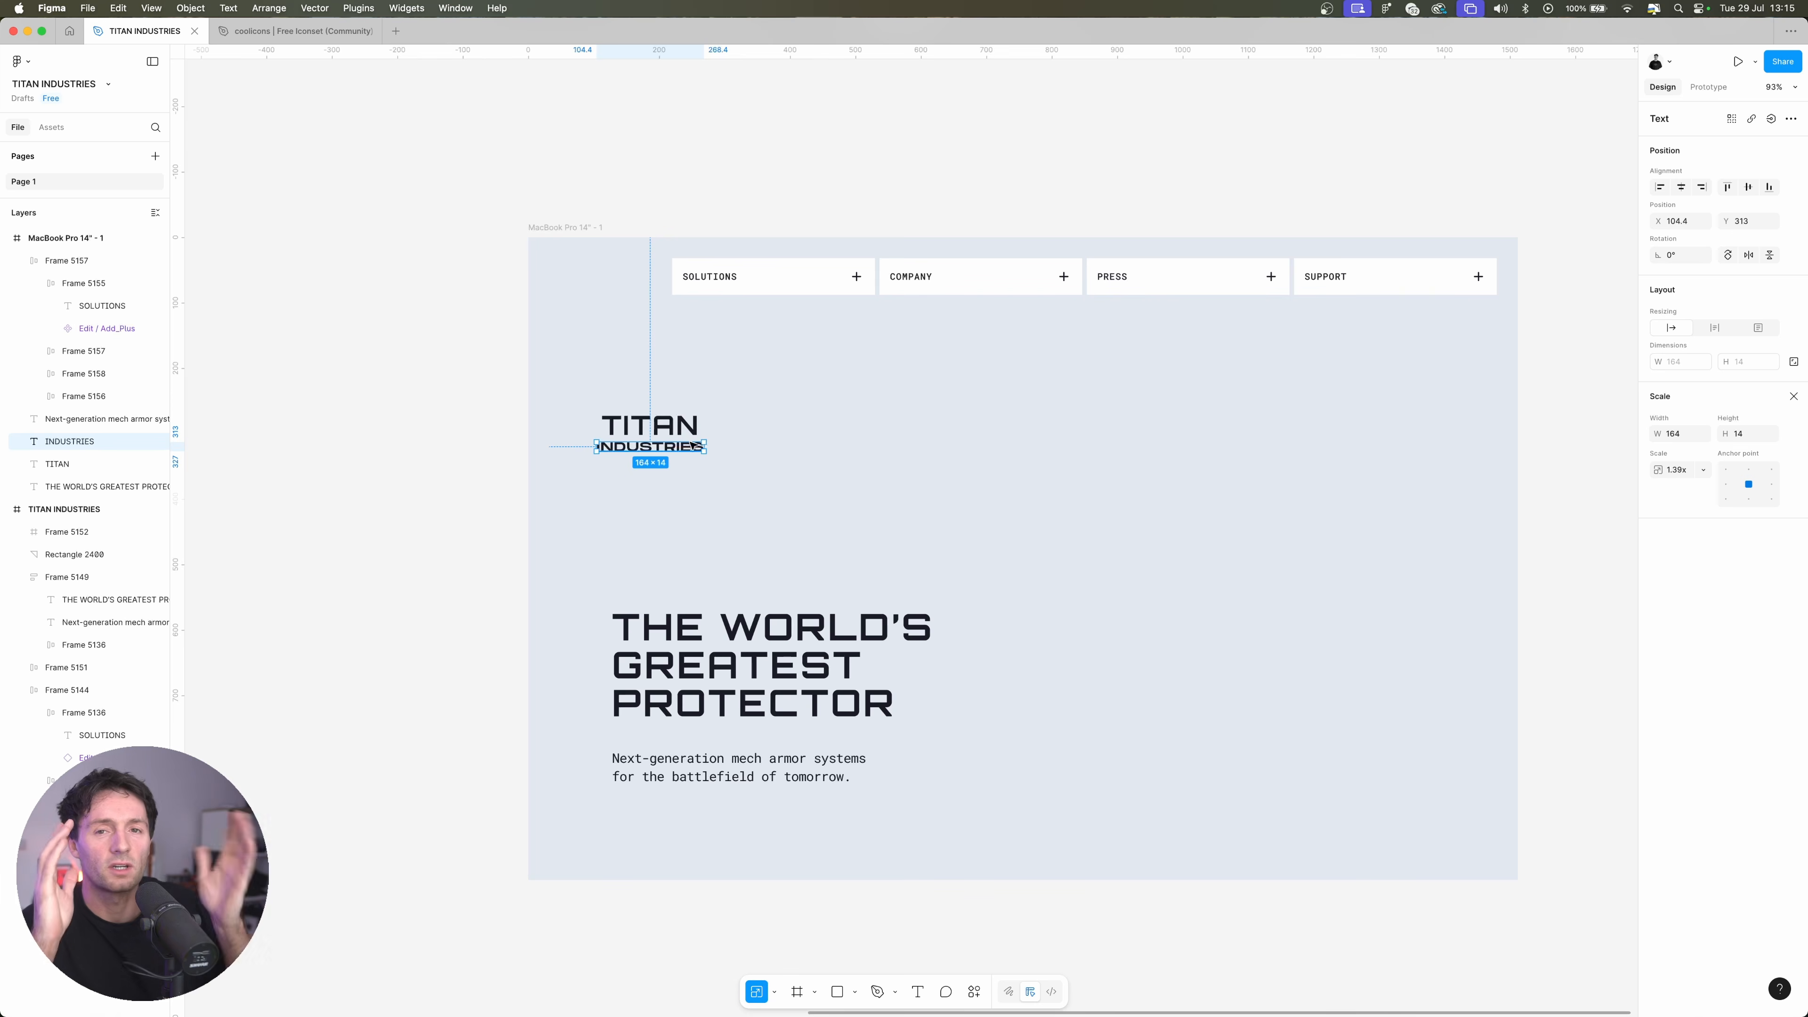
{"action": "scroll", "coordinate": [693, 446], "scroll_direction": "up", "scroll_amount": 5}
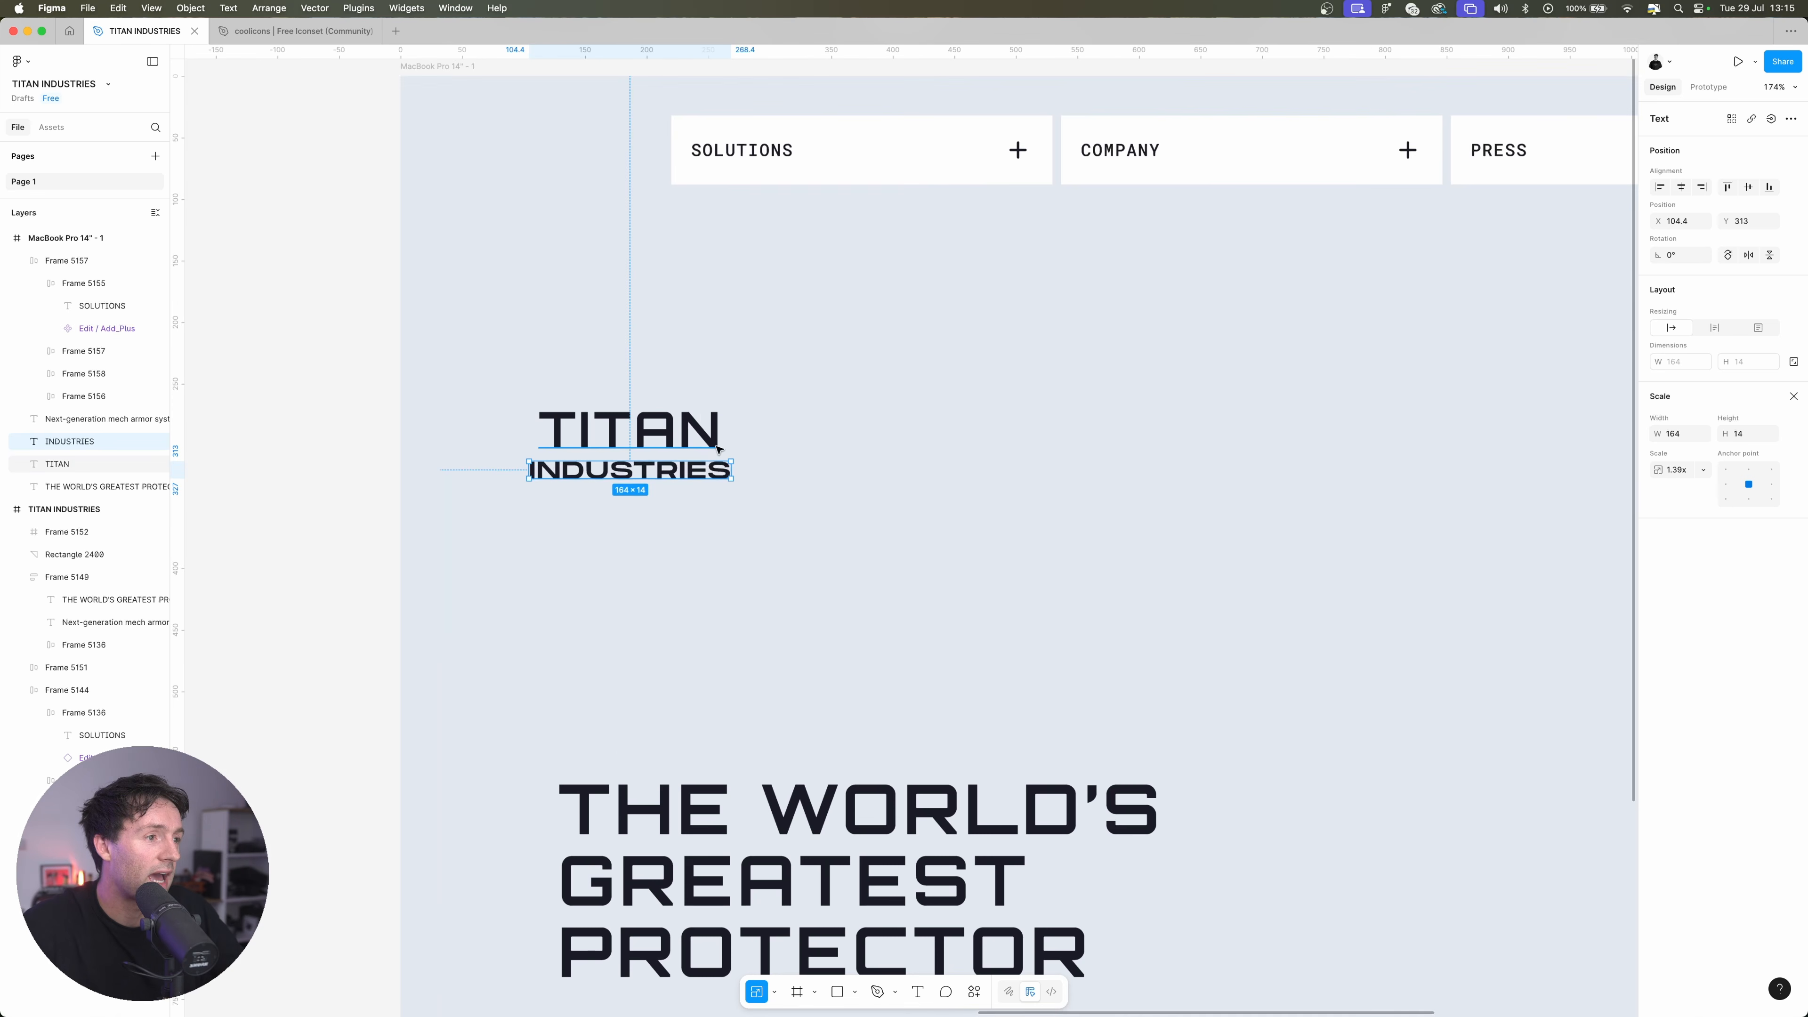
{"action": "scroll", "coordinate": [719, 449], "scroll_direction": "up", "scroll_amount": 2}
{"action": "left_click_drag", "start_coordinate": [738, 464], "coordinate": [722, 464]}
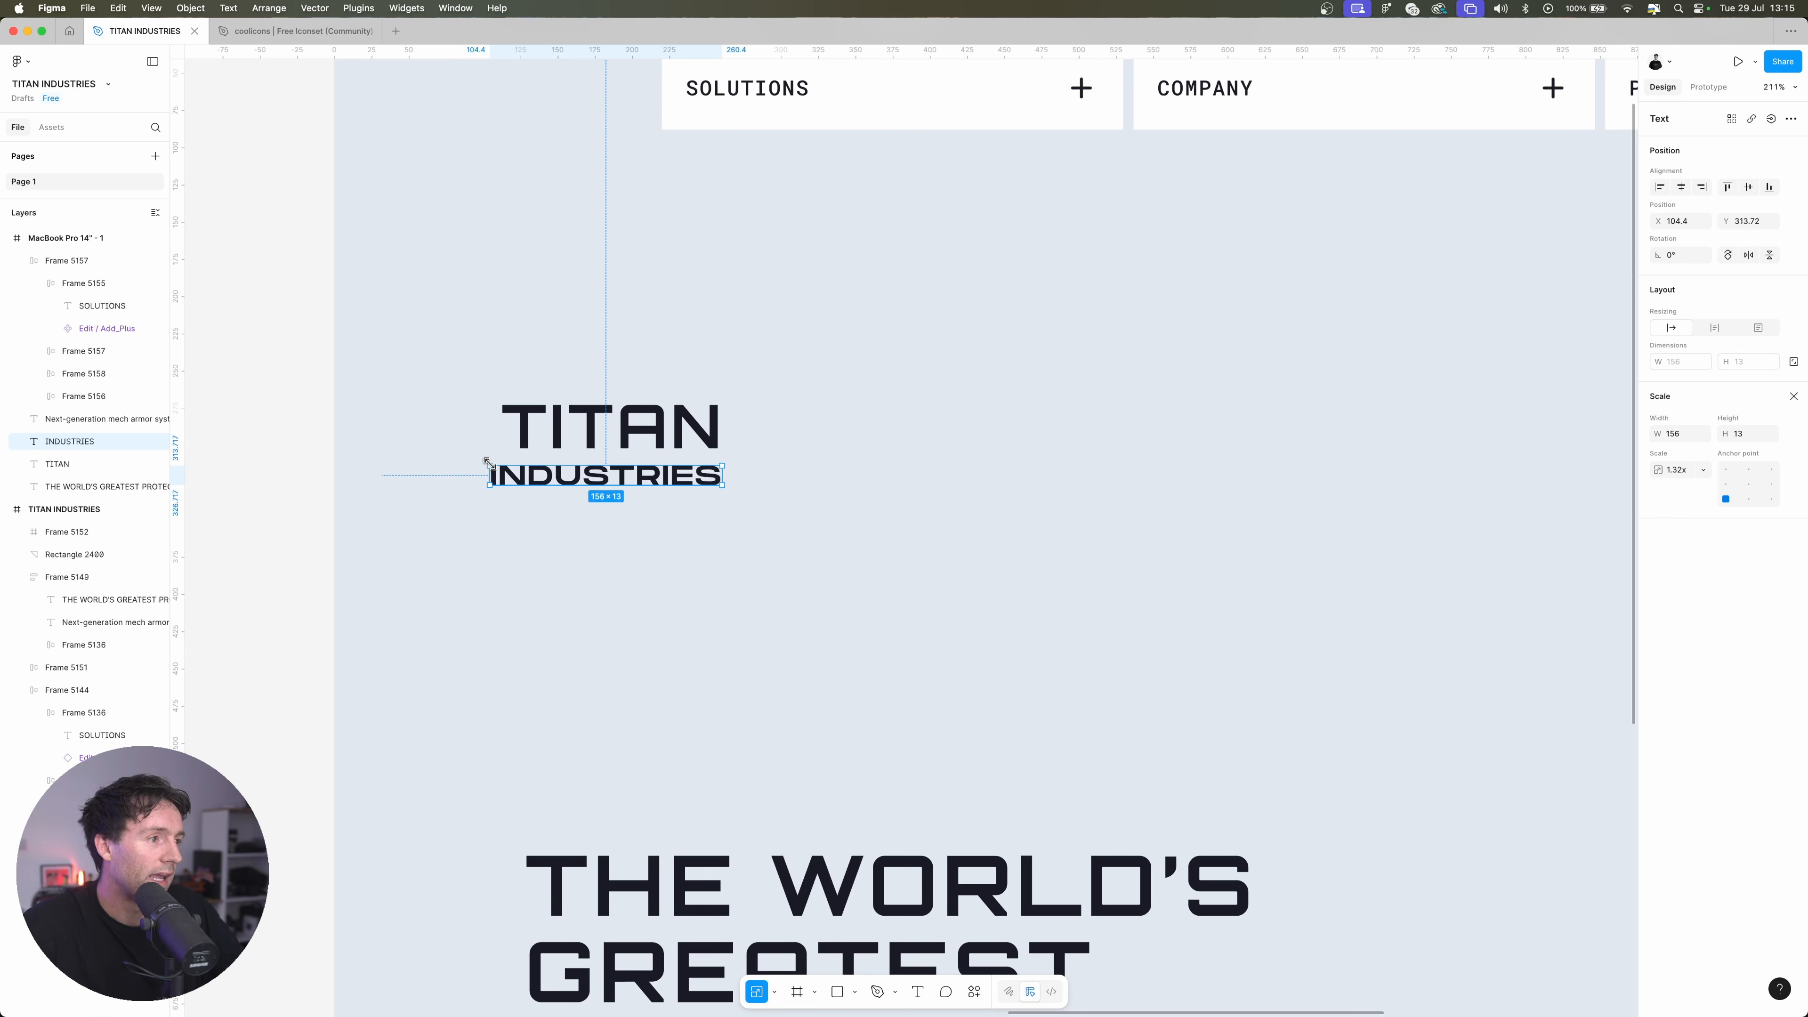
{"action": "left_click_drag", "start_coordinate": [487, 462], "coordinate": [510, 468]}
{"action": "key", "text": "Escape"}
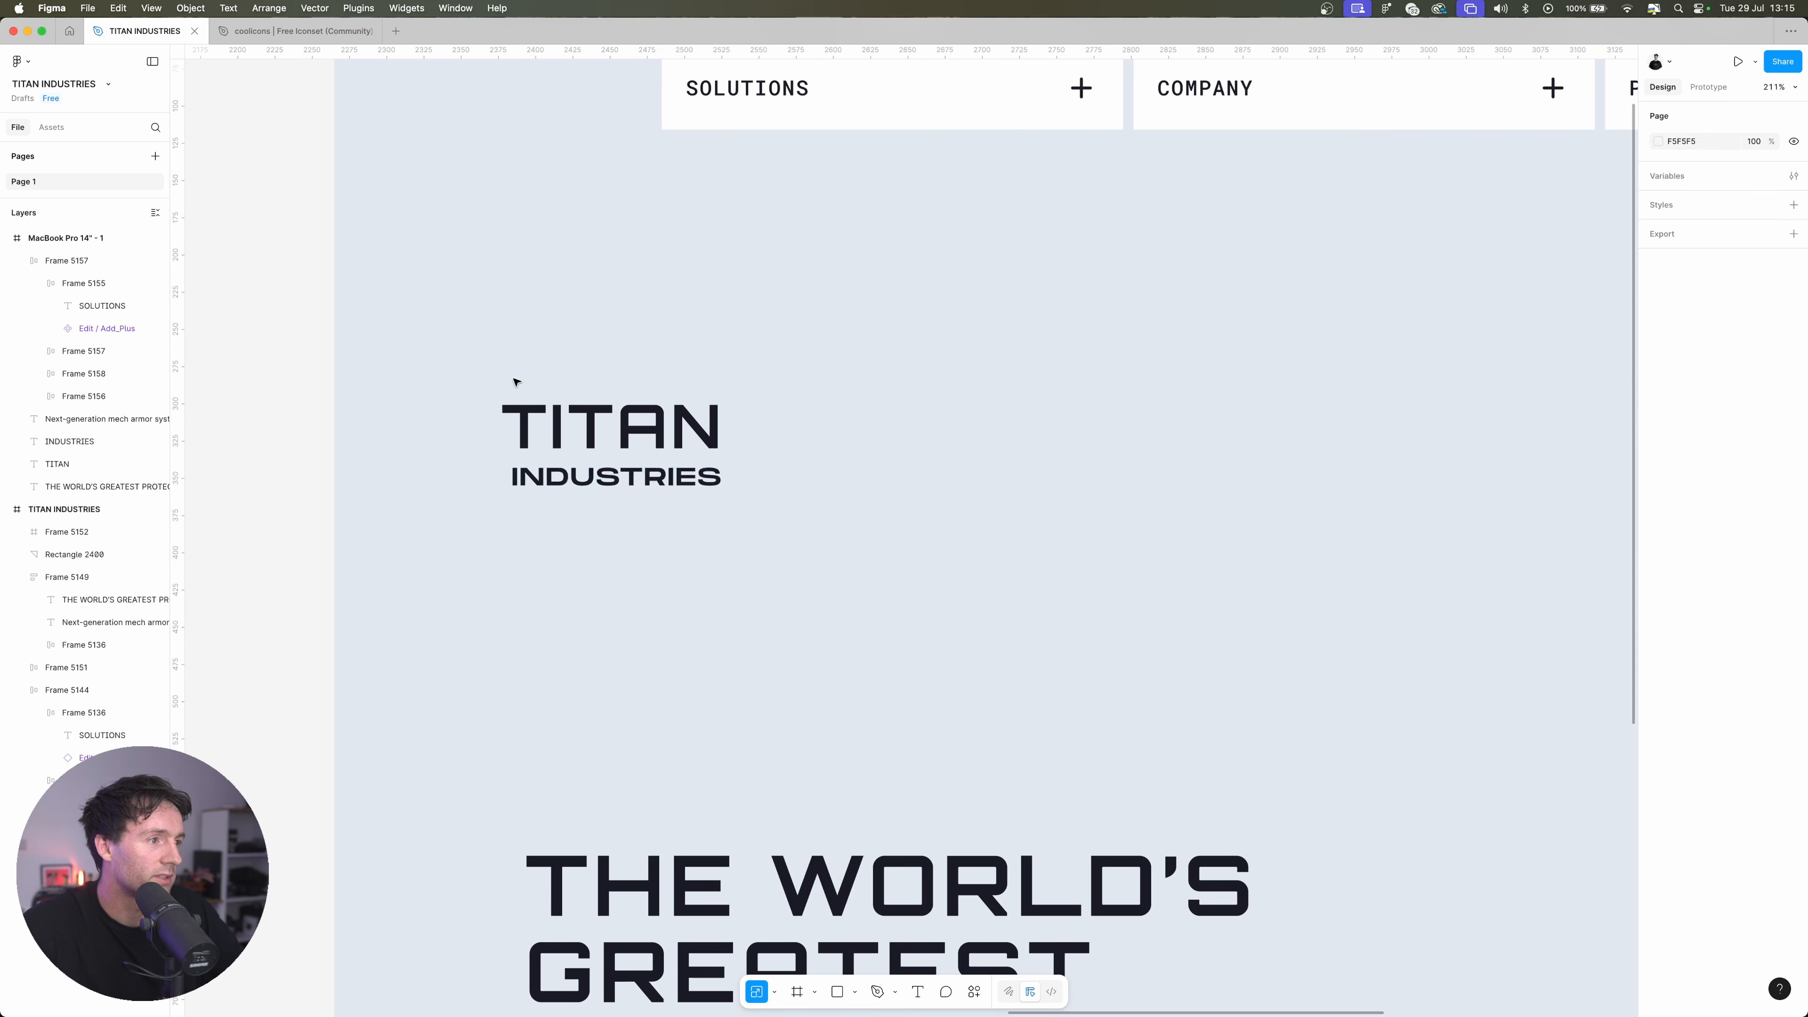
Combine the TITAN and INDUSTRIES texts in one frame and place the pasted pentagonal emblem, scaled to match, in front of the wordmark
{"action": "left_click_drag", "start_coordinate": [469, 363], "coordinate": [812, 525]}
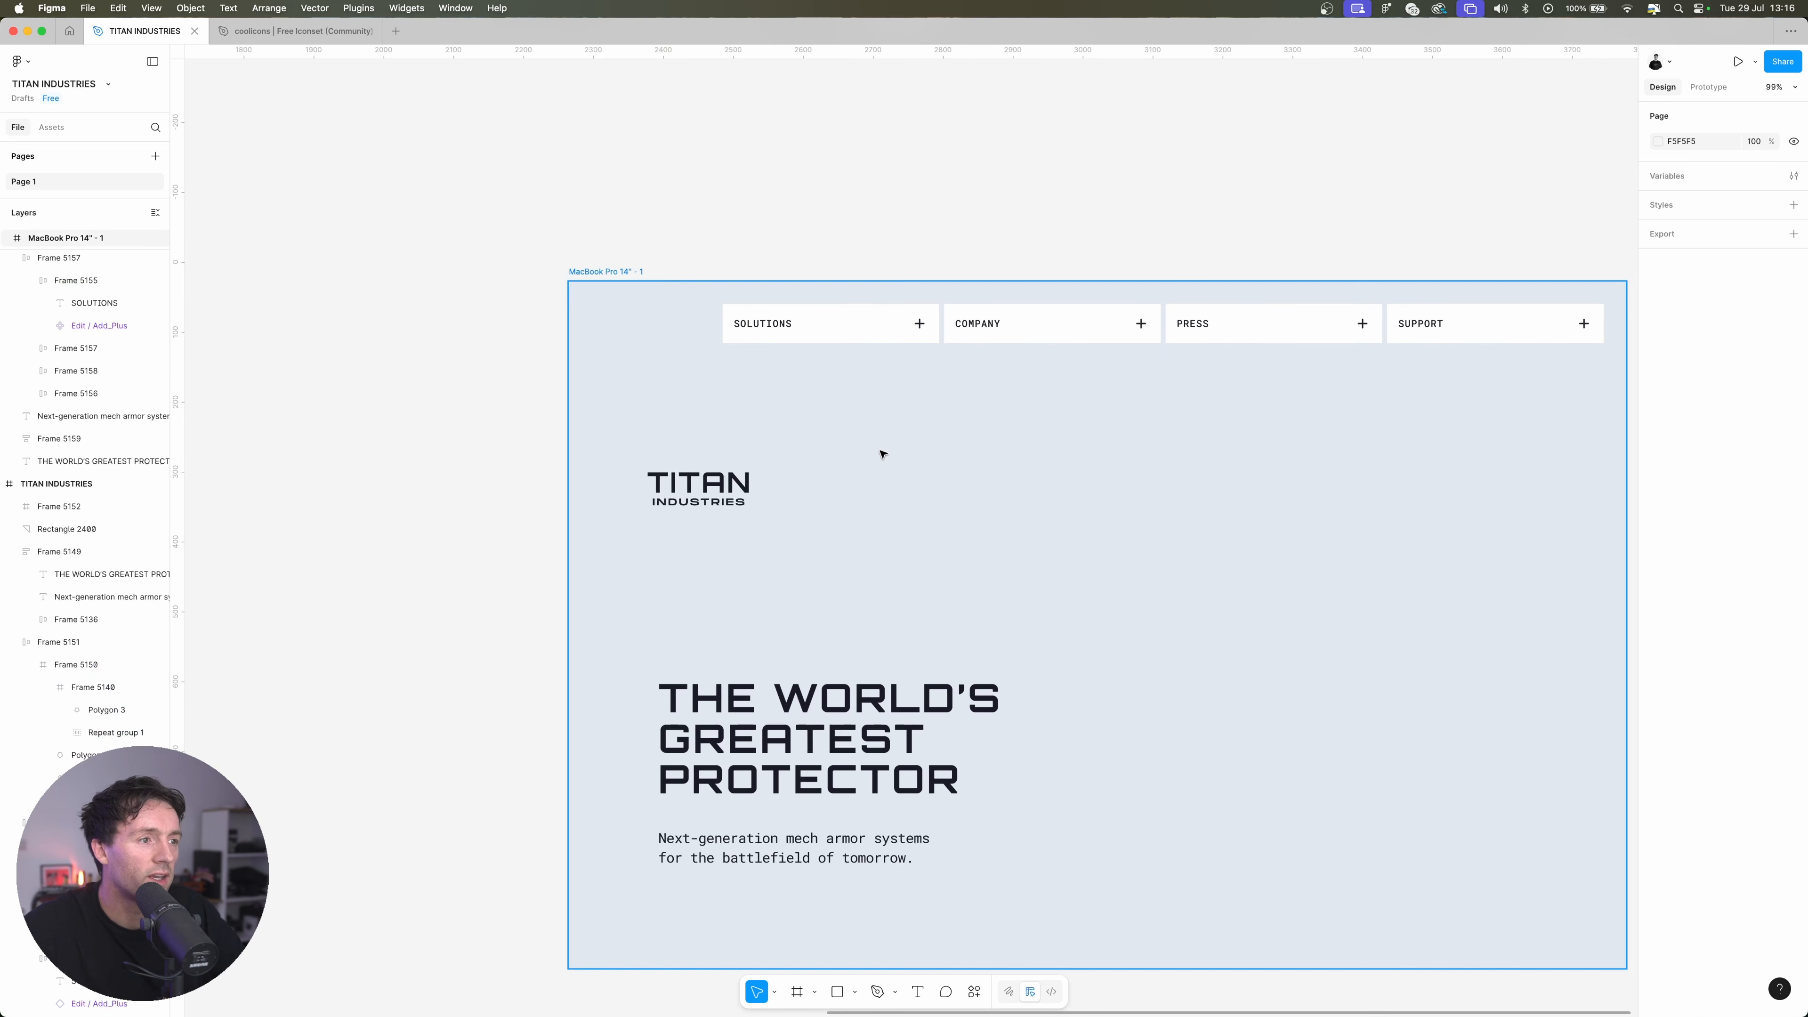
{"action": "key", "text": "super+v"}
{"action": "left_click", "coordinate": [703, 491]}
{"action": "left_click_drag", "start_coordinate": [703, 490], "coordinate": [952, 506]}
{"action": "key", "text": "k"}
{"action": "scroll", "coordinate": [897, 533], "scroll_direction": "up", "scroll_amount": 10}
Examine the polygon and repeated Union shapes that make up the emblem beside the TITAN INDUSTRIES wordmark
{"action": "left_click", "coordinate": [956, 502], "text": "super"}
{"action": "key", "text": "super+z"}
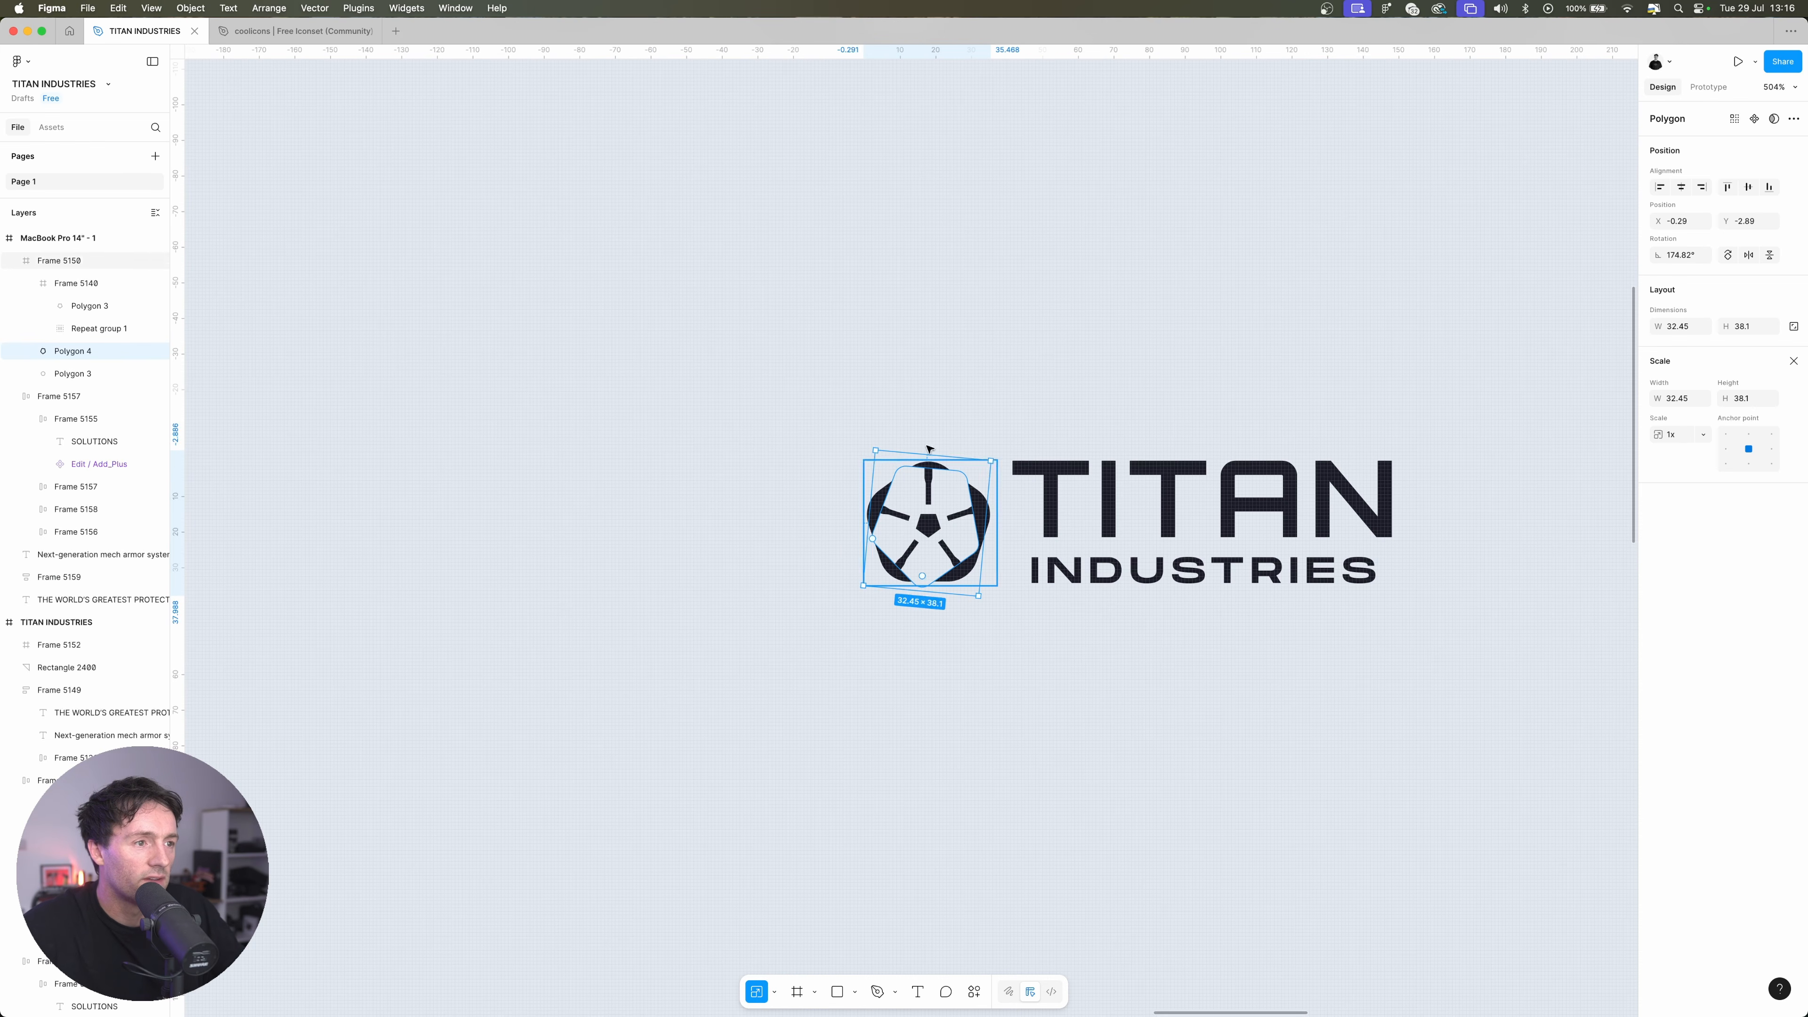
{"action": "left_click", "coordinate": [1020, 416]}
{"action": "left_click", "coordinate": [959, 490], "text": "super"}
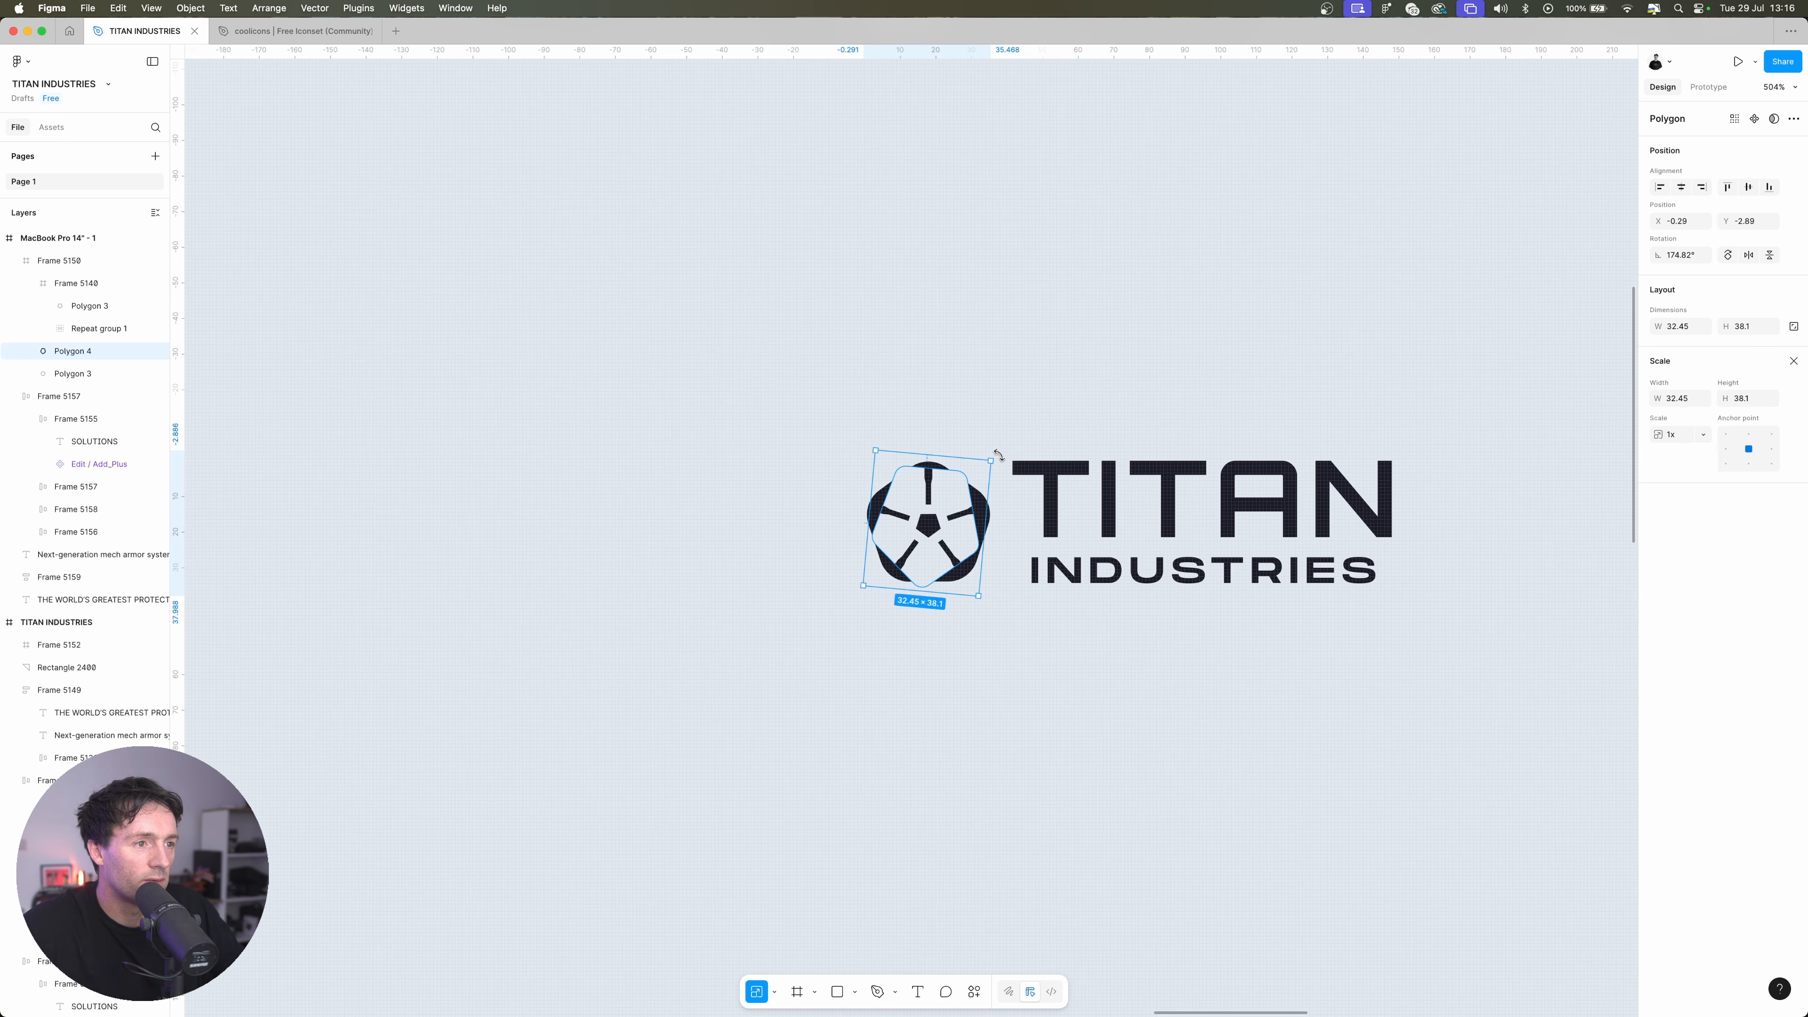
{"action": "left_click", "coordinate": [940, 527], "text": "super"}
{"action": "left_click", "coordinate": [948, 412]}
{"action": "scroll", "coordinate": [949, 411], "scroll_direction": "down", "scroll_amount": 2}
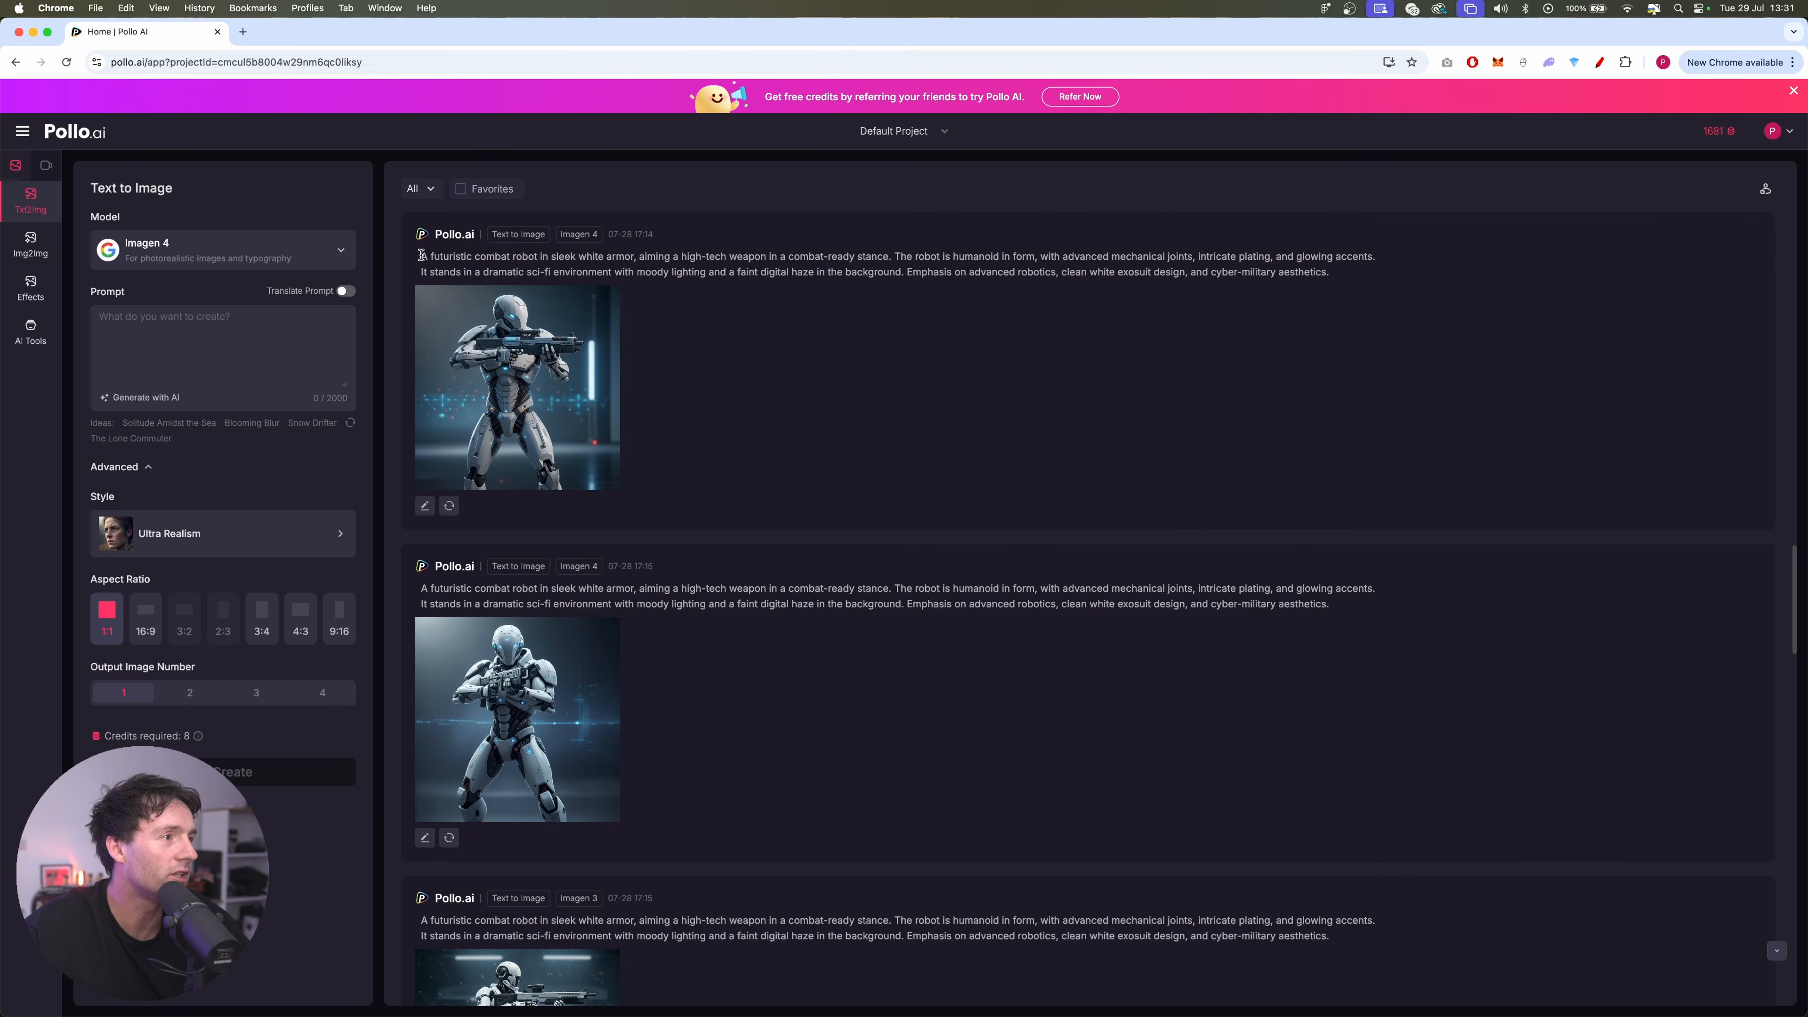
Switch to Pollo.ai and review the prompt and enlarged preview of the Imagen 4 futuristic combat robot images
{"action": "left_click_drag", "start_coordinate": [421, 256], "coordinate": [1310, 271]}
{"action": "left_click", "coordinate": [708, 283]}
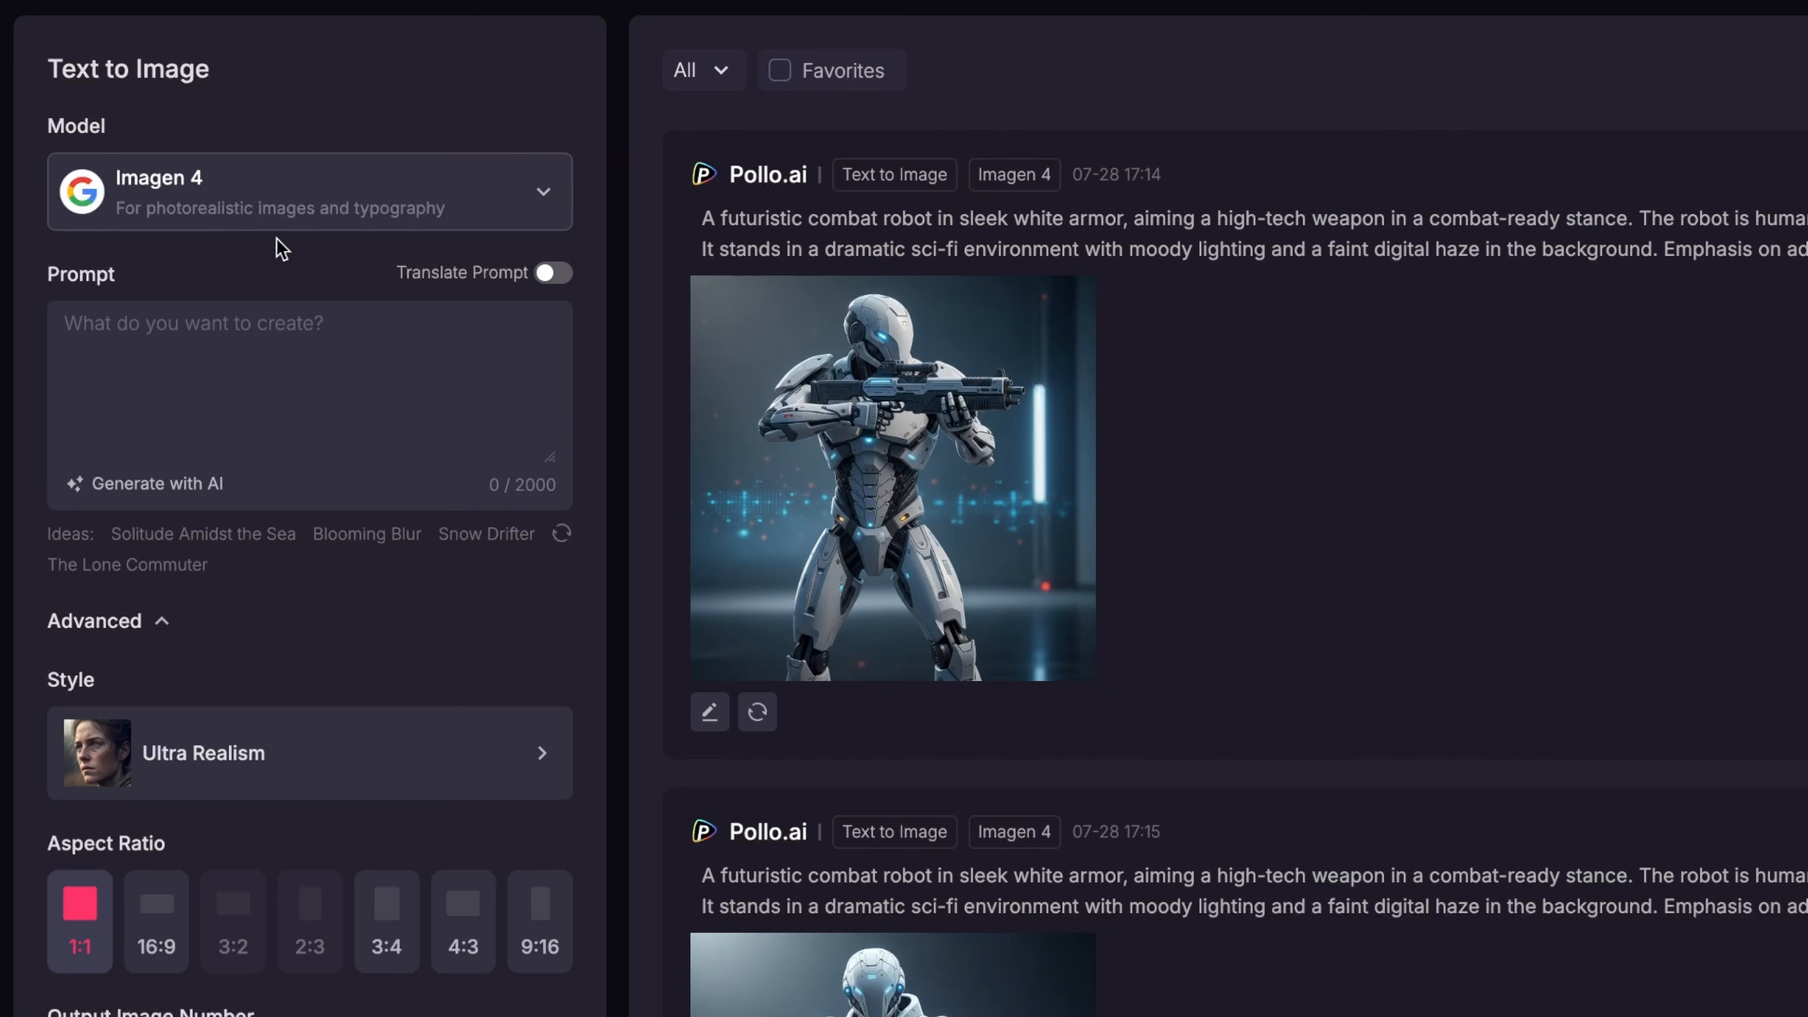
{"action": "left_click_drag", "start_coordinate": [702, 218], "coordinate": [1744, 239]}
{"action": "left_click_drag", "start_coordinate": [1100, 232], "coordinate": [1173, 230]}
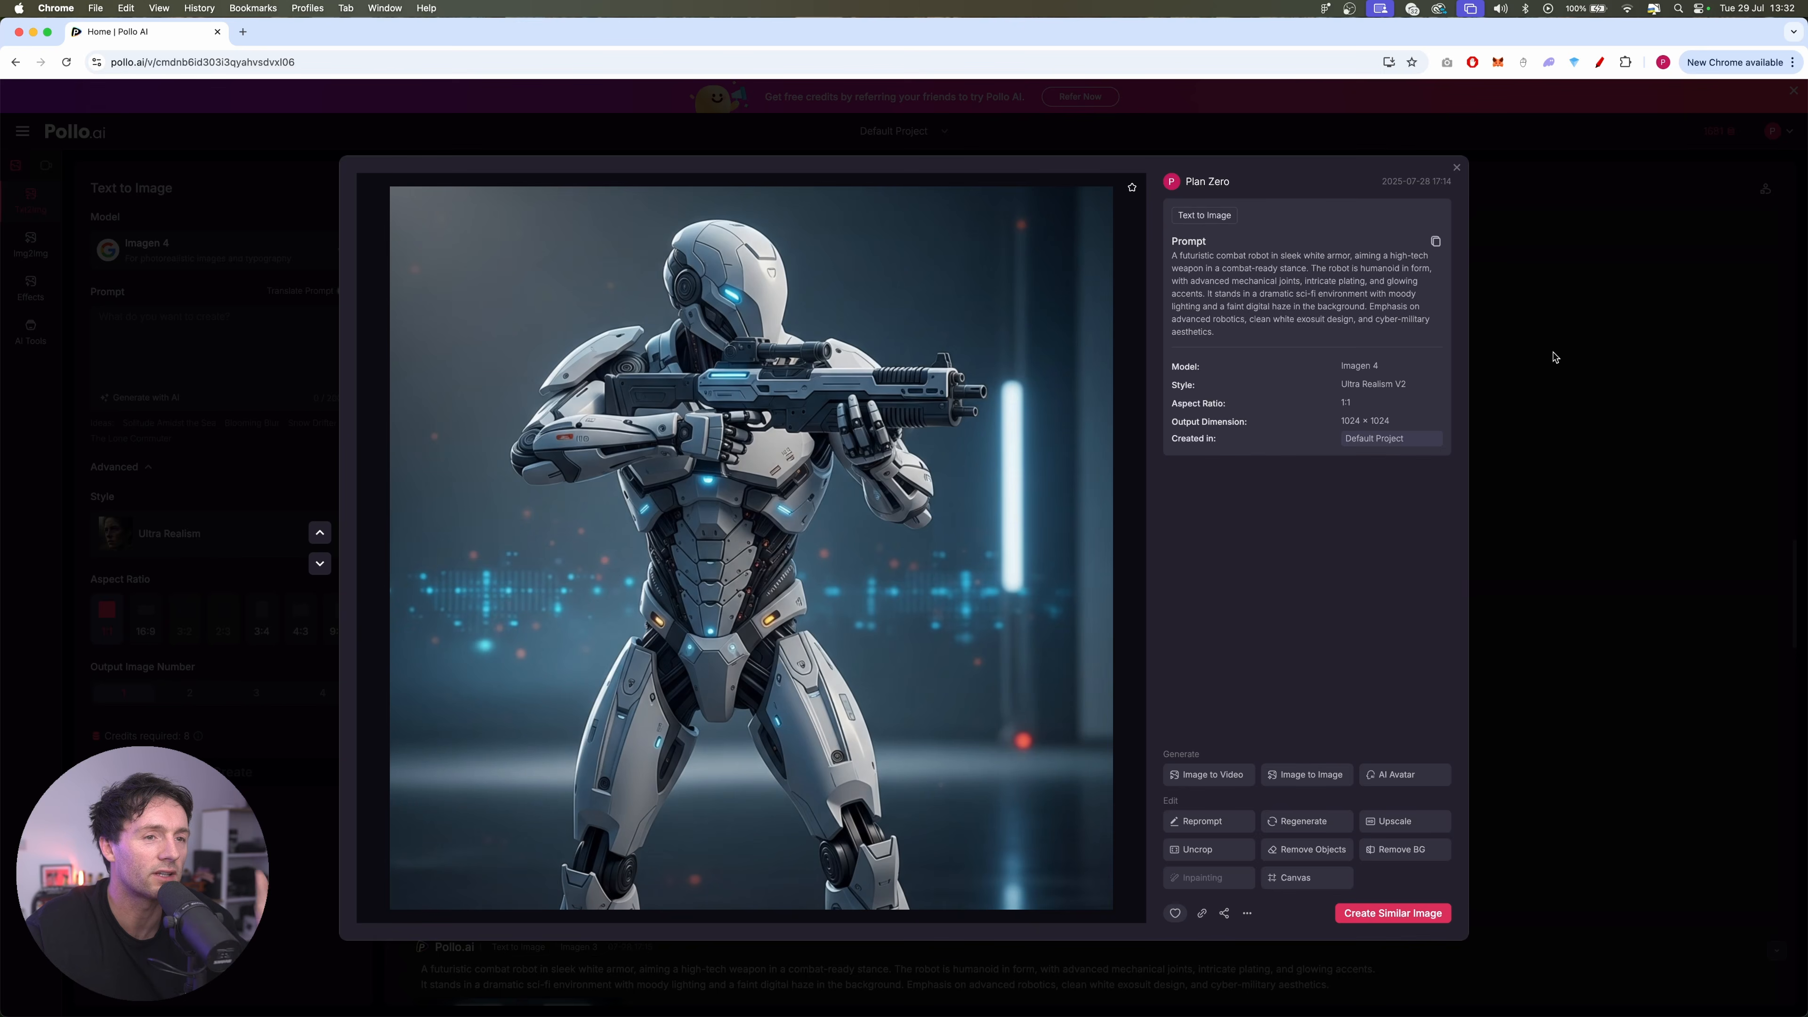
{"action": "left_click", "coordinate": [1552, 356]}
{"action": "left_click", "coordinate": [536, 635]}
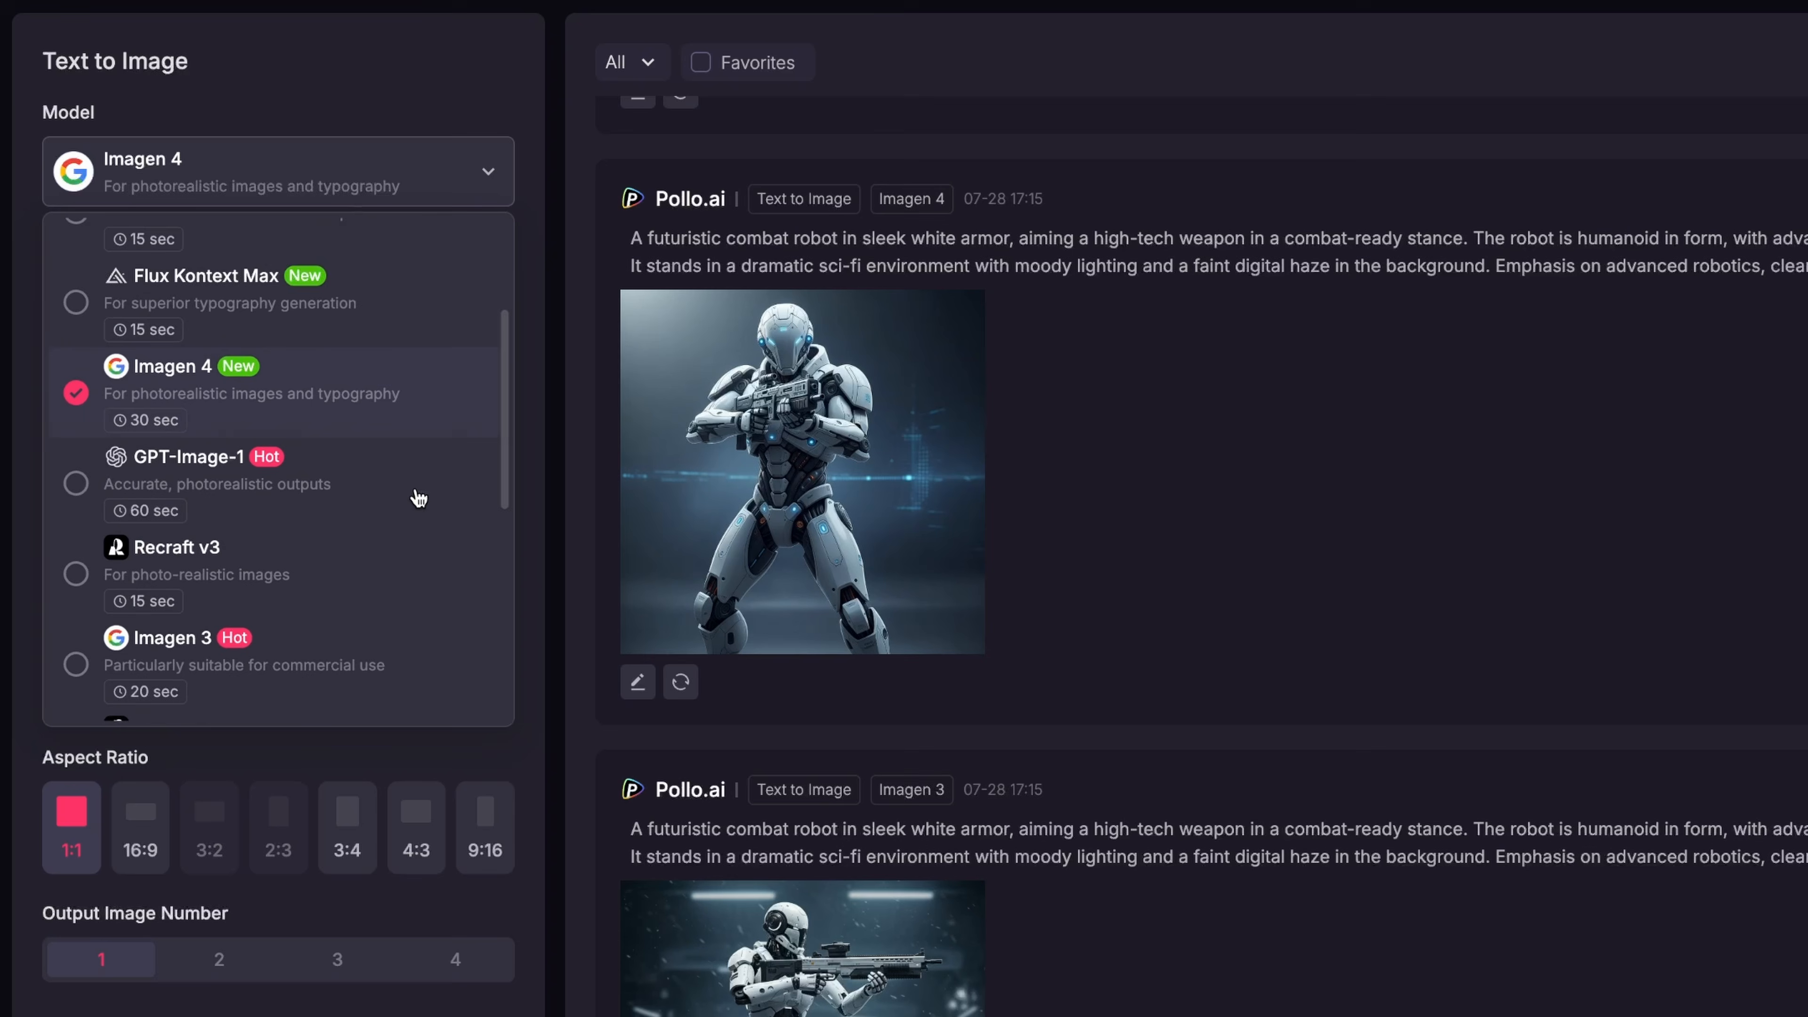
Choose Imagen 3 as the text-to-image model
{"action": "scroll", "coordinate": [418, 499], "scroll_direction": "down", "scroll_amount": 1}
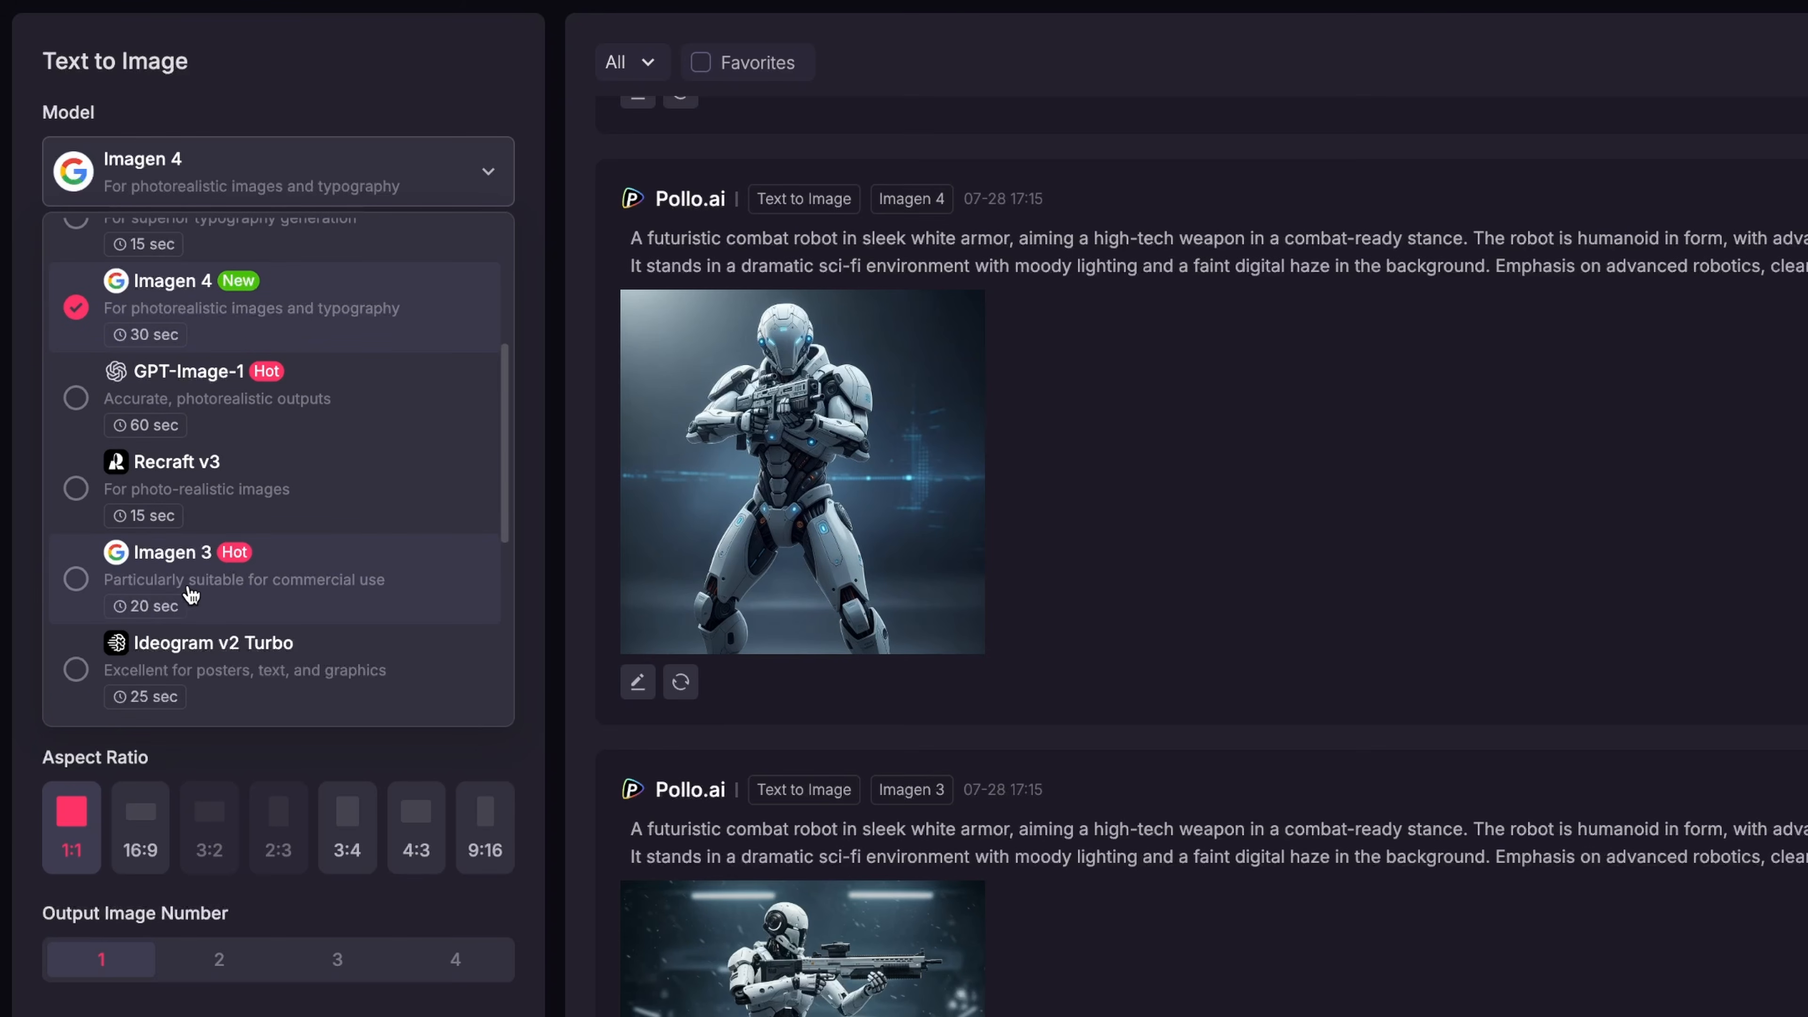
{"action": "left_click", "coordinate": [292, 591]}
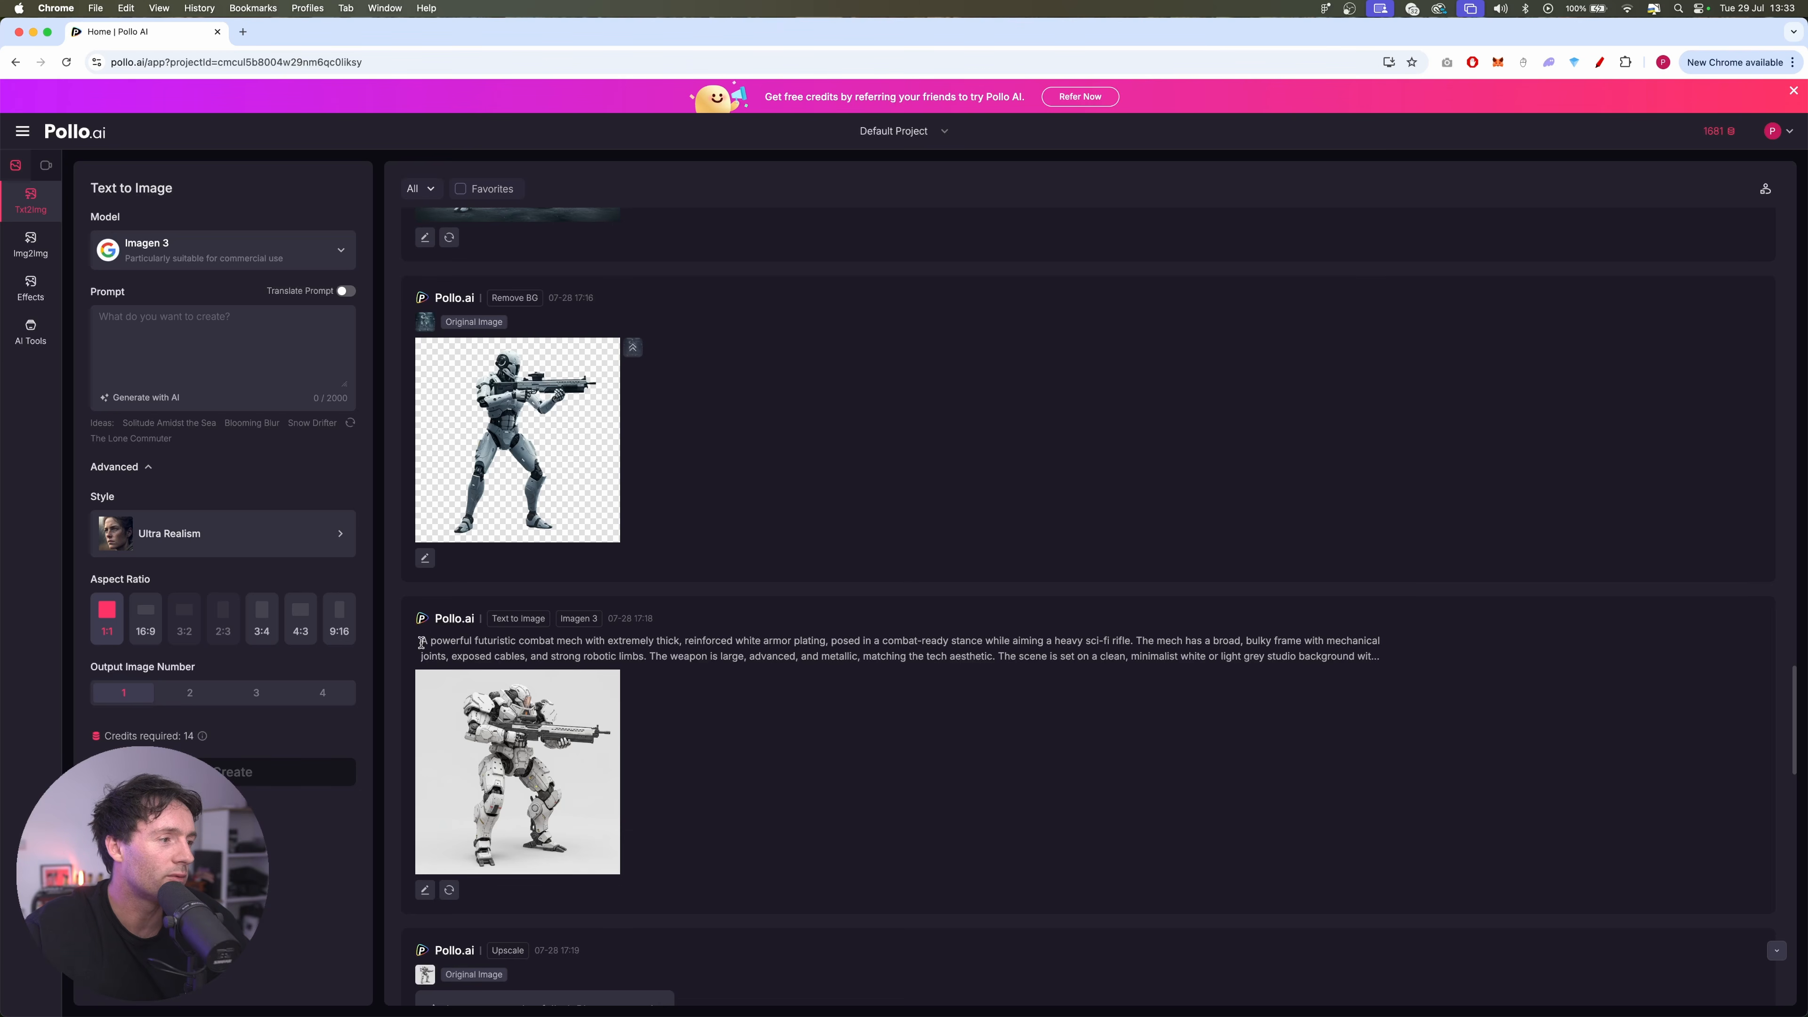
Review the prompt of the Imagen 3 white-armoured combat mech on a light grey background and open the generated image
{"action": "left_click_drag", "start_coordinate": [422, 643], "coordinate": [1450, 658]}
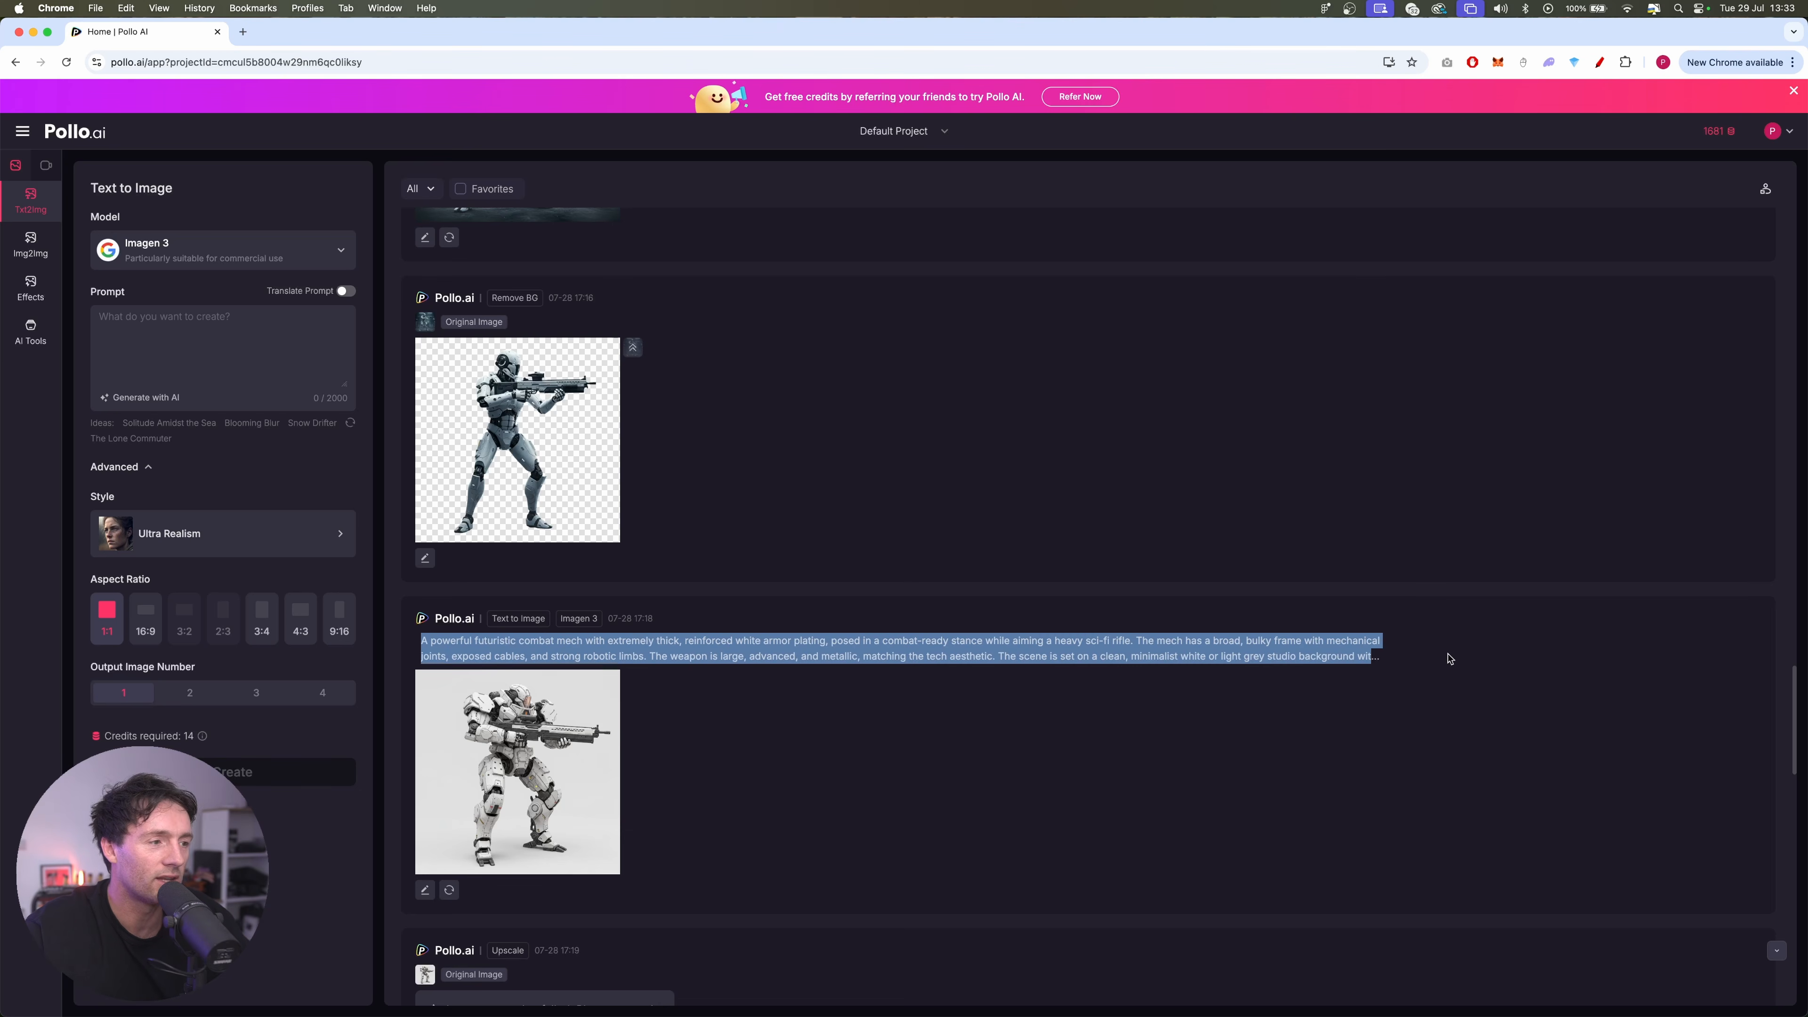
{"action": "left_click", "coordinate": [863, 734]}
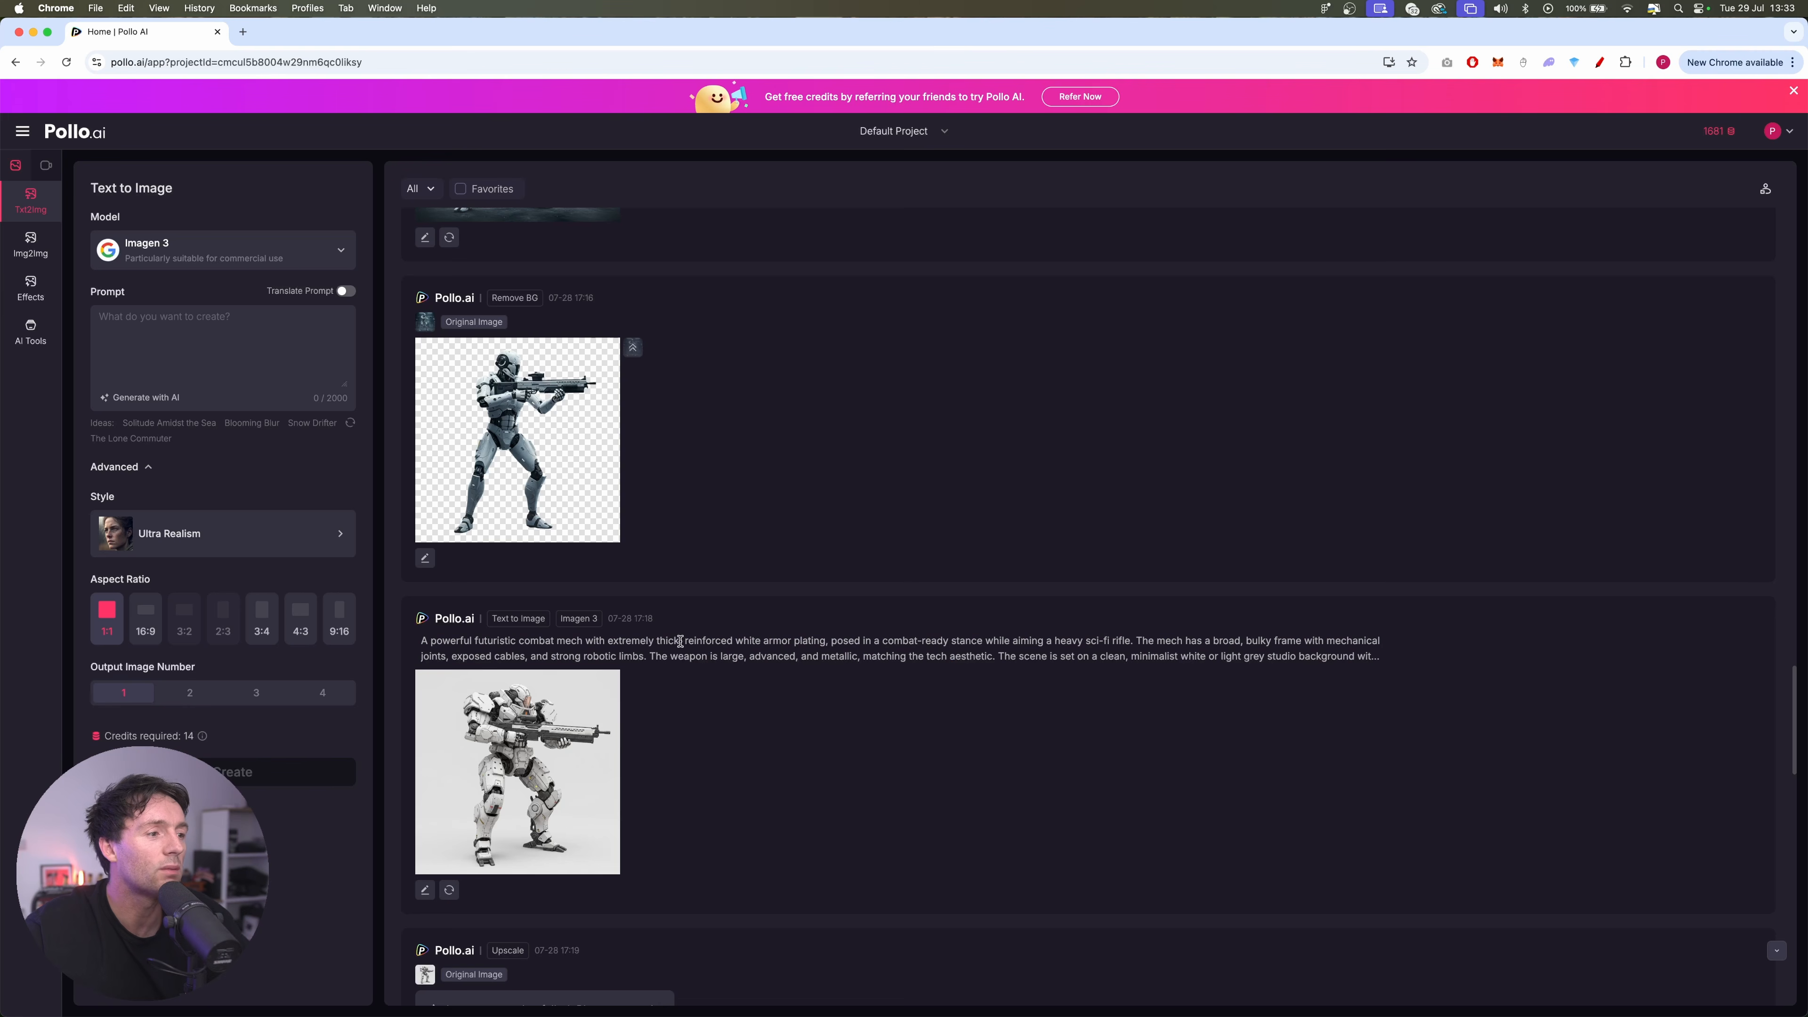
{"action": "left_click", "coordinate": [541, 770]}
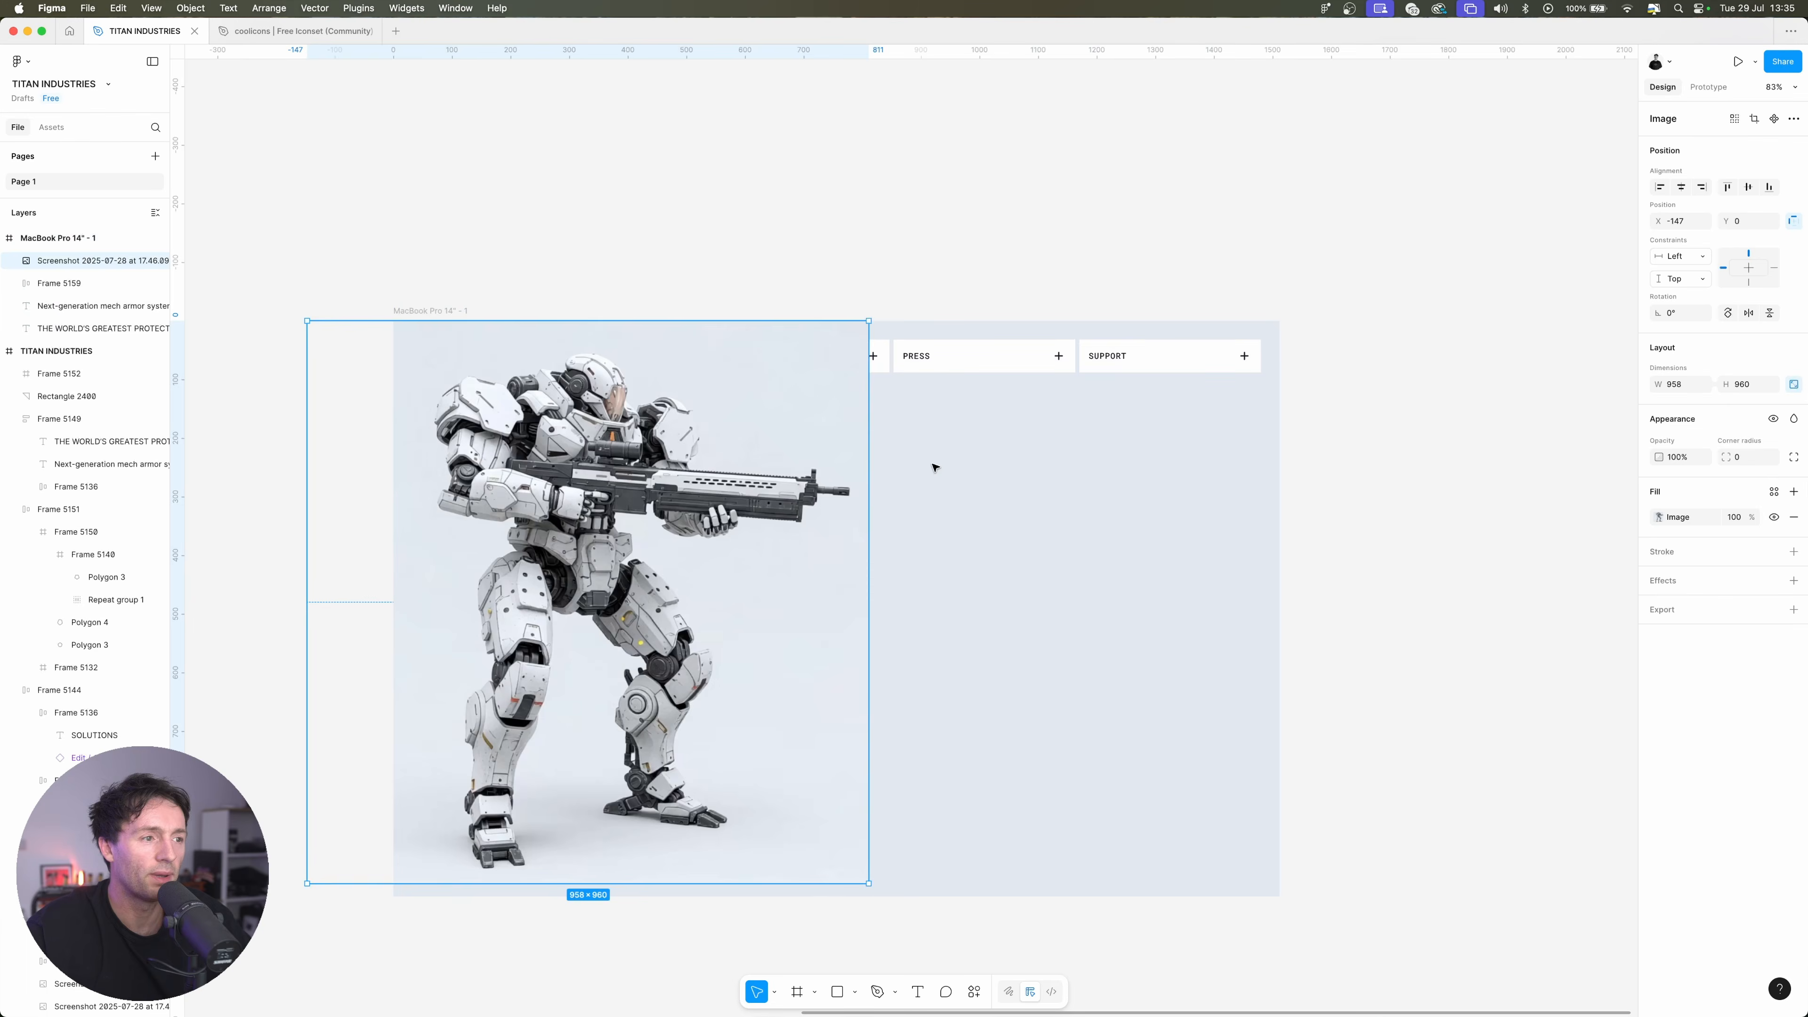
Switch to Figma and move the white mech image to the right half of the MacBook Pro frame, at about X 692, Y 123
{"action": "left_click_drag", "start_coordinate": [556, 537], "coordinate": [911, 538]}
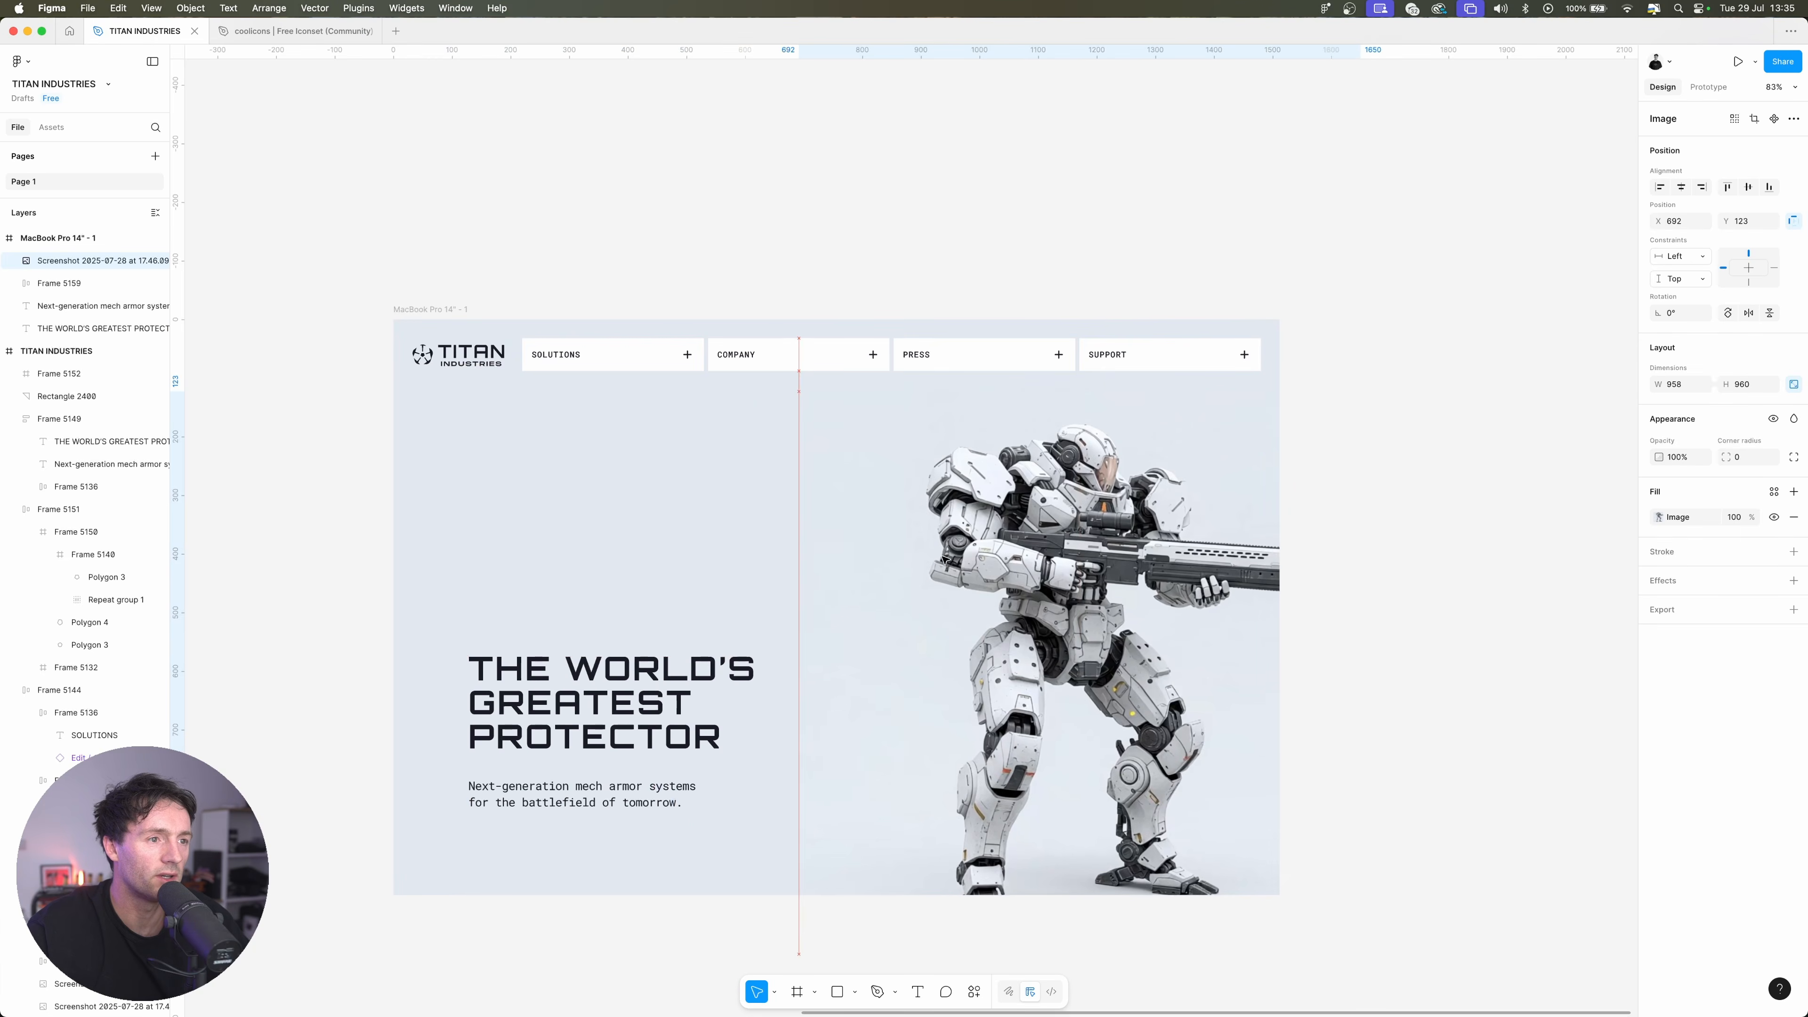
Move the headline and supporting text up together beside the mech image and show the frame's column layout guides
{"action": "scroll", "coordinate": [754, 744], "scroll_direction": "up", "scroll_amount": 2}
{"action": "left_click", "coordinate": [726, 627]}
{"action": "left_click", "coordinate": [753, 743], "text": "shift"}
{"action": "left_click_drag", "start_coordinate": [790, 627], "coordinate": [727, 445]}
{"action": "key", "text": "ctrl+g"}
{"action": "key", "text": "Escape"}
Duplicate the supporting text below itself as a bold "EXPLORE THE TRD-451" label and wrap it in an auto layout frame
{"action": "left_click", "coordinate": [738, 558]}
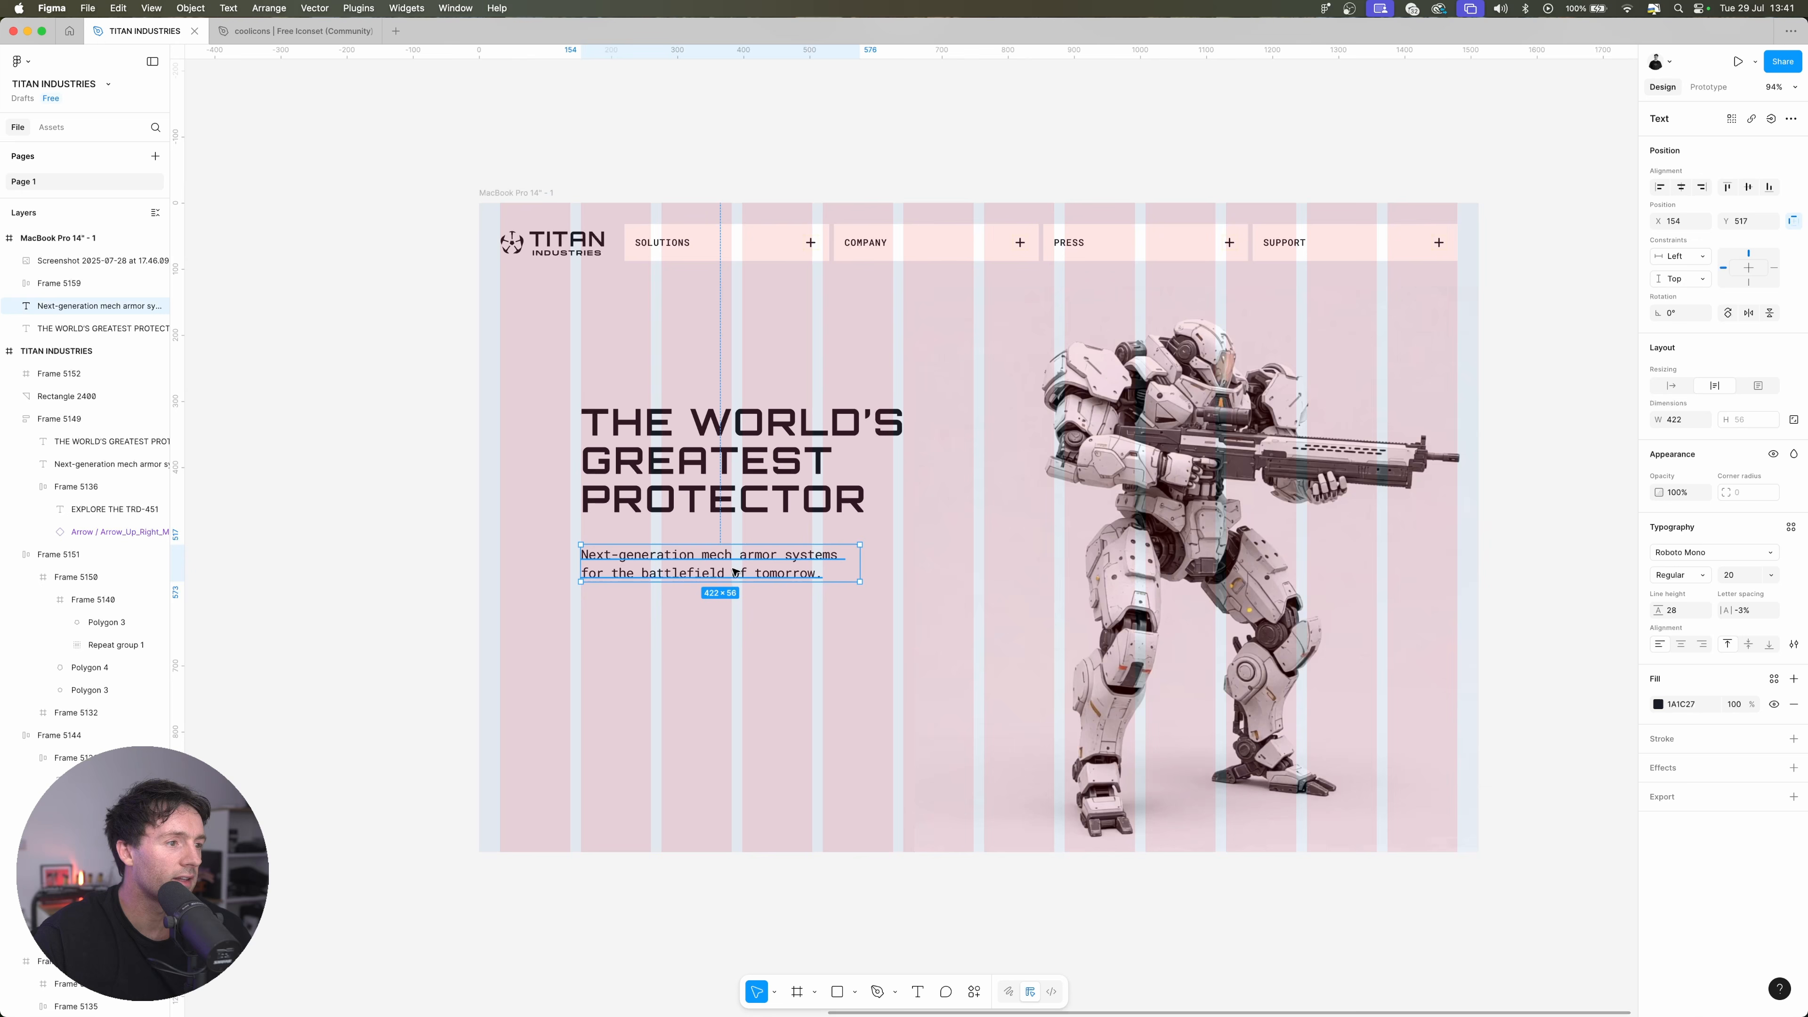
{"action": "left_click_drag", "start_coordinate": [772, 562], "coordinate": [769, 637]}
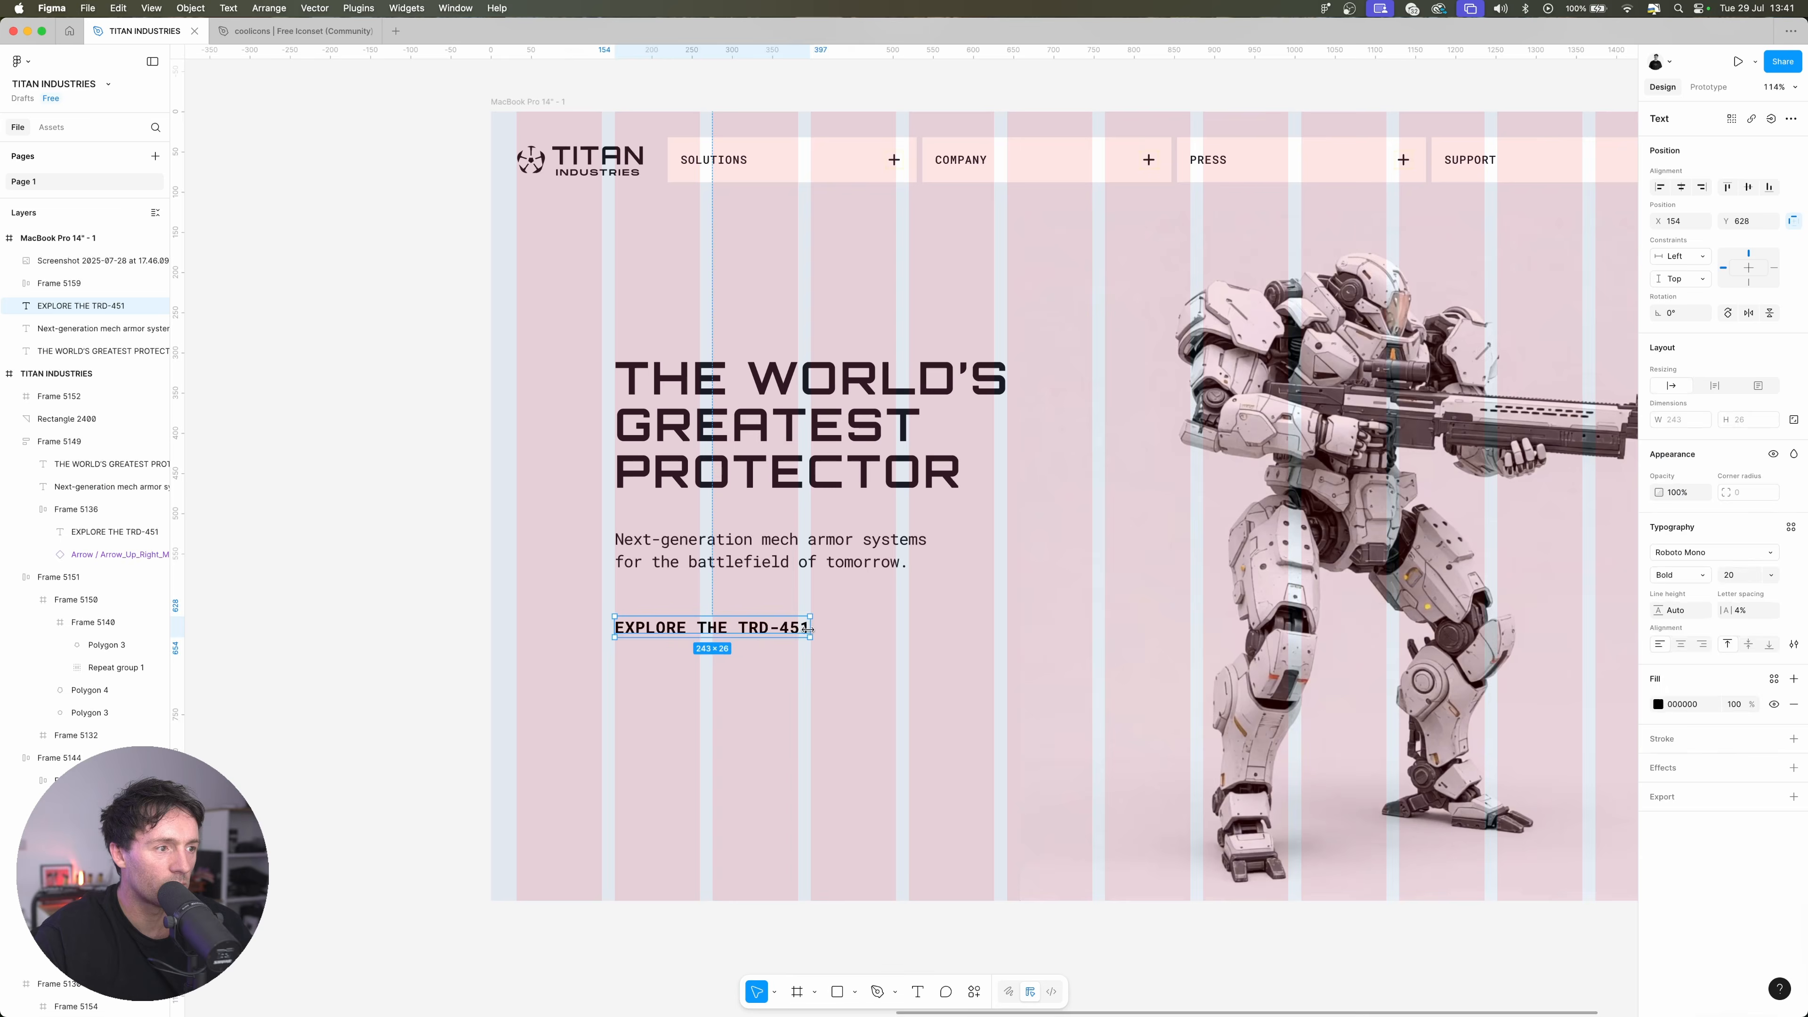
{"action": "key", "text": "shift+a"}
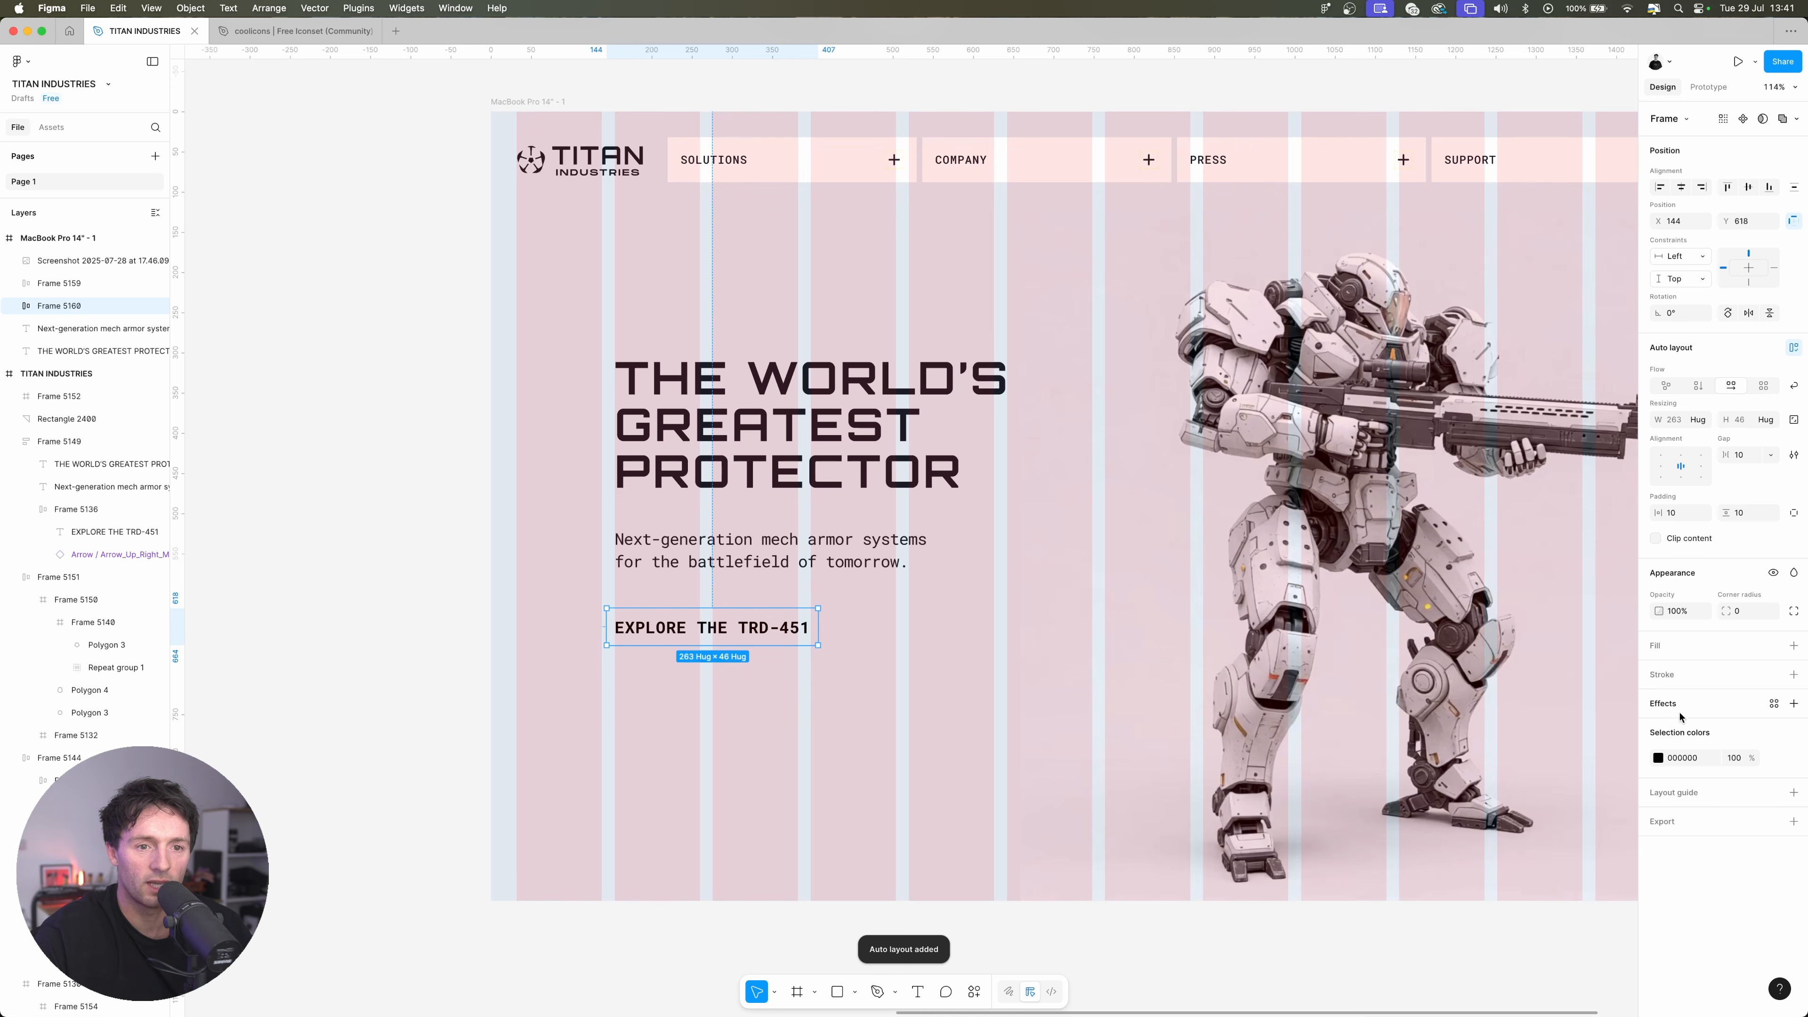
Add a fill to the EXPLORE THE TRD-451 button frame, sampling the headline's dark colour #1A1C27
{"action": "left_click", "coordinate": [1667, 652]}
{"action": "left_click_drag", "start_coordinate": [1585, 796], "coordinate": [1412, 921]}
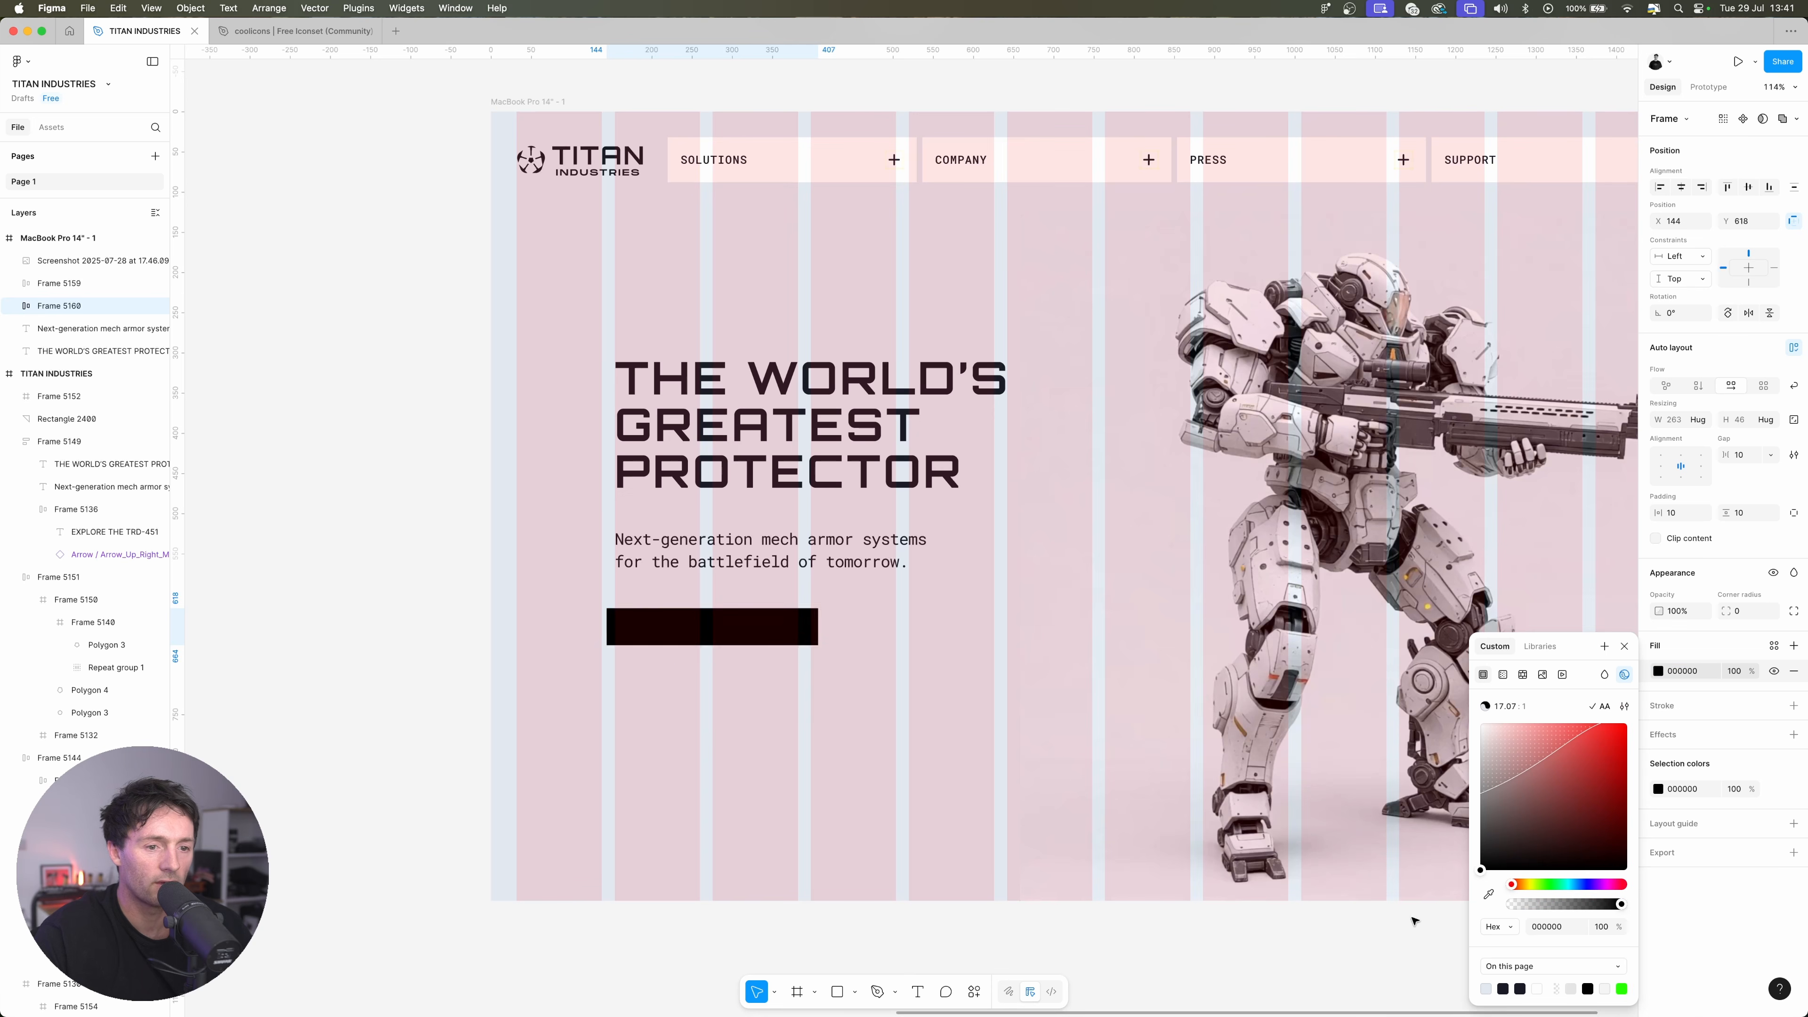
{"action": "left_click", "coordinate": [1489, 894]}
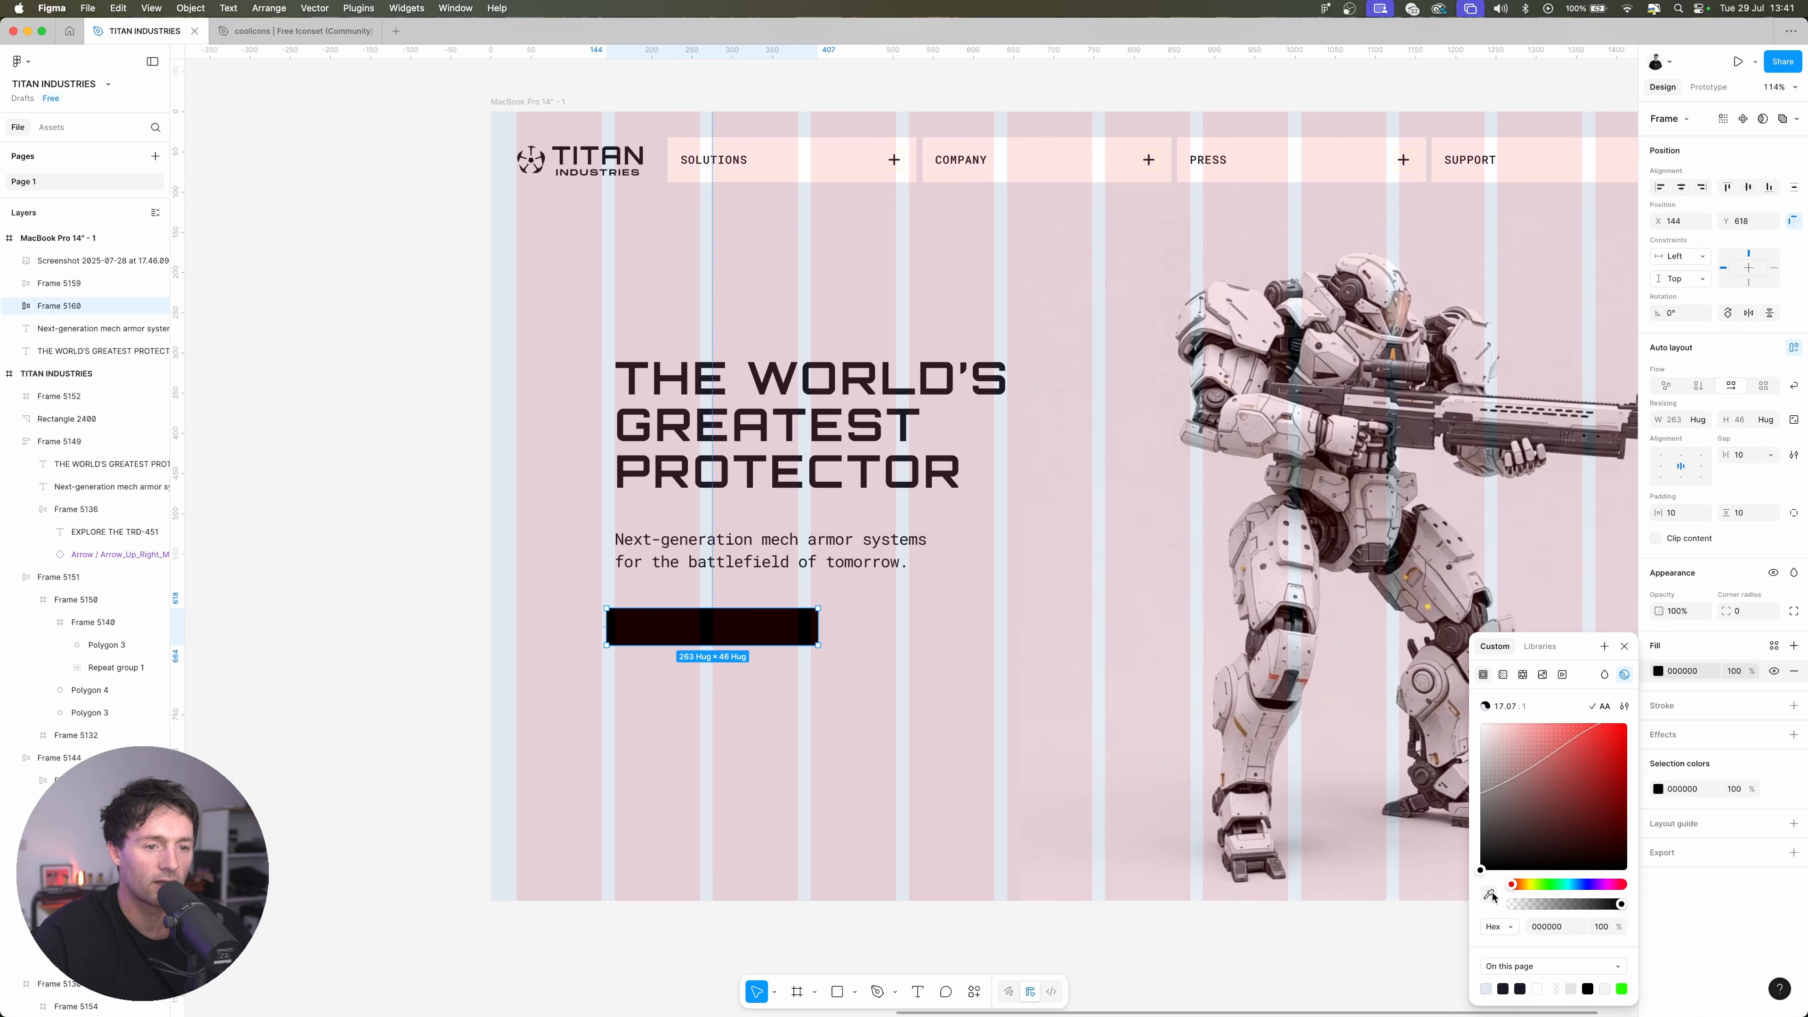
{"action": "left_click", "coordinate": [1006, 381]}
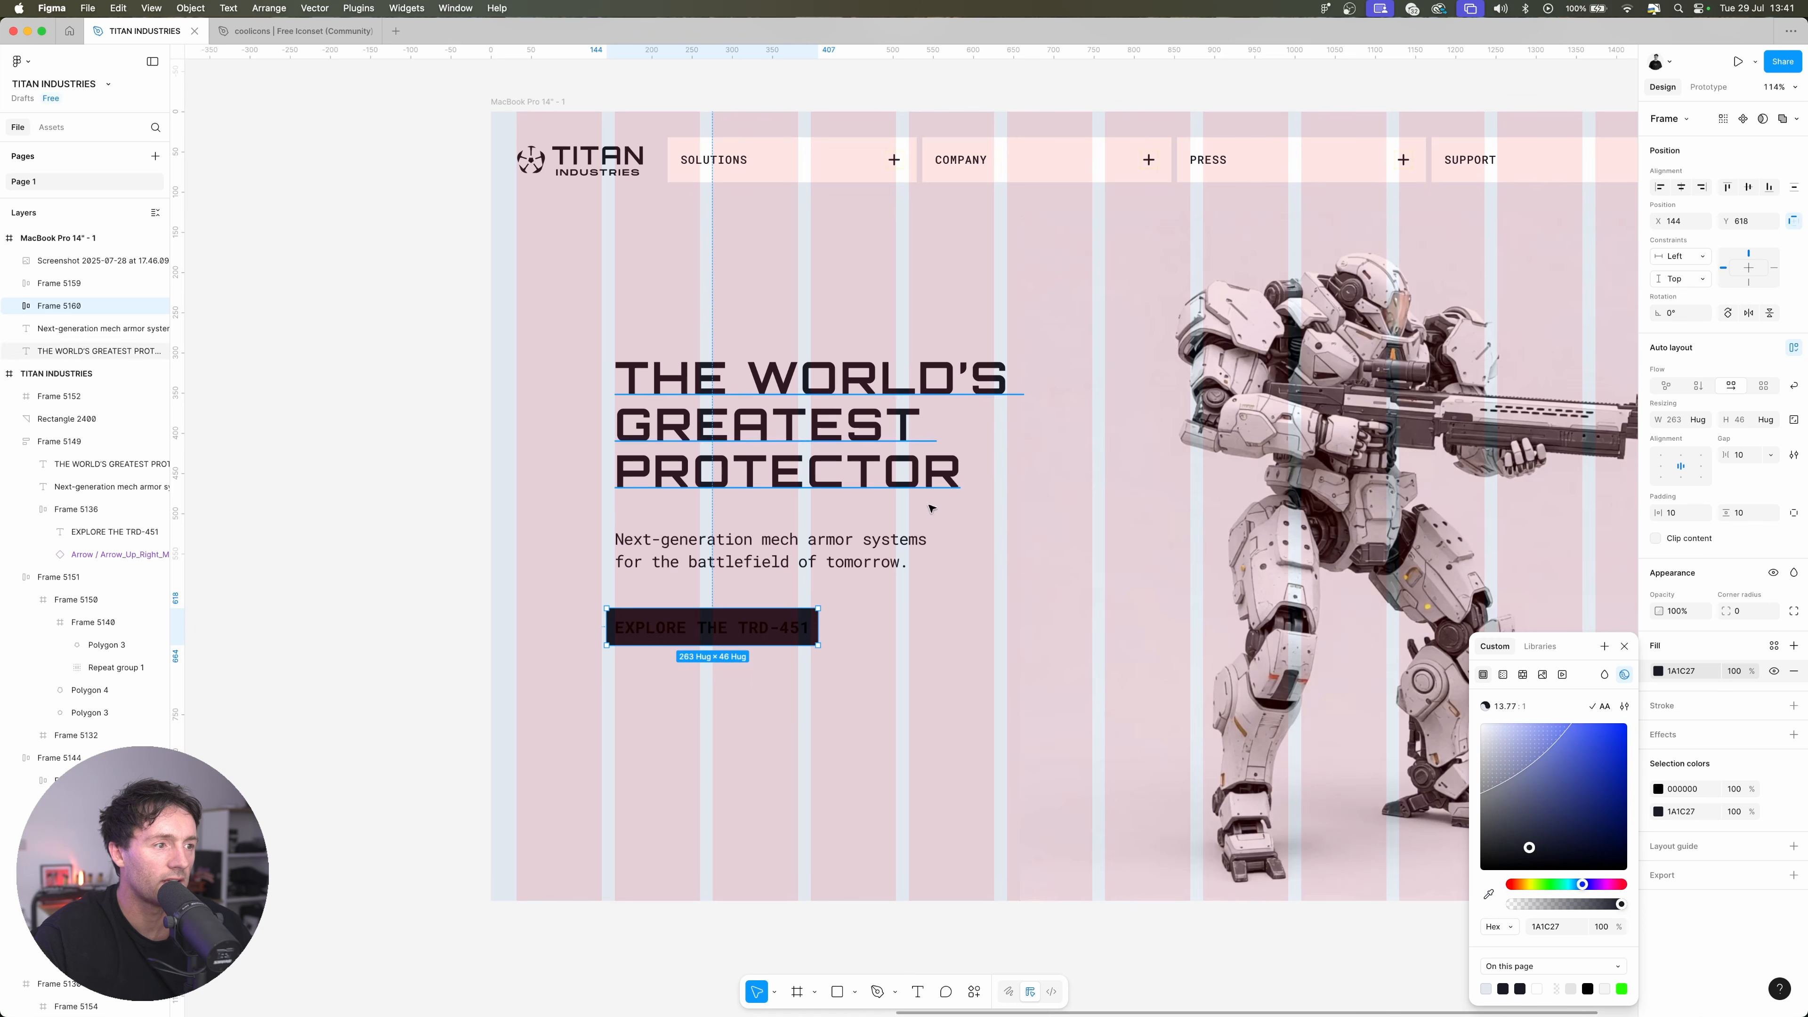
Set the EXPLORE THE TRD-451 label's text colour to white (FFFFFF)
{"action": "left_click", "coordinate": [764, 632]}
{"action": "left_click", "coordinate": [1659, 648]}
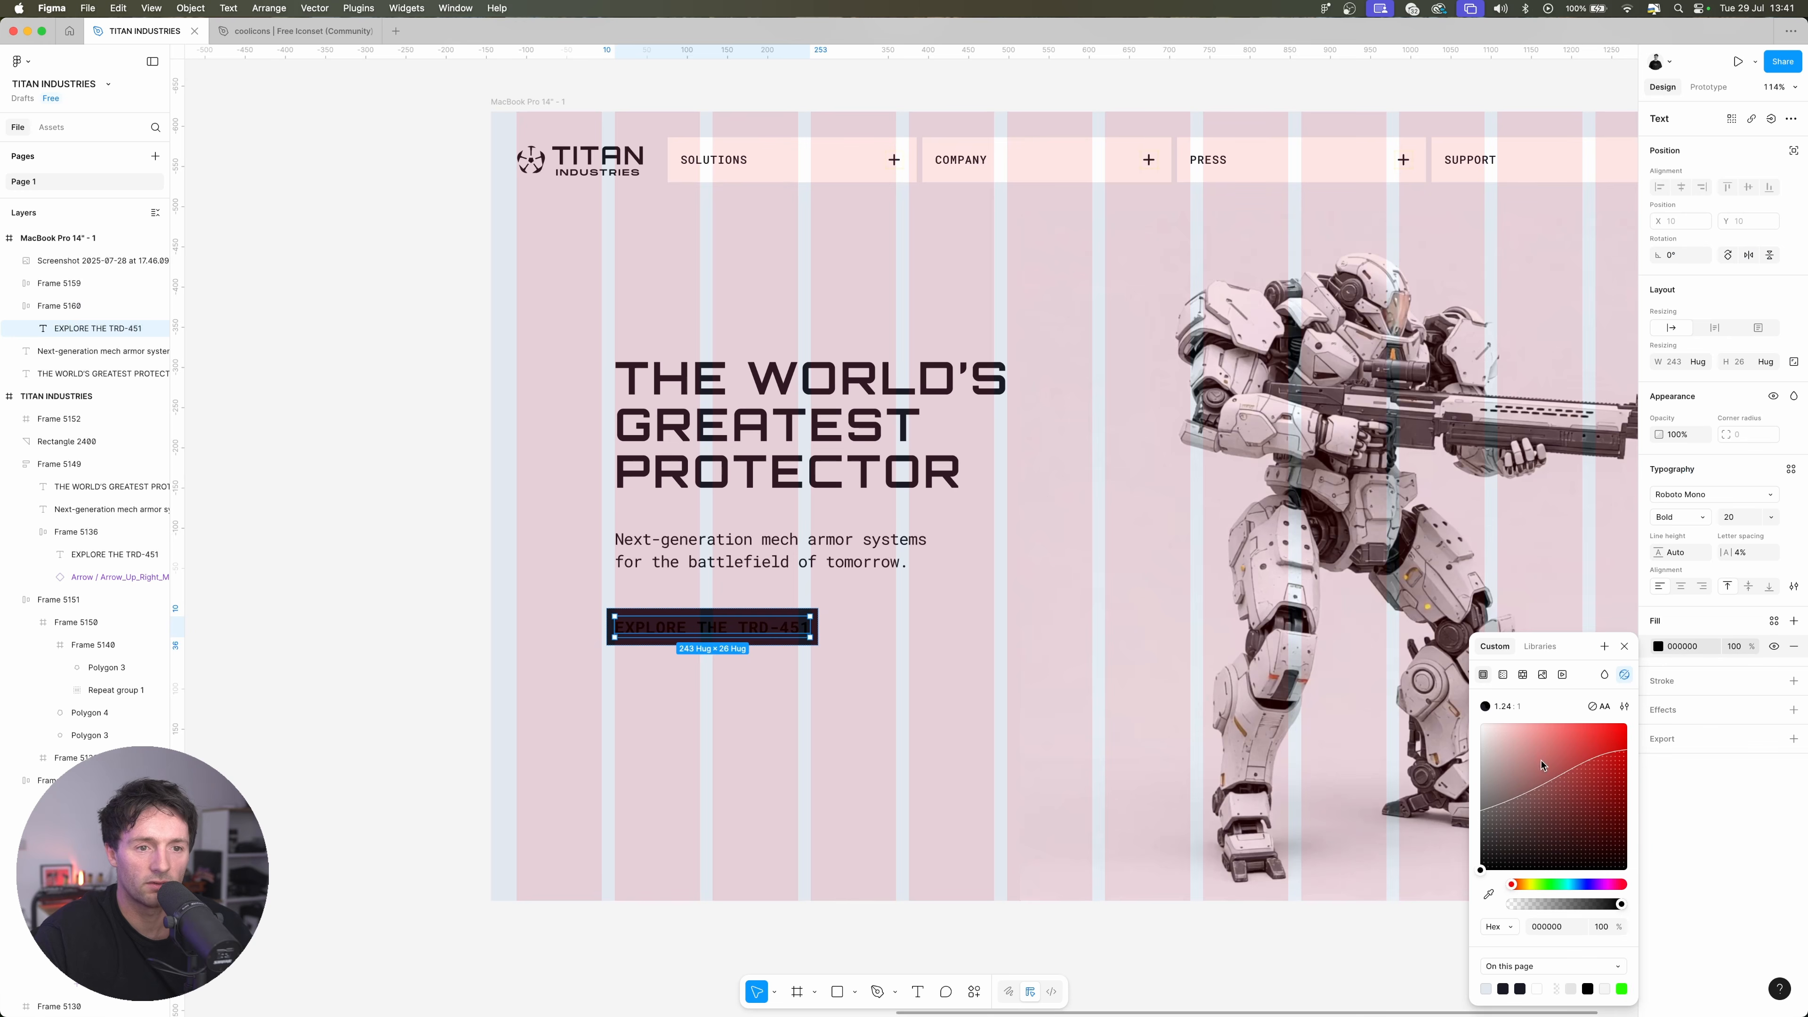
{"action": "left_click_drag", "start_coordinate": [1543, 767], "coordinate": [1148, 552]}
{"action": "left_click", "coordinate": [1021, 595]}
Set the EXPLORE THE TRD-451 button's horizontal and vertical padding to 24 and its corner radius to 100
{"action": "left_click", "coordinate": [772, 630]}
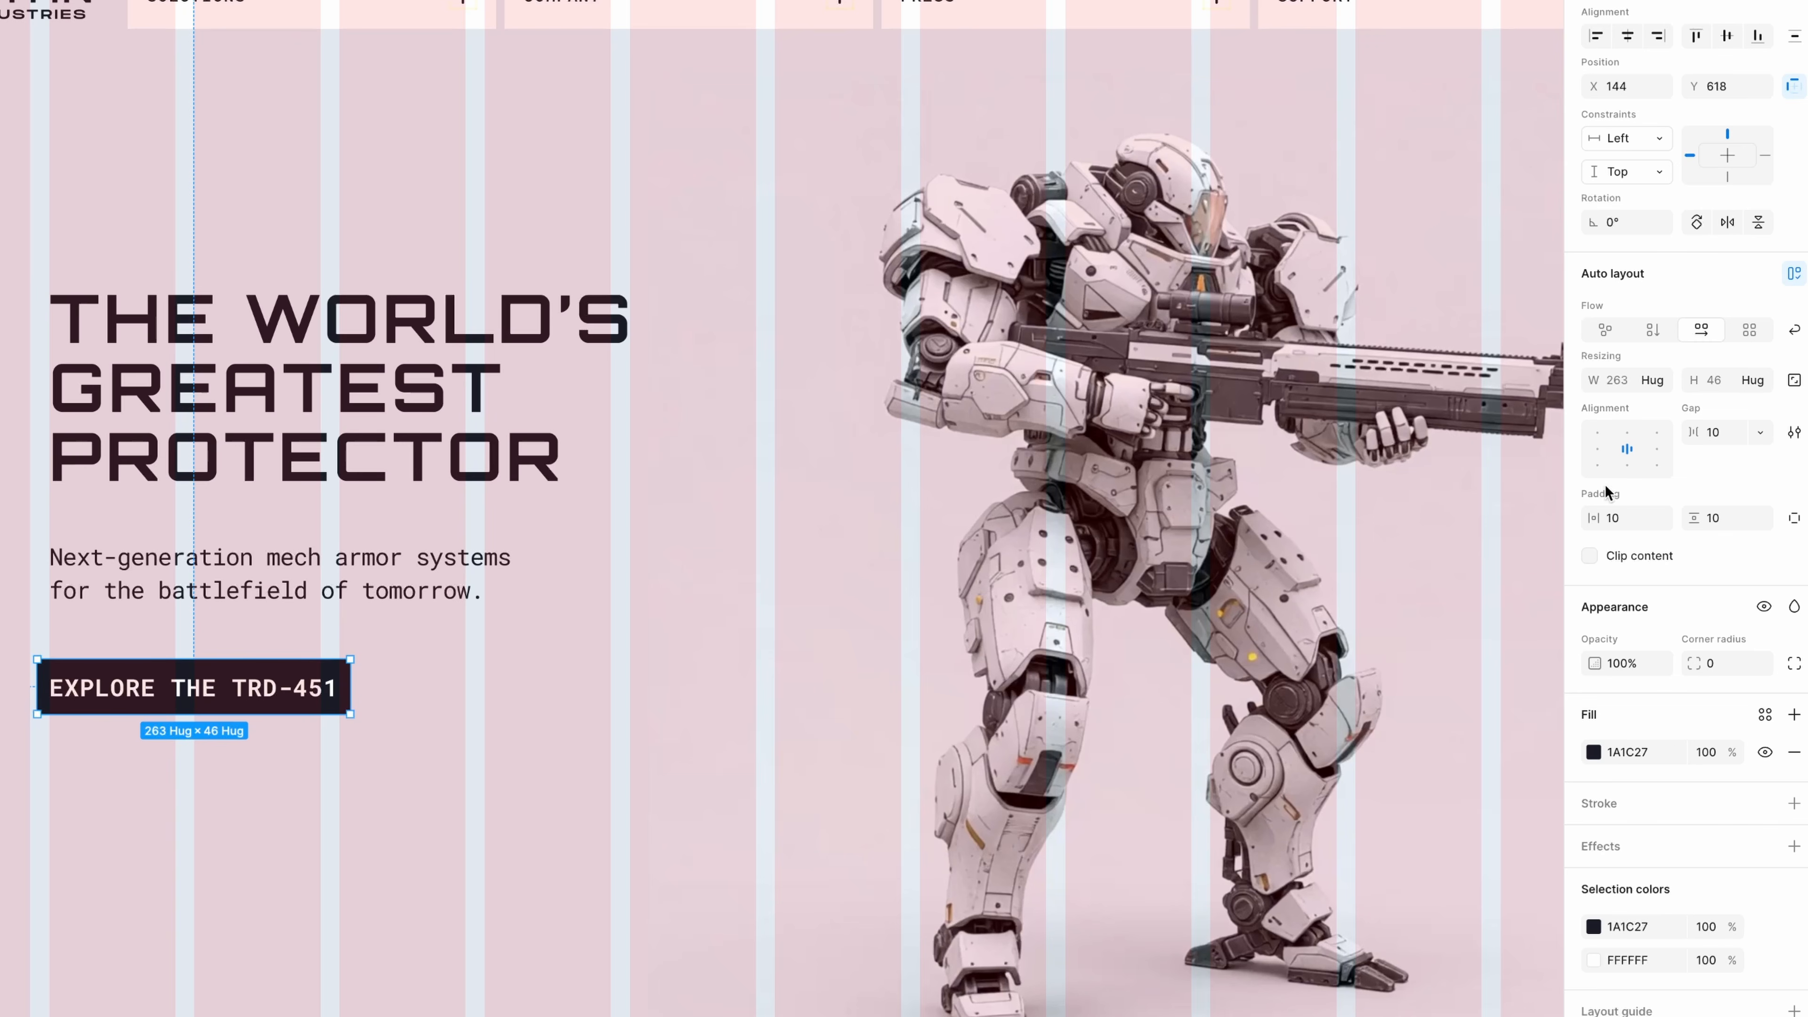
{"action": "type", "text": "24"}
{"action": "key", "text": "Return"}
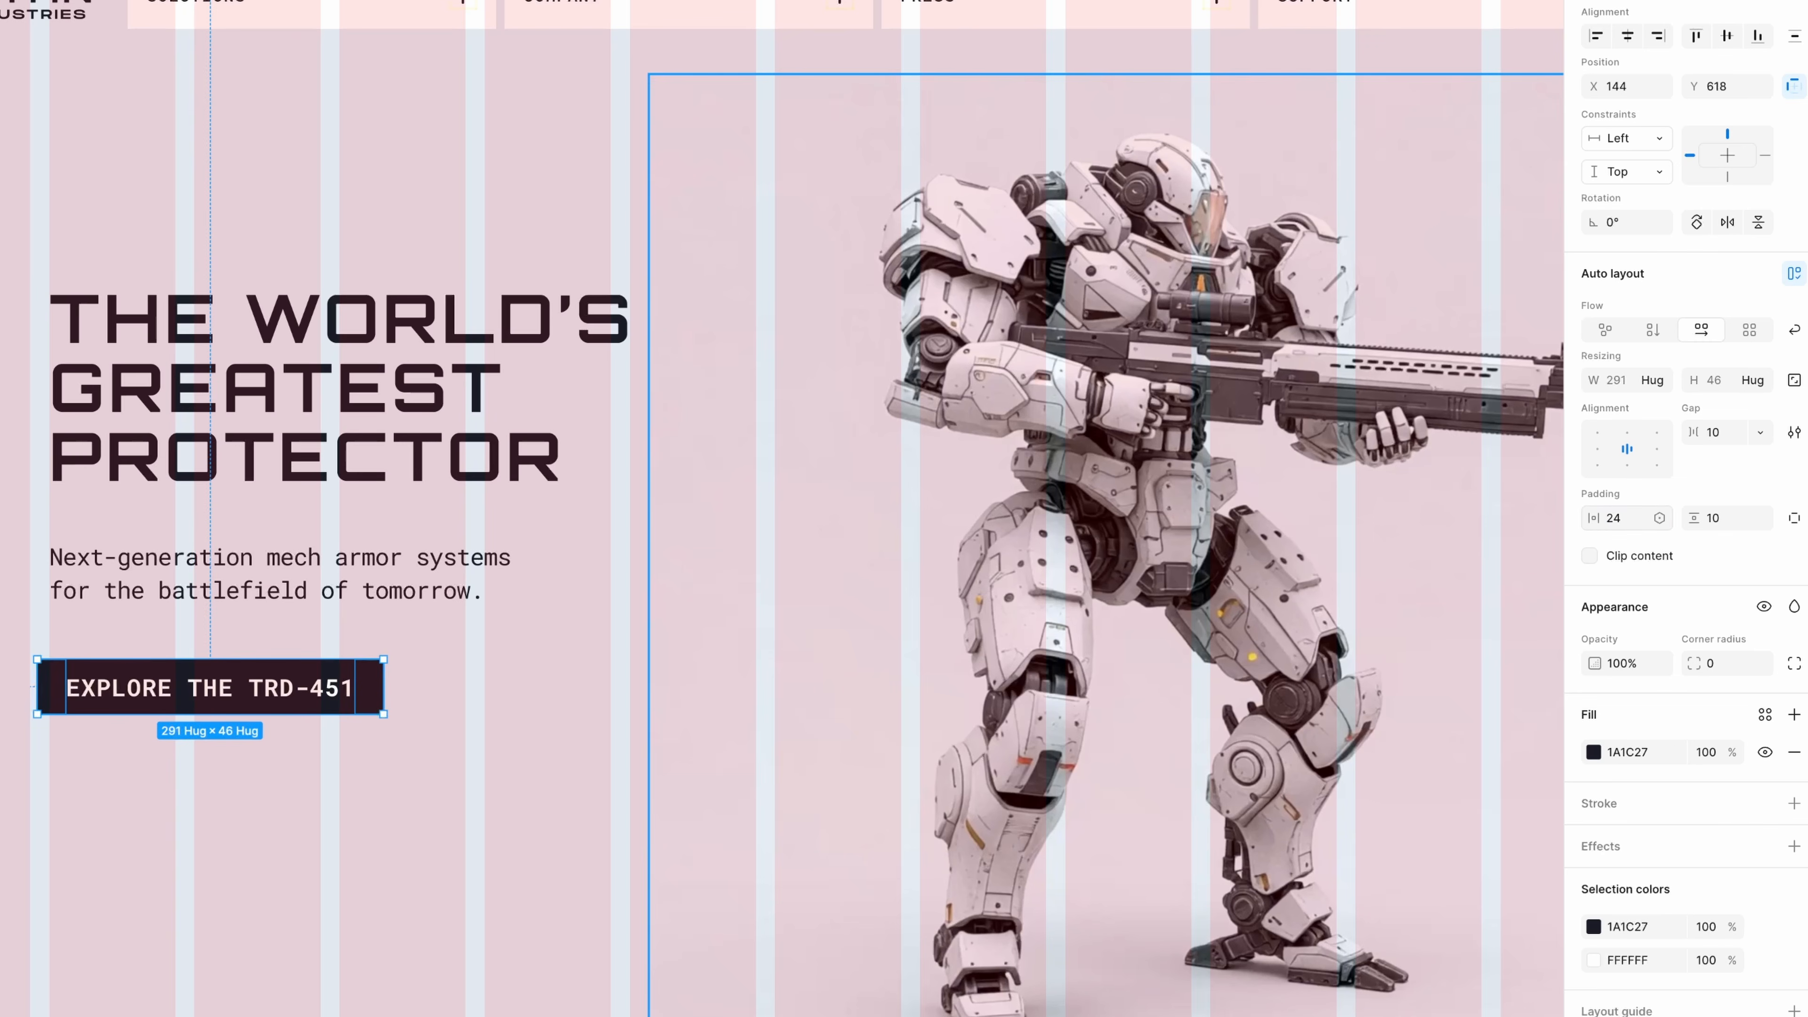
{"action": "type", "text": "2"}
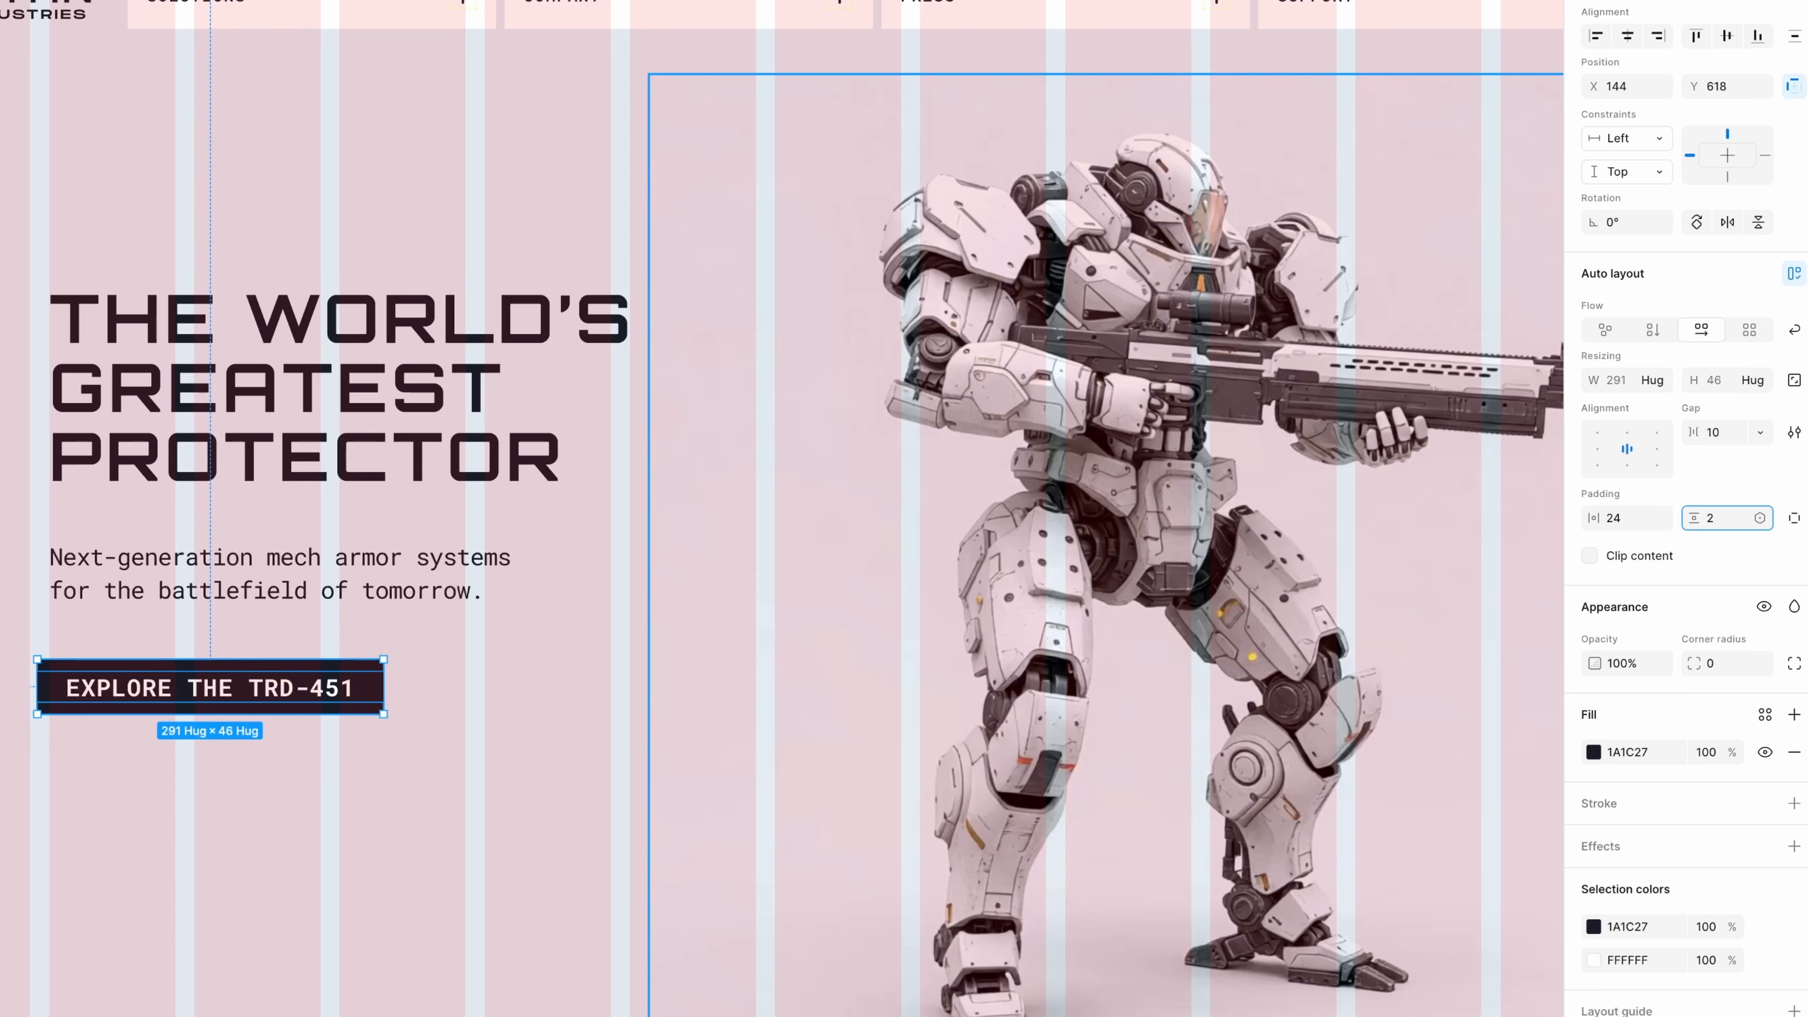
{"action": "type", "text": "4"}
{"action": "key", "text": "Return"}
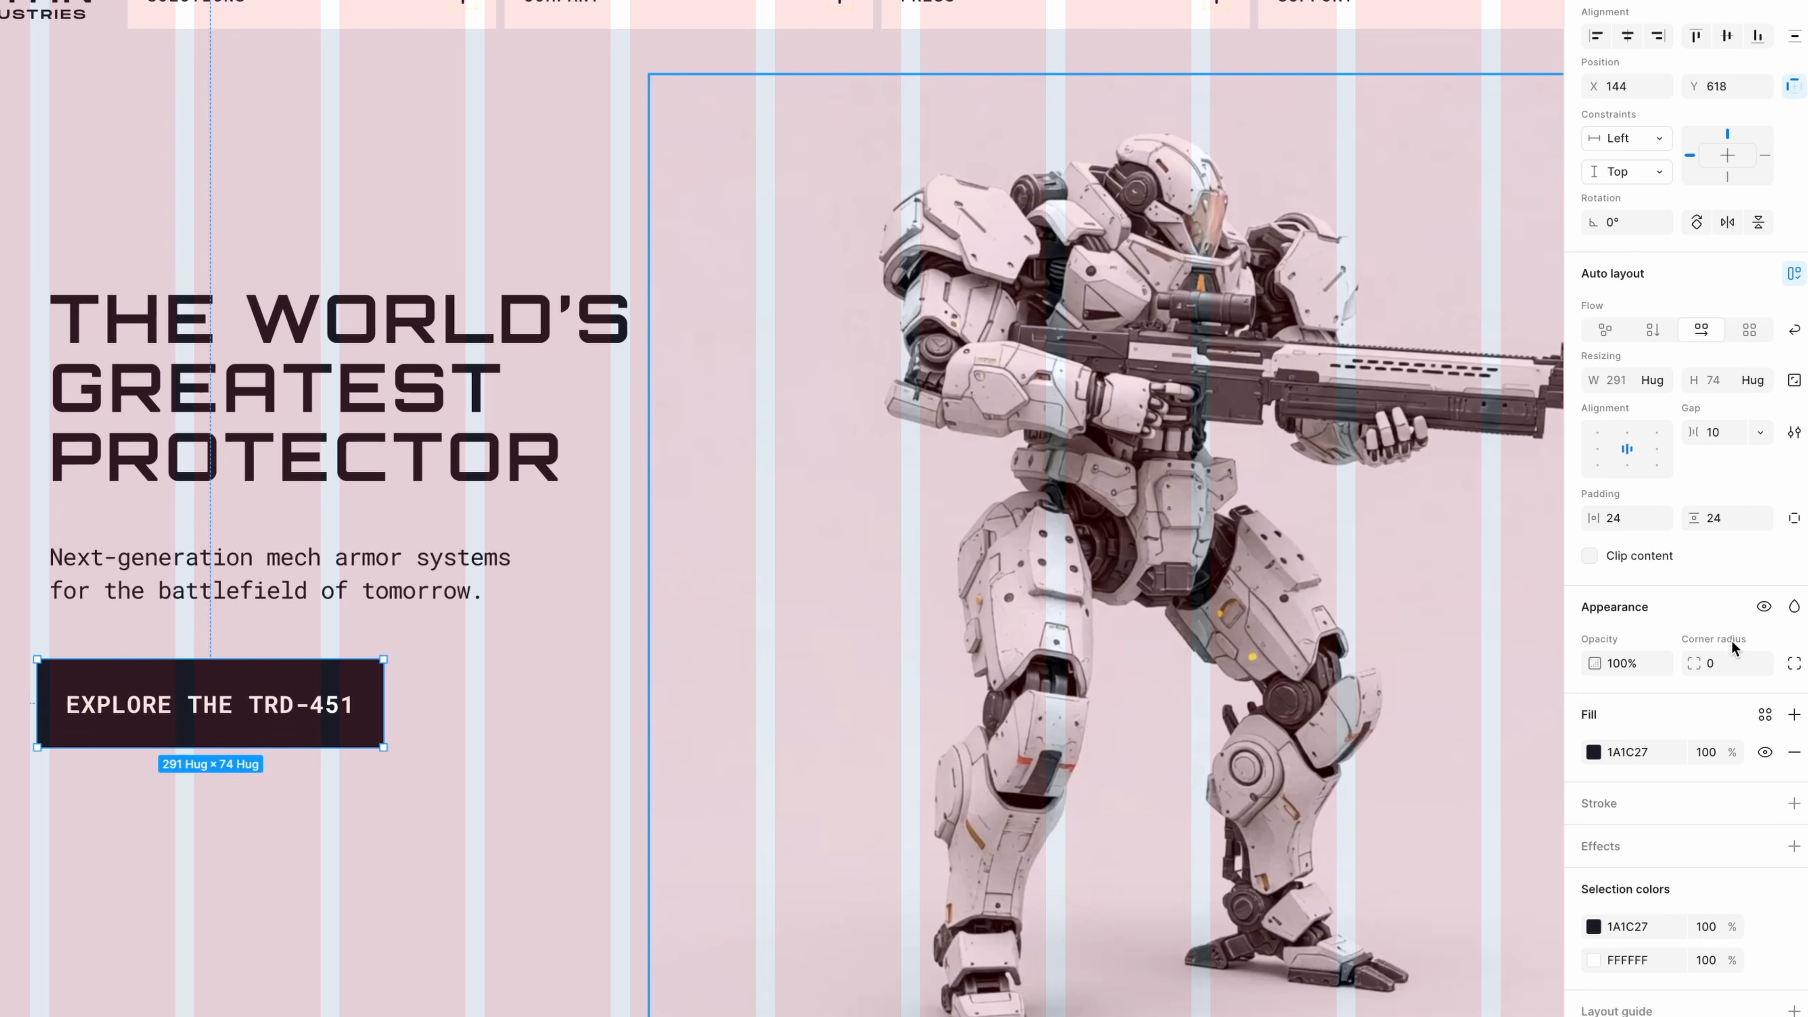
{"action": "type", "text": "40"}
{"action": "key", "text": "Return"}
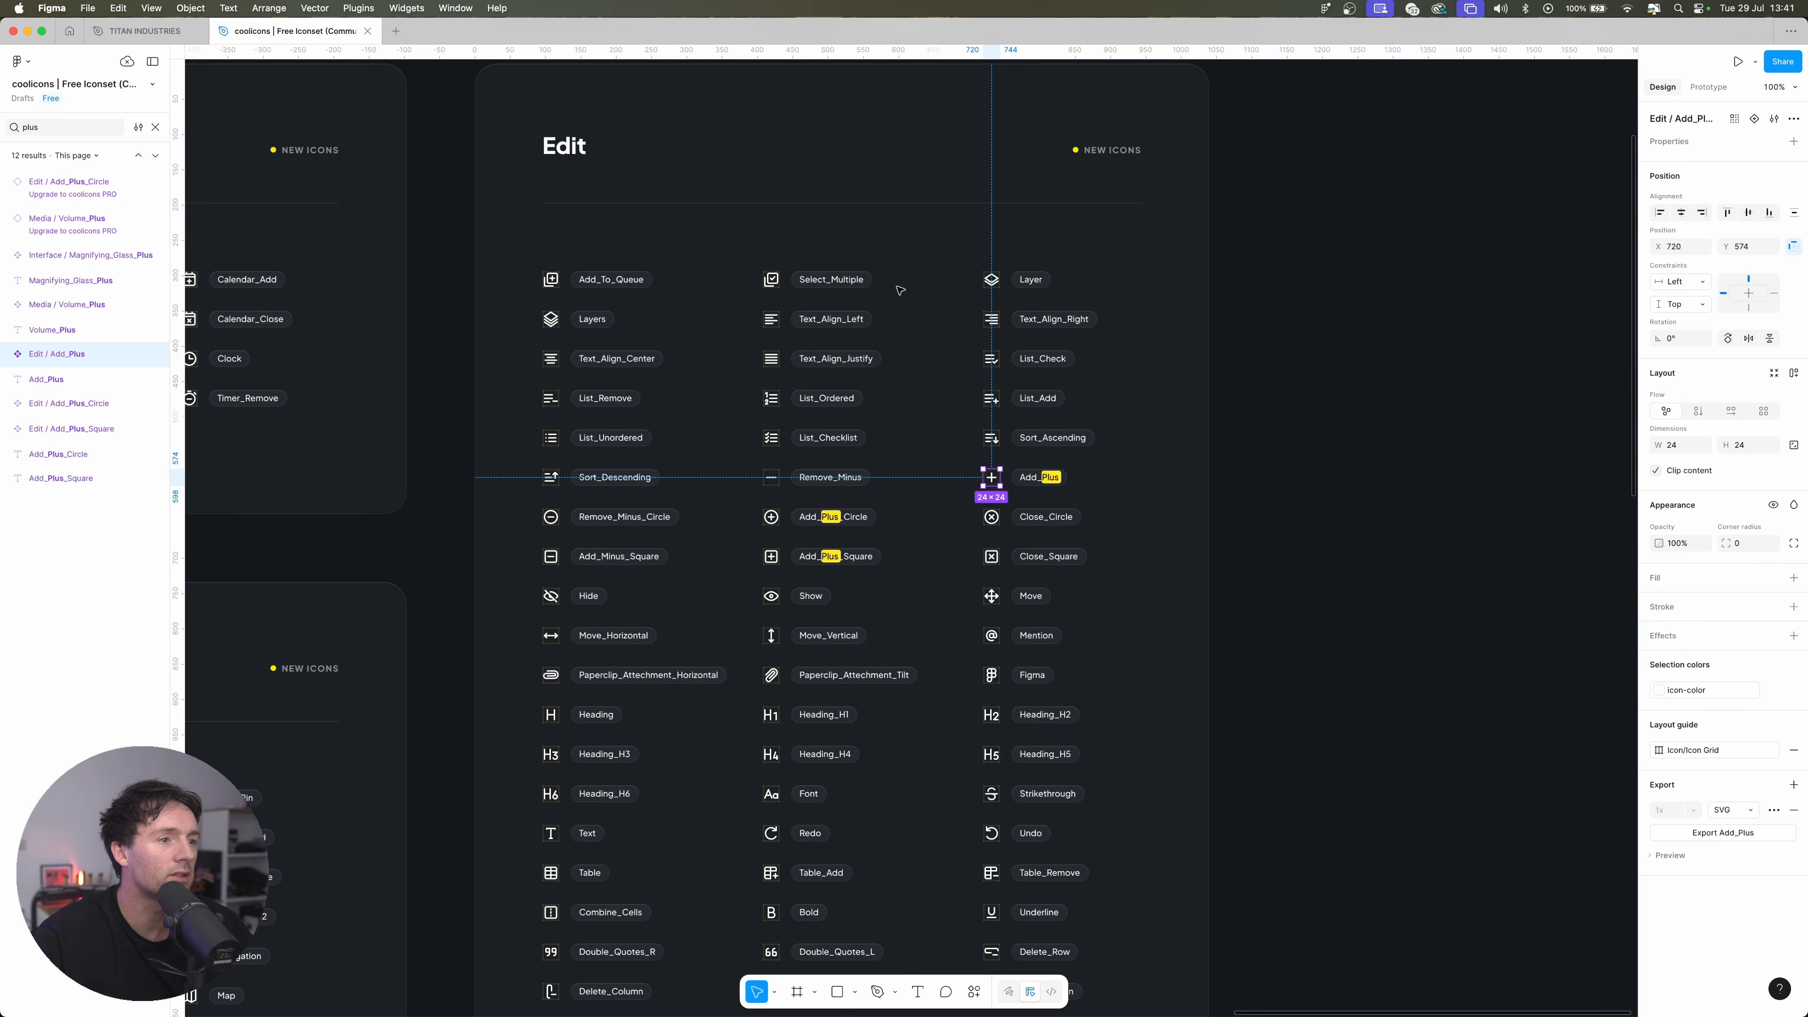
Copy the Arrow_Up_Right_MD icon from the coolicons file and paste it after the button label in the TITAN INDUSTRIES file
{"action": "scroll", "coordinate": [1345, 570], "scroll_direction": "left", "scroll_amount": 20}
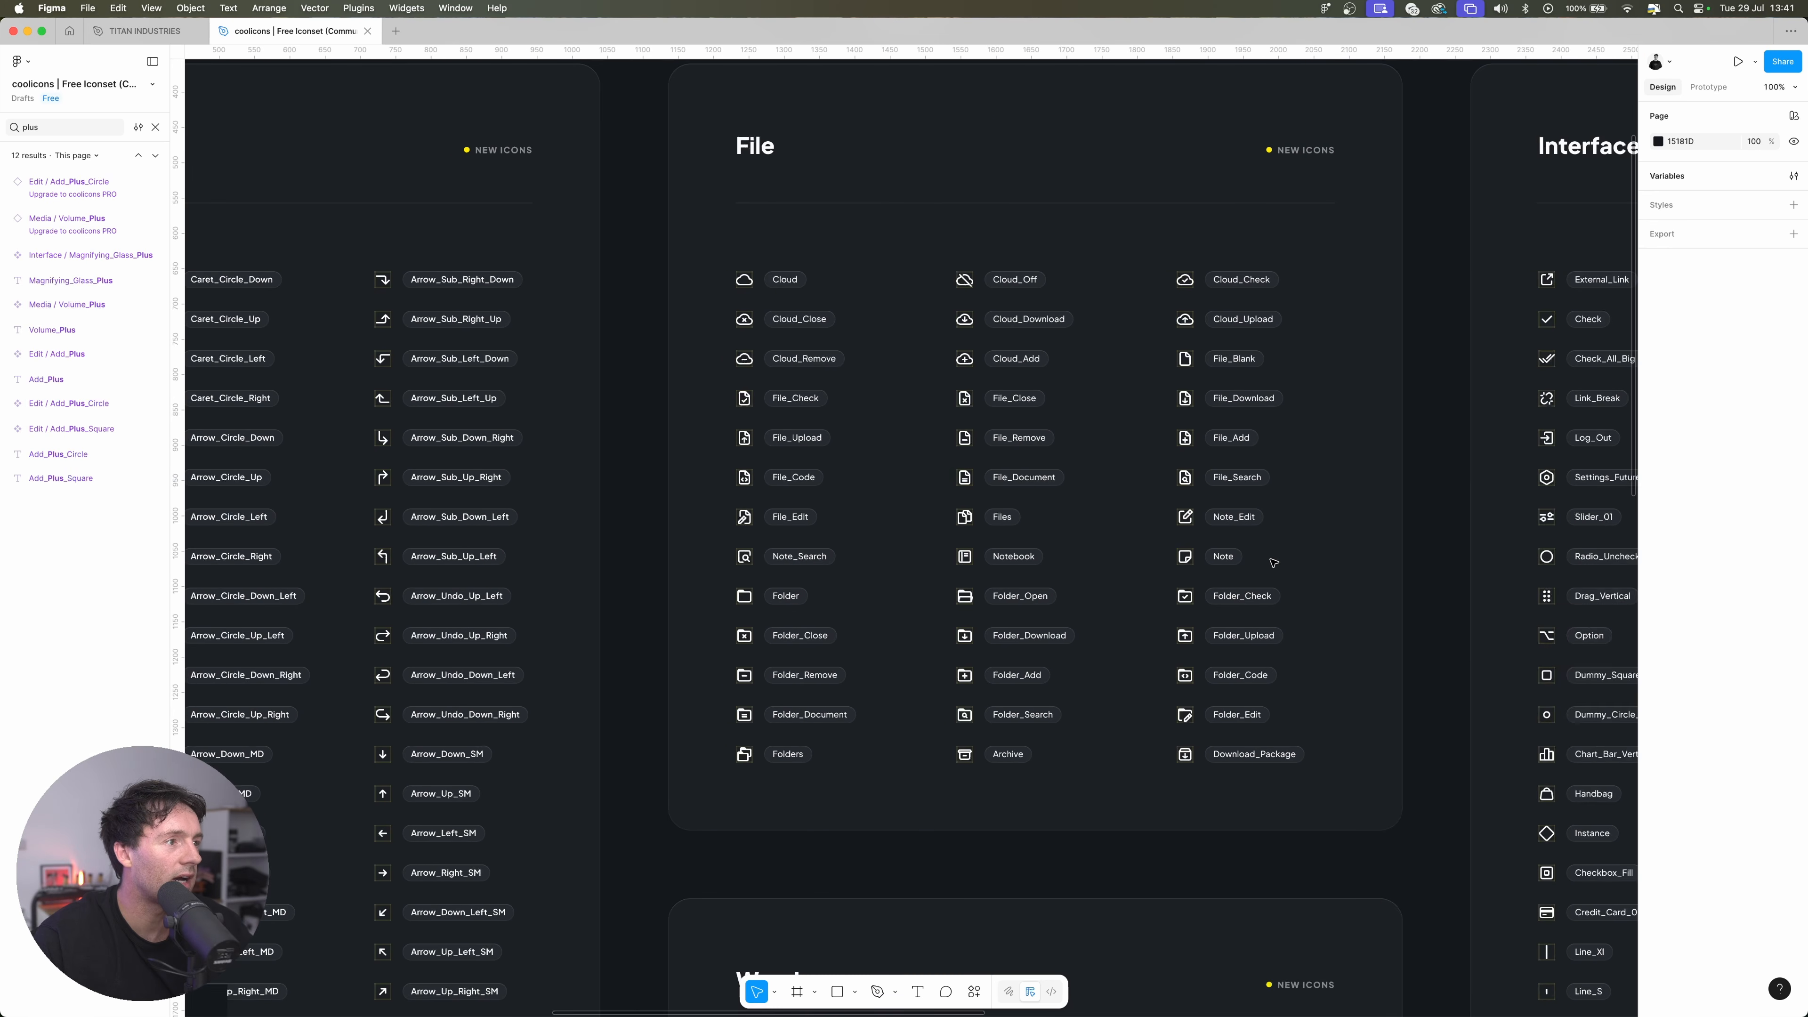
{"action": "scroll", "coordinate": [1273, 563], "scroll_direction": "left", "scroll_amount": 8}
{"action": "scroll", "coordinate": [1273, 563], "scroll_direction": "down", "scroll_amount": 6}
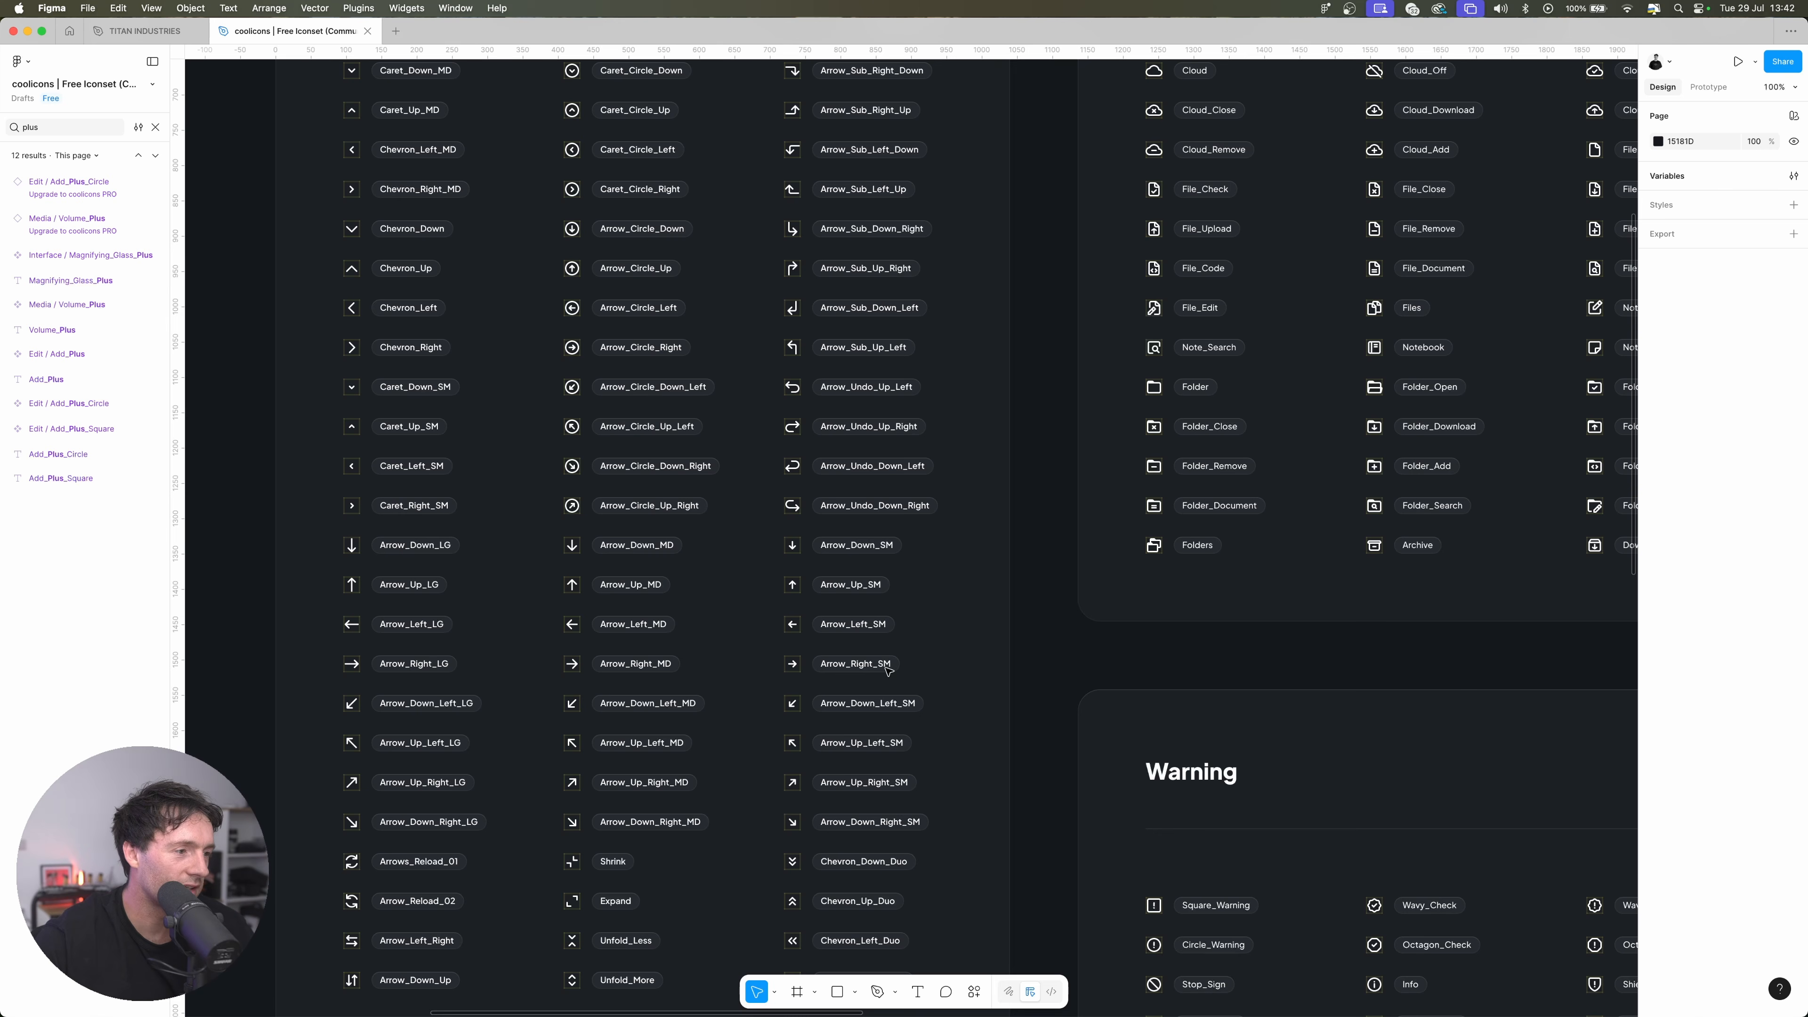
{"action": "left_click", "coordinate": [572, 782]}
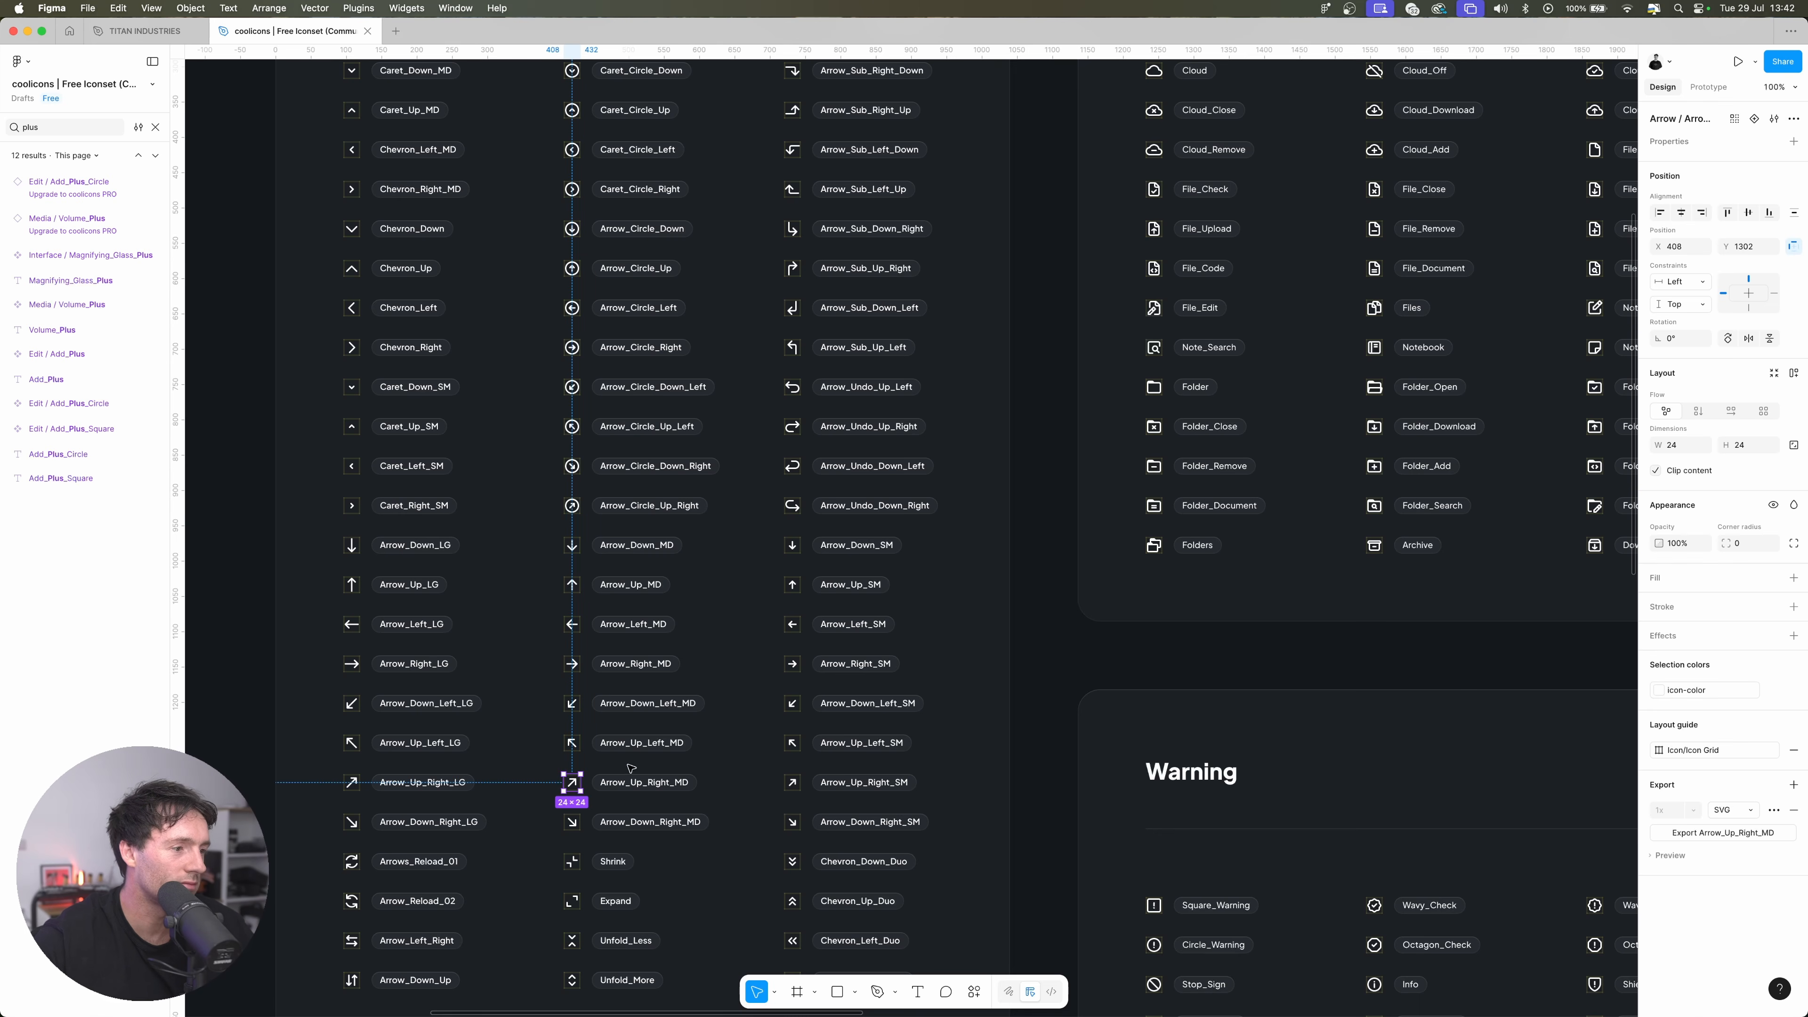
{"action": "left_click", "coordinate": [146, 32]}
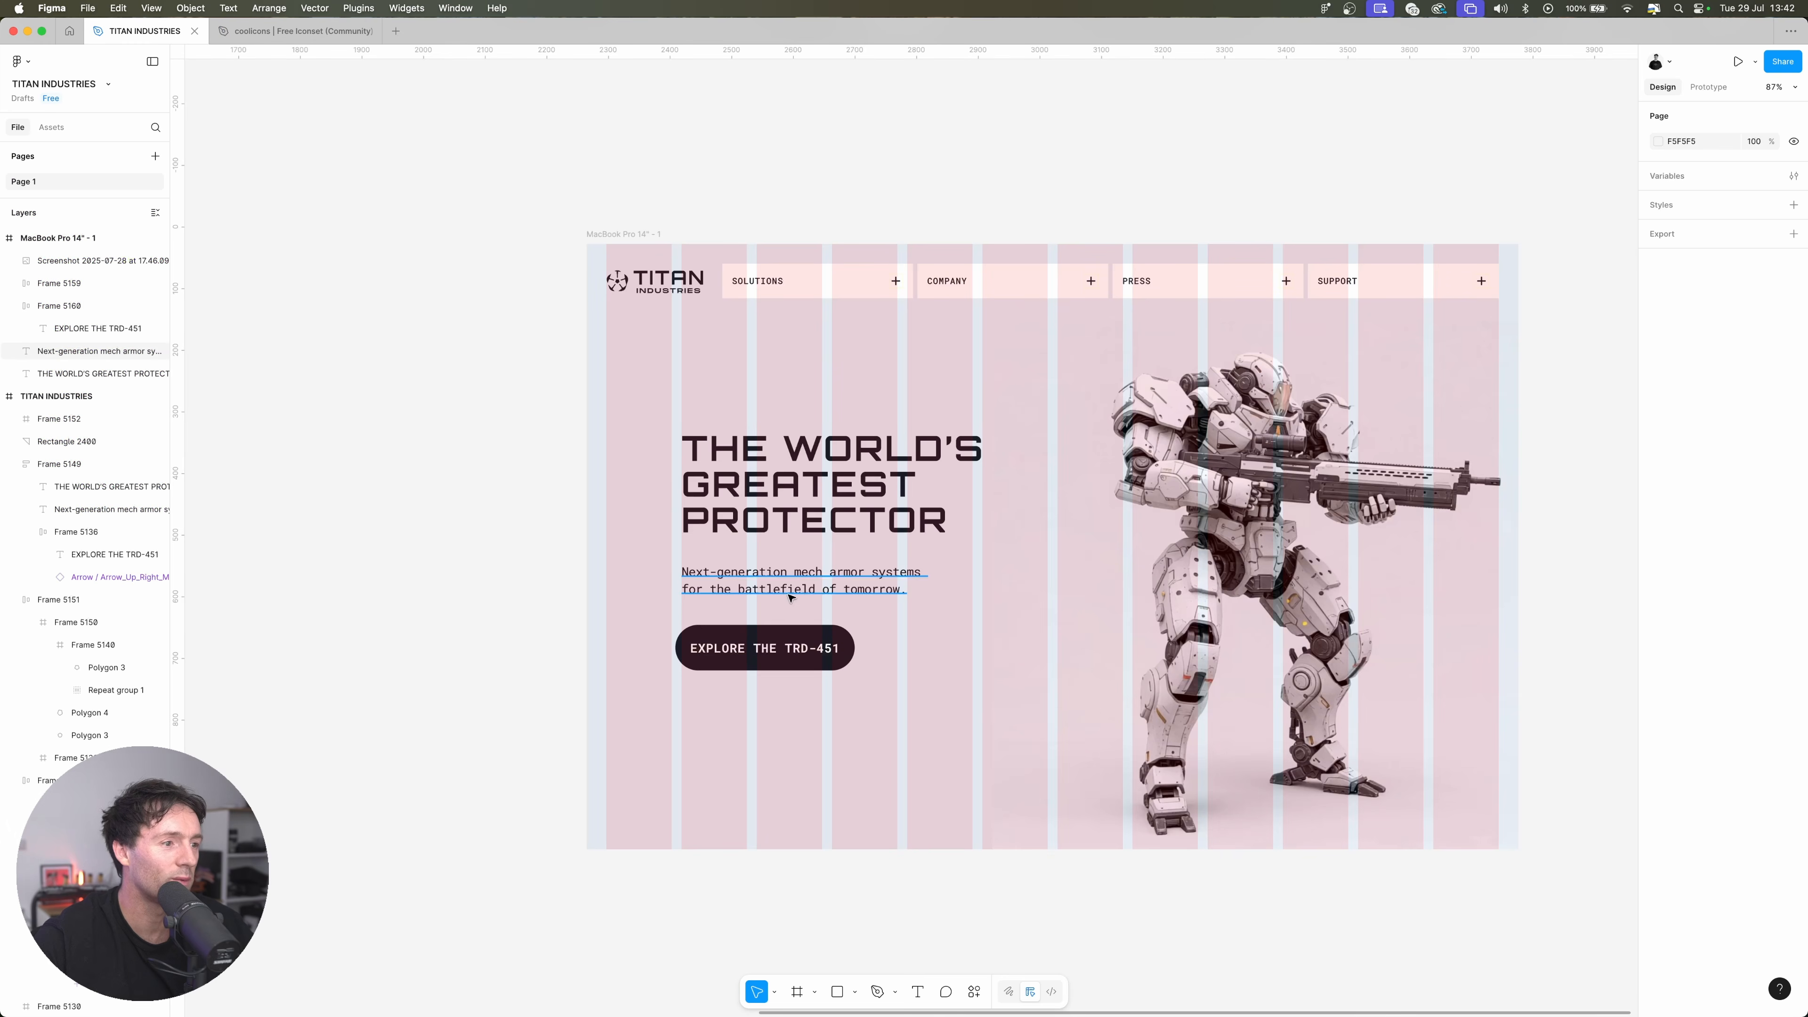
{"action": "double_click", "coordinate": [766, 648]}
{"action": "key", "text": "super+v"}
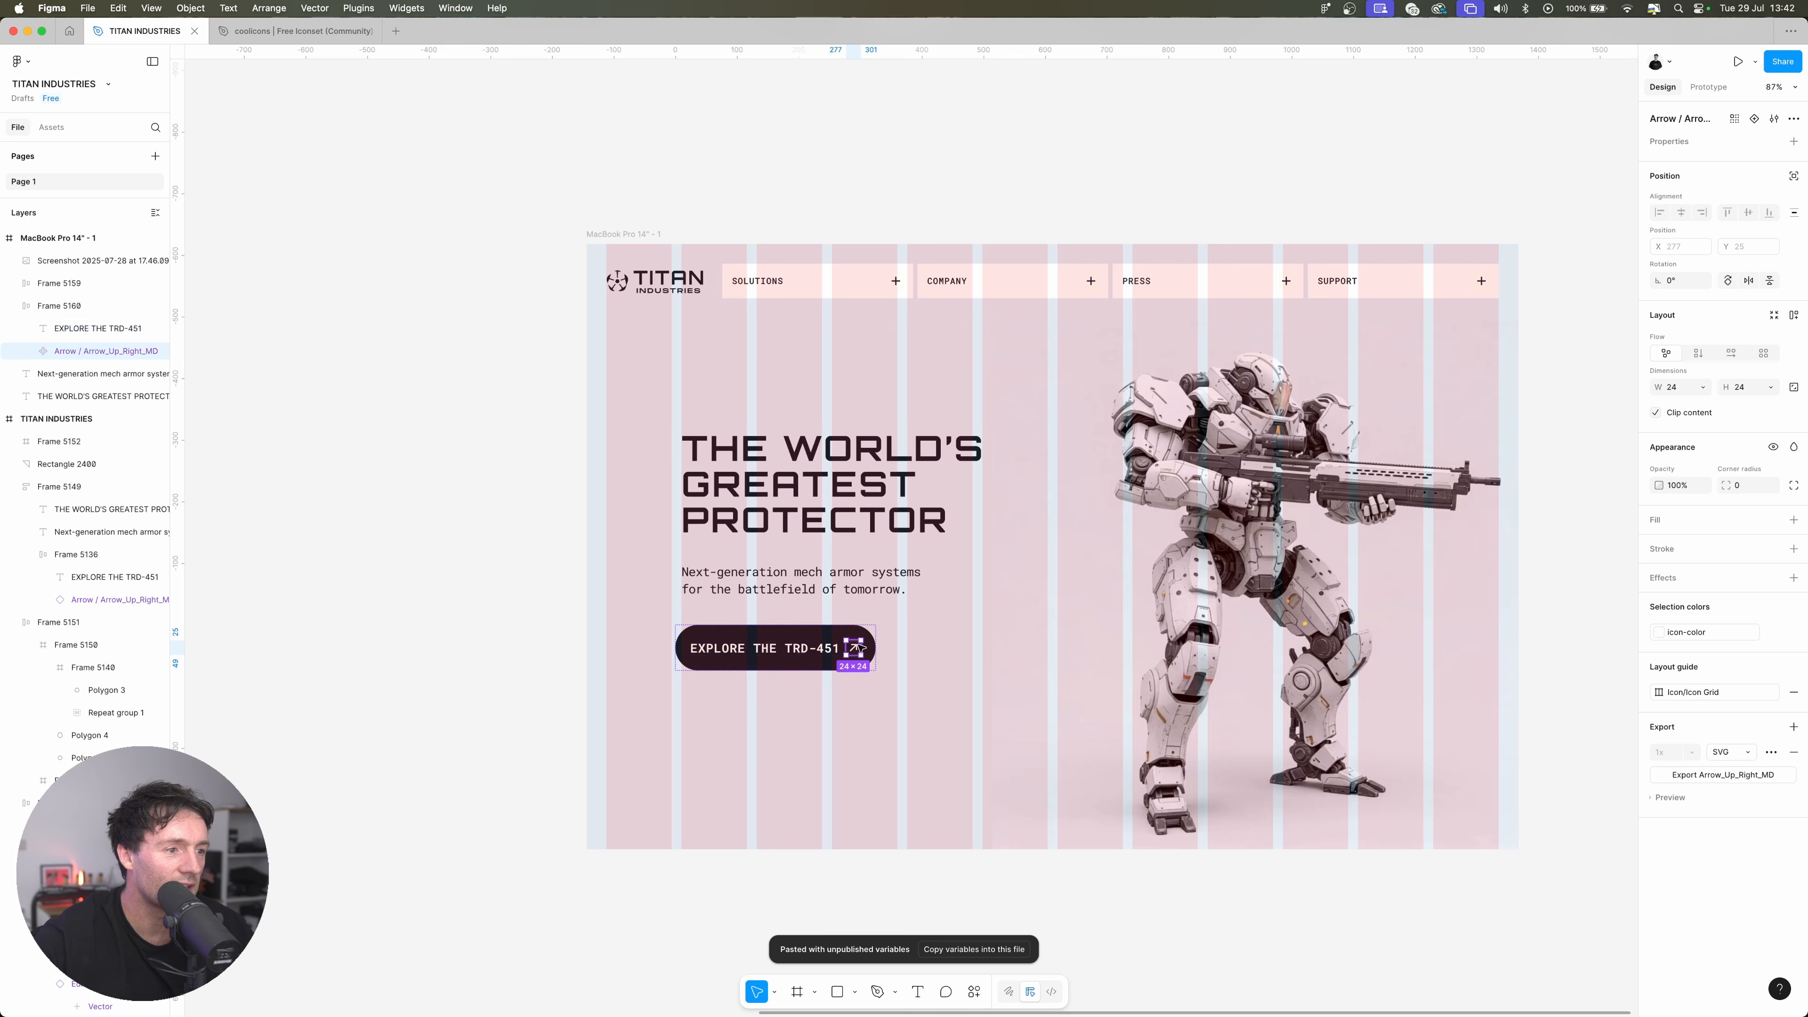
Set the EXPLORE THE TRD-451 button's item gap to 24, after trying 16, and its horizontal padding to 32
{"action": "left_click", "coordinate": [833, 643]}
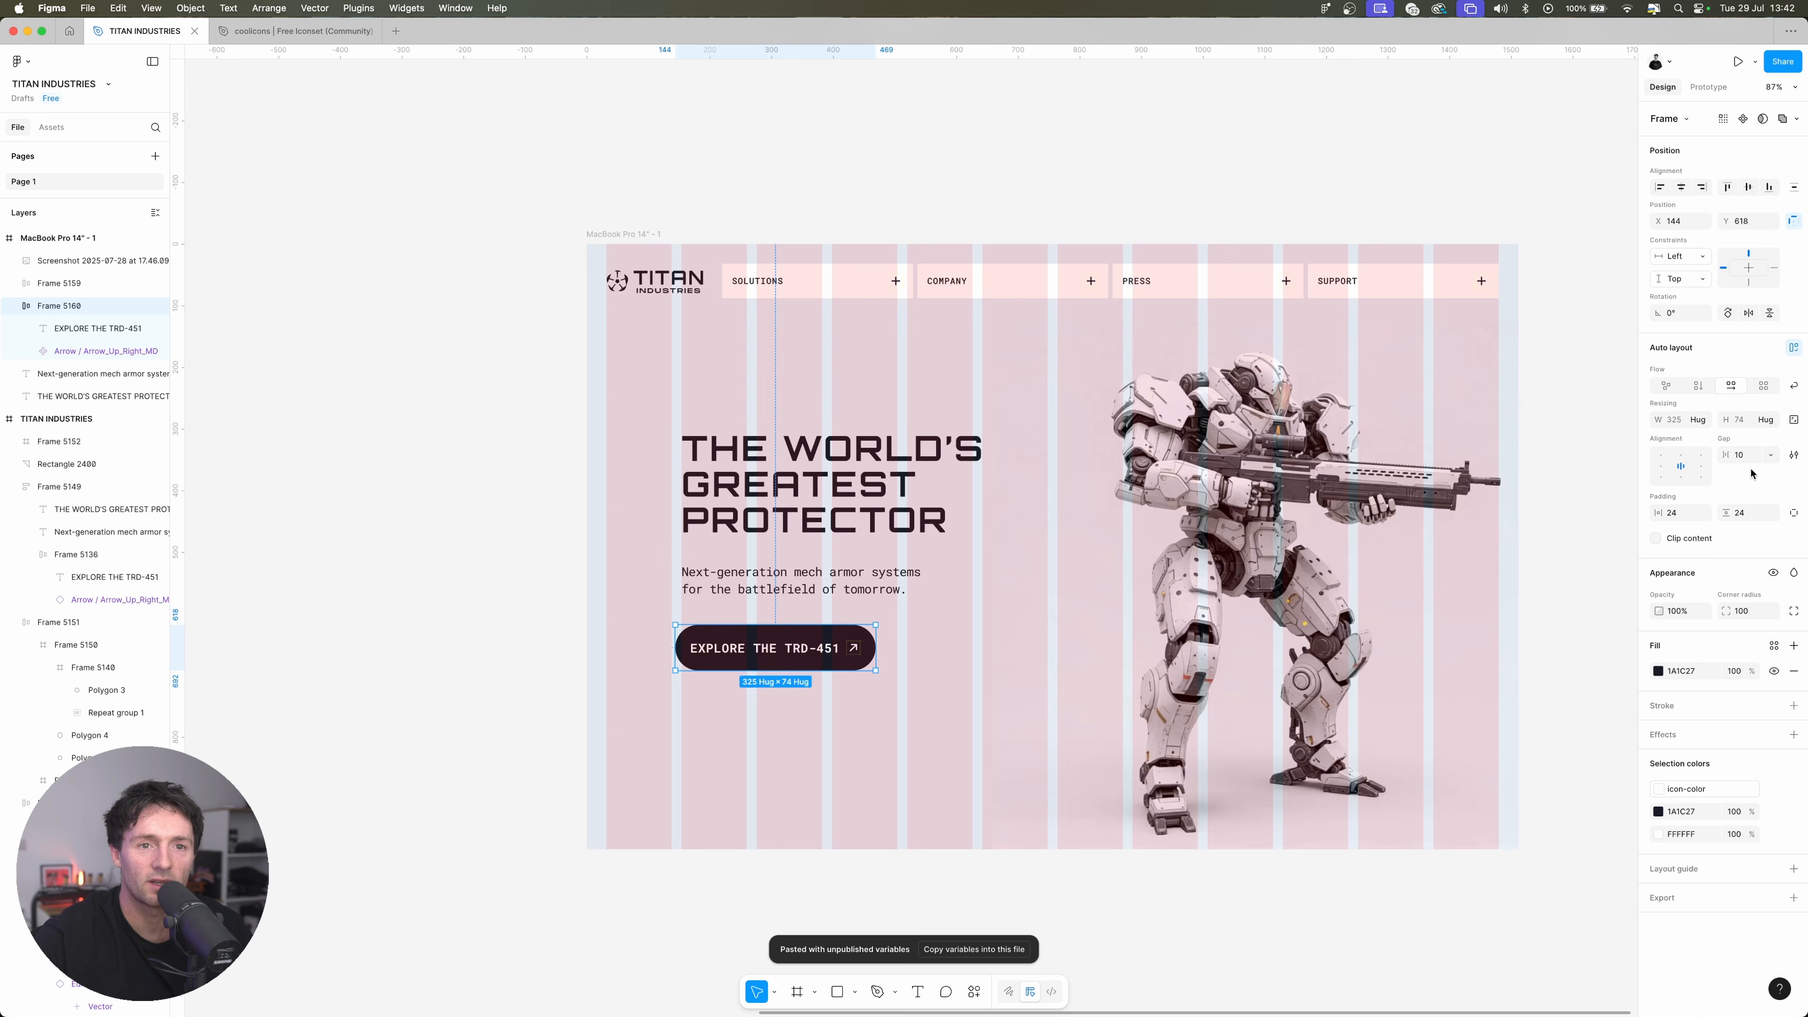
{"action": "left_click", "coordinate": [1751, 460]}
{"action": "type", "text": "16"}
{"action": "key", "text": "Return"}
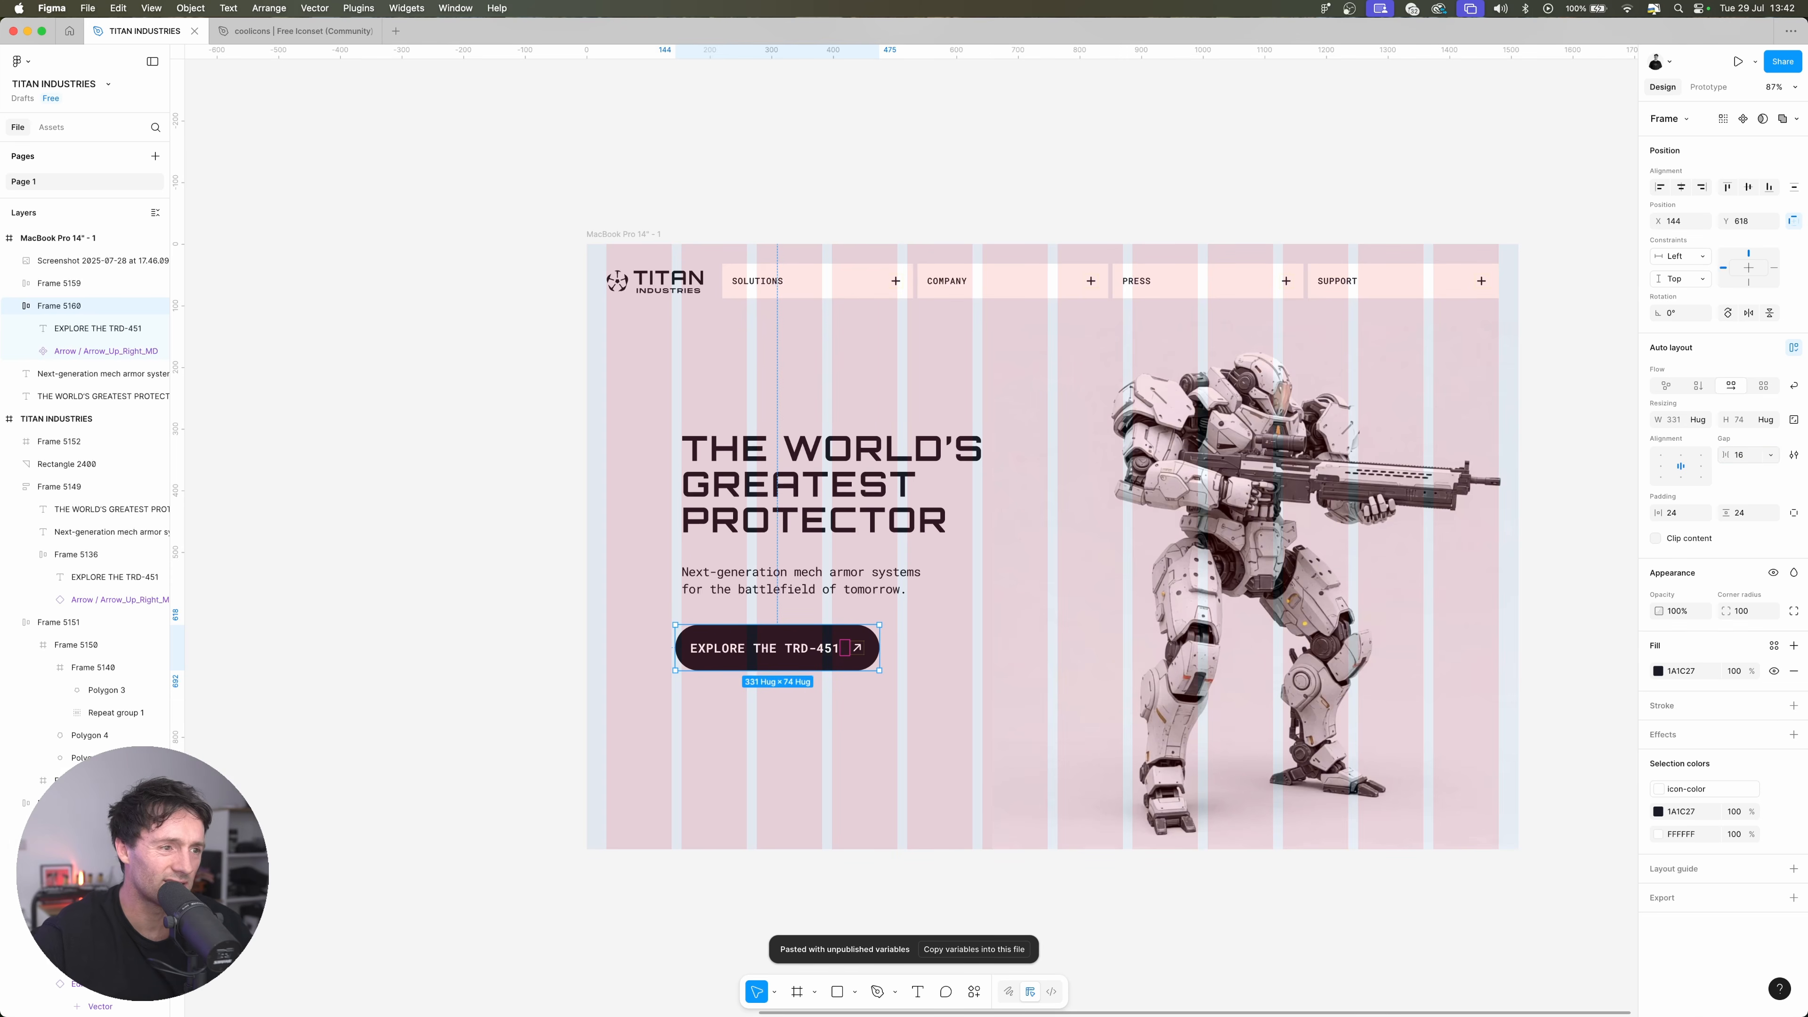
{"action": "type", "text": "24"}
{"action": "key", "text": "Return"}
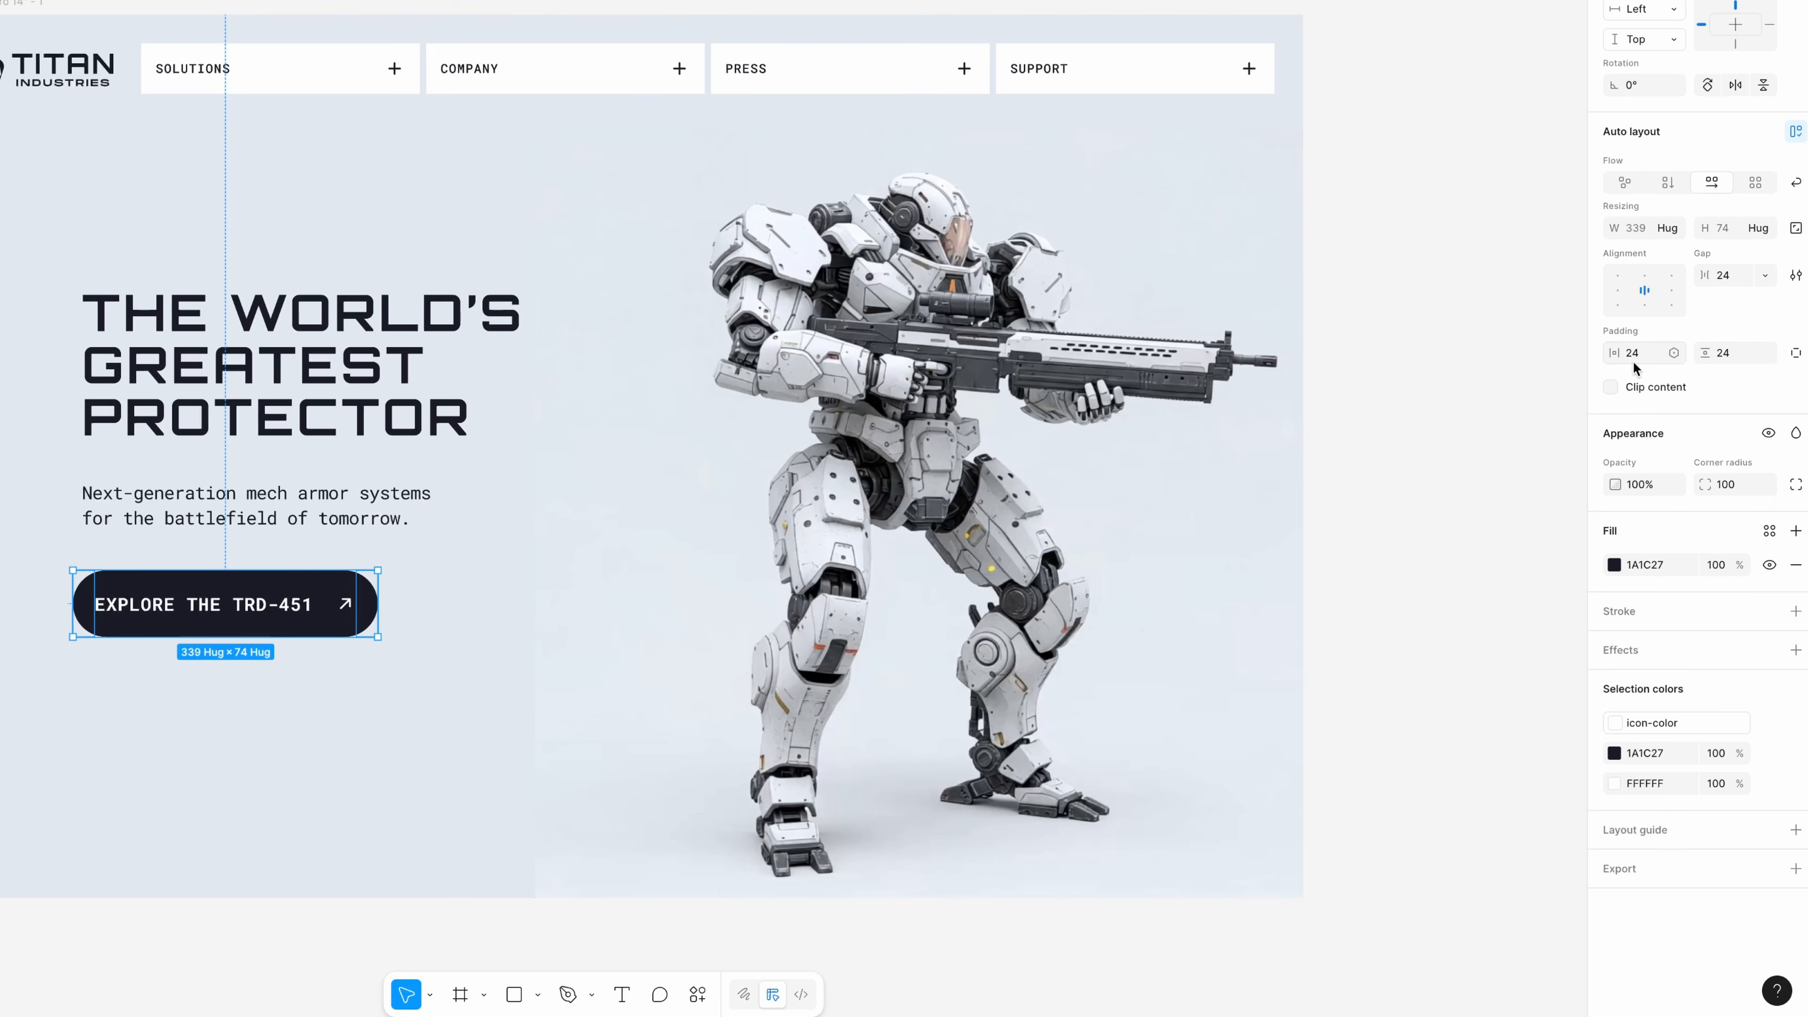
{"action": "type", "text": "32"}
{"action": "key", "text": "Return"}
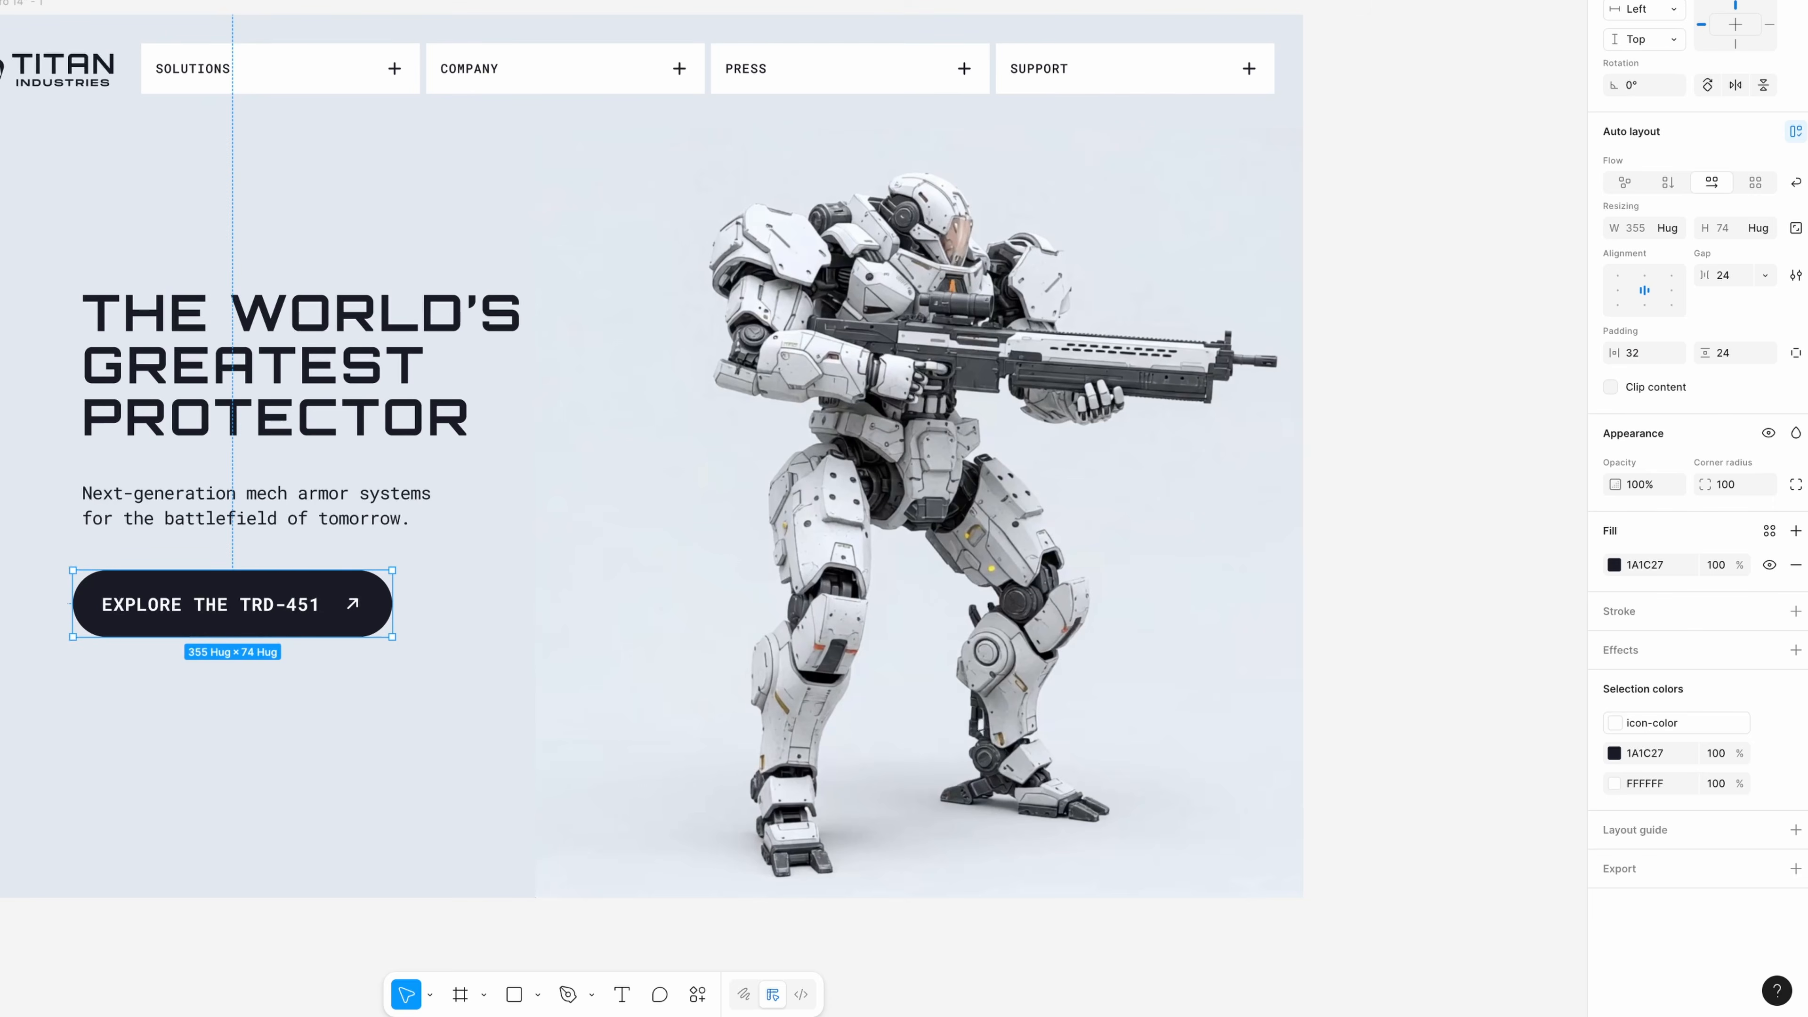
Combine the headline, supporting text and EXPLORE THE TRD-451 button into one auto layout frame
{"action": "left_click", "coordinate": [171, 929]}
{"action": "left_click", "coordinate": [253, 585]}
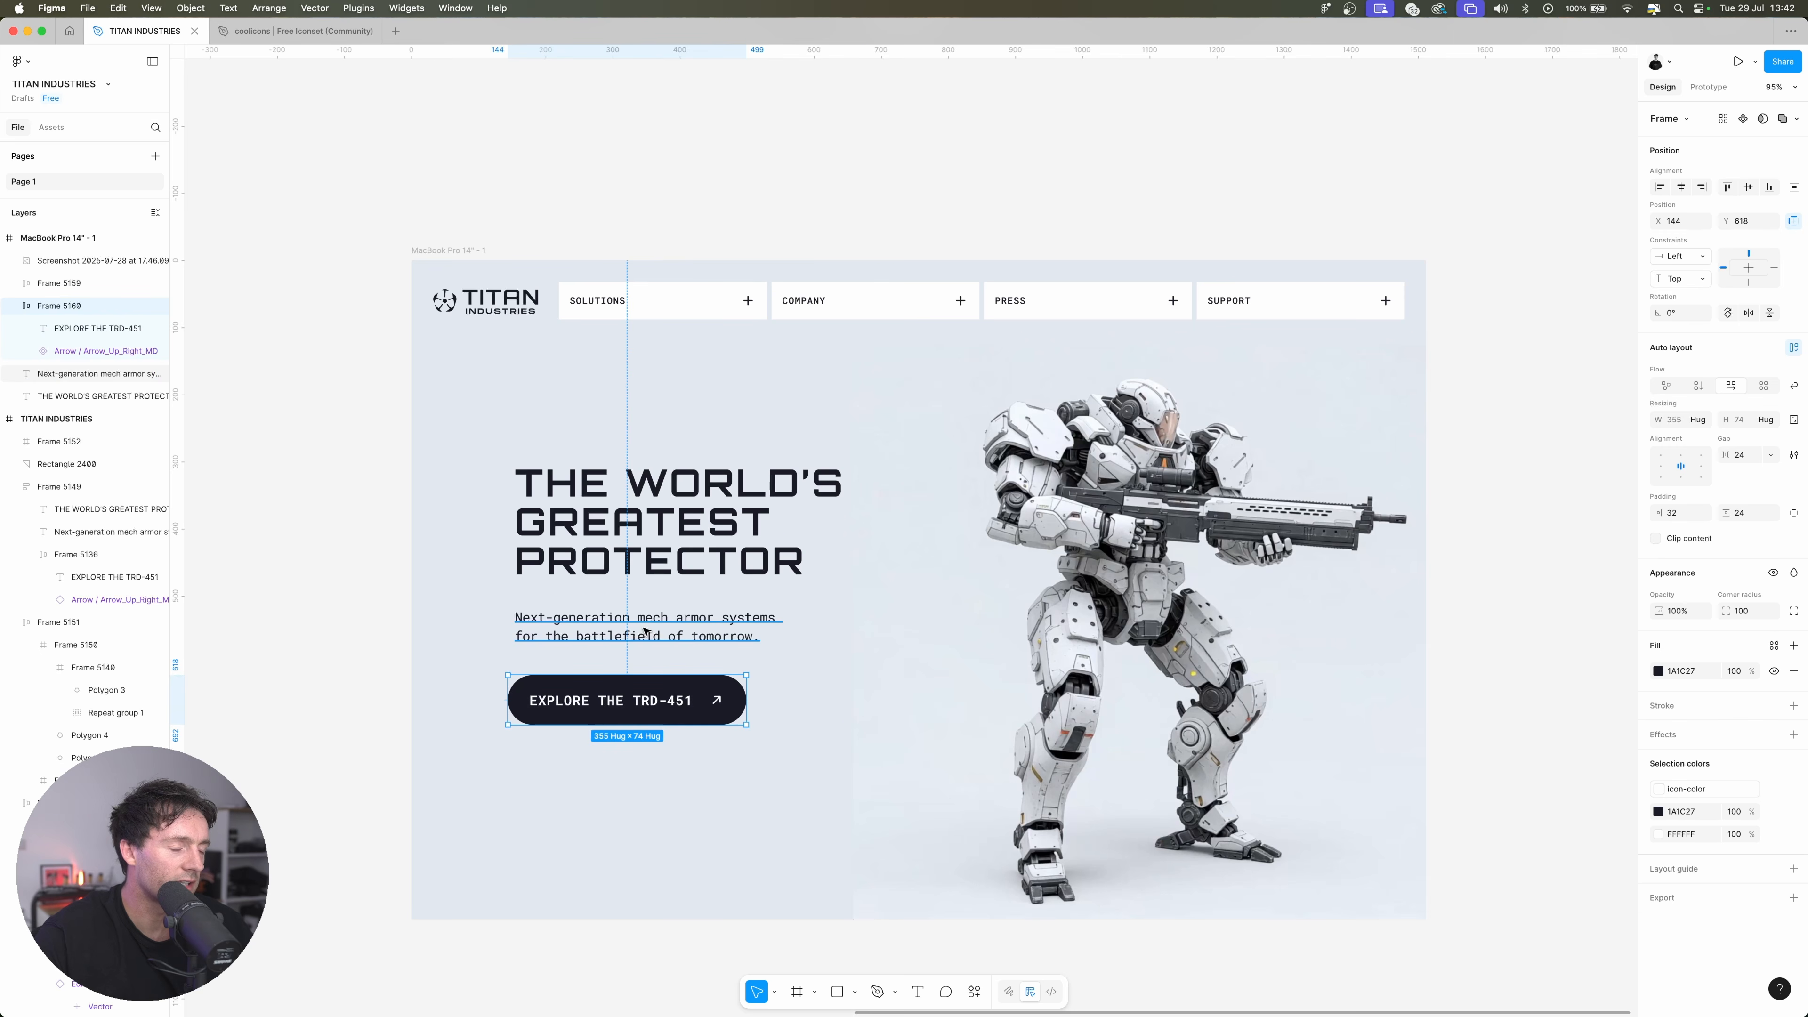
{"action": "left_click", "coordinate": [646, 631], "text": "shift"}
{"action": "left_click", "coordinate": [648, 548], "text": "shift"}
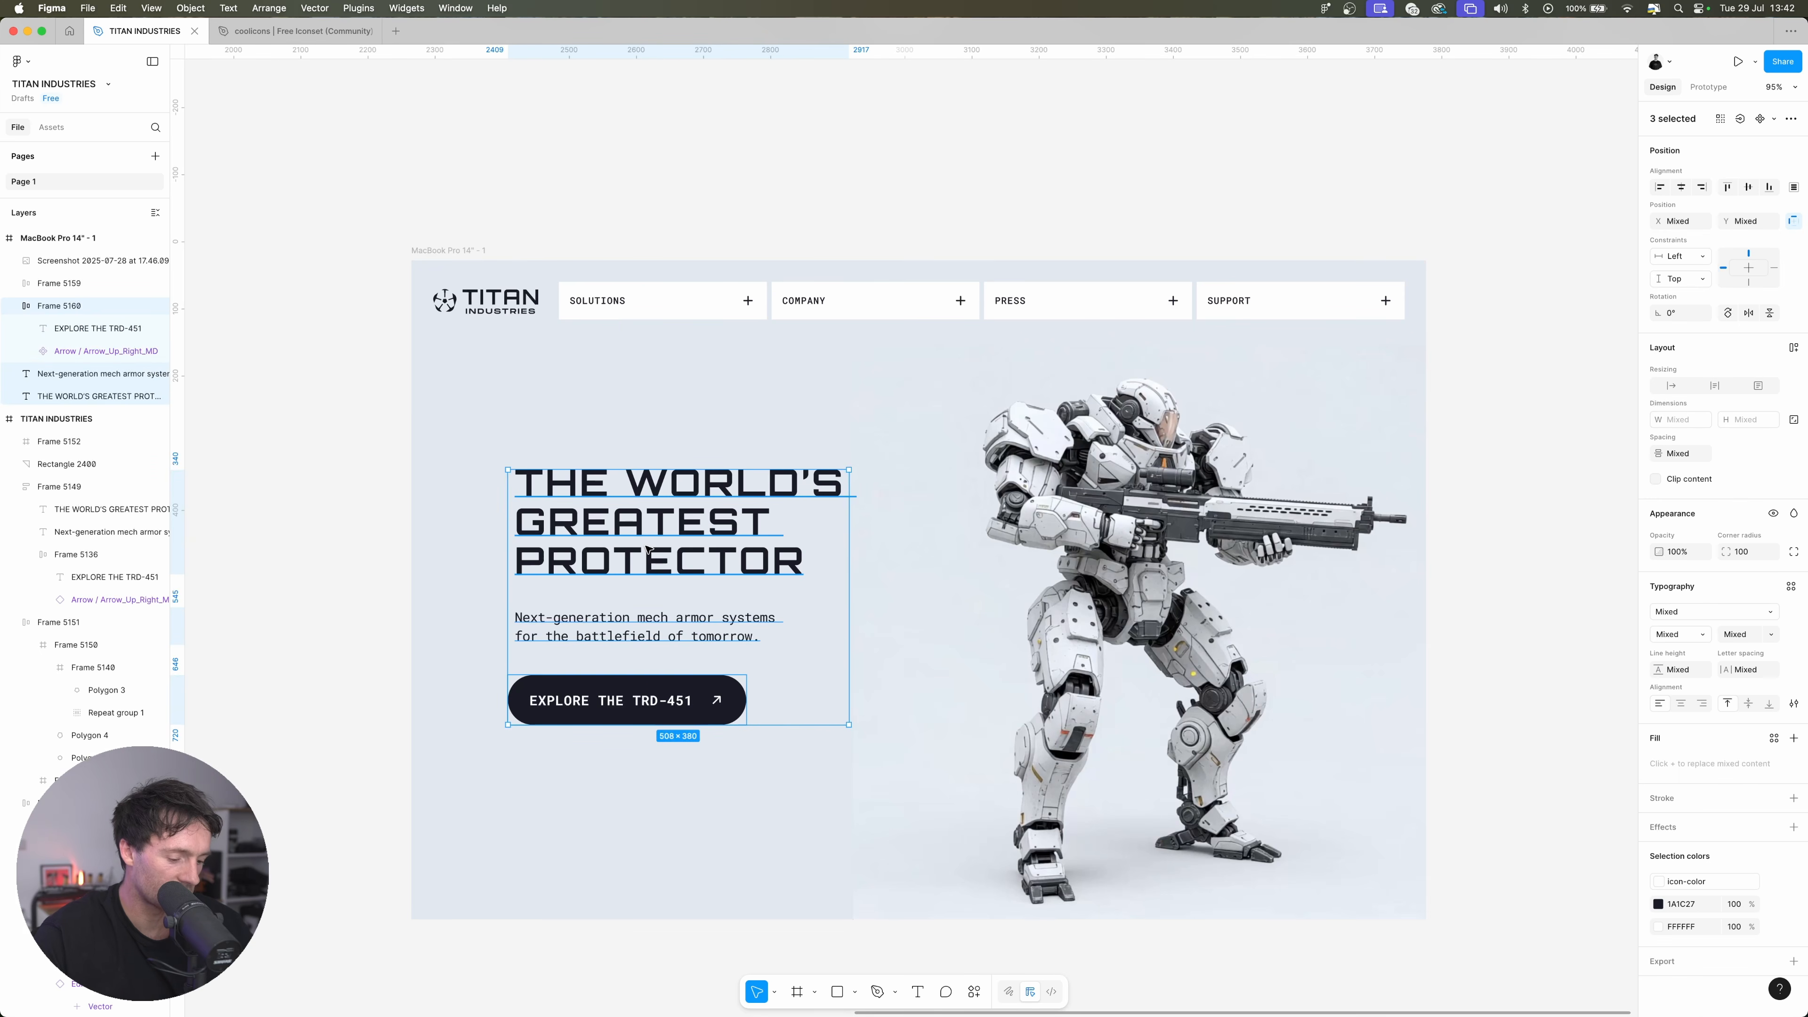
{"action": "key", "text": "shift+a"}
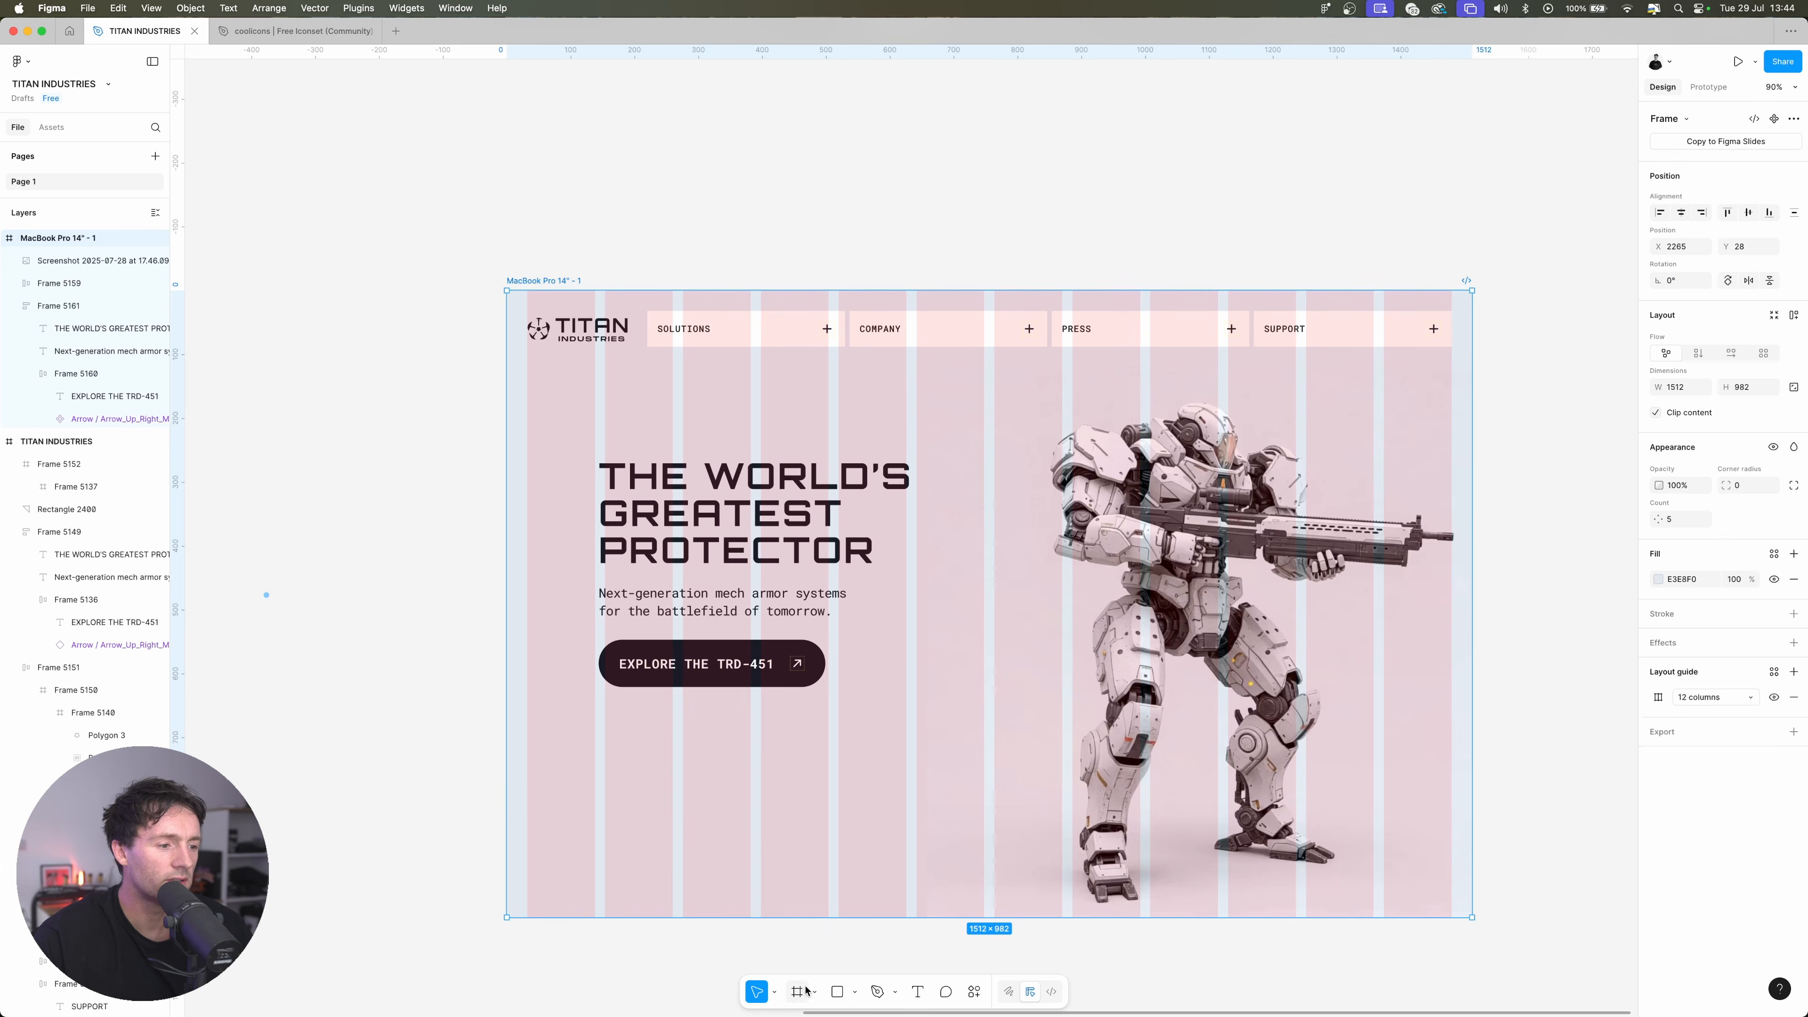
Draw a frame about 755 × 207 in the lower-left corner of the MacBook Pro frame and give it a white fill
{"action": "left_click", "coordinate": [806, 991]}
{"action": "left_click_drag", "start_coordinate": [506, 799], "coordinate": [989, 917]}
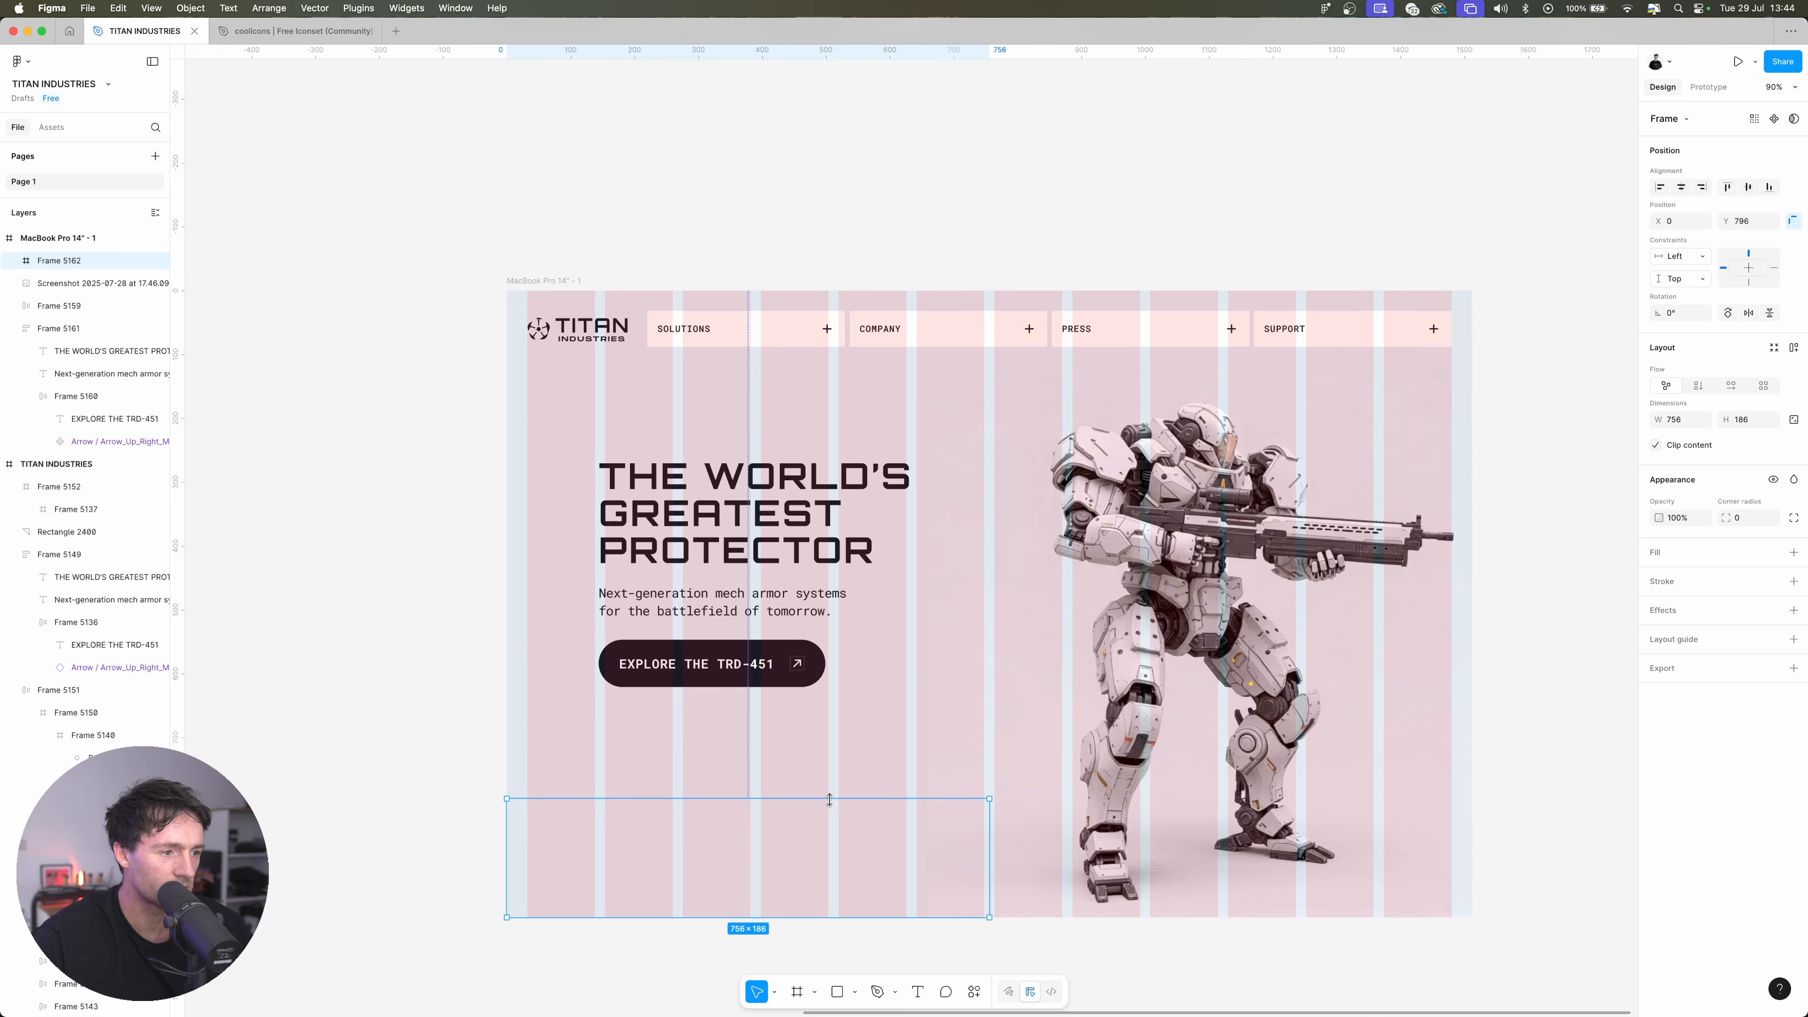
{"action": "left_click_drag", "start_coordinate": [830, 798], "coordinate": [830, 785]}
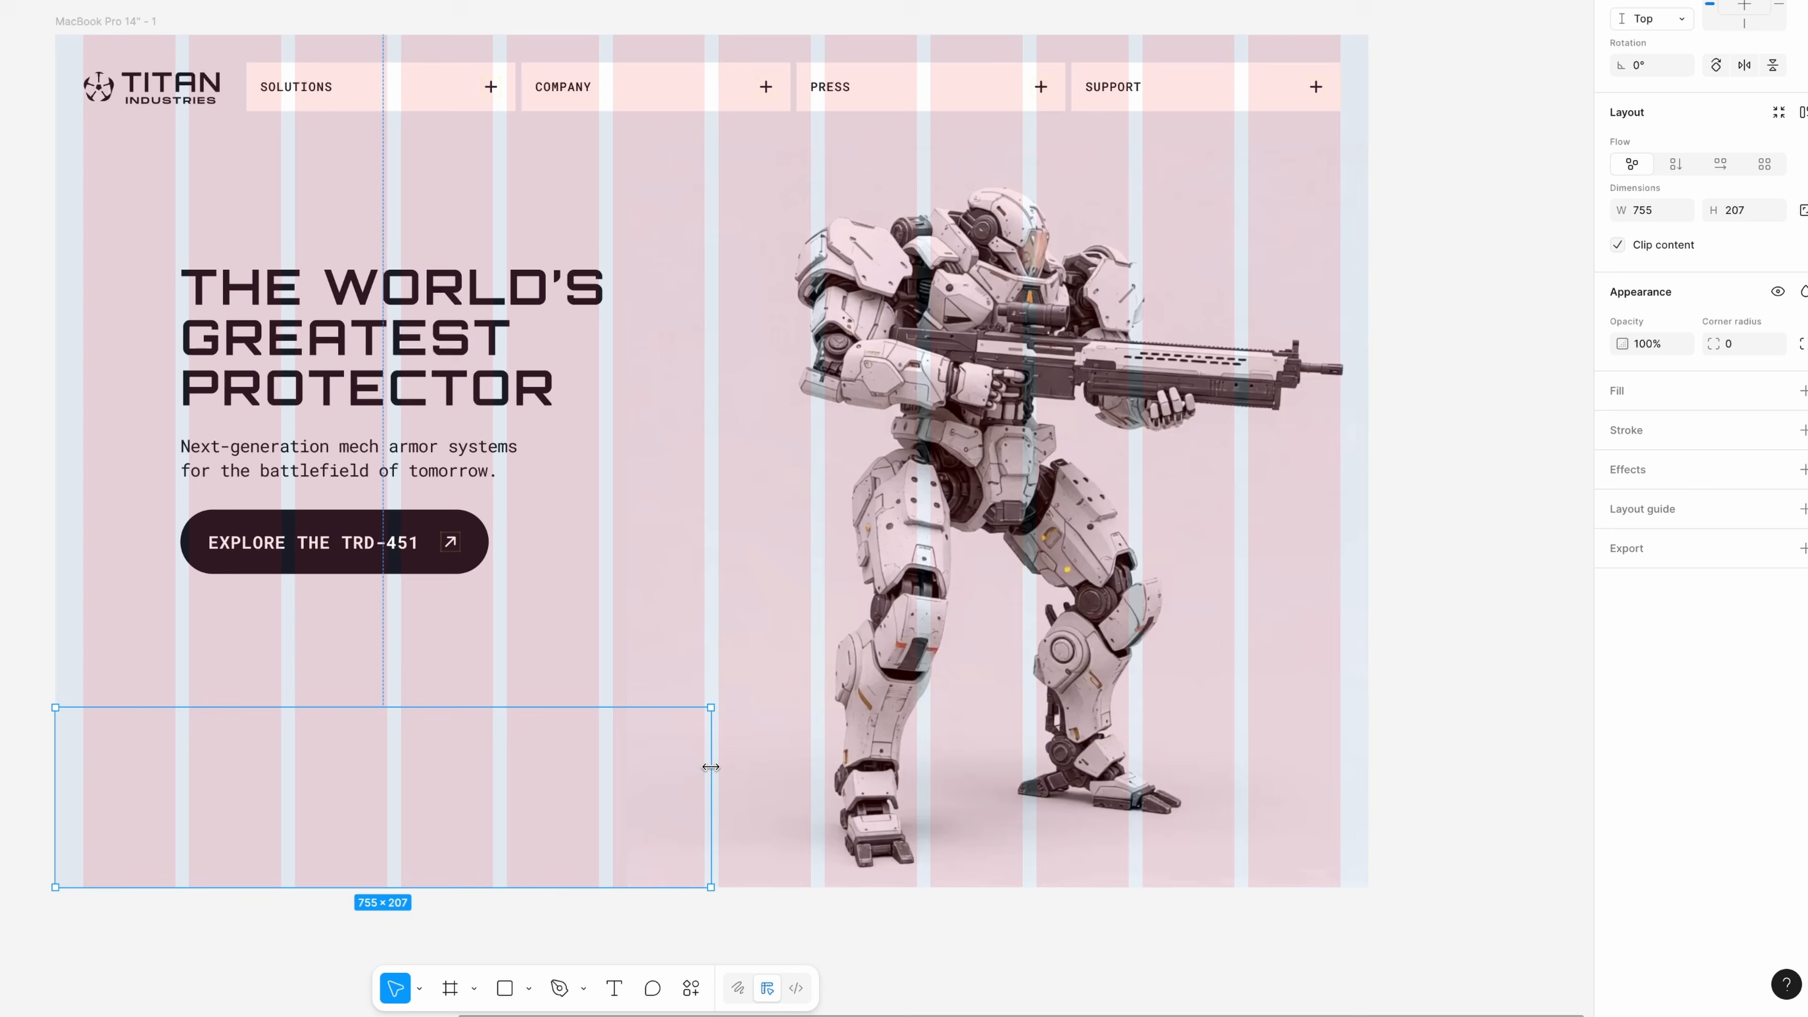
{"action": "left_click_drag", "start_coordinate": [989, 830], "coordinate": [988, 830]}
{"action": "left_click_drag", "start_coordinate": [711, 768], "coordinate": [712, 767]}
{"action": "left_click", "coordinate": [1633, 392]}
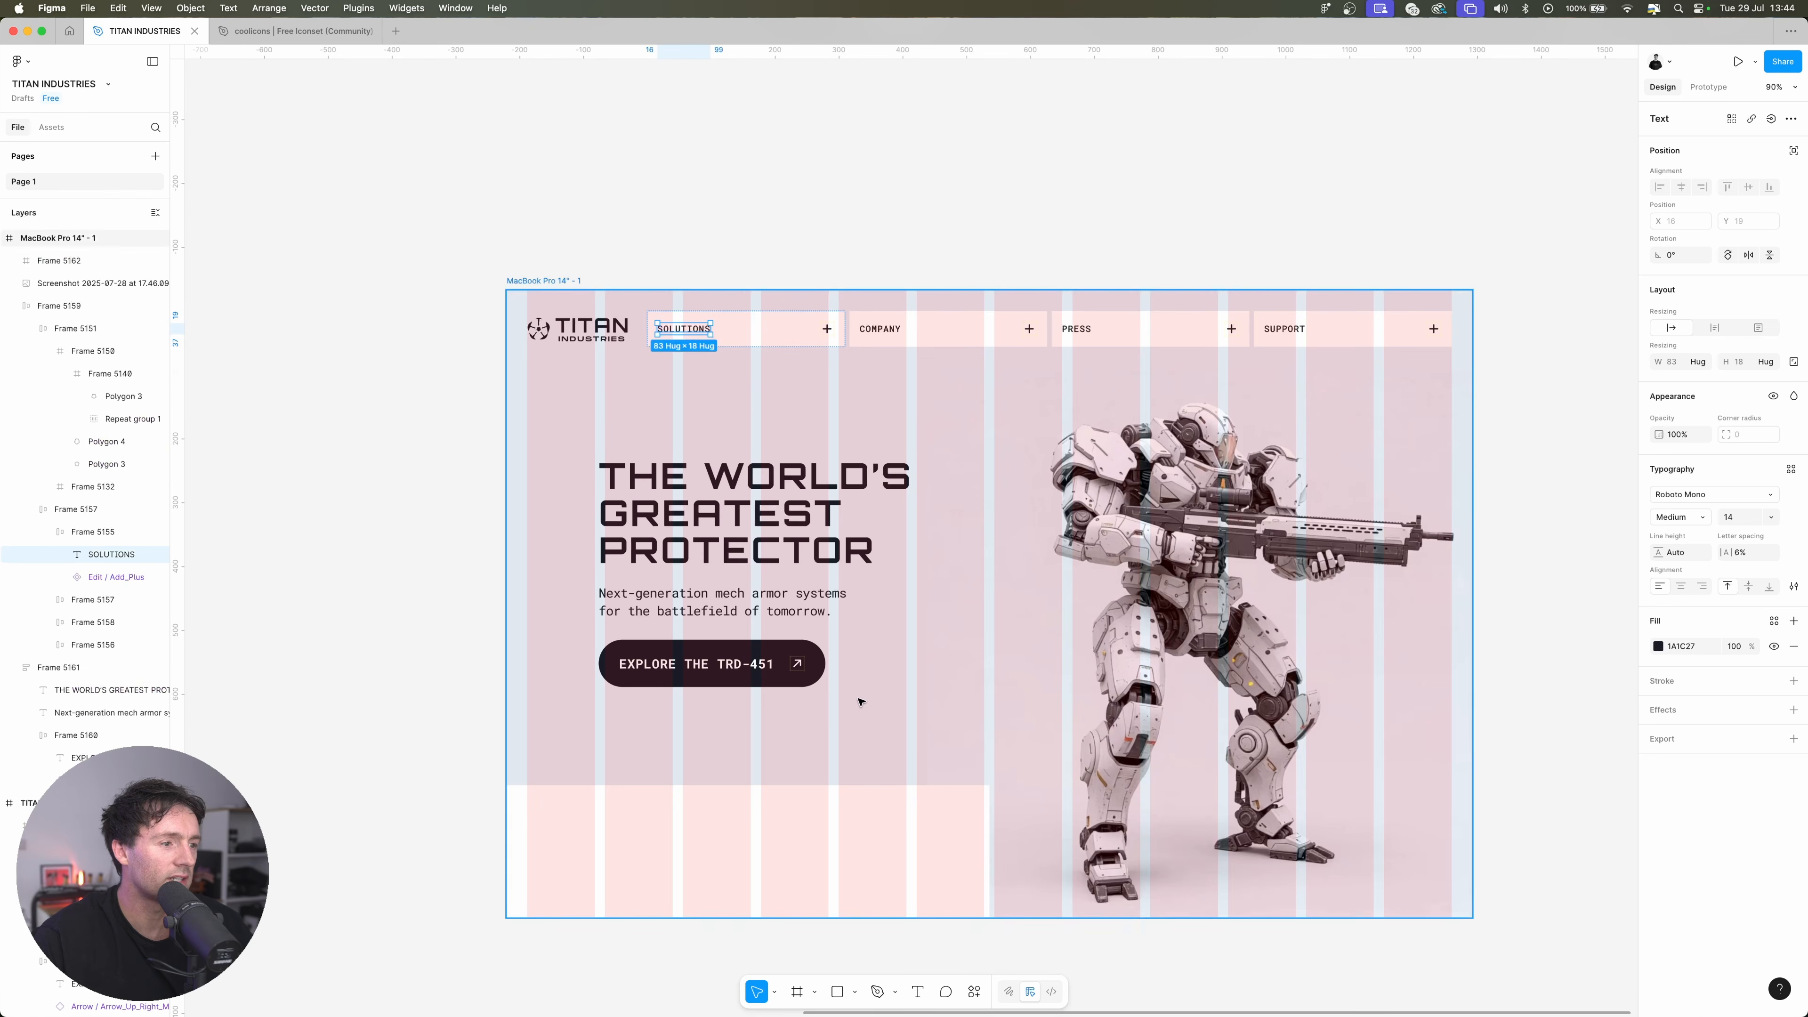
Paste a copy of the SOLUTIONS label into the new white frame and change its text to "INNOVATIONS"
{"action": "left_click", "coordinate": [759, 844]}
{"action": "key", "text": "super+v"}
{"action": "double_click", "coordinate": [558, 805]}
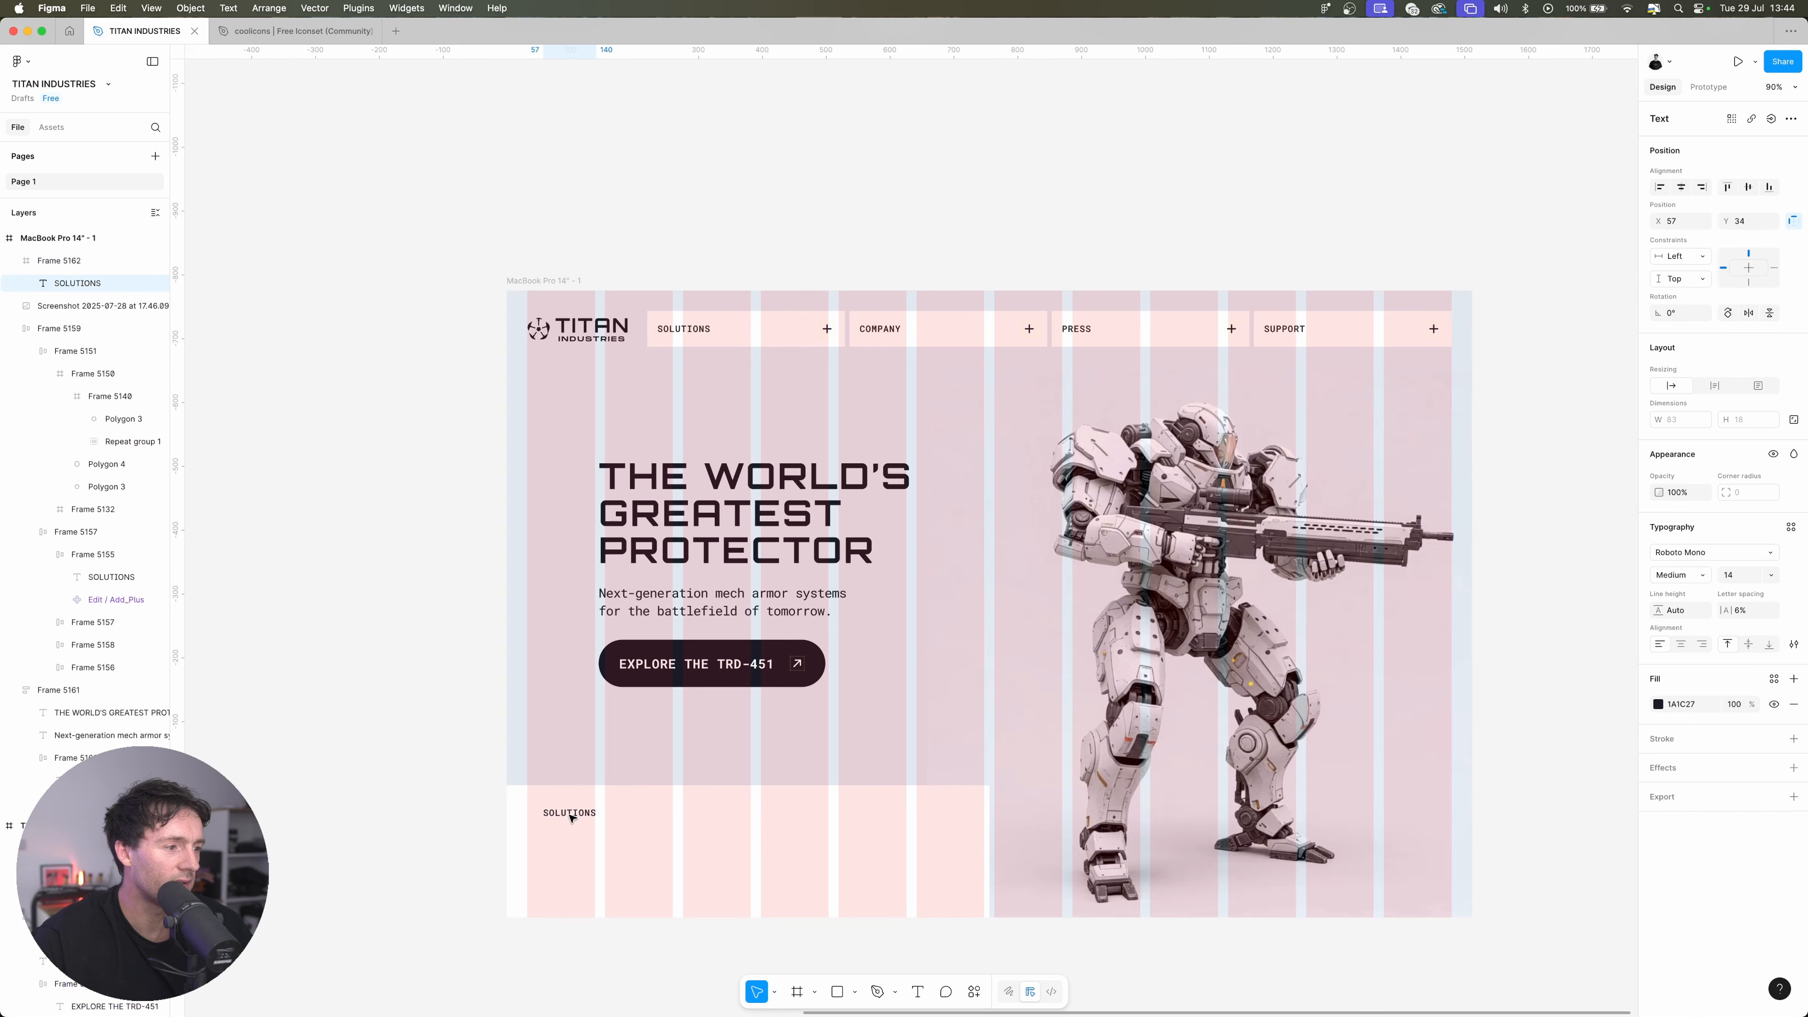
{"action": "type", "text": "INNOVATIONS"}
Set the INNOVATIONS heading in Orbitron Medium, size 24, and place it at X 40, Y 38 in the white frame
{"action": "key", "text": "super+a"}
{"action": "left_click", "coordinate": [1715, 555]}
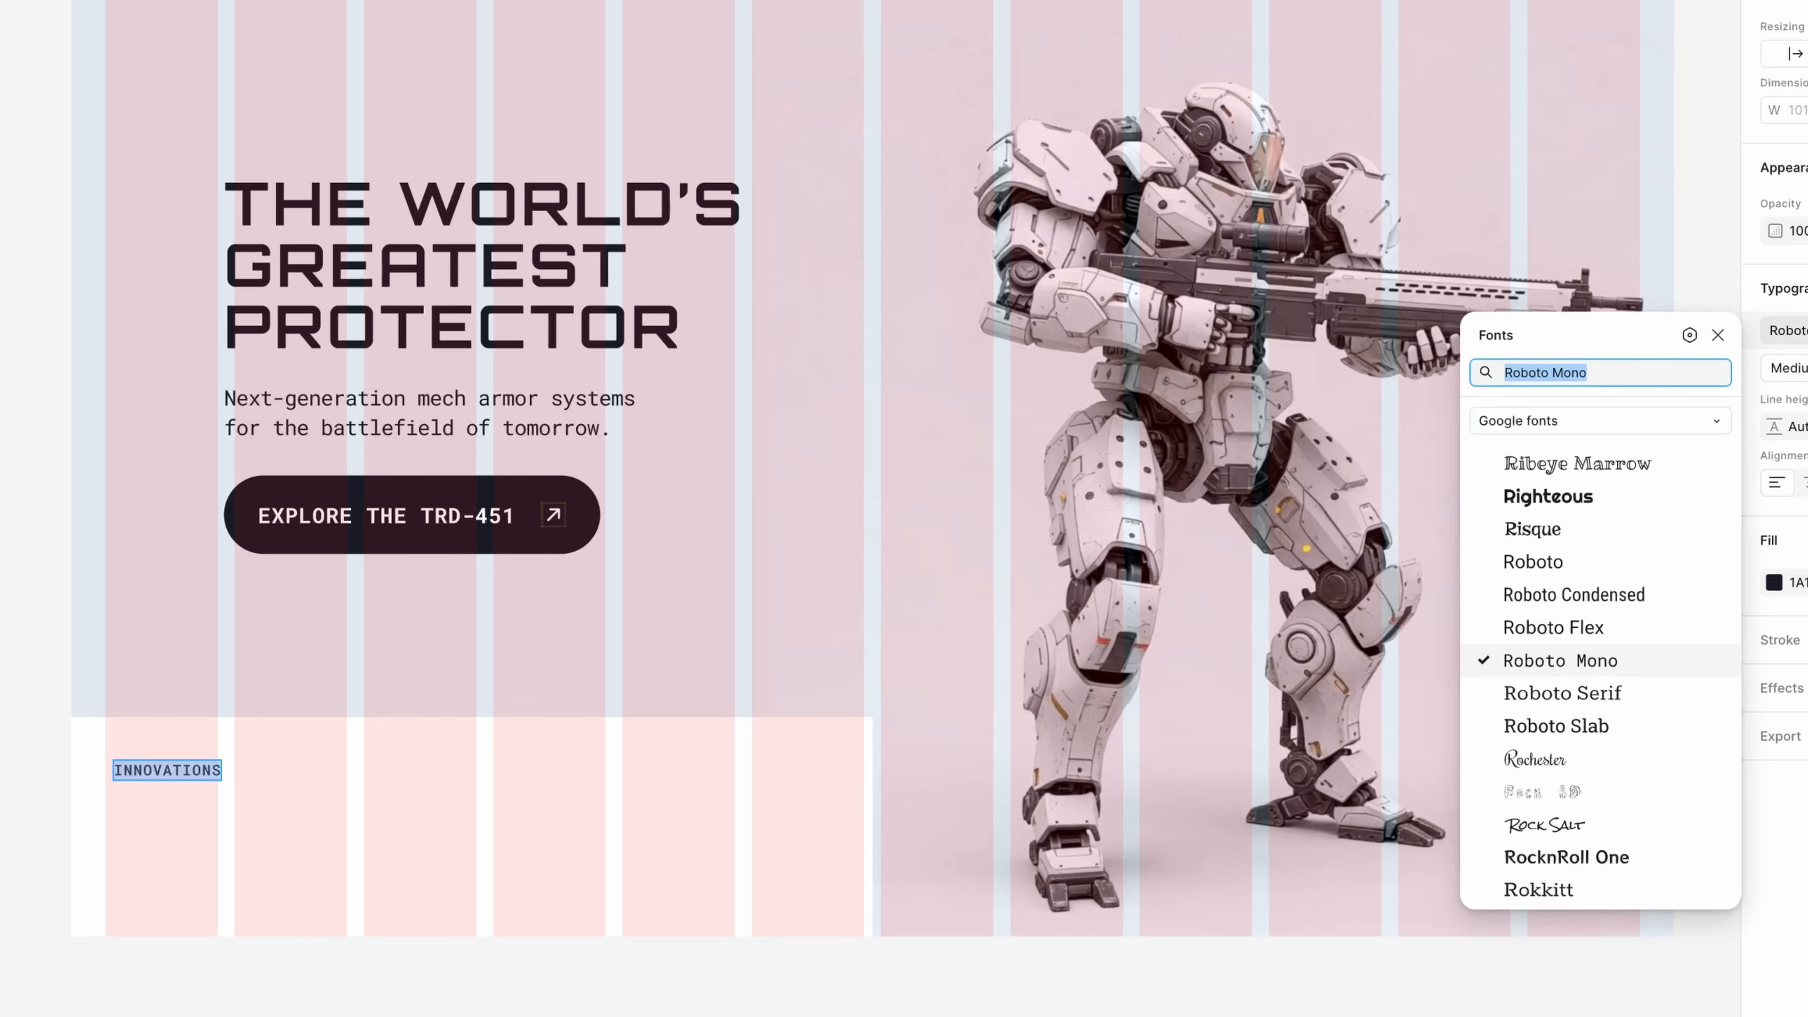
{"action": "type", "text": "orb"}
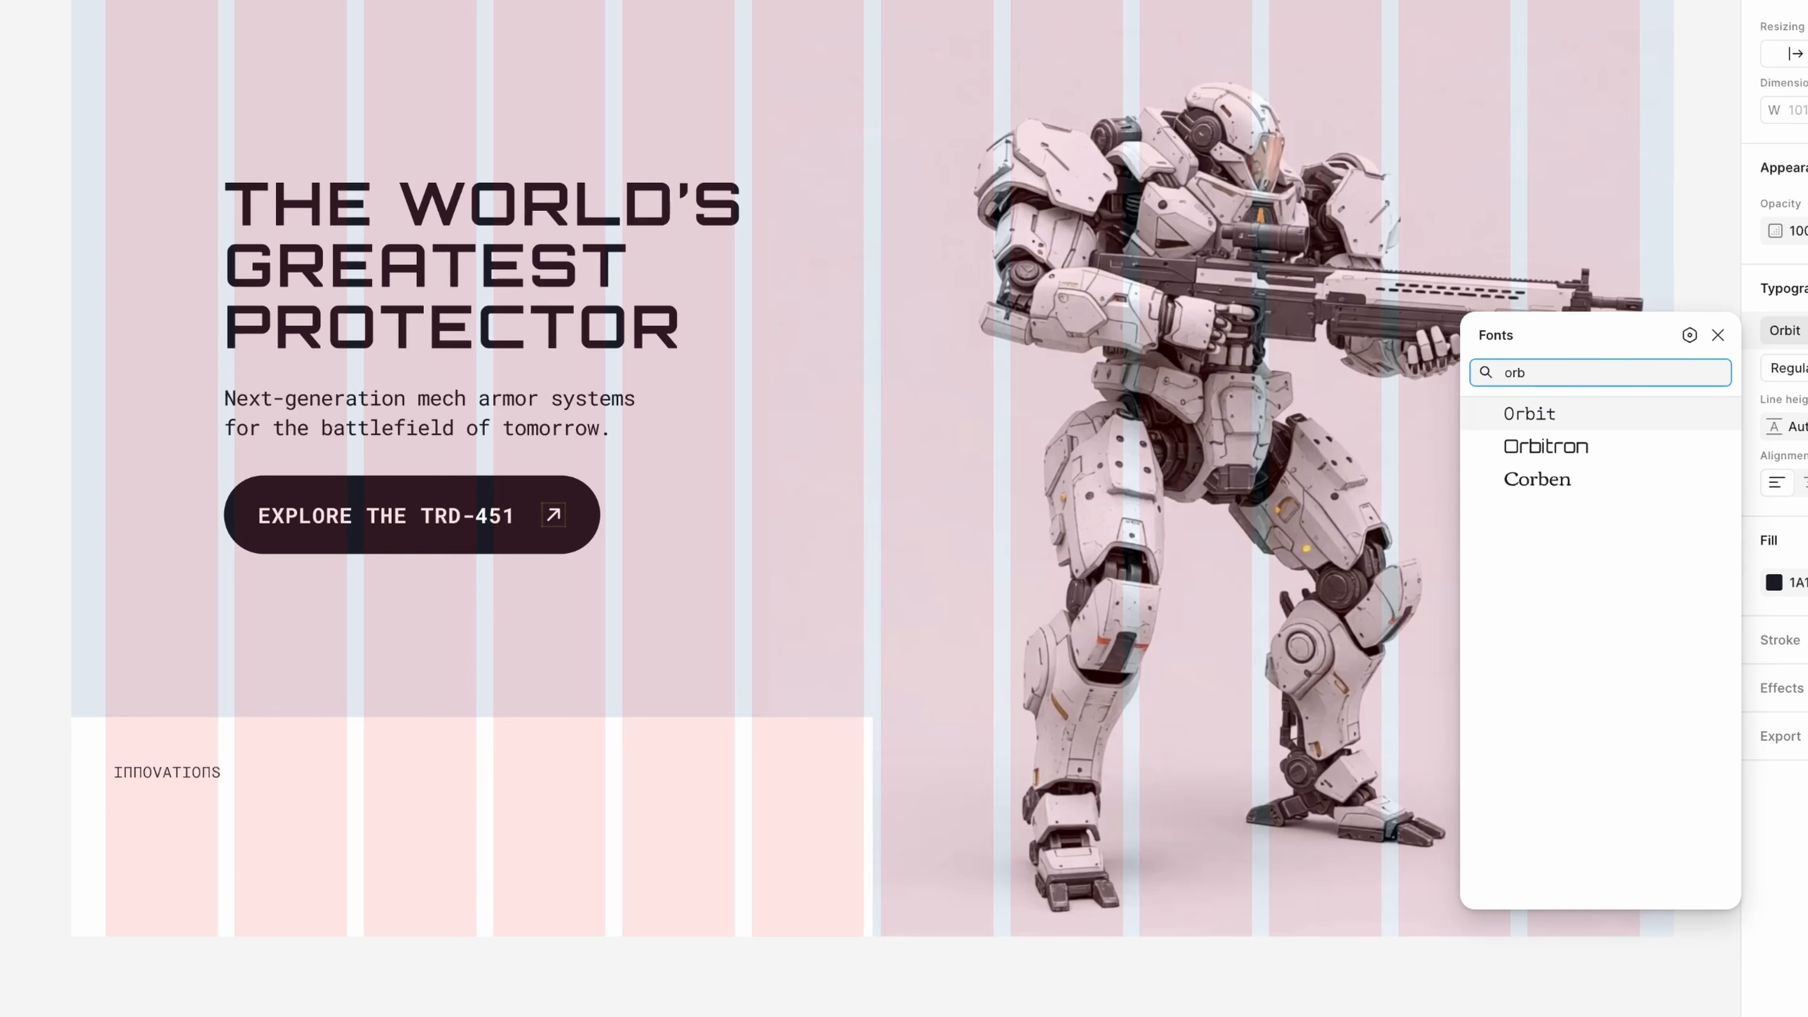
{"action": "left_click", "coordinate": [1586, 445]}
{"action": "key", "text": "Escape"}
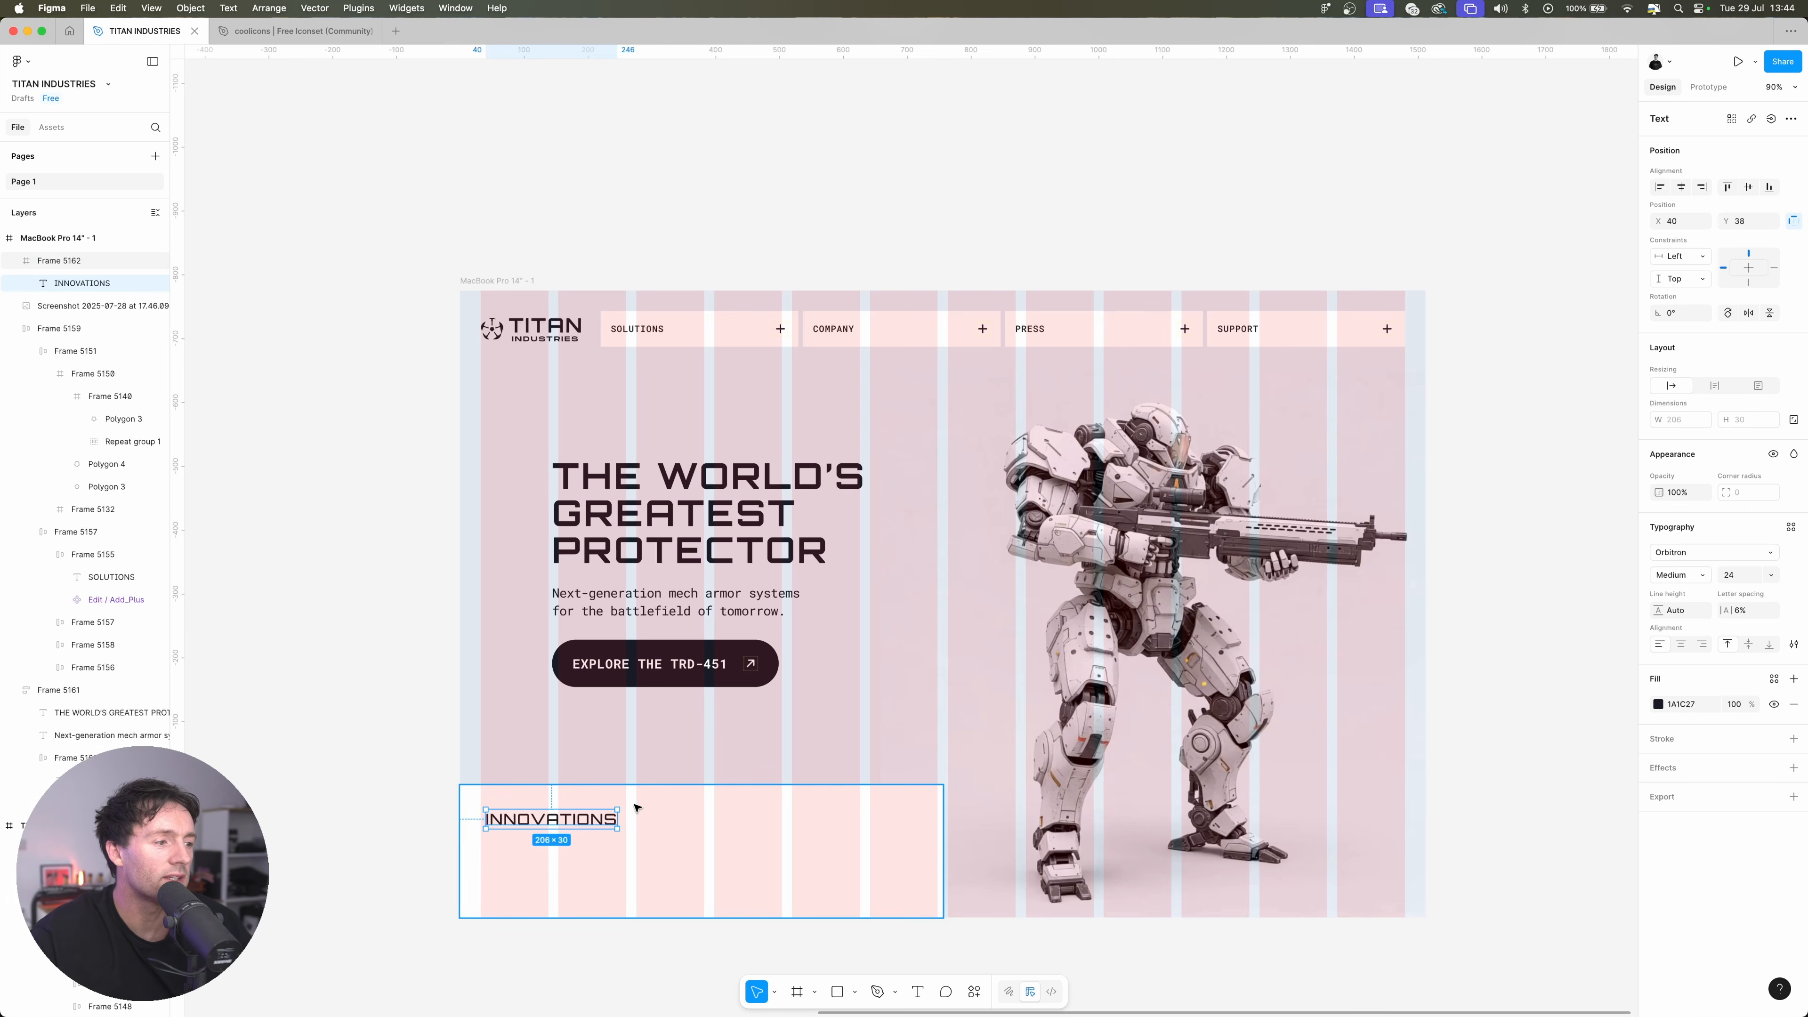
Wrap the INNOVATIONS heading in an auto layout frame with horizontal padding 0 and vertical padding 16
{"action": "key", "text": "shift+a"}
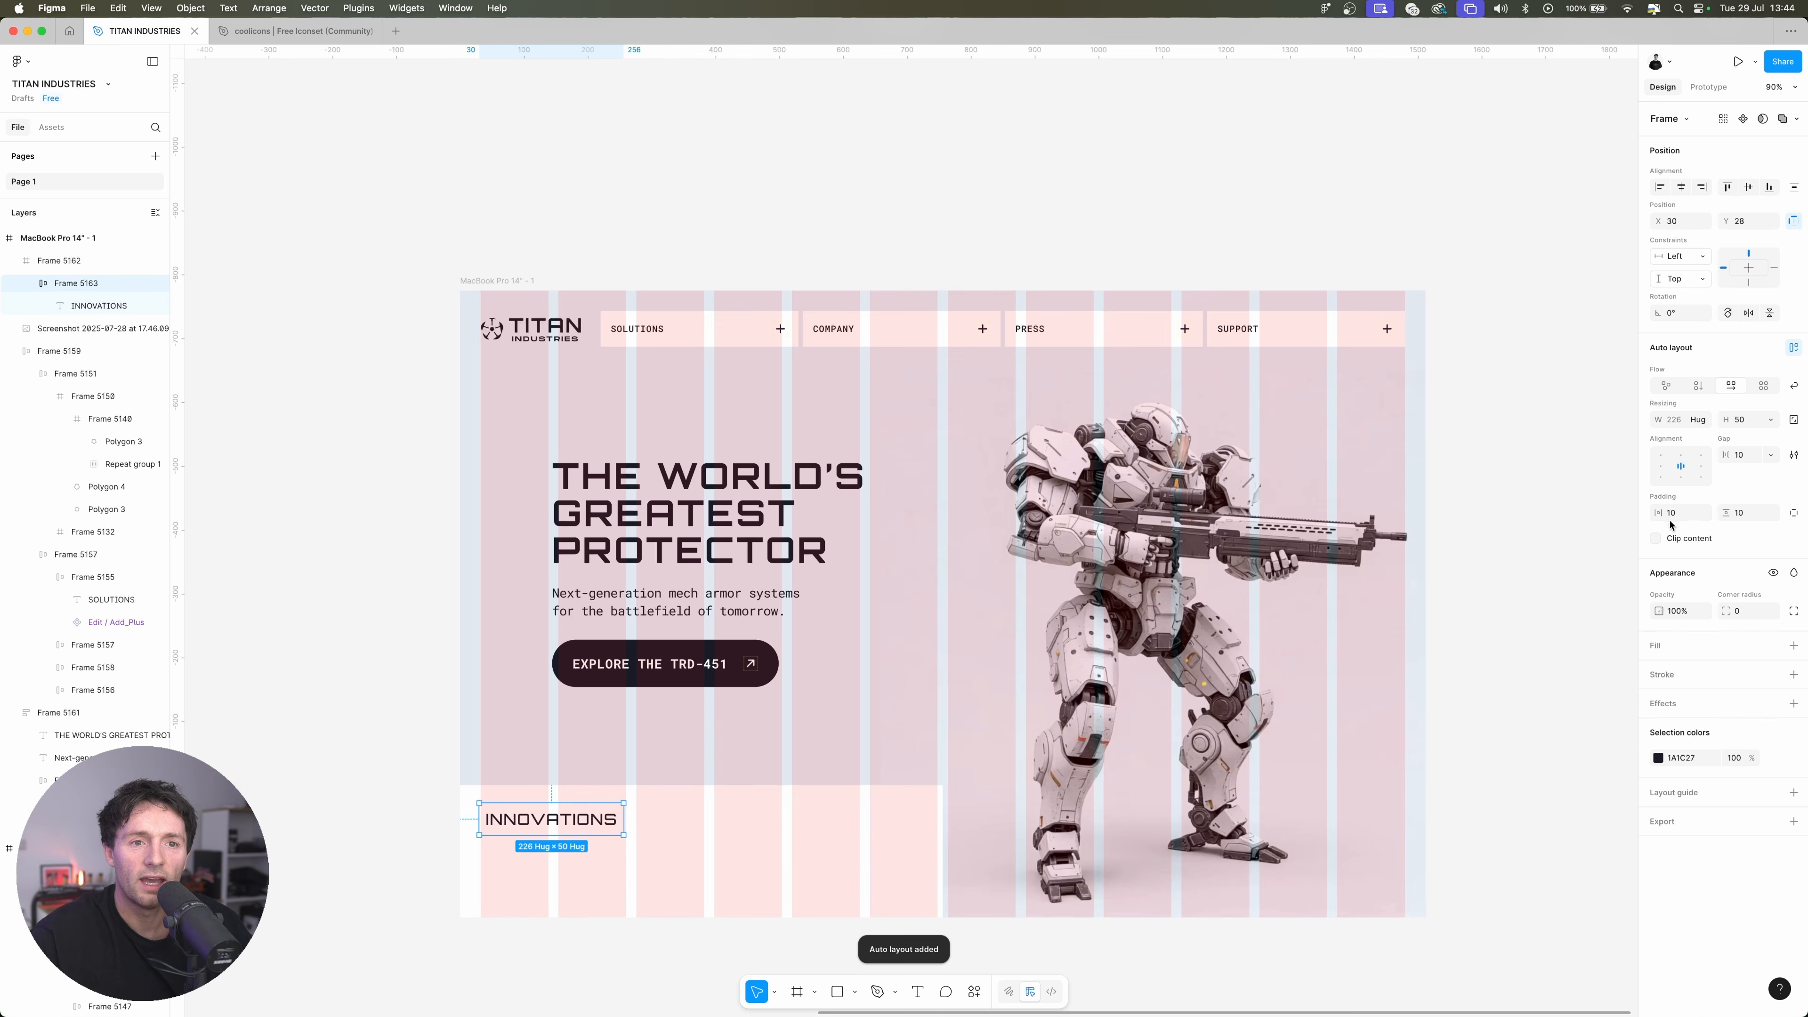
{"action": "left_click", "coordinate": [1679, 513]}
{"action": "type", "text": "0"}
{"action": "key", "text": "Return"}
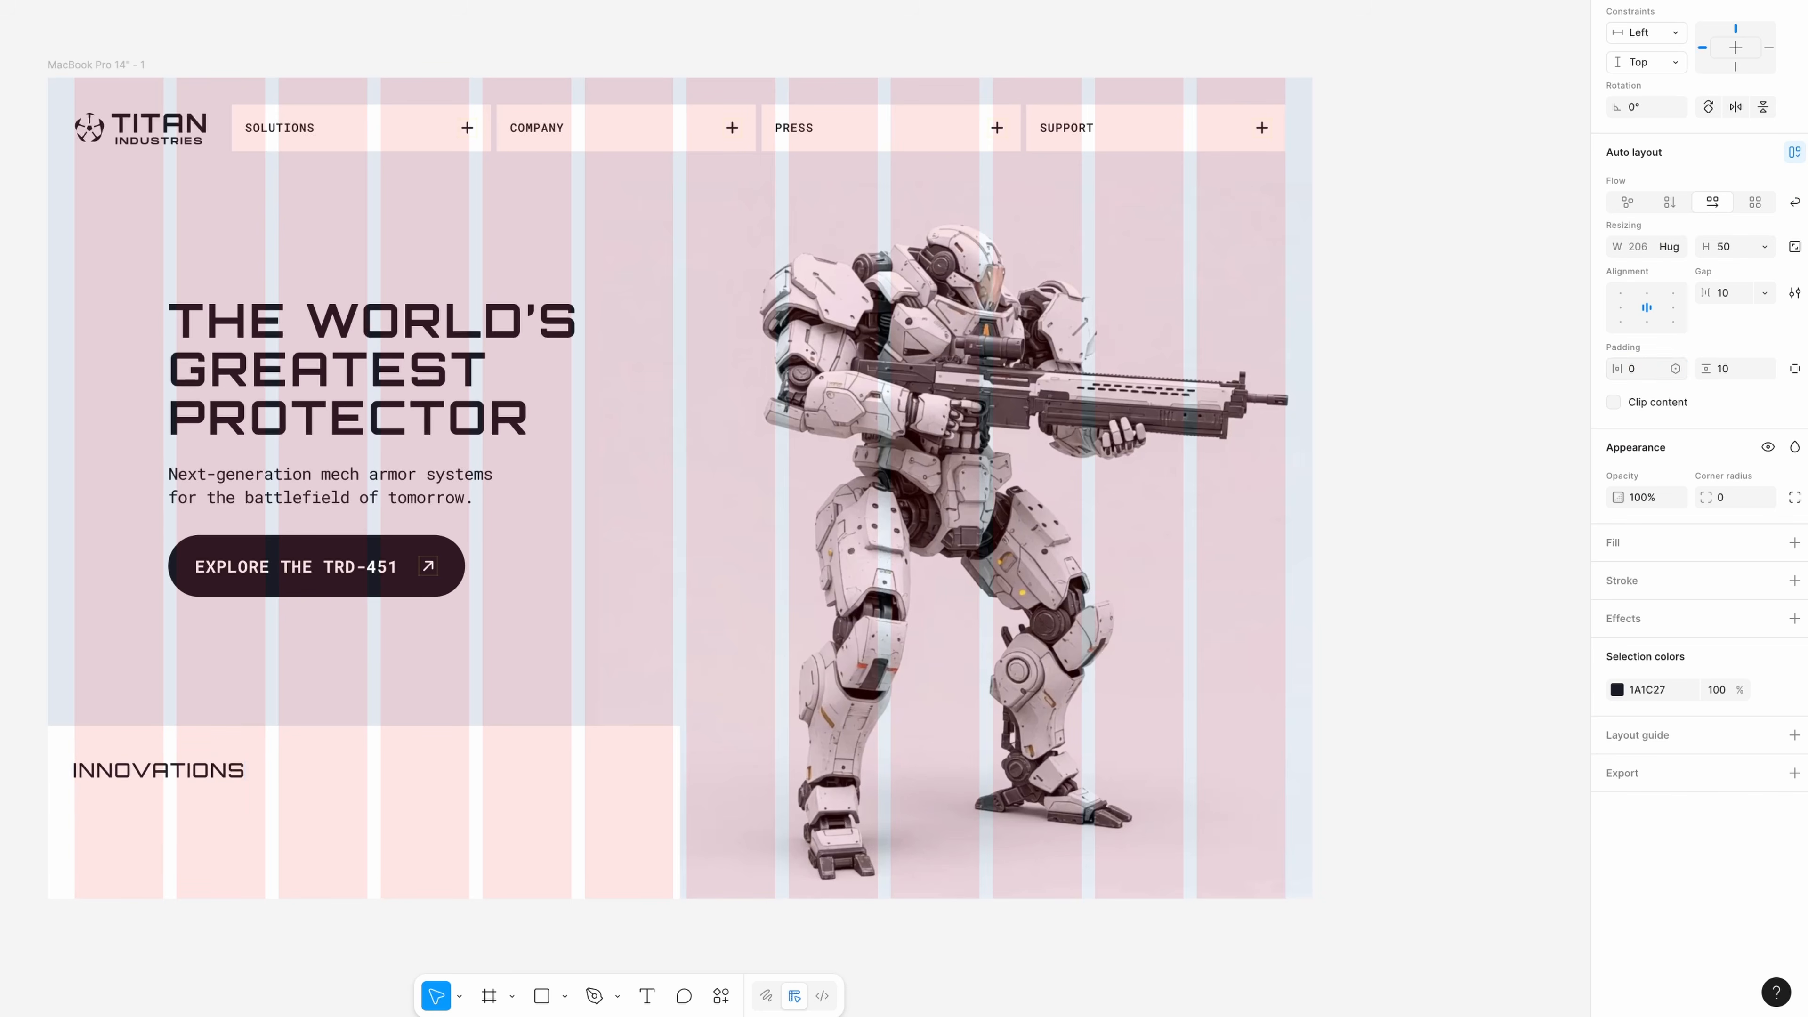
{"action": "left_click", "coordinate": [1752, 377]}
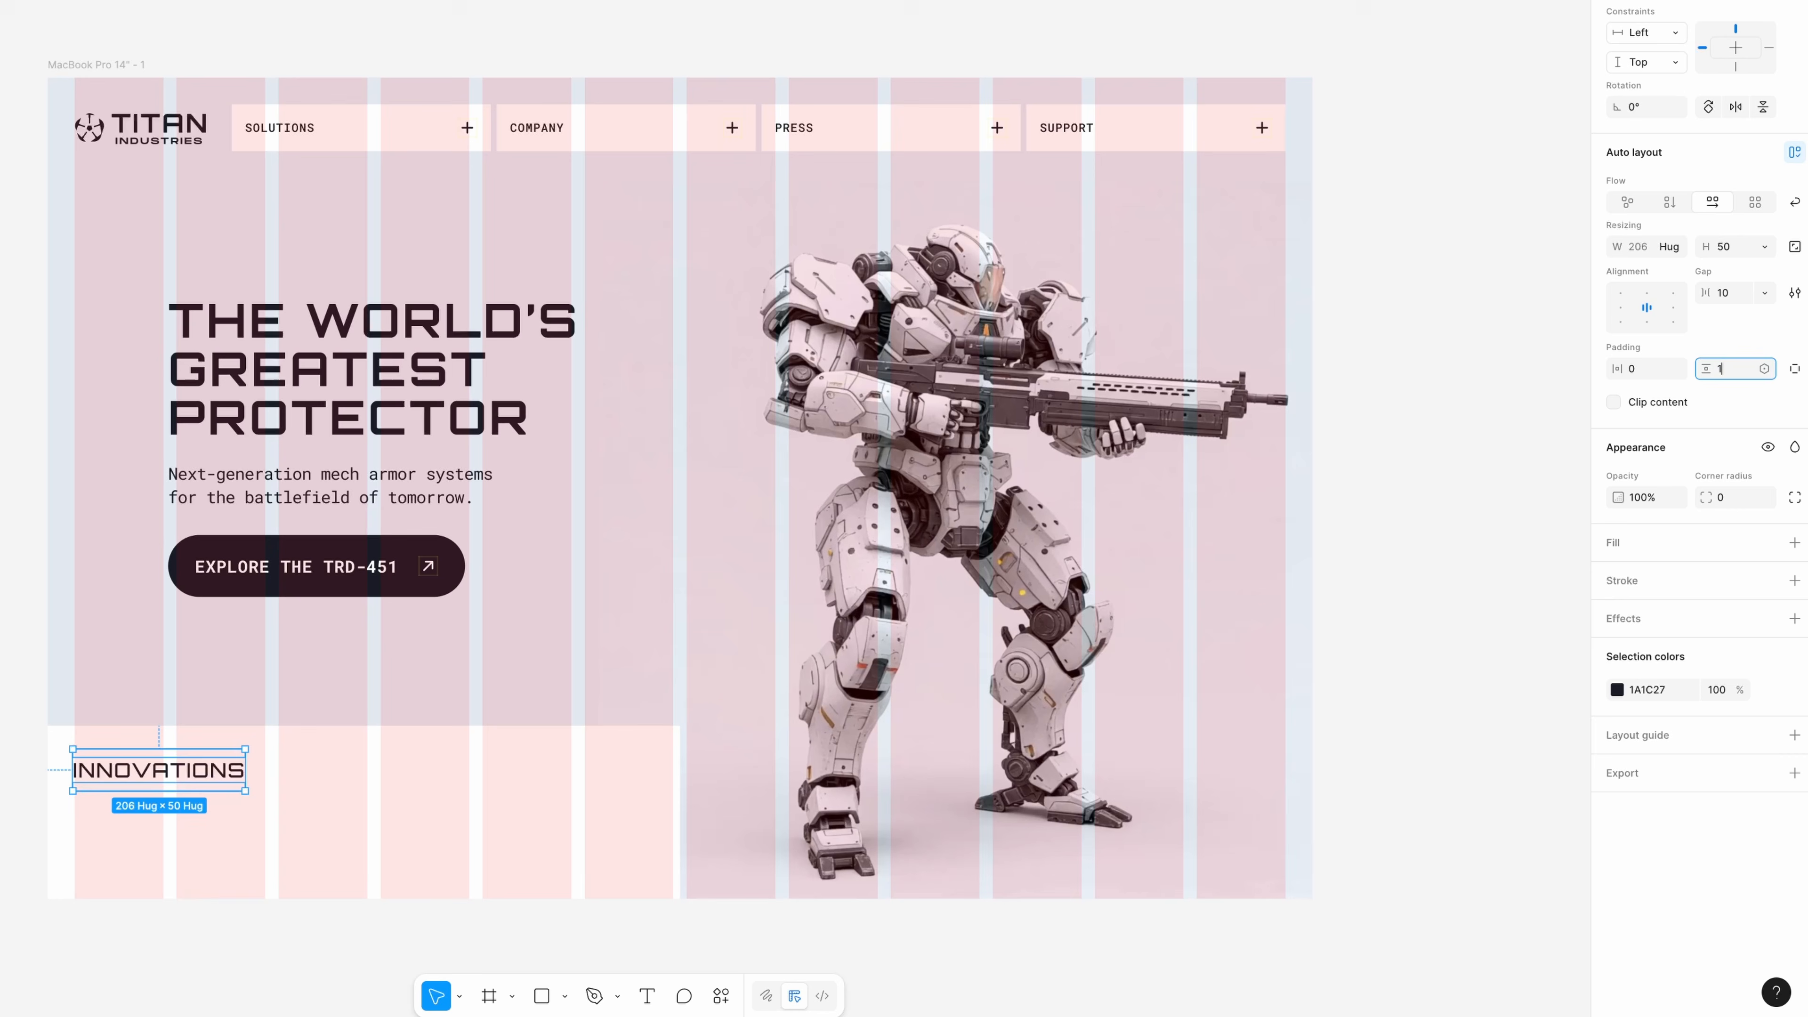
{"action": "key", "text": "Return"}
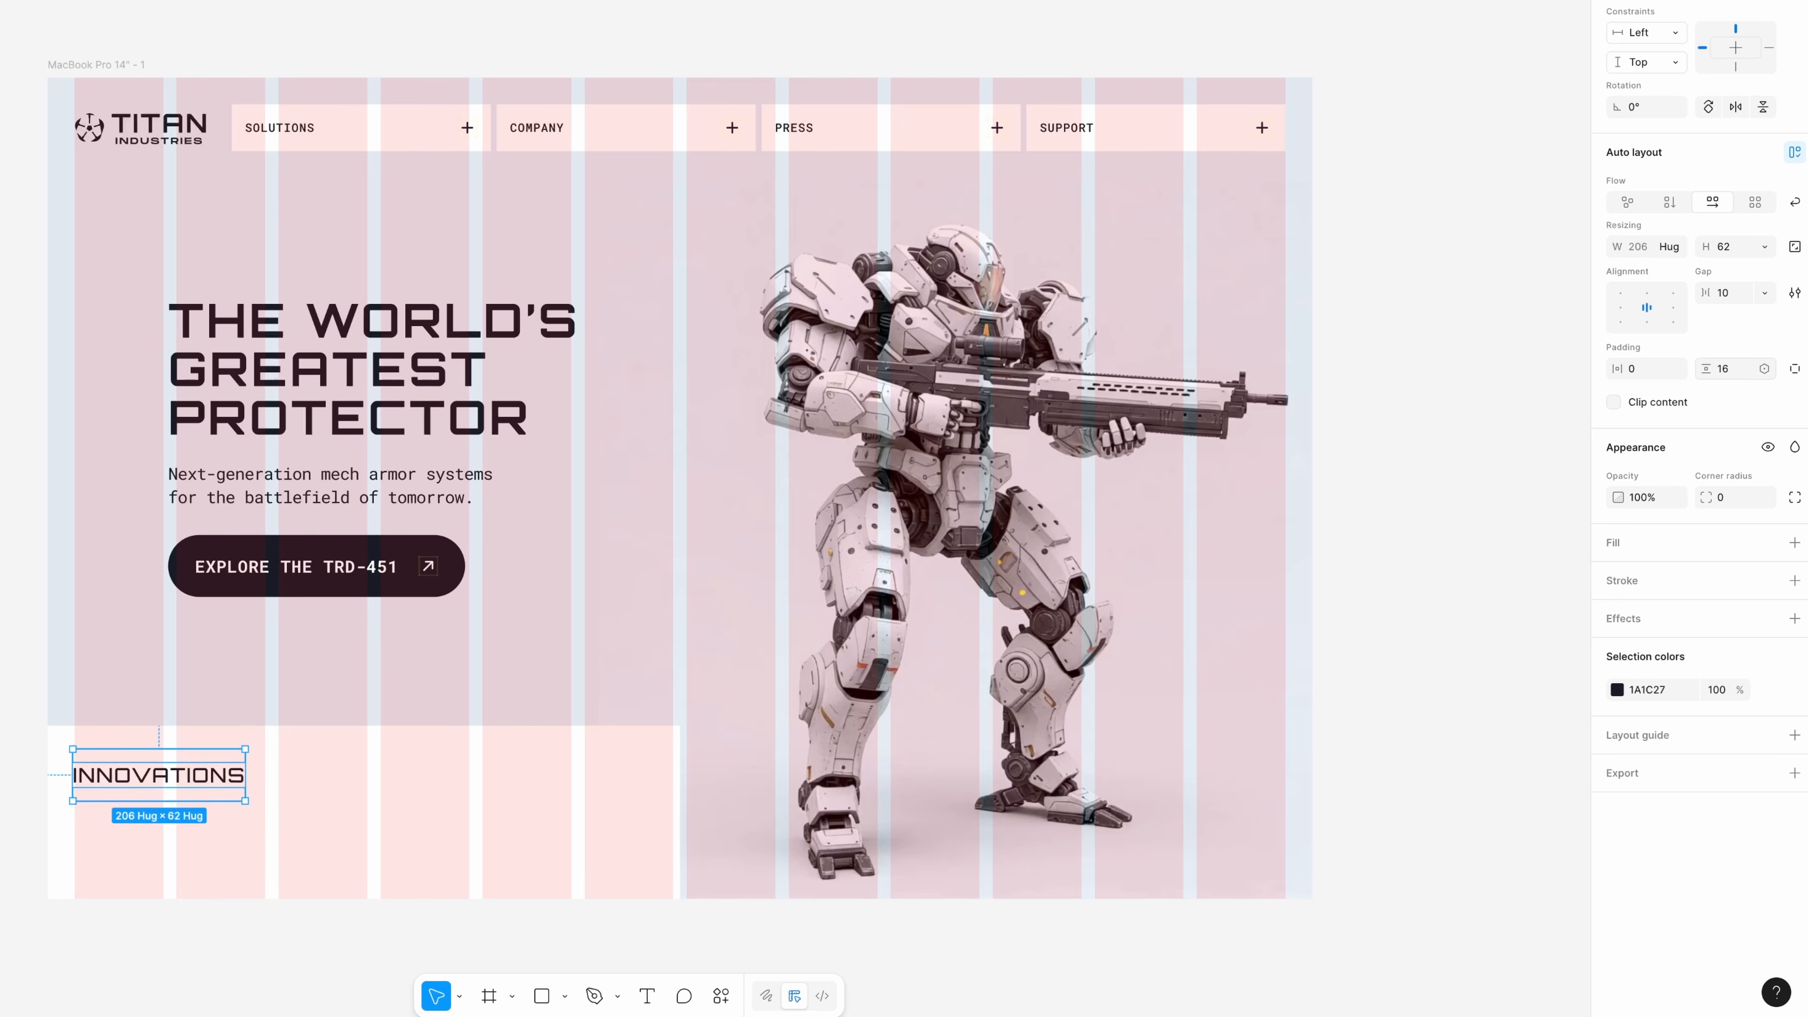
Add a black bottom-only stroke of weight 1 to the INNOVATIONS auto layout frame and widen the frame to about 599
{"action": "left_click", "coordinate": [1644, 577]}
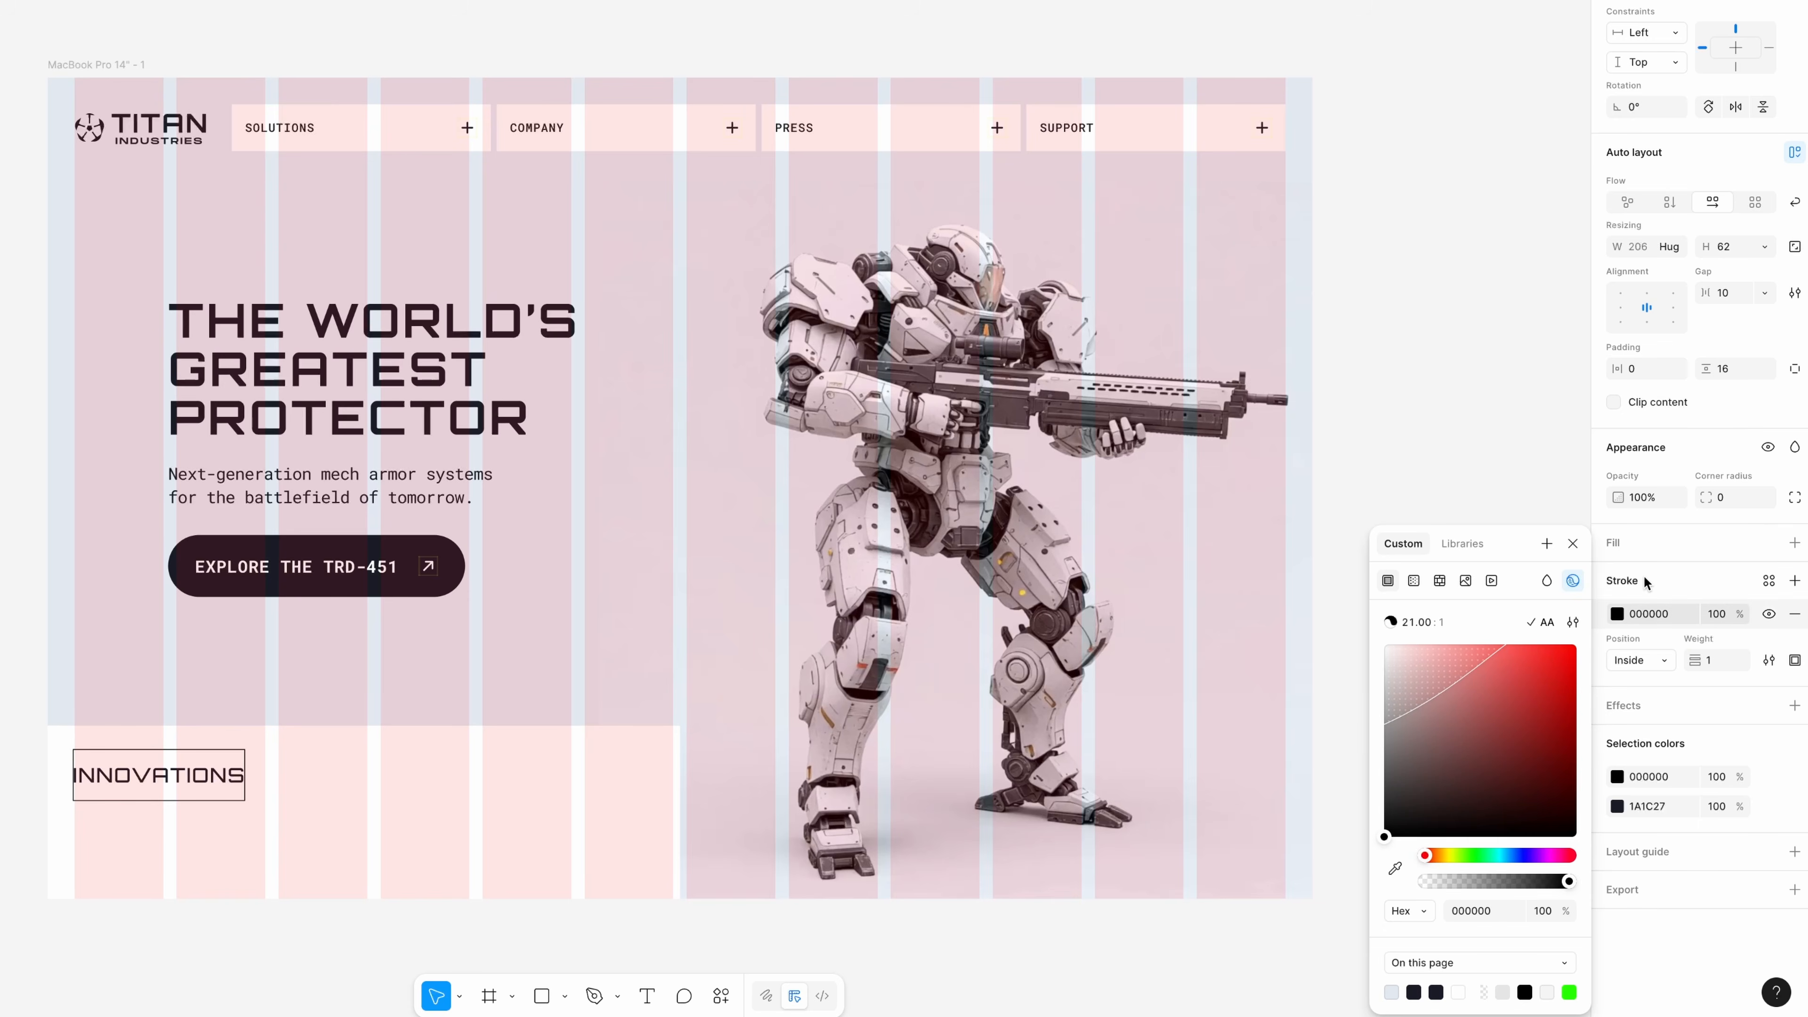
{"action": "left_click", "coordinate": [1795, 659]}
{"action": "left_click", "coordinate": [1766, 739]}
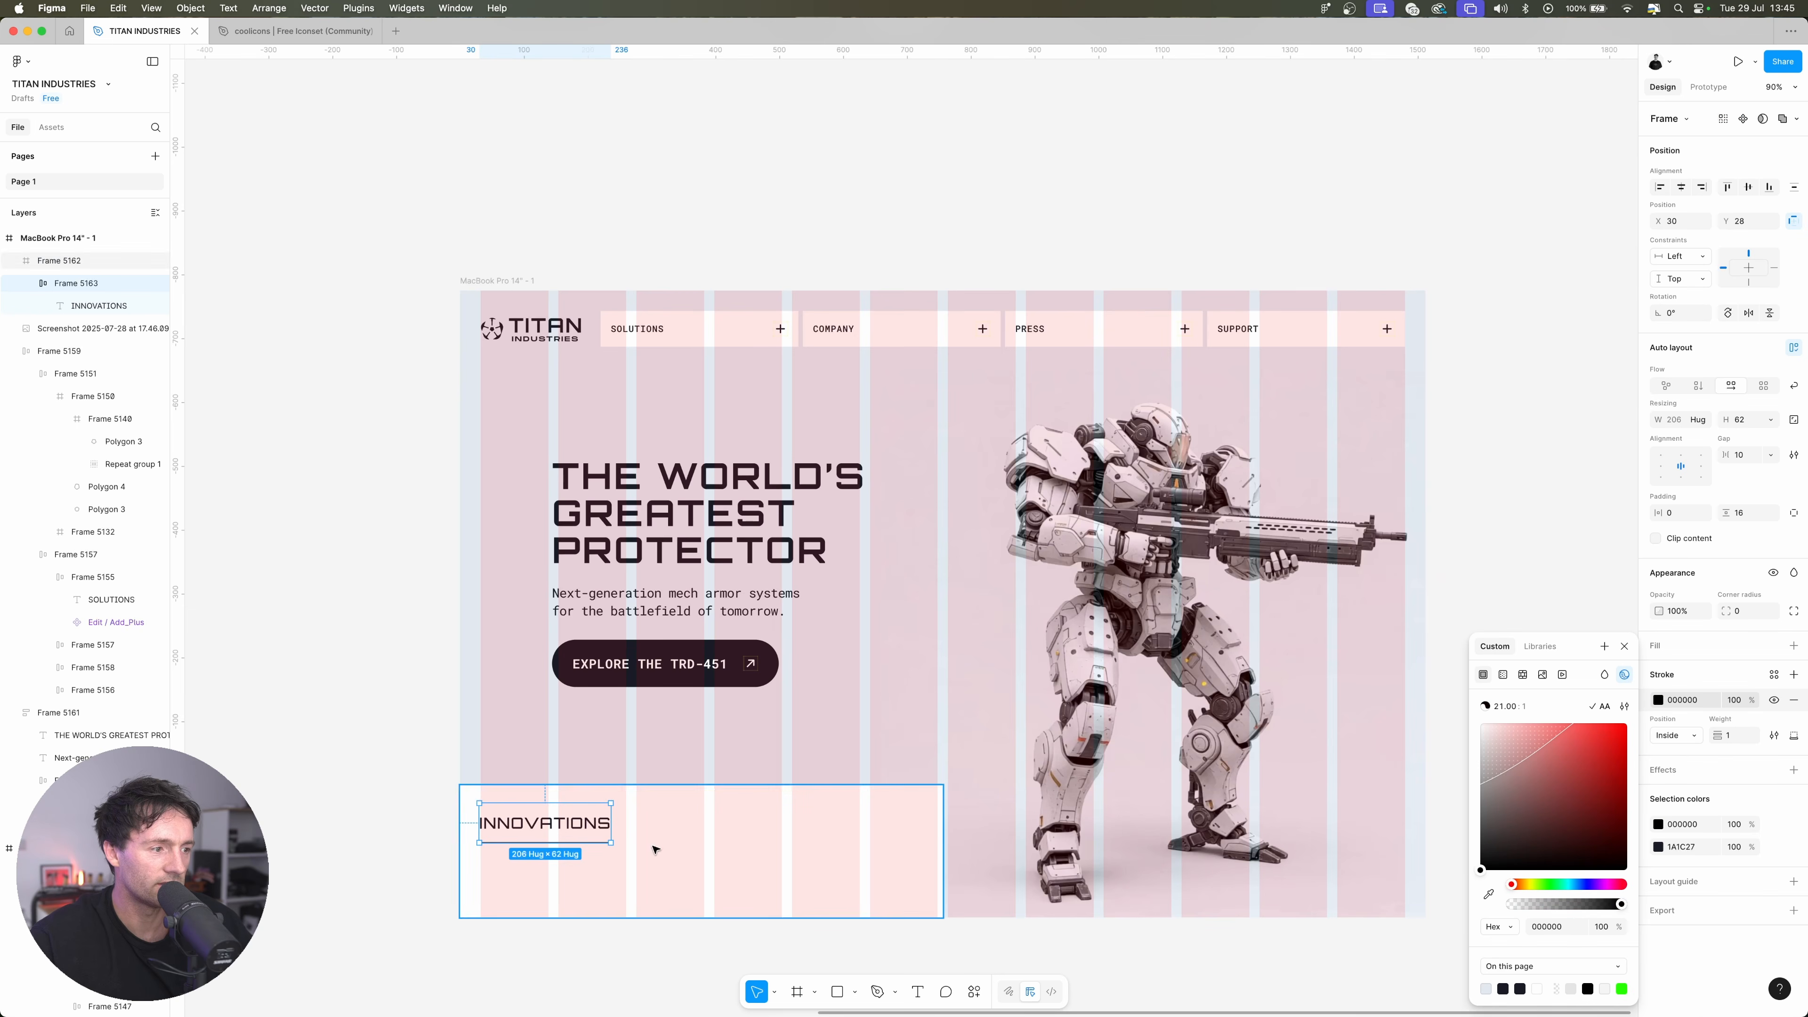
{"action": "left_click_drag", "start_coordinate": [637, 825], "coordinate": [861, 827]}
Copy the arrow icon from the EXPLORE THE TRD-451 button and paste it beside the INNOVATIONS label in its auto layout frame
{"action": "left_click", "coordinate": [796, 666], "text": "super"}
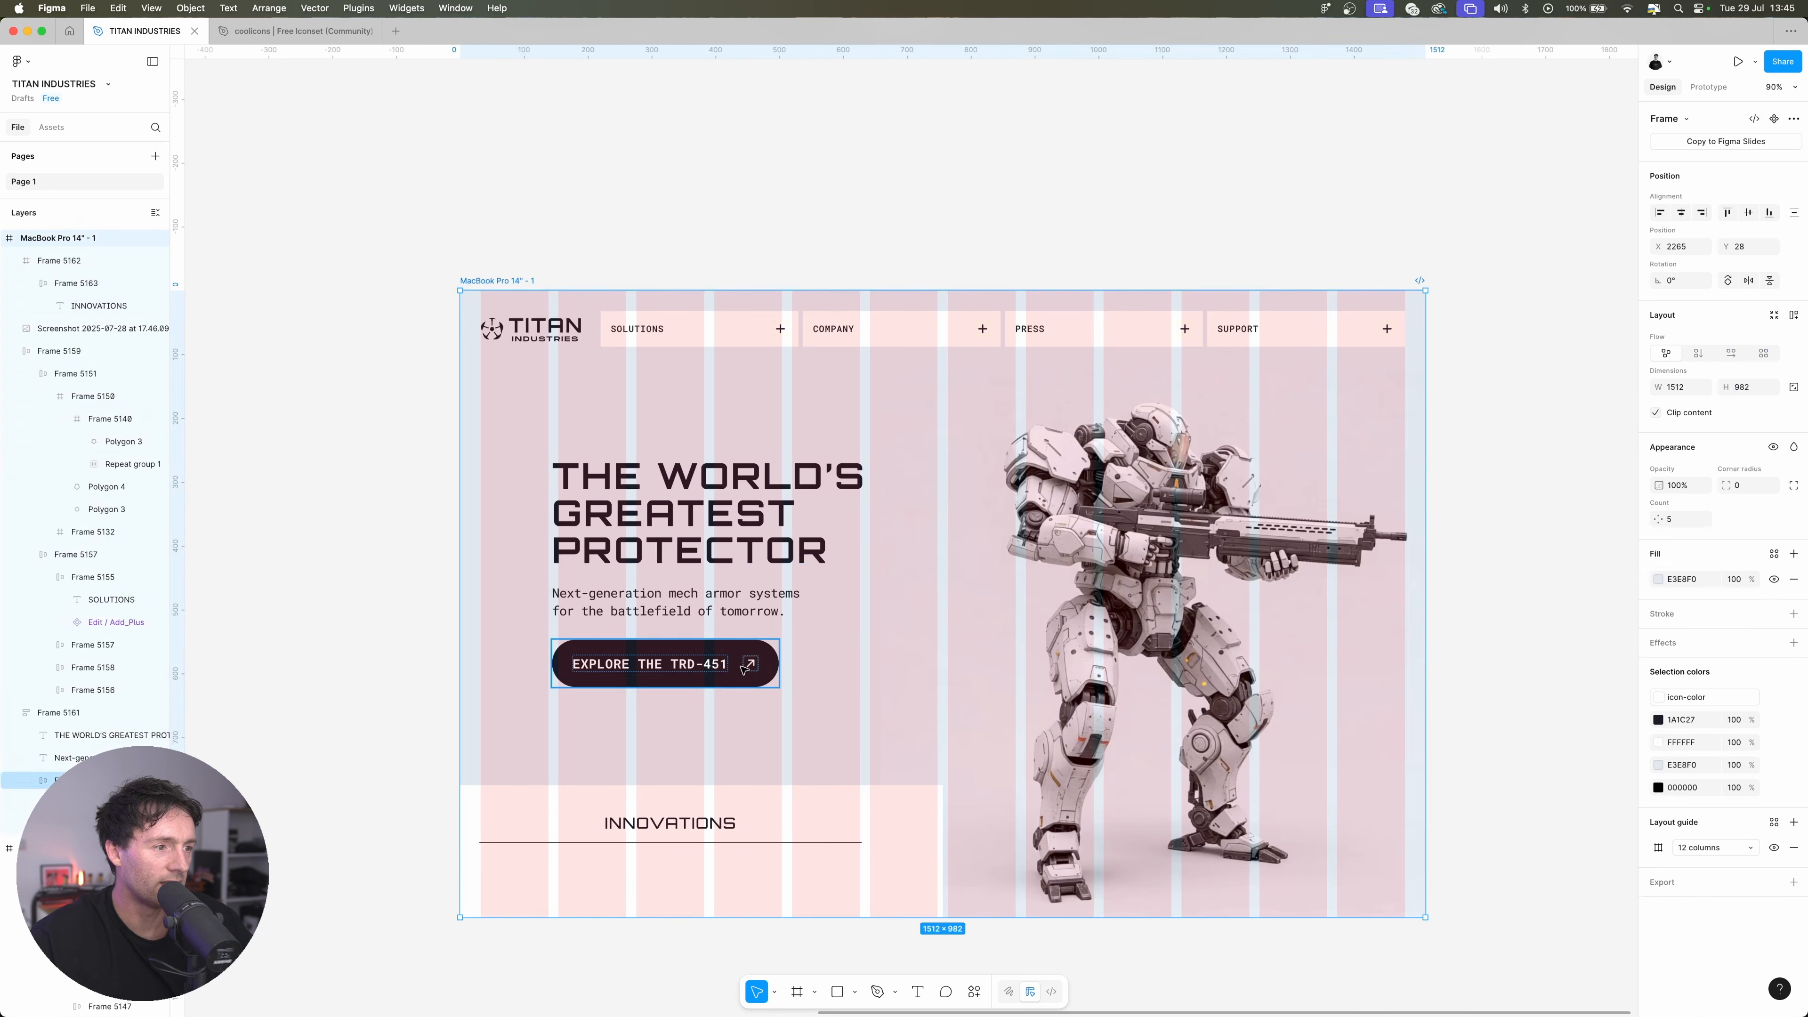
{"action": "left_click", "coordinate": [752, 664], "text": "super"}
{"action": "key", "text": "shift+Return"}
{"action": "key", "text": "super+c"}
{"action": "left_click", "coordinate": [726, 824], "text": "super"}
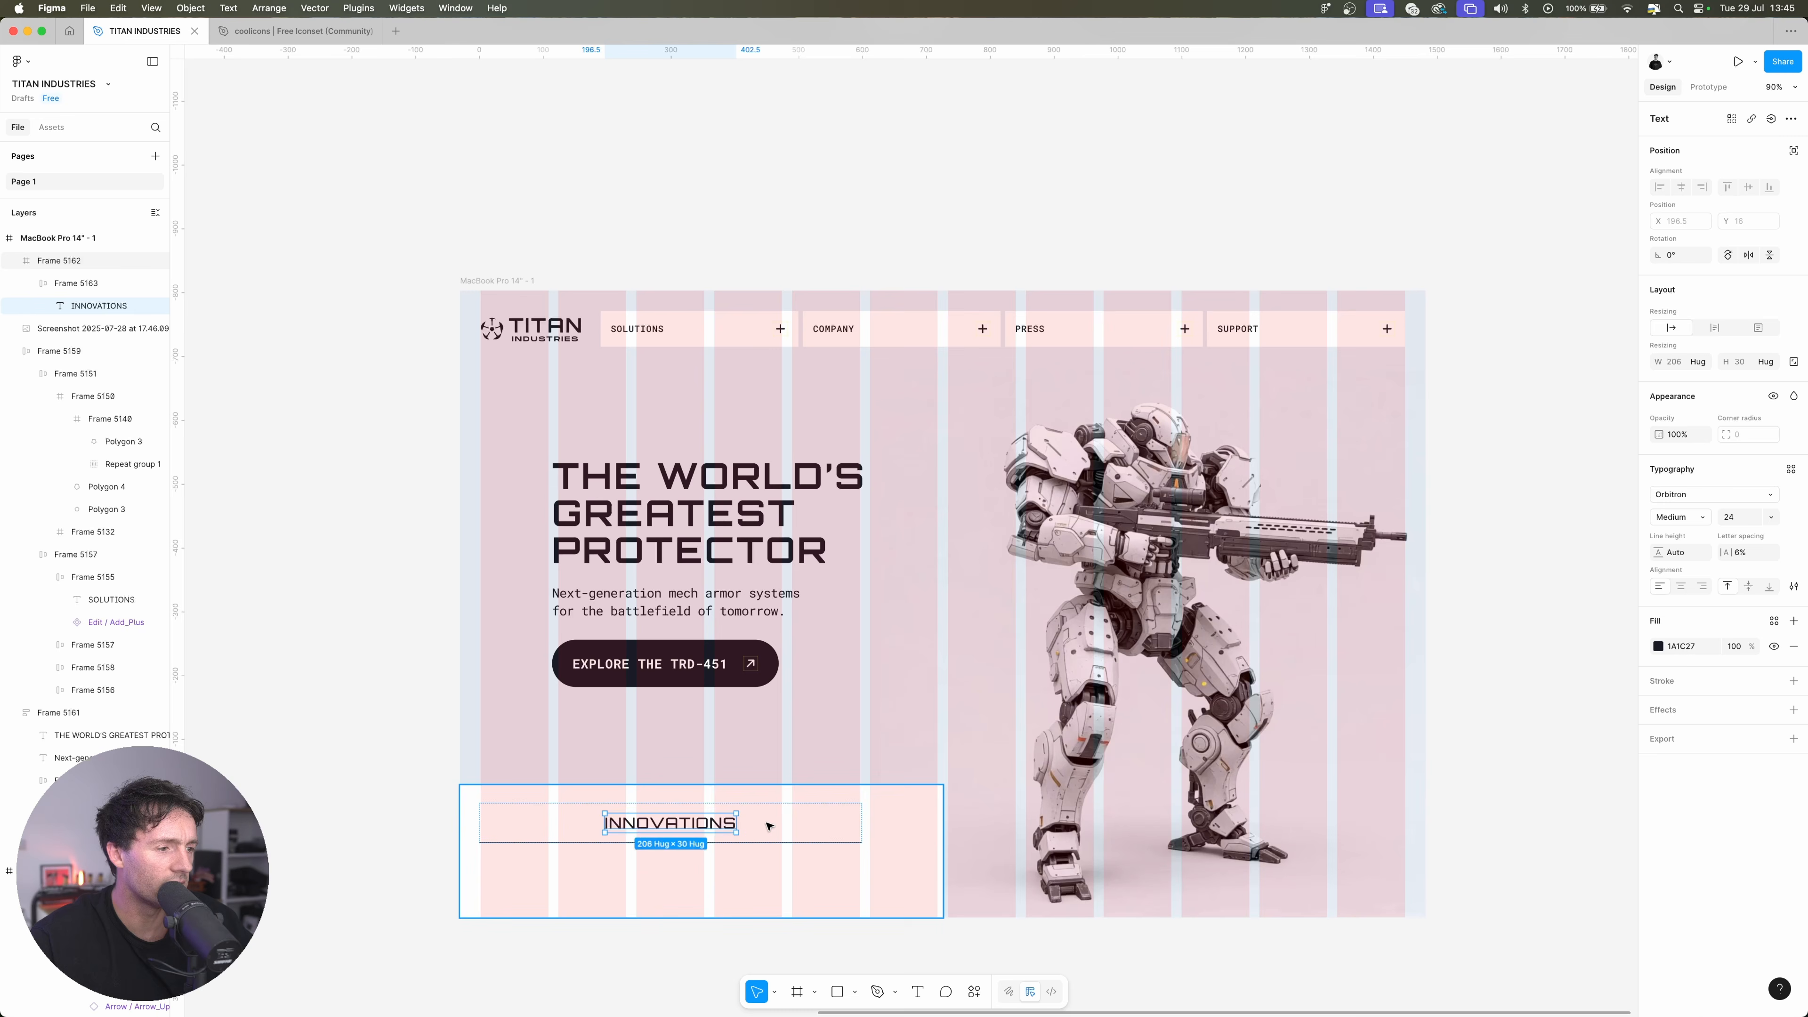
{"action": "key", "text": "super+v"}
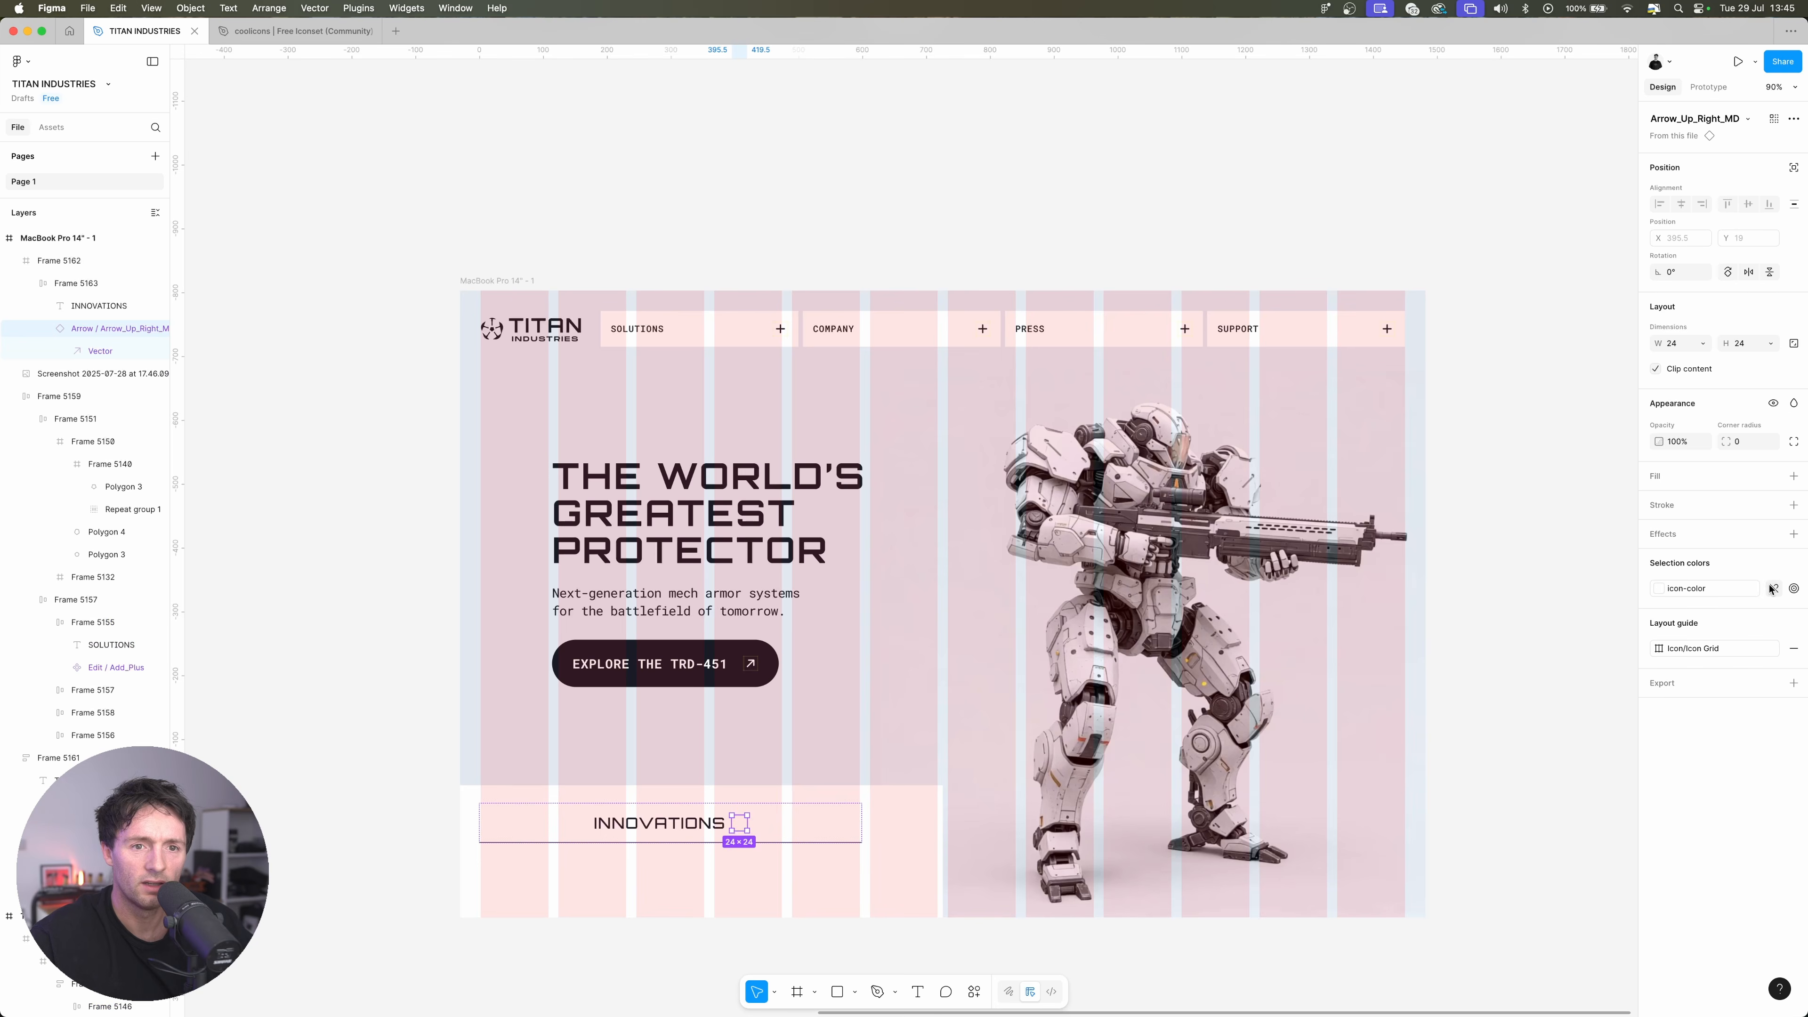
Detach the pasted arrow's icon-color and recolor it dark by sampling the call-to-action button's fill
{"action": "left_click", "coordinate": [1774, 588]}
{"action": "left_click", "coordinate": [1659, 588]}
{"action": "left_click", "coordinate": [1489, 840]}
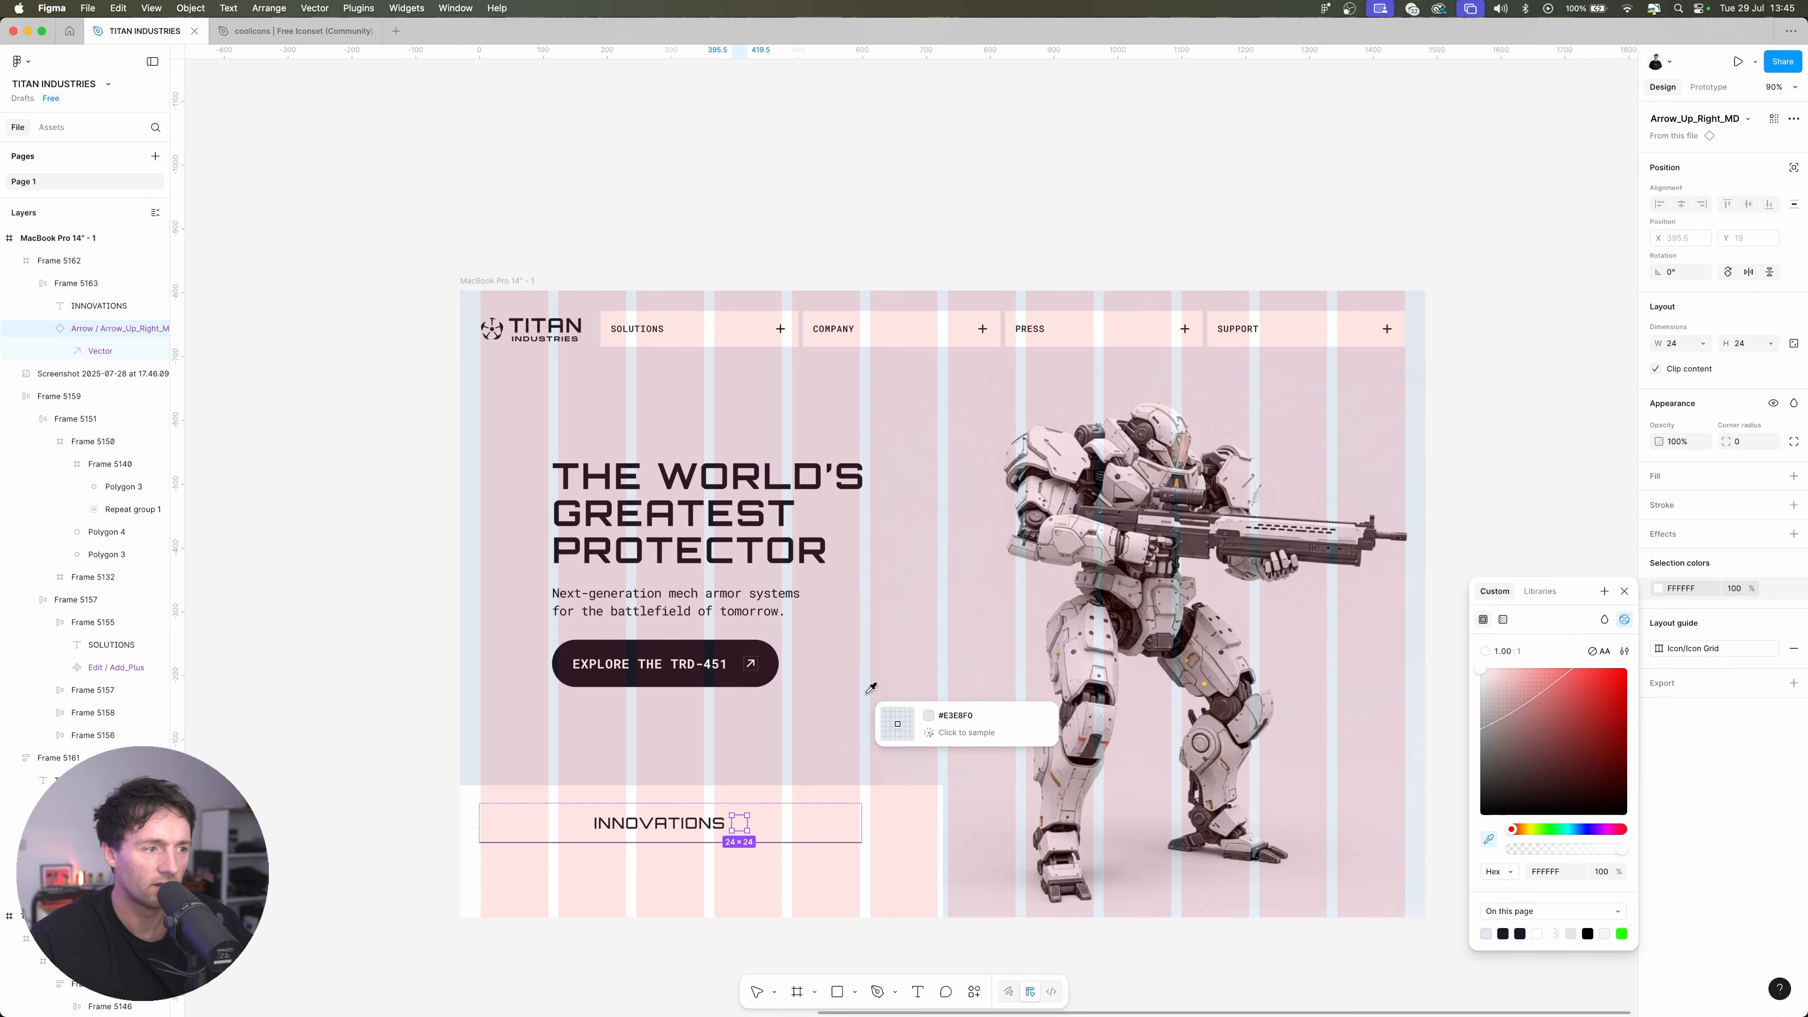
{"action": "left_click", "coordinate": [763, 669]}
{"action": "left_click", "coordinate": [348, 714]}
Set the INNOVATIONS row's gap to Auto so label and arrow sit at opposite ends, and resize the row to about 590 wide
{"action": "double_click", "coordinate": [539, 830]}
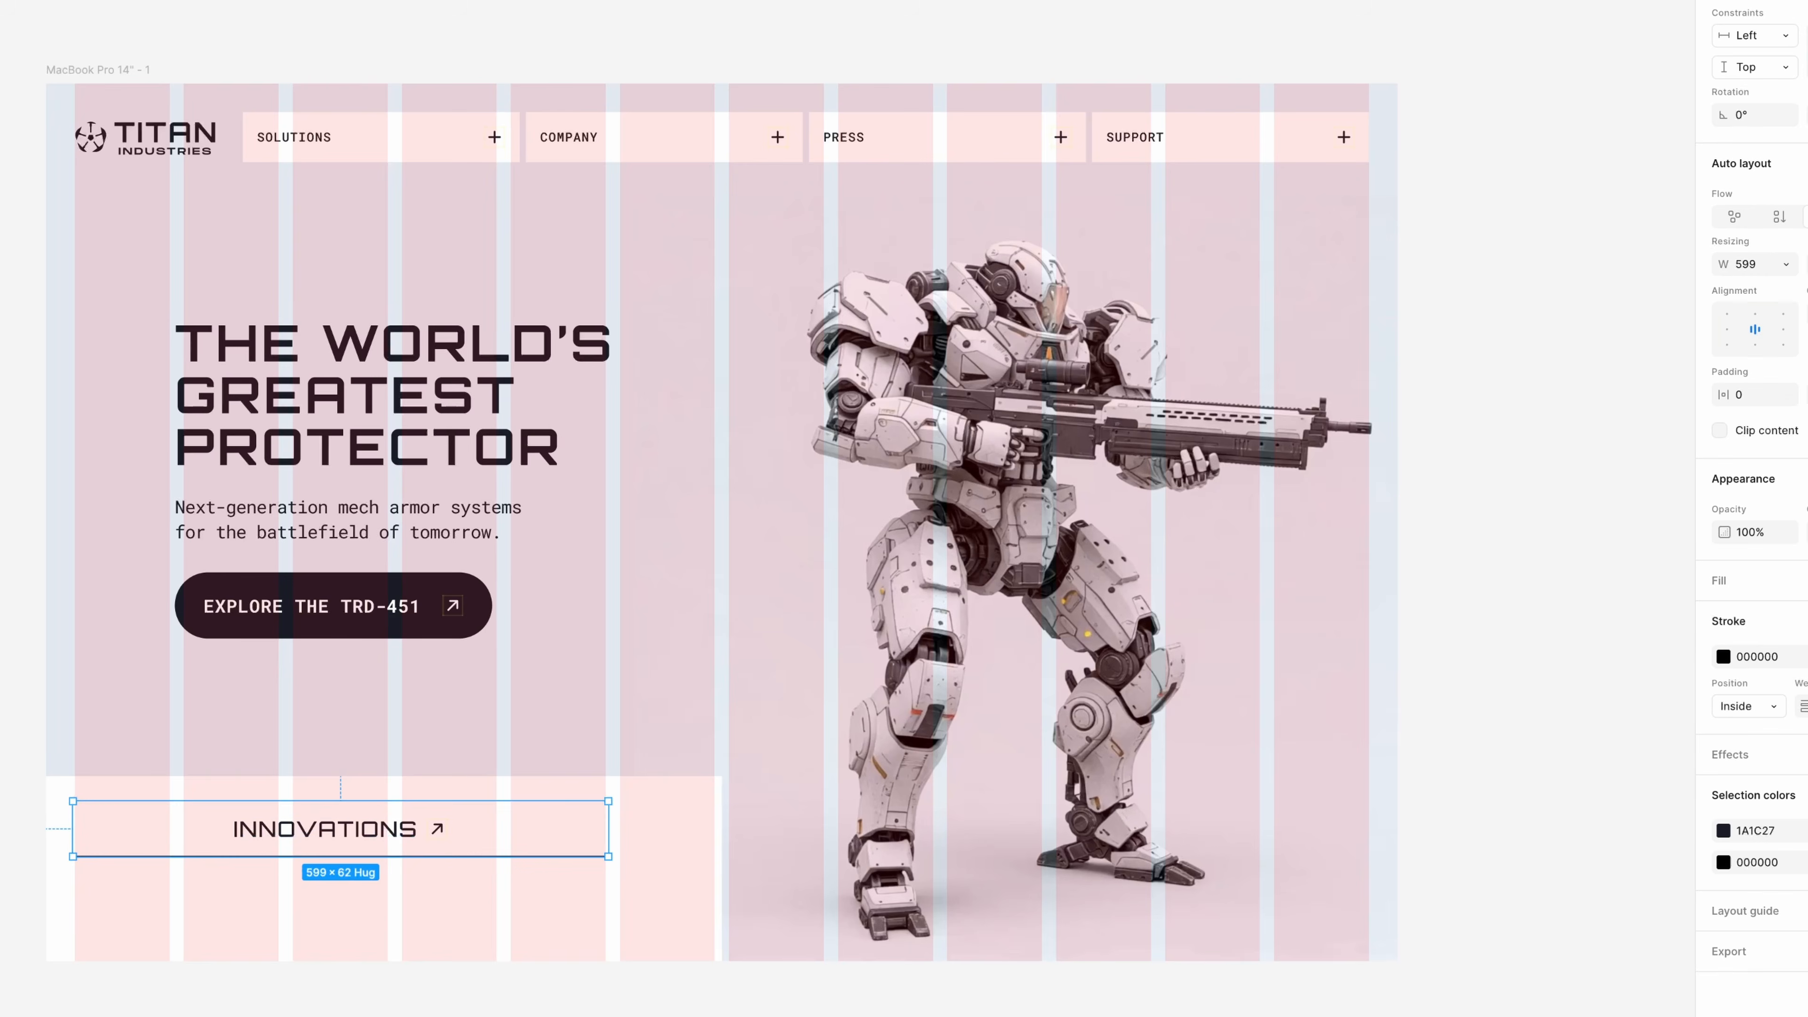
{"action": "double_click", "coordinate": [1754, 332]}
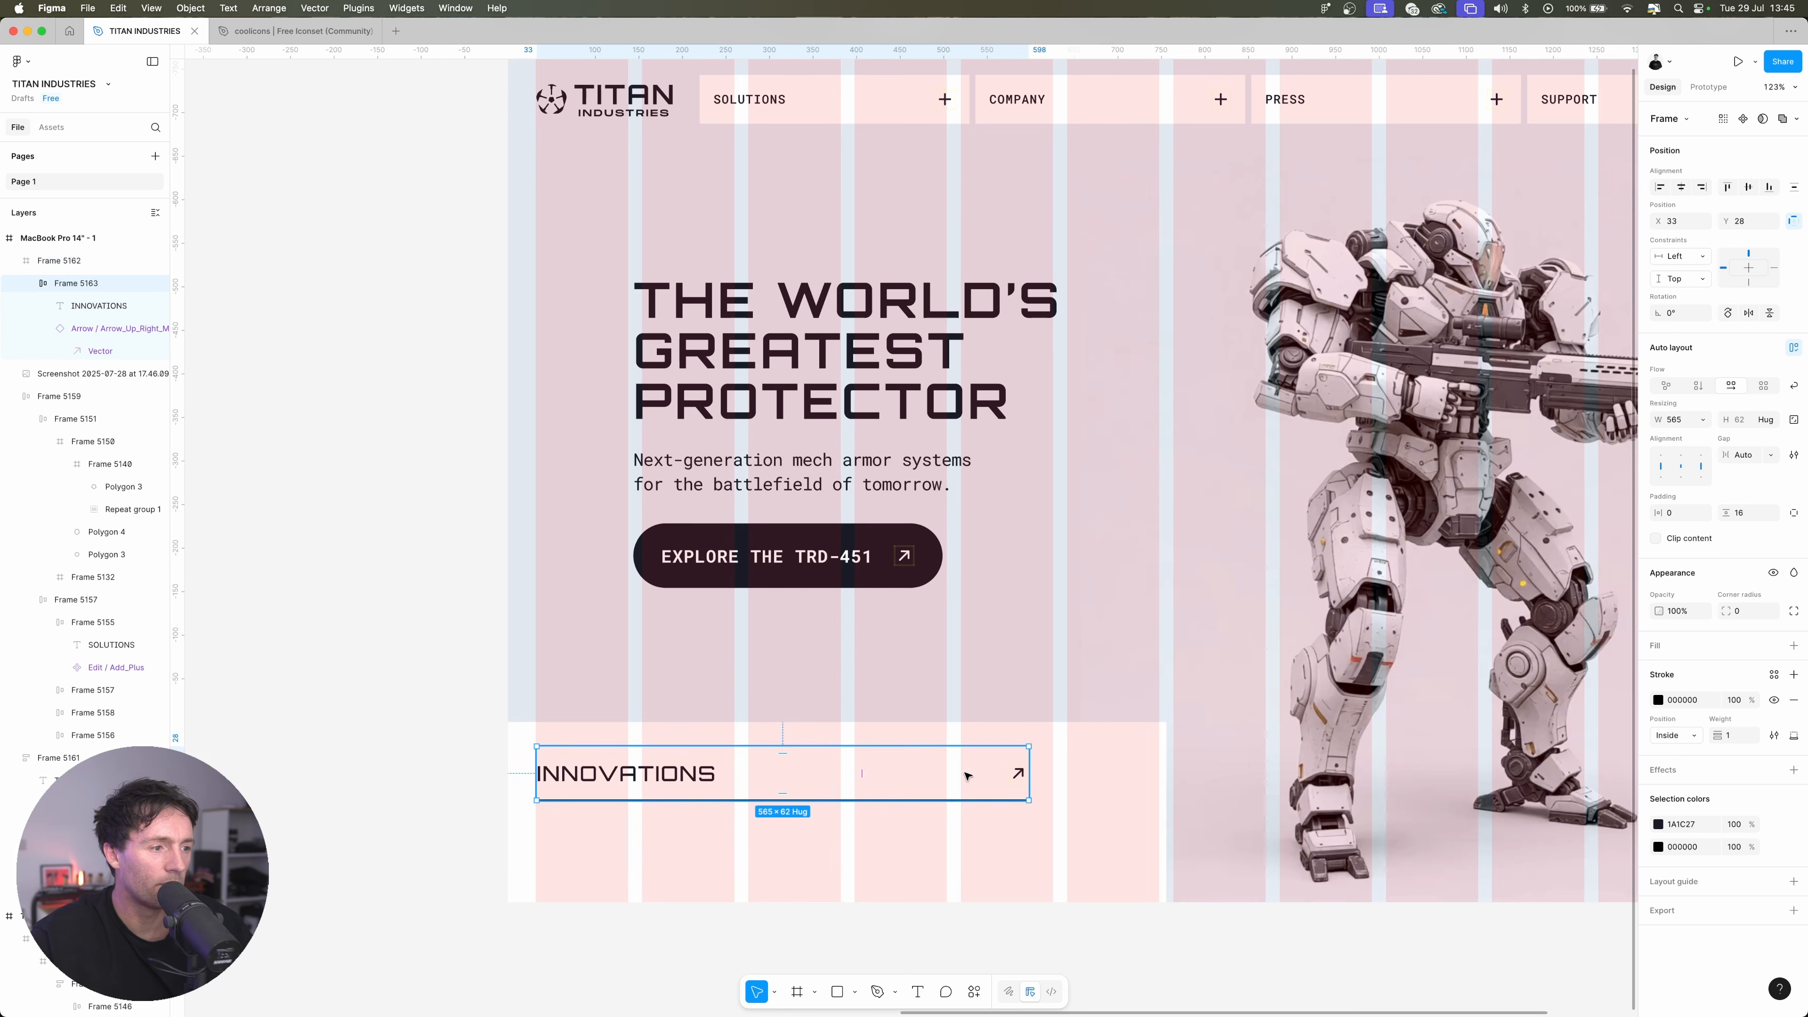
{"action": "left_click_drag", "start_coordinate": [1029, 773], "coordinate": [1049, 768]}
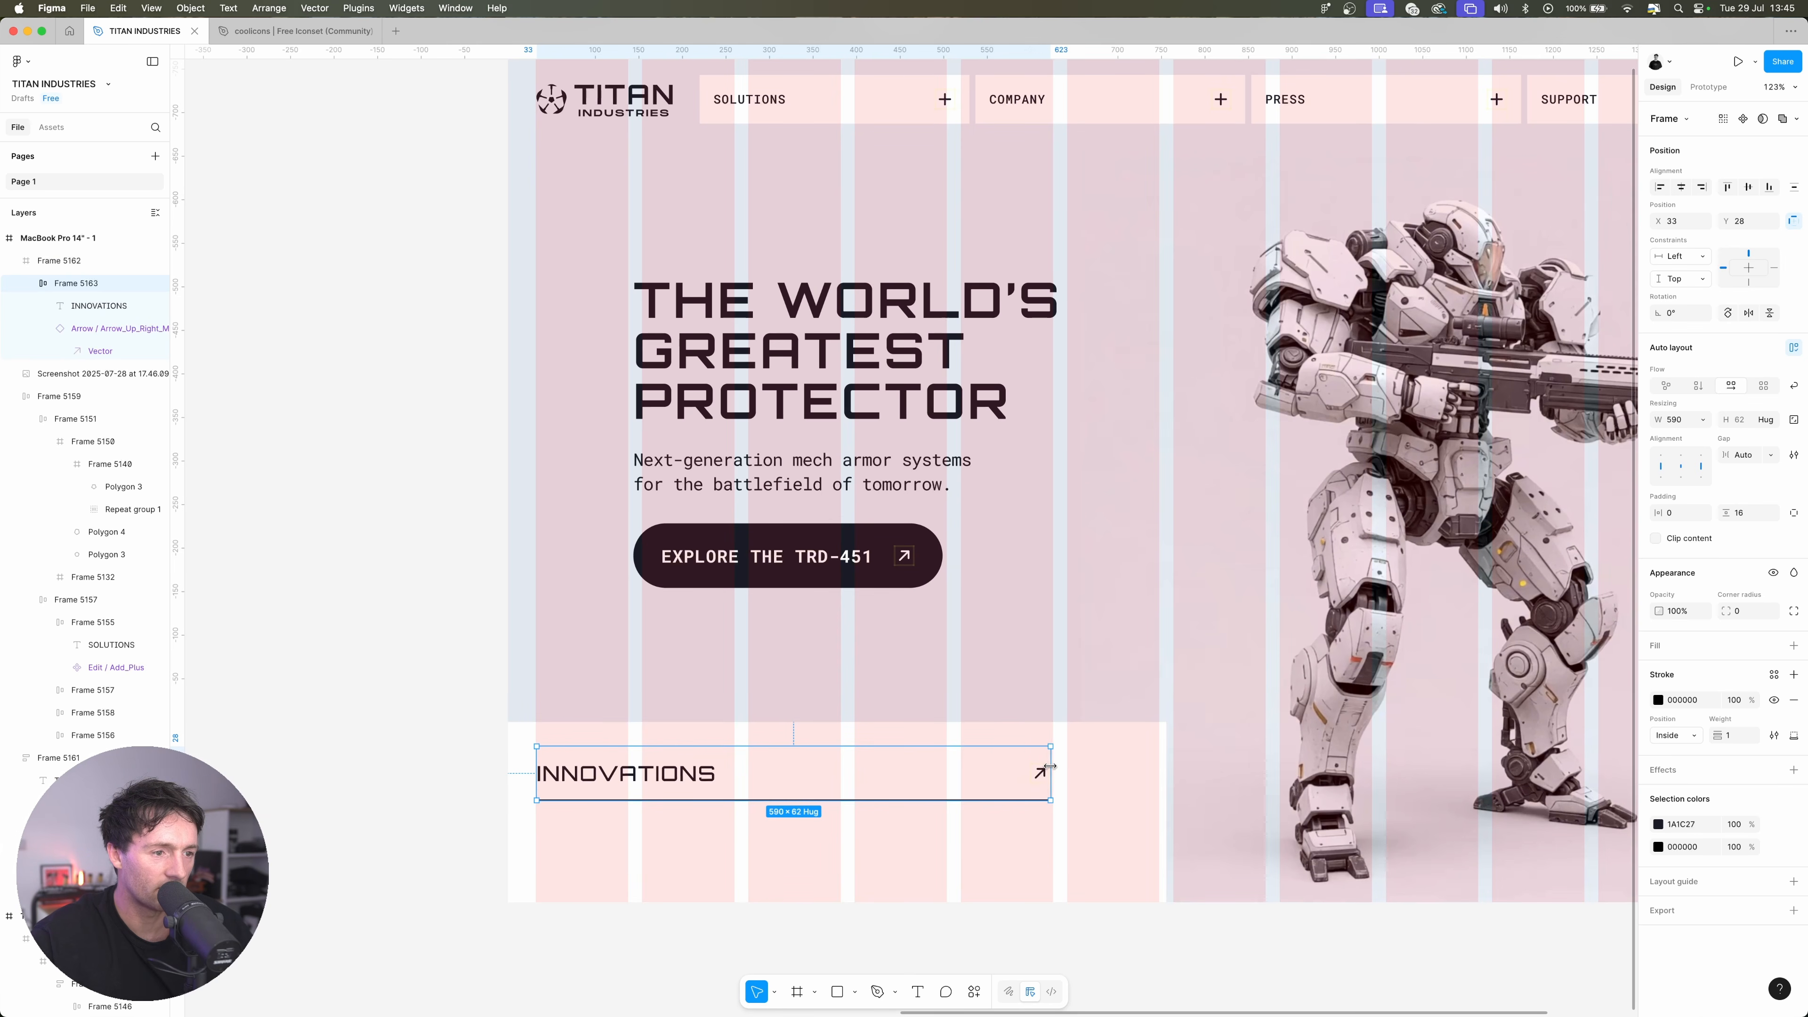
Add two copies of the INNOVATIONS row below it, labelled SUSTAINABILITY and USE-CASES, the last one without a bottom stroke
{"action": "left_click_drag", "start_coordinate": [840, 774], "coordinate": [904, 876]}
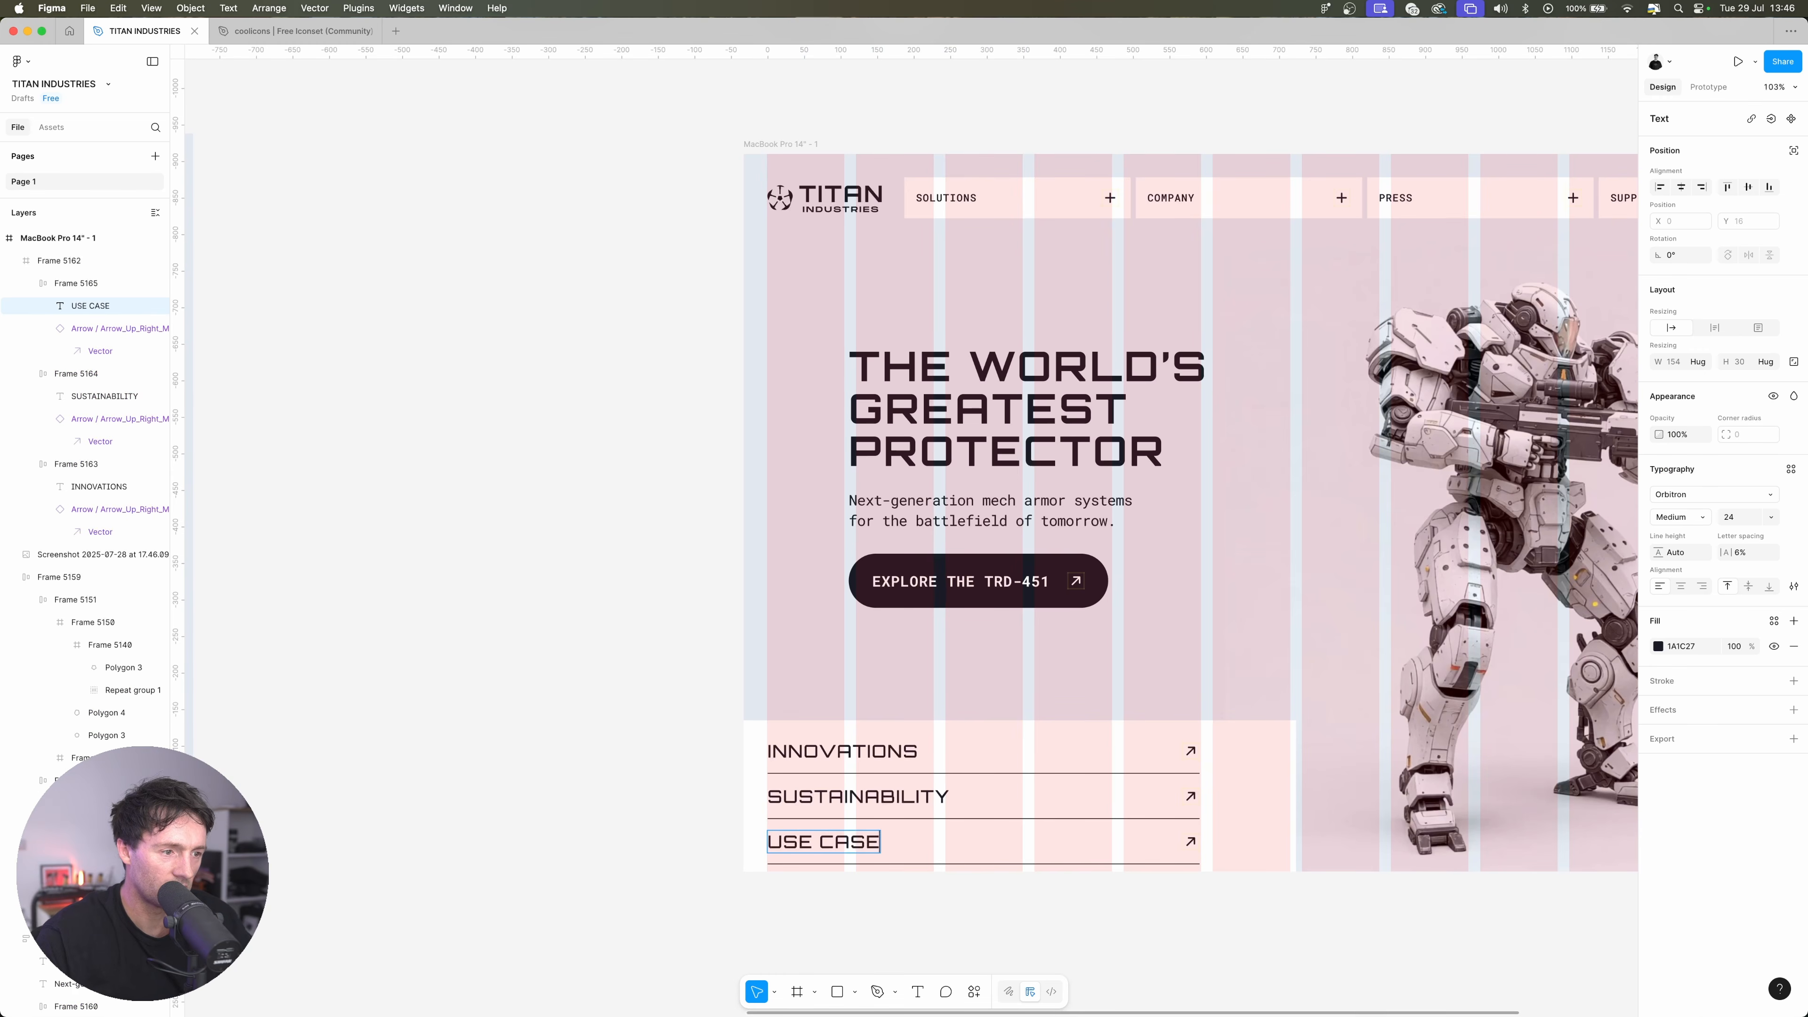
{"action": "type", "text": "SE-CASES"}
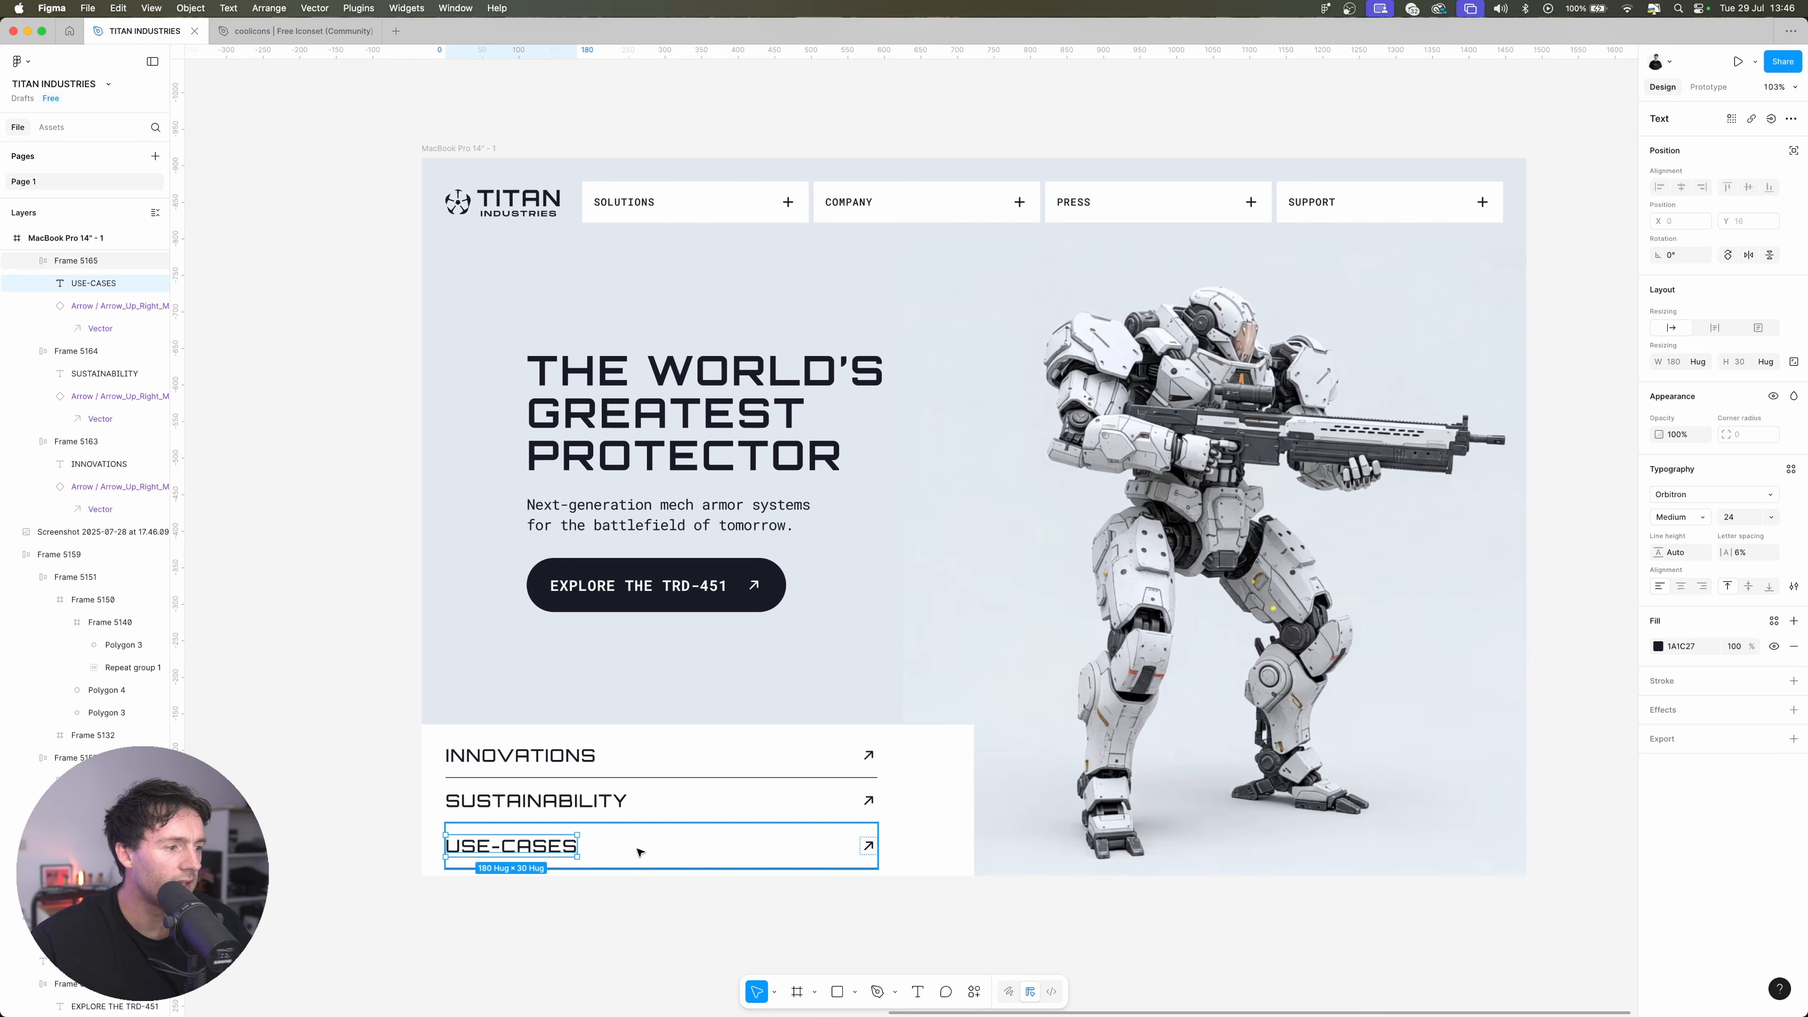
{"action": "left_click", "coordinate": [1797, 701]}
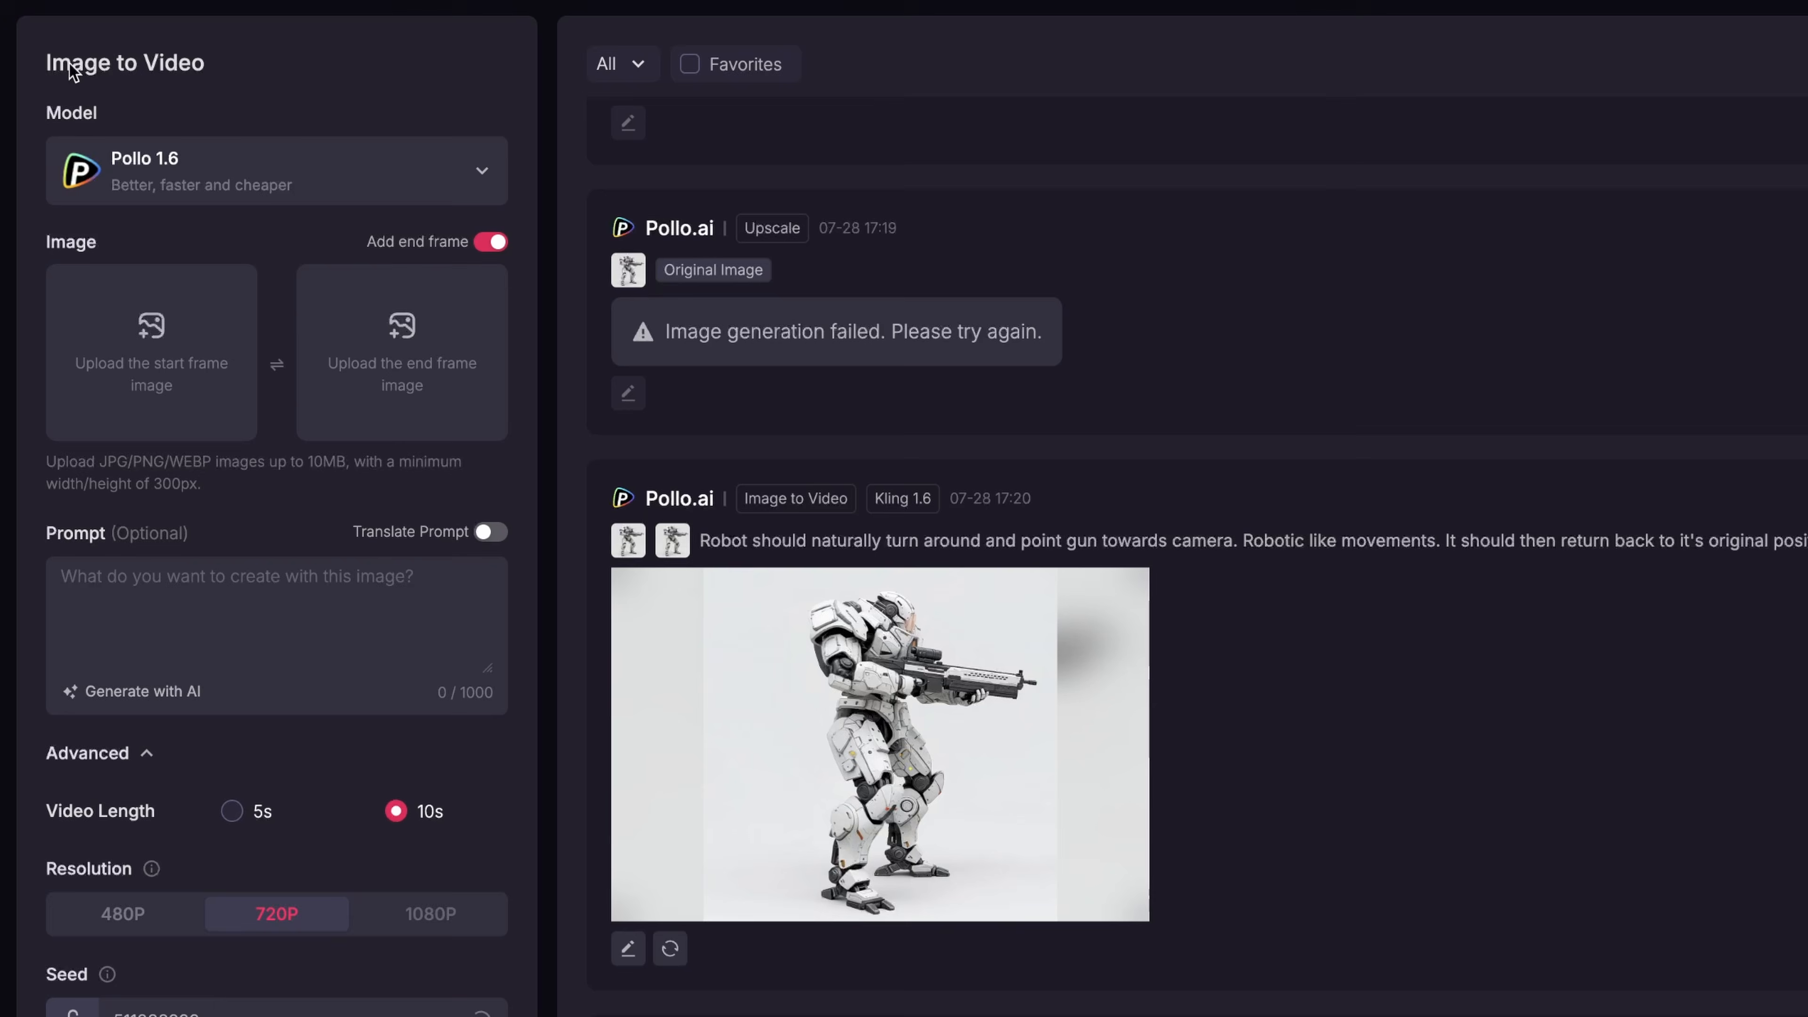
Switch to Pollo AI's Image to Video tool and choose the Kling 1.6 model
{"action": "left_click", "coordinate": [273, 160]}
{"action": "scroll", "coordinate": [423, 391], "scroll_direction": "down", "scroll_amount": 6}
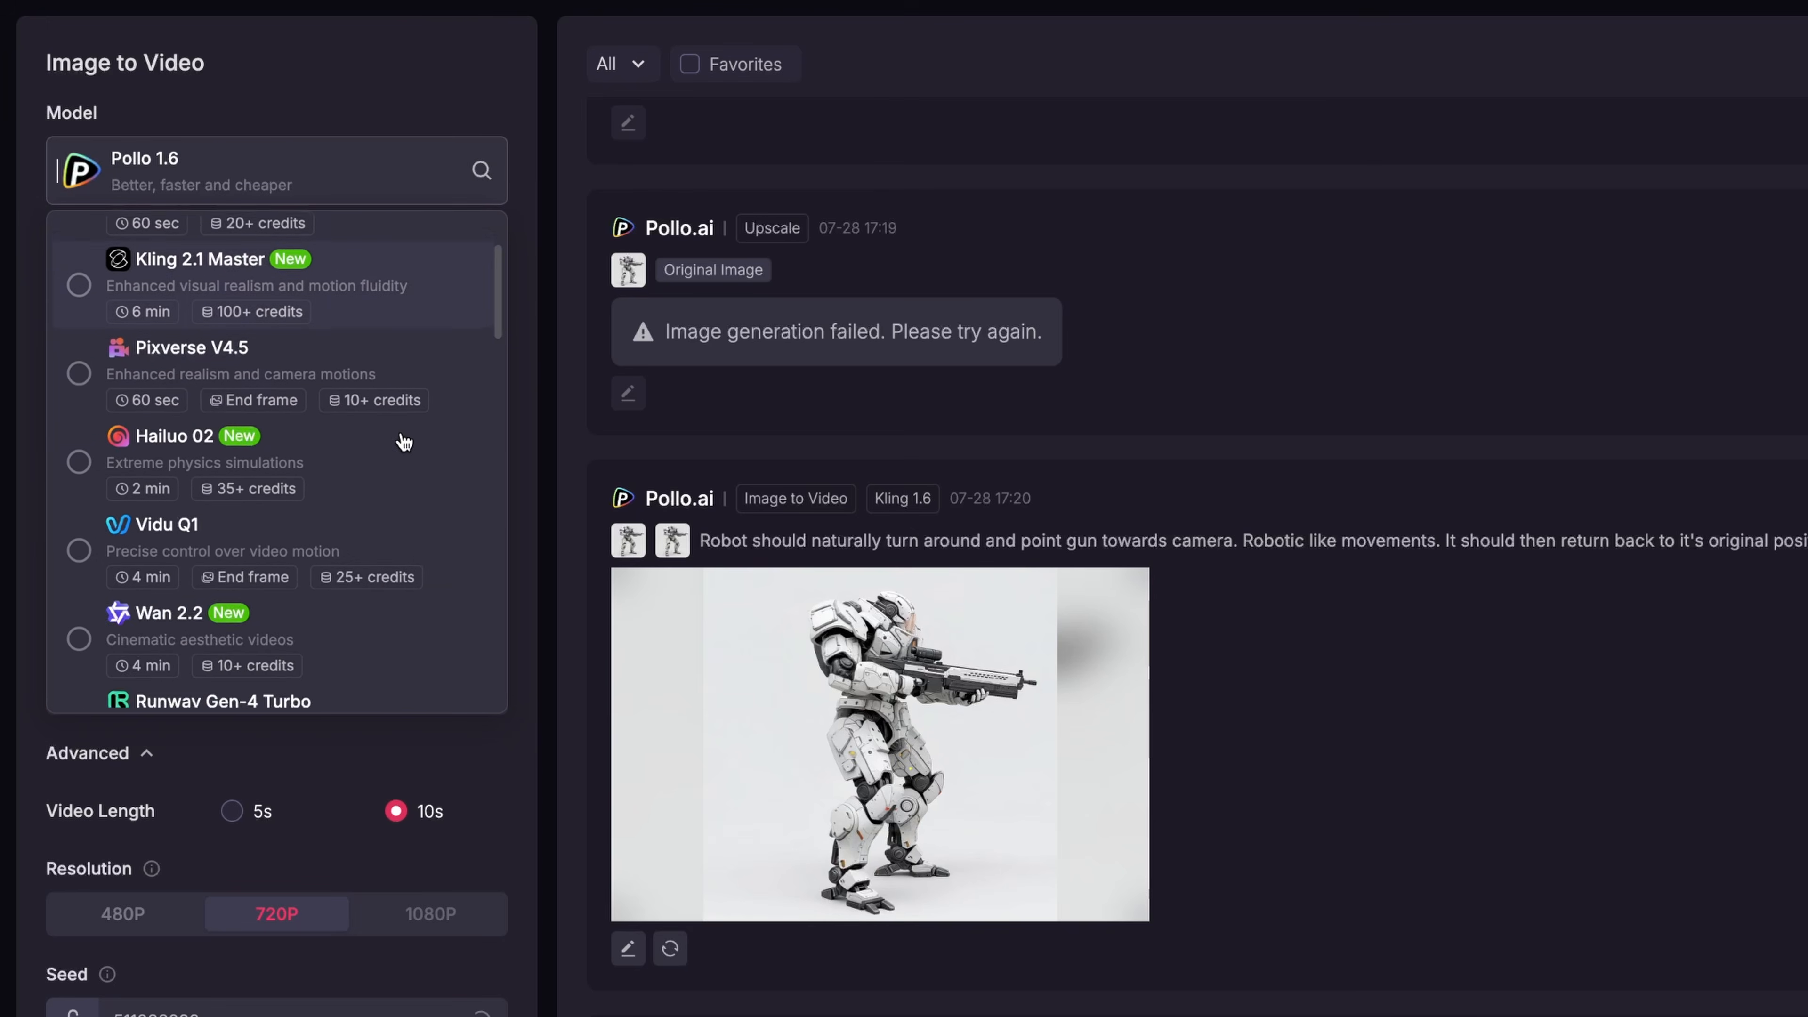
{"action": "left_click", "coordinate": [266, 562]}
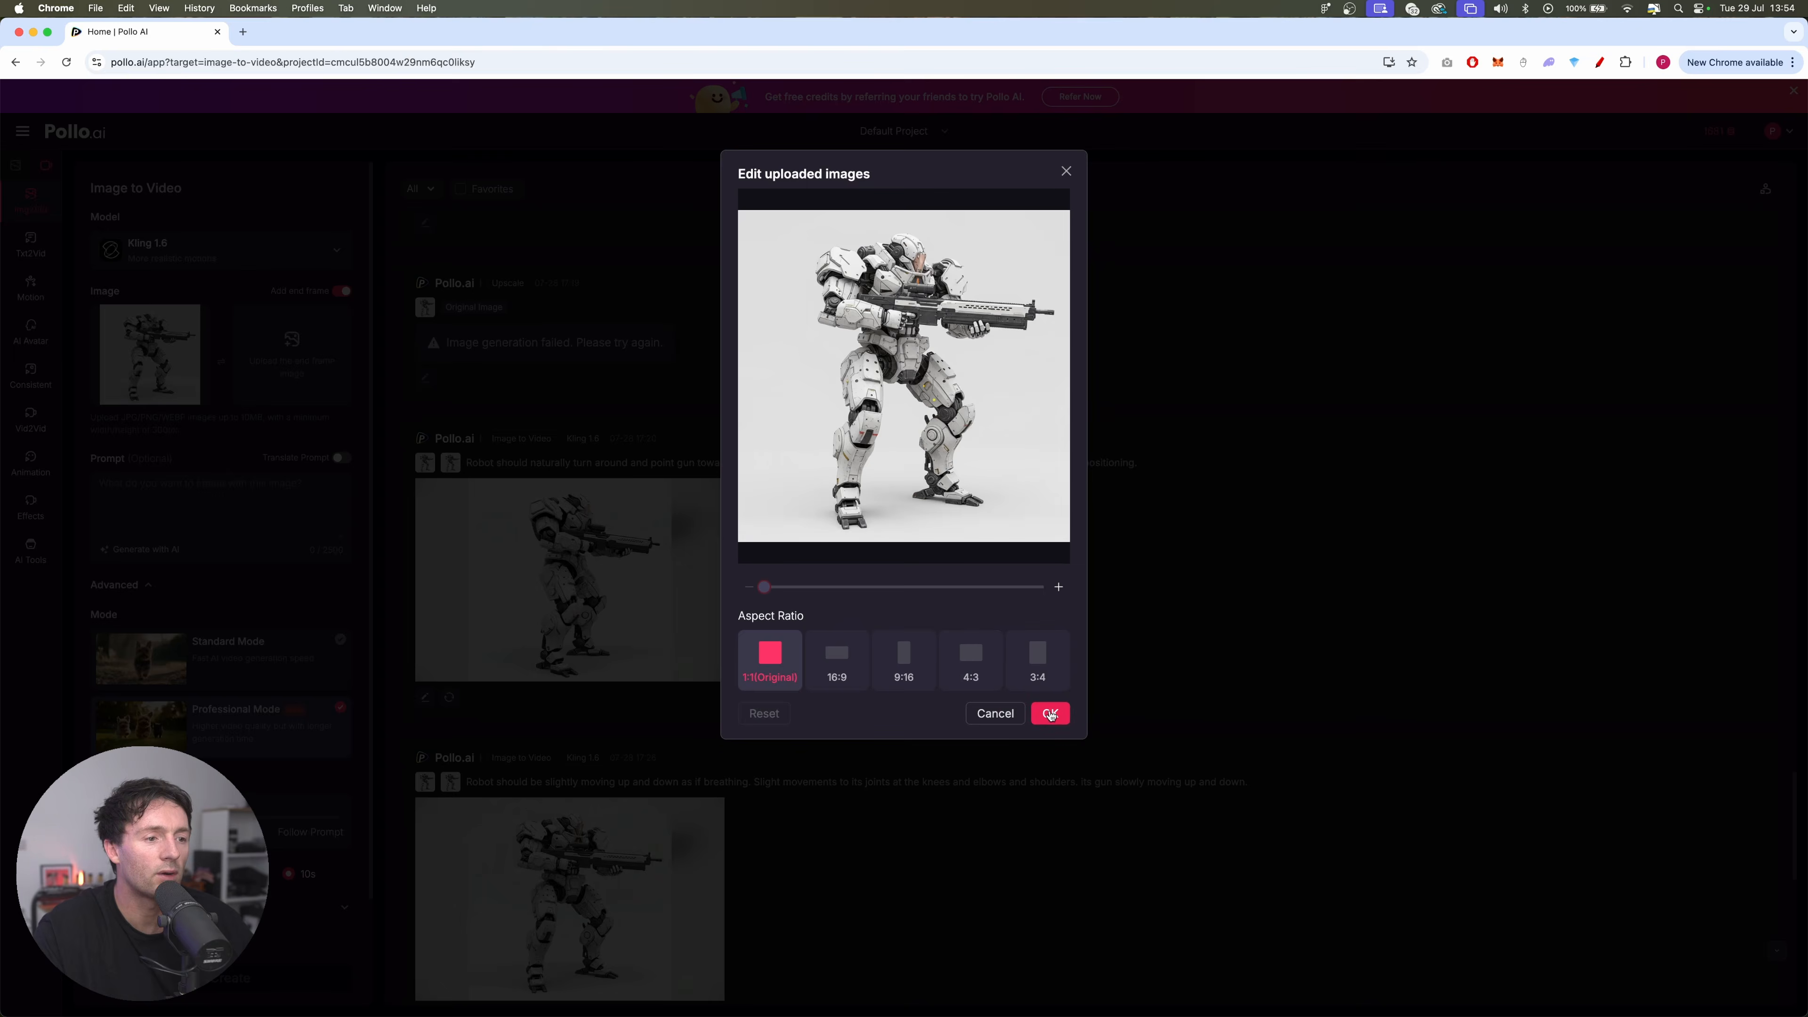
Upload the mech image as start and end frame and enter the prompt beginning "Robot should naturally turn around and point gun towards camera"
{"action": "left_click", "coordinate": [1045, 712]}
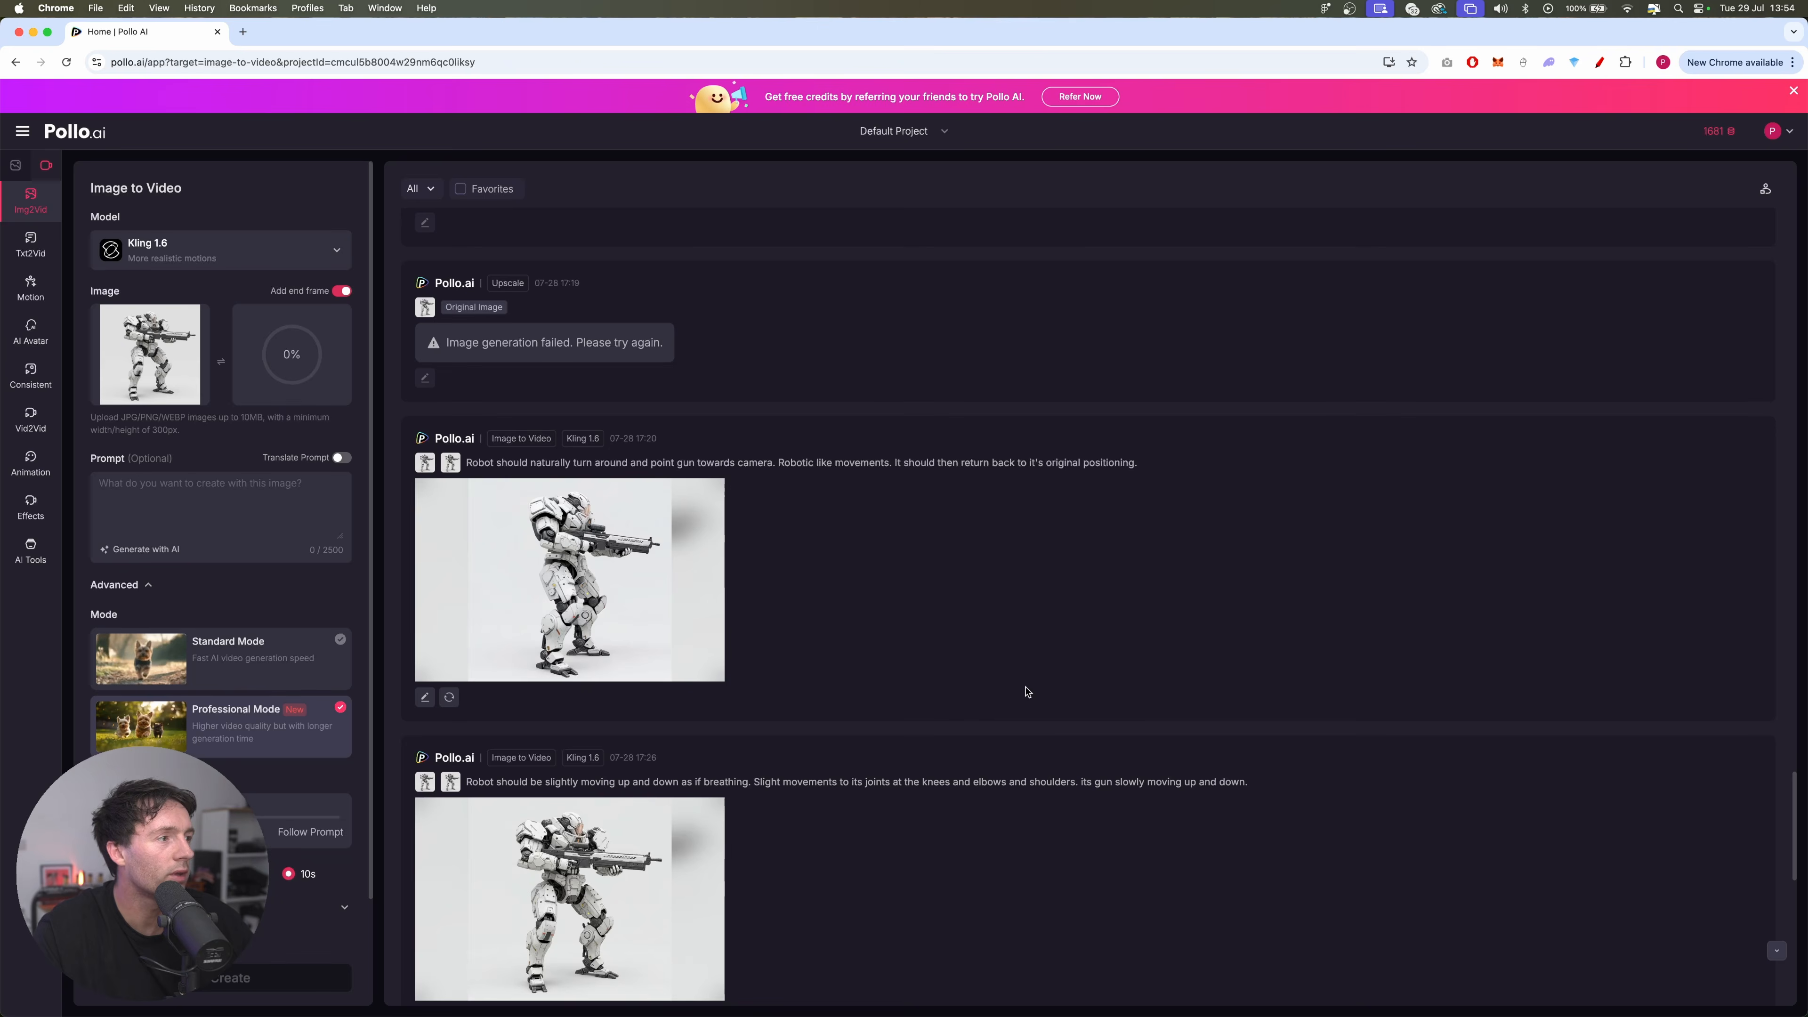
{"action": "left_click", "coordinate": [223, 493]}
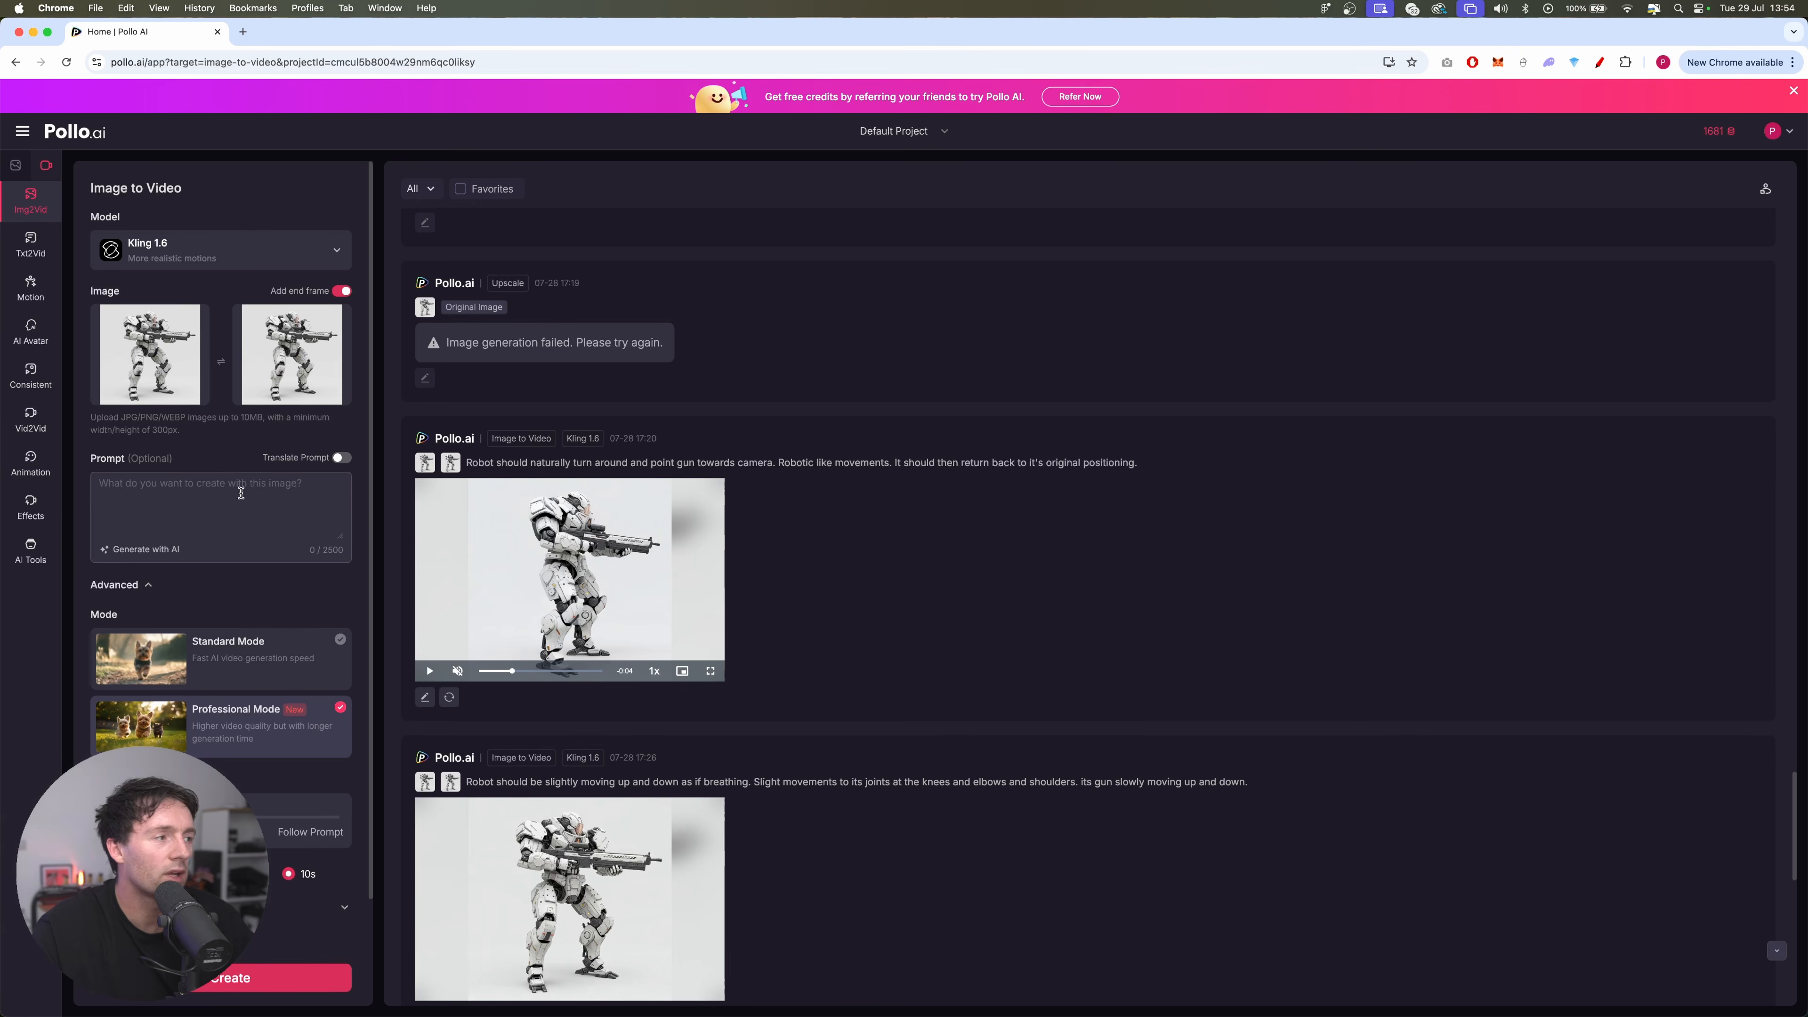
{"action": "key", "text": "cmd+v"}
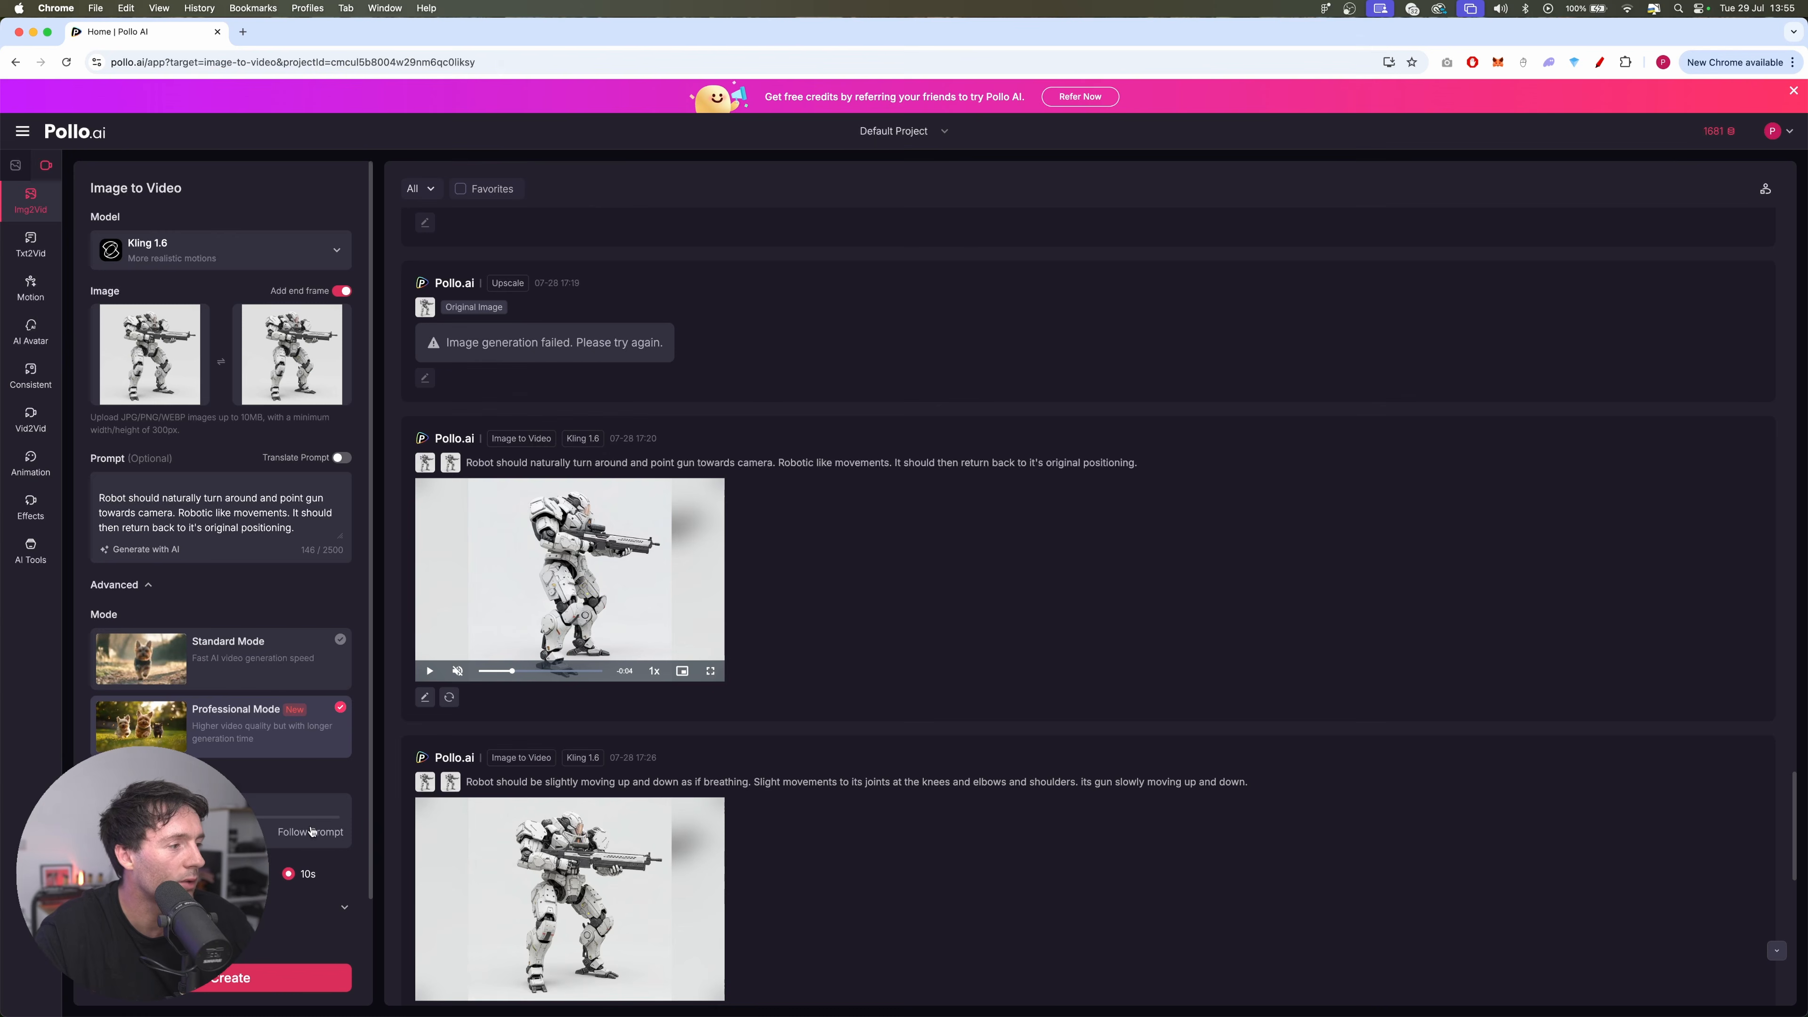
Review the Kling 1.6 mech videos made from the turn-around and breathing prompts, including the breathing video's generation settings
{"action": "left_click", "coordinate": [538, 492]}
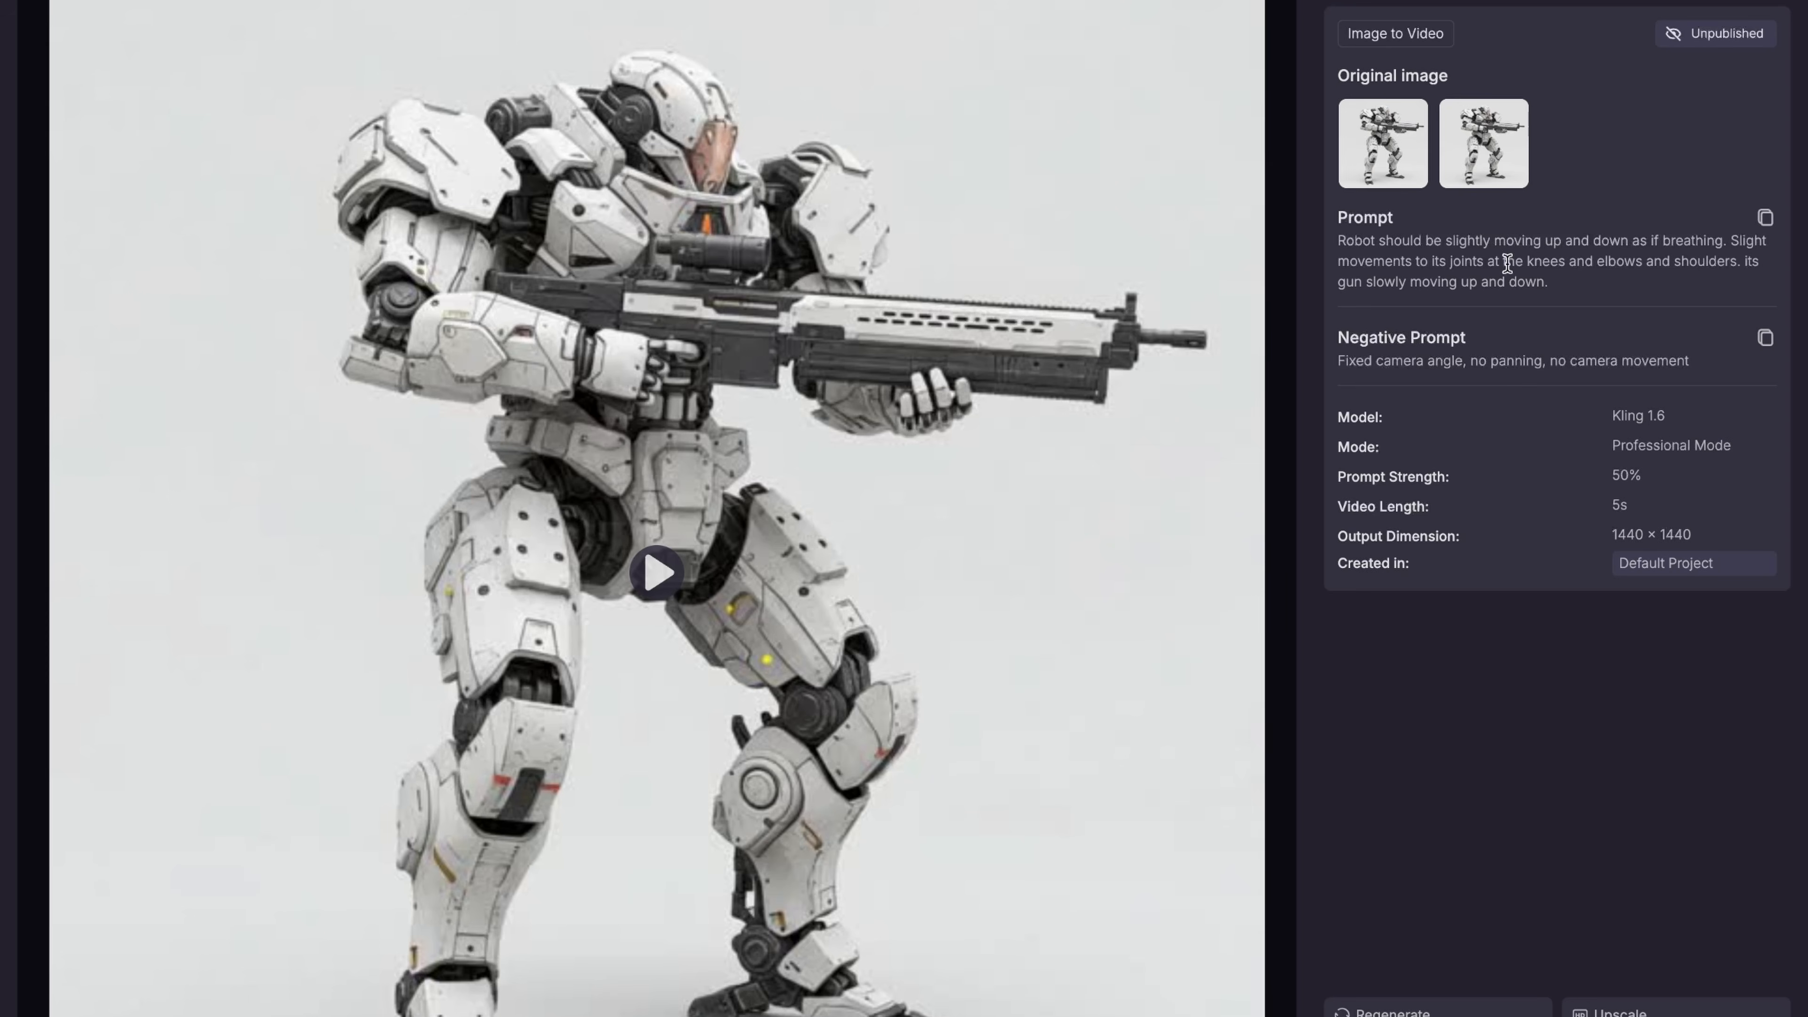
{"action": "left_click", "coordinate": [515, 867]}
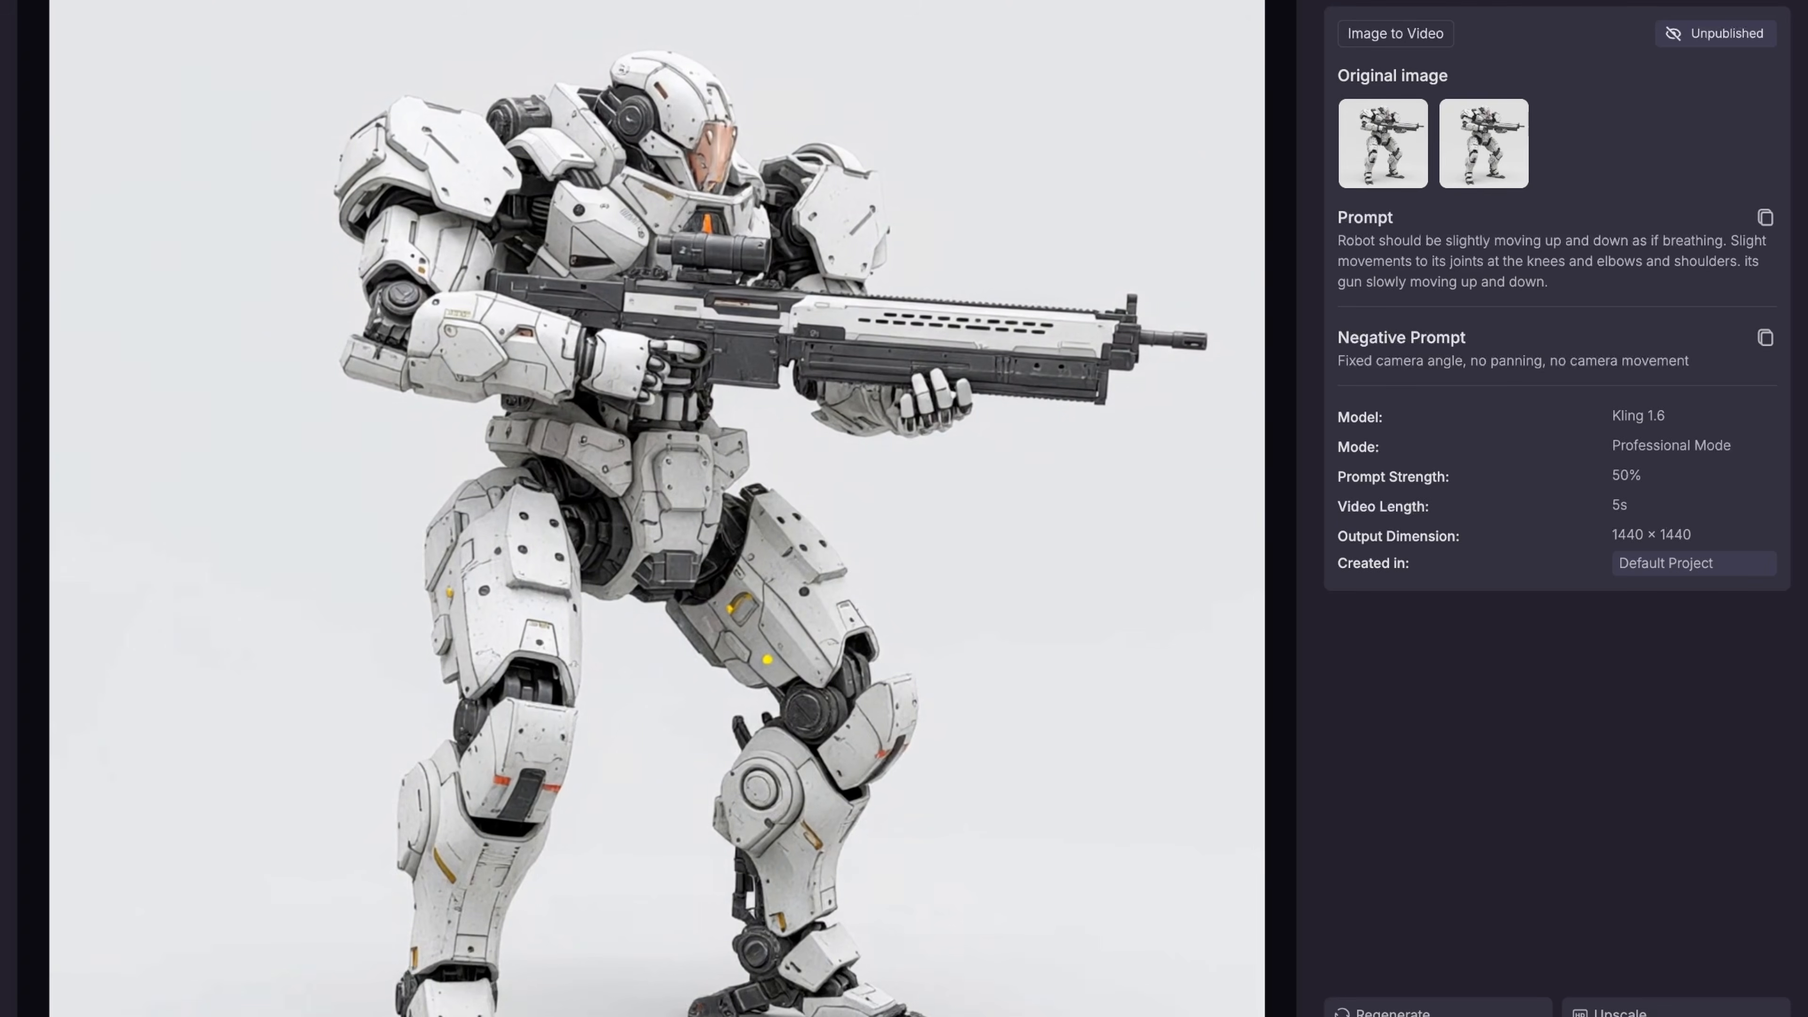
Change the Image to Video model to Pollo 1.6
{"action": "left_click", "coordinate": [144, 169]}
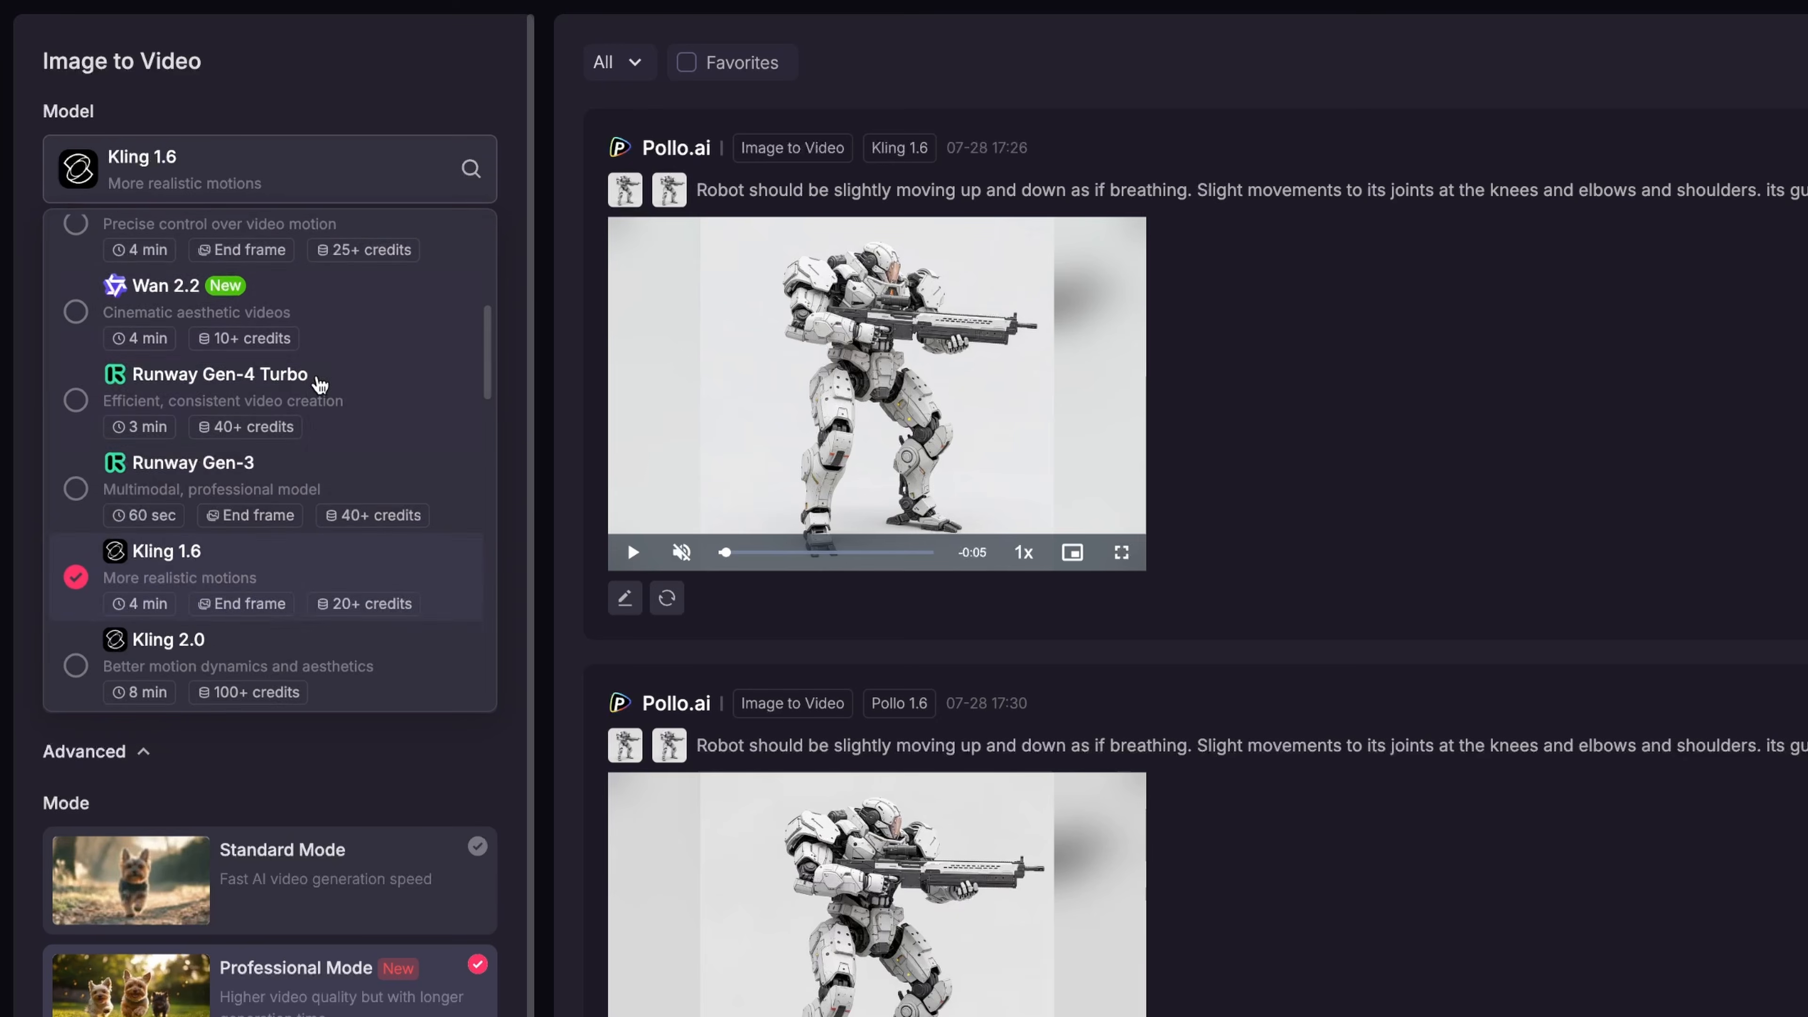
{"action": "scroll", "coordinate": [296, 325], "scroll_direction": "up", "scroll_amount": 5}
{"action": "left_click", "coordinate": [266, 251]}
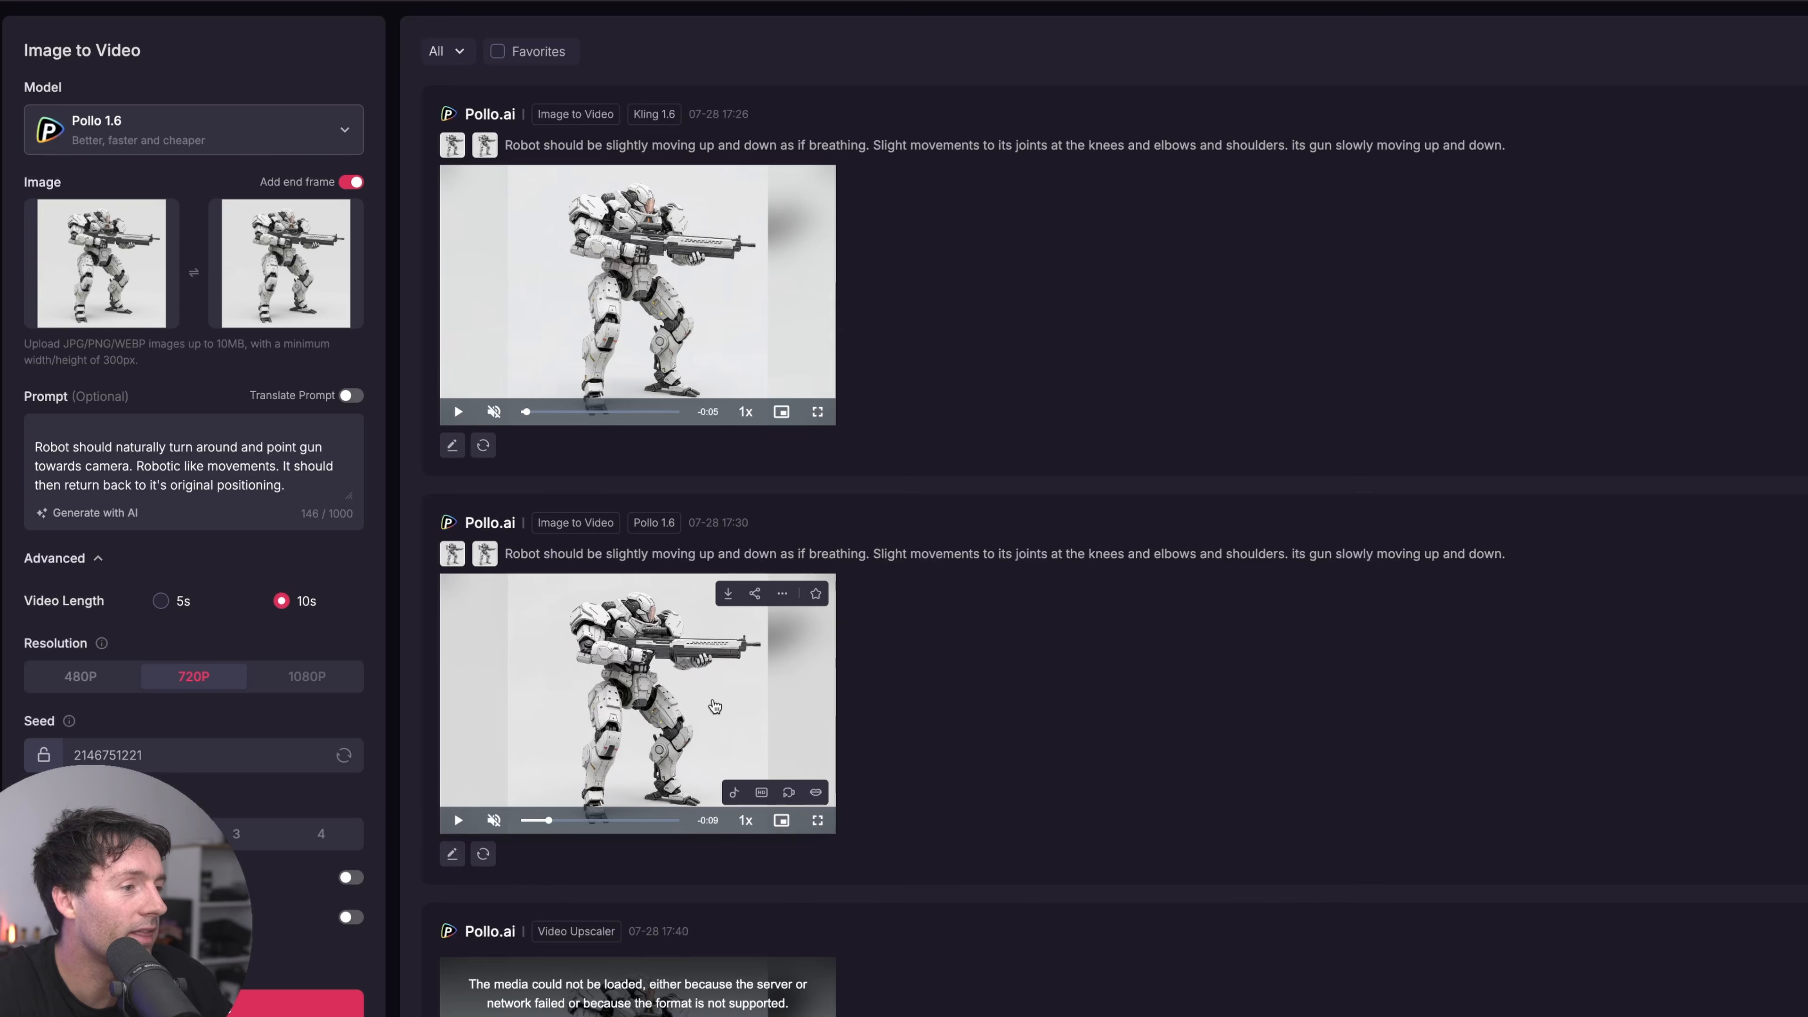
Open the breathing mech video generated with Pollo 1.6 and play it
{"action": "left_click", "coordinate": [982, 955]}
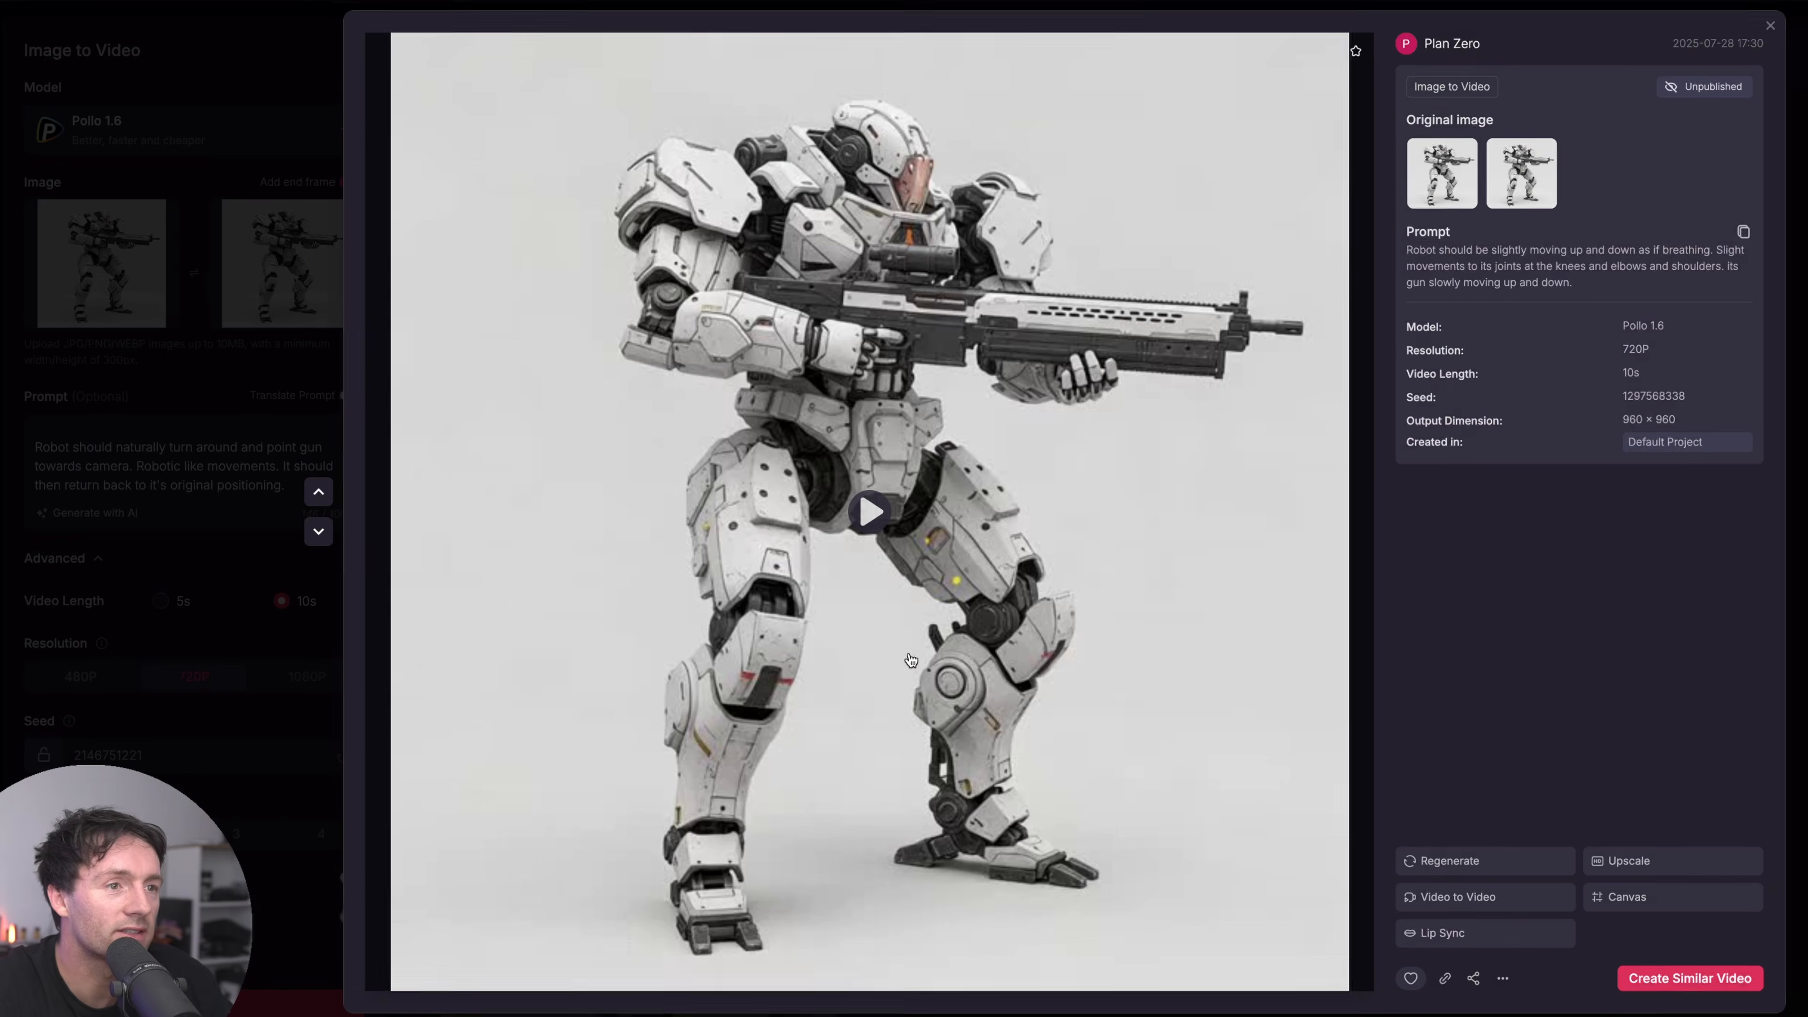
{"action": "left_click", "coordinate": [903, 507]}
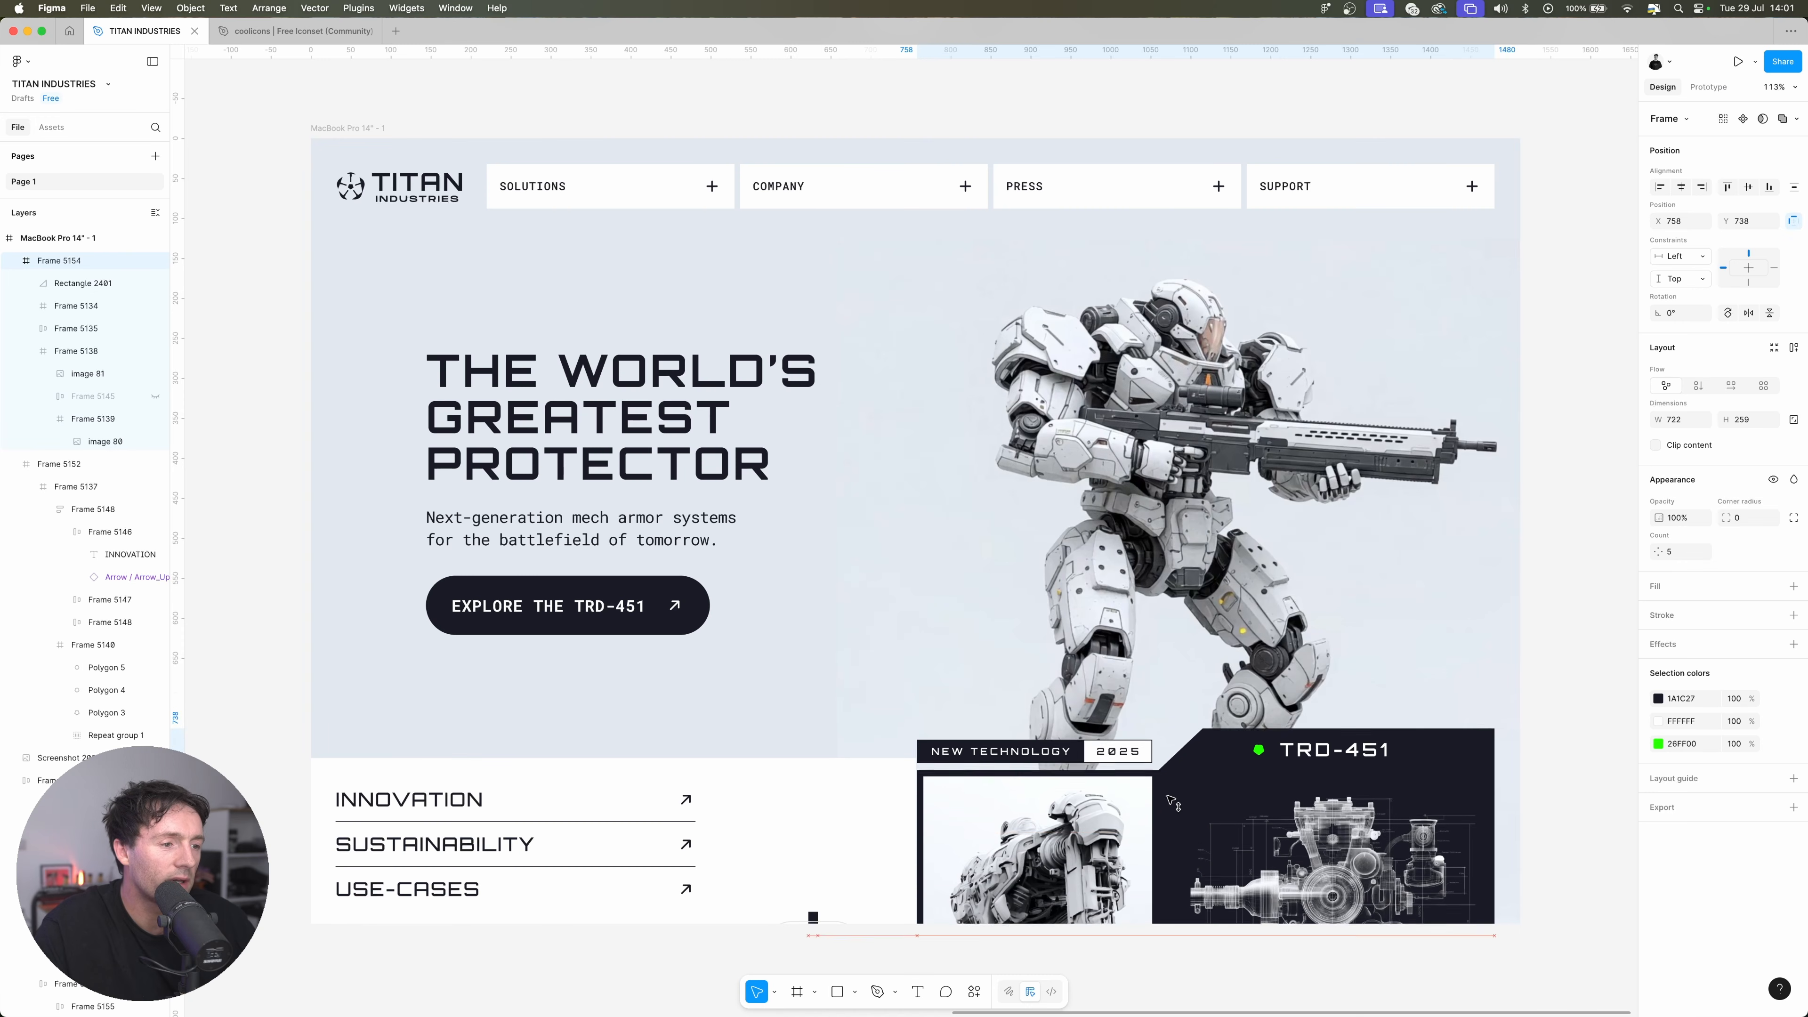
Switch to Figma and move the NEW TECHNOLOGY / TRD-451 card group up to Y 724 in the MacBook Pro frame
{"action": "scroll", "coordinate": [954, 806], "scroll_direction": "down", "scroll_amount": 1}
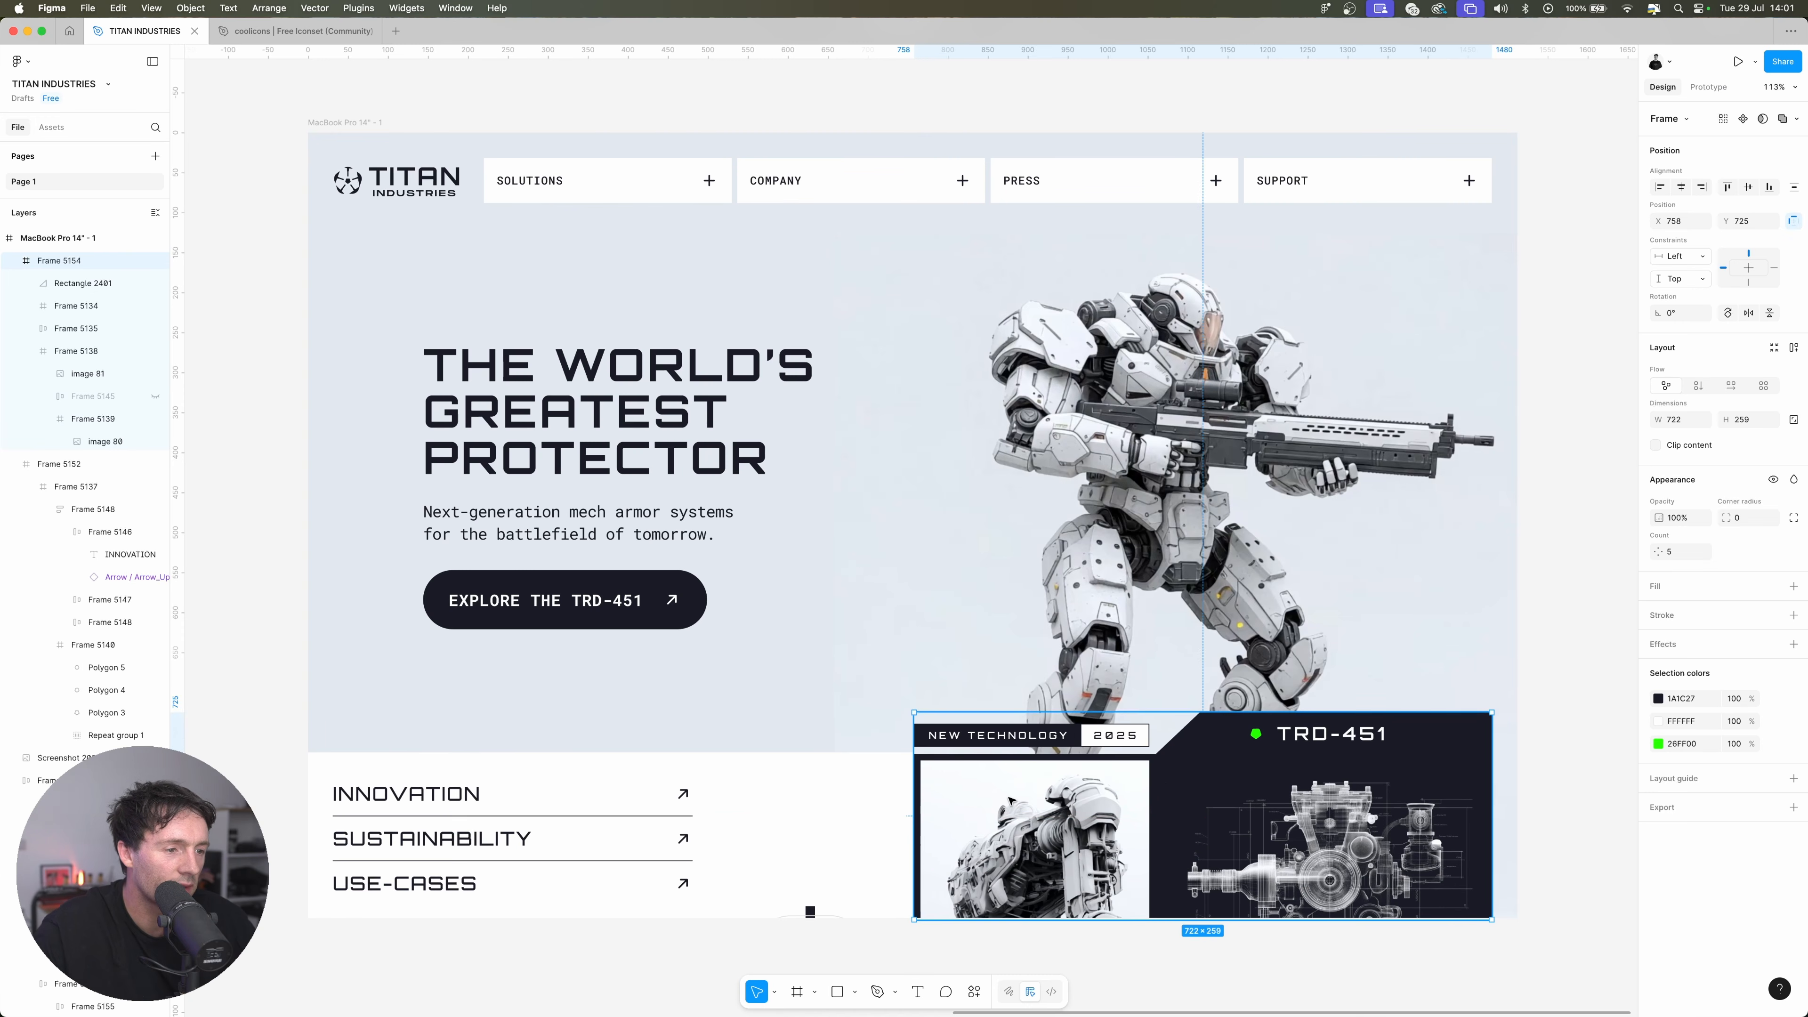
{"action": "key", "text": "Up"}
{"action": "key", "text": "Up"}
{"action": "key", "text": "Down"}
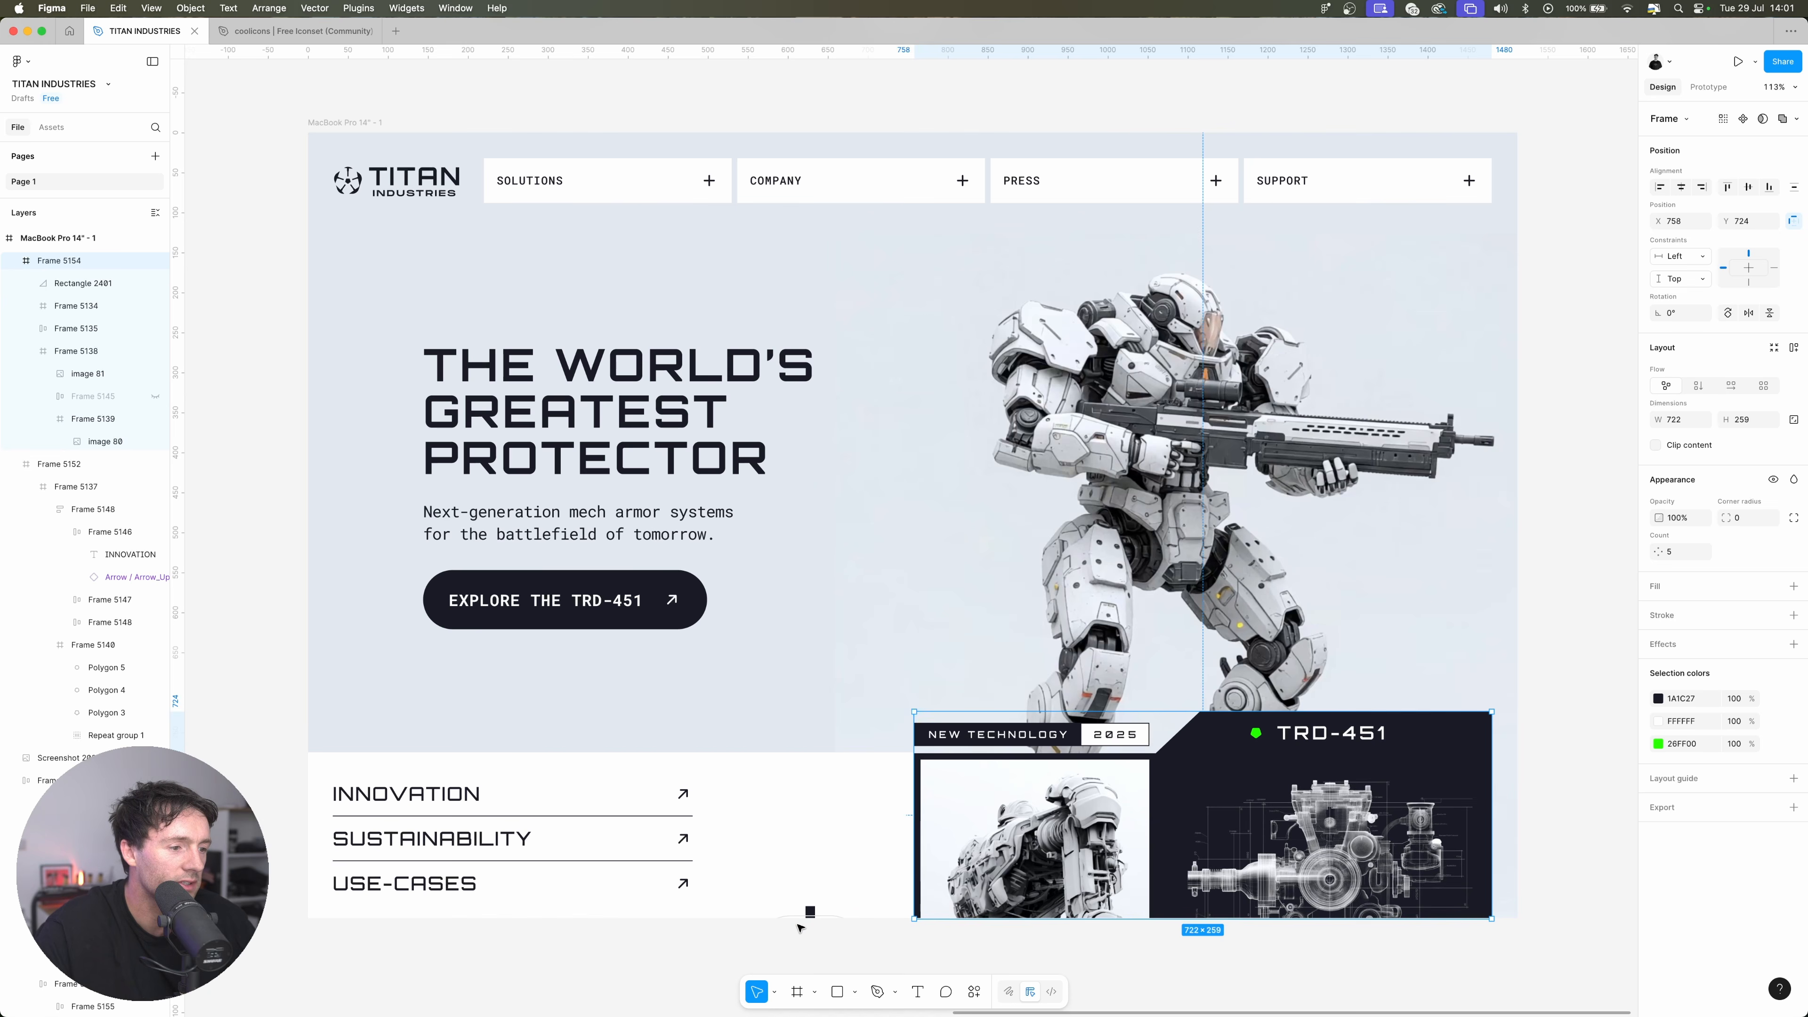
Move the five-armed emblem graphic up into the white panel, between the link rows and the TRD-451 card
{"action": "scroll", "coordinate": [801, 919], "scroll_direction": "right", "scroll_amount": 1}
{"action": "left_click", "coordinate": [806, 911]}
{"action": "left_click_drag", "start_coordinate": [804, 798], "coordinate": [805, 779]}
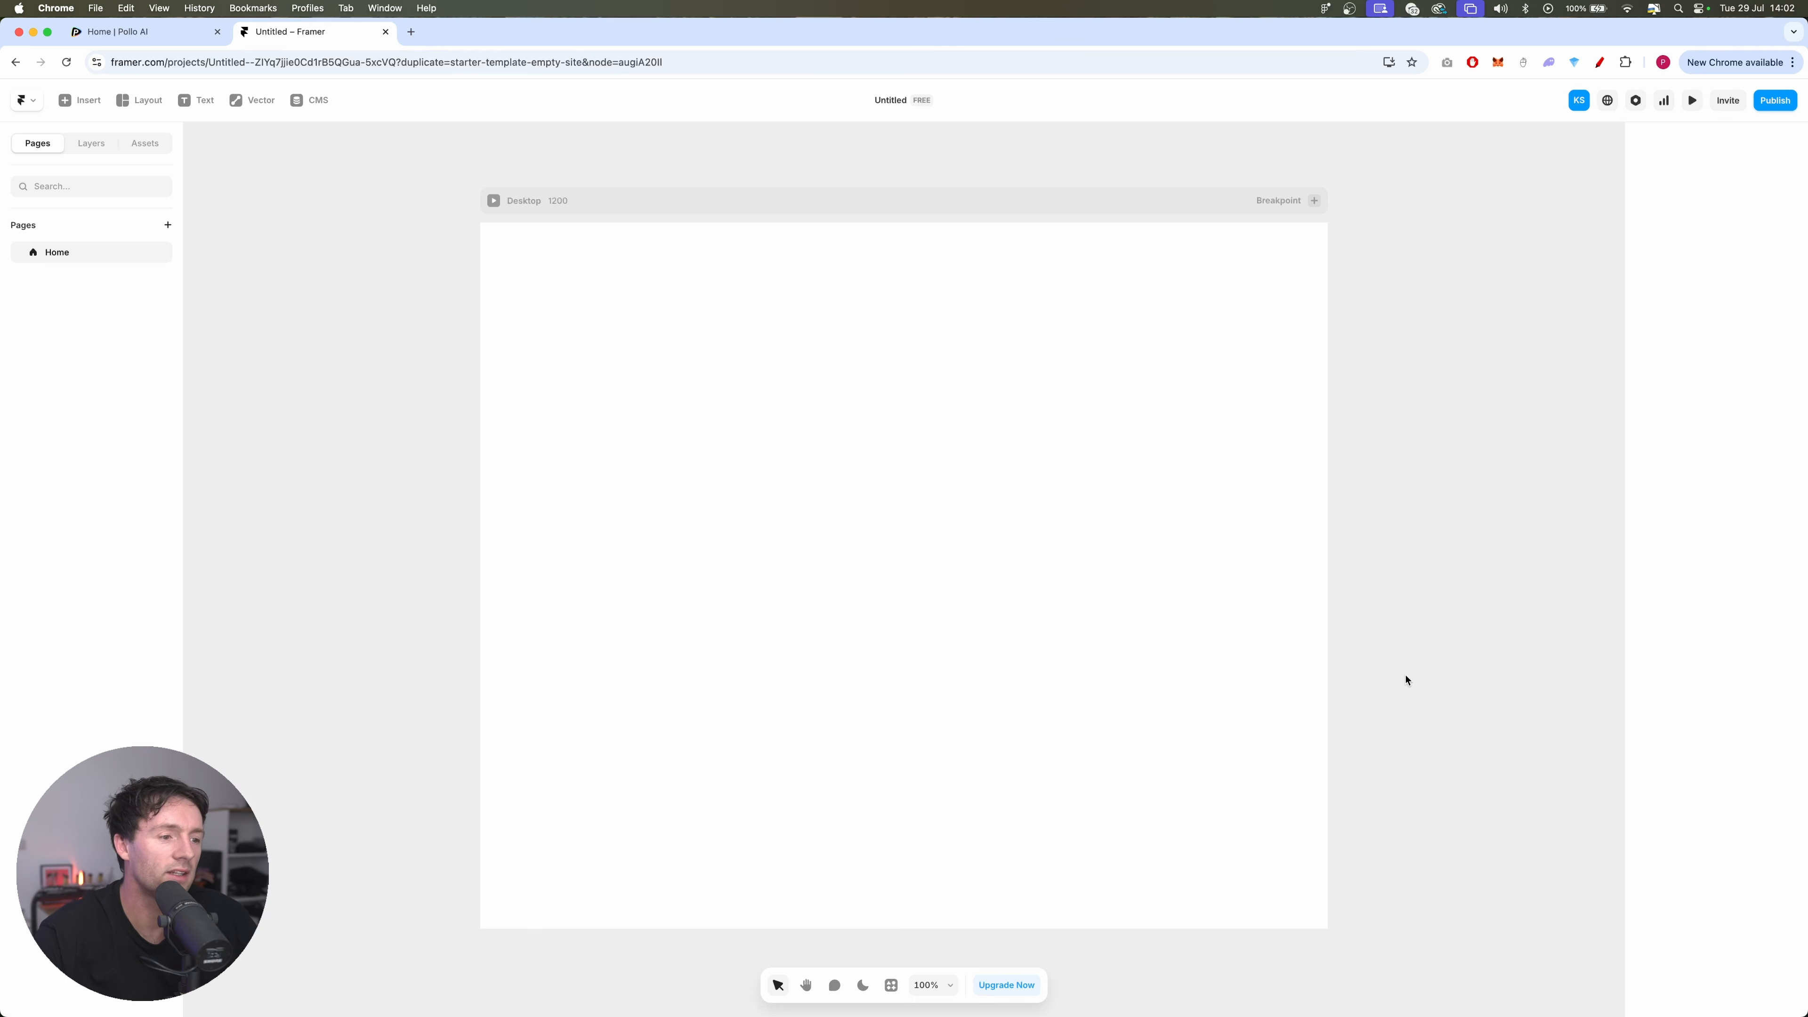
Copy the MacBook Pro 14" frame with the Figma to HTML with Framer plugin and paste it into the Desktop page in Framer
{"action": "left_click", "coordinate": [1182, 702]}
{"action": "mouse_move", "coordinate": [1021, 1001]}
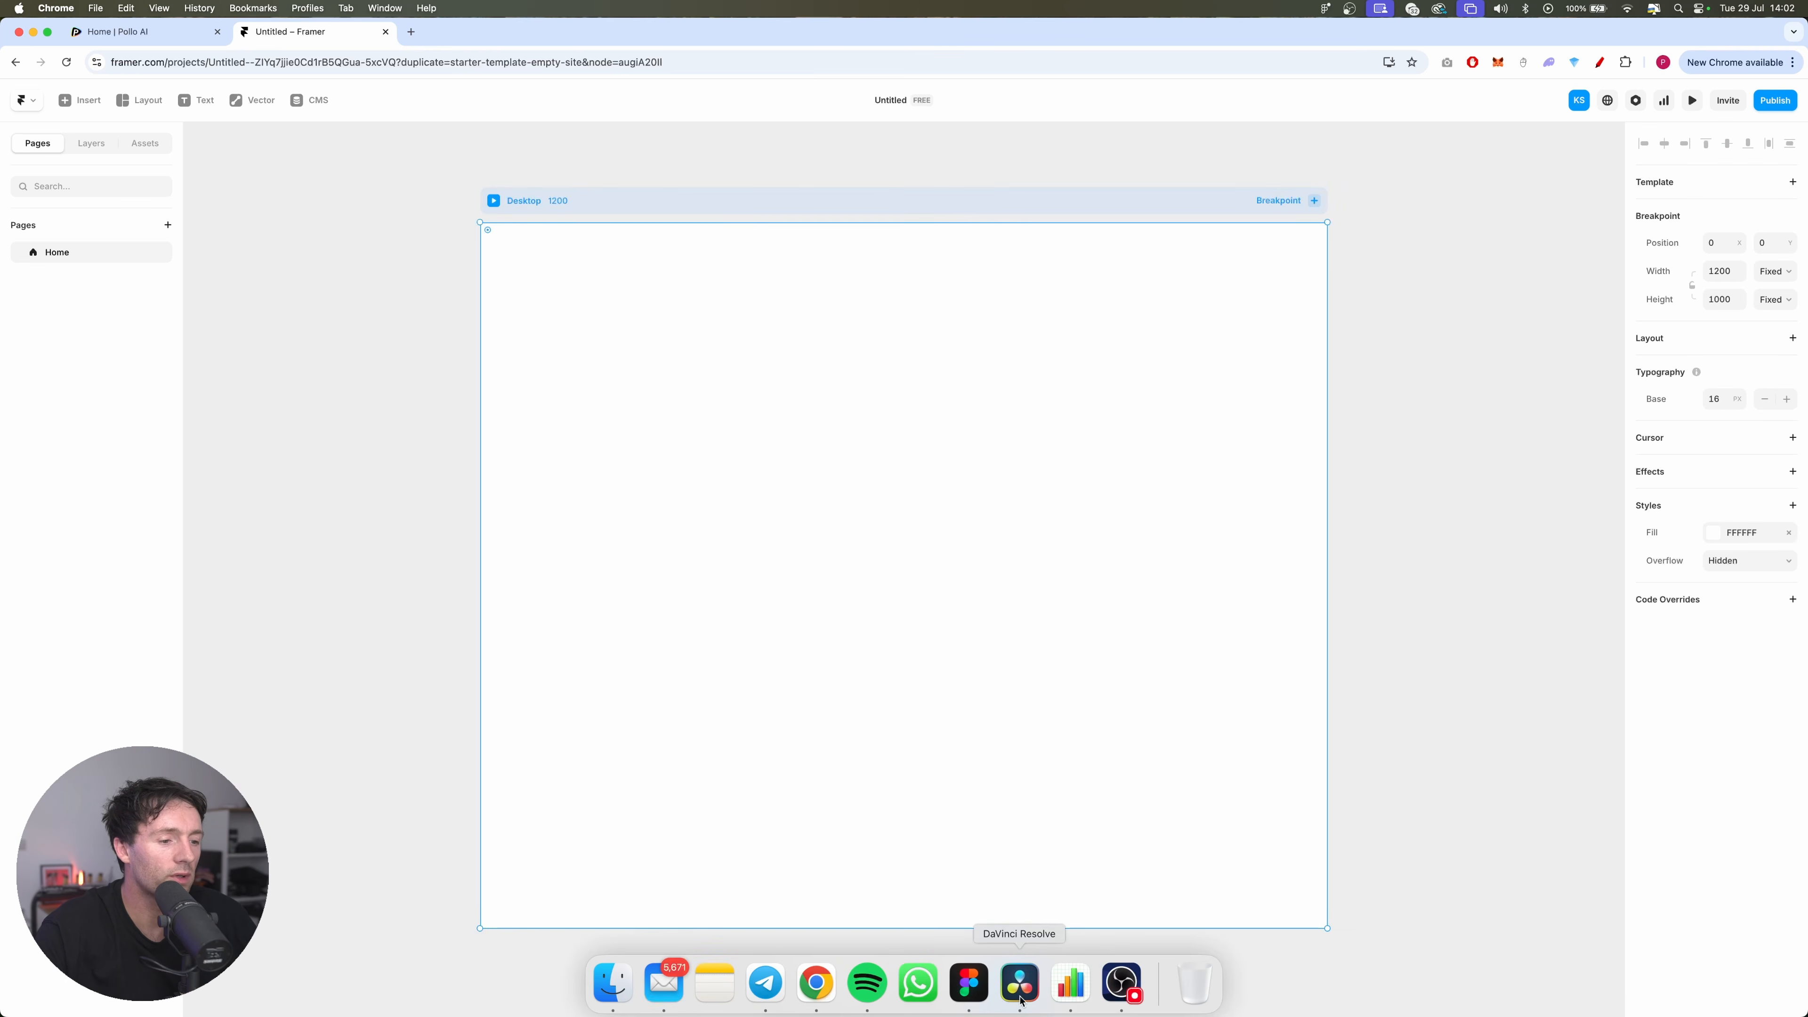
{"action": "left_click", "coordinate": [970, 983]}
{"action": "left_click", "coordinate": [357, 8]}
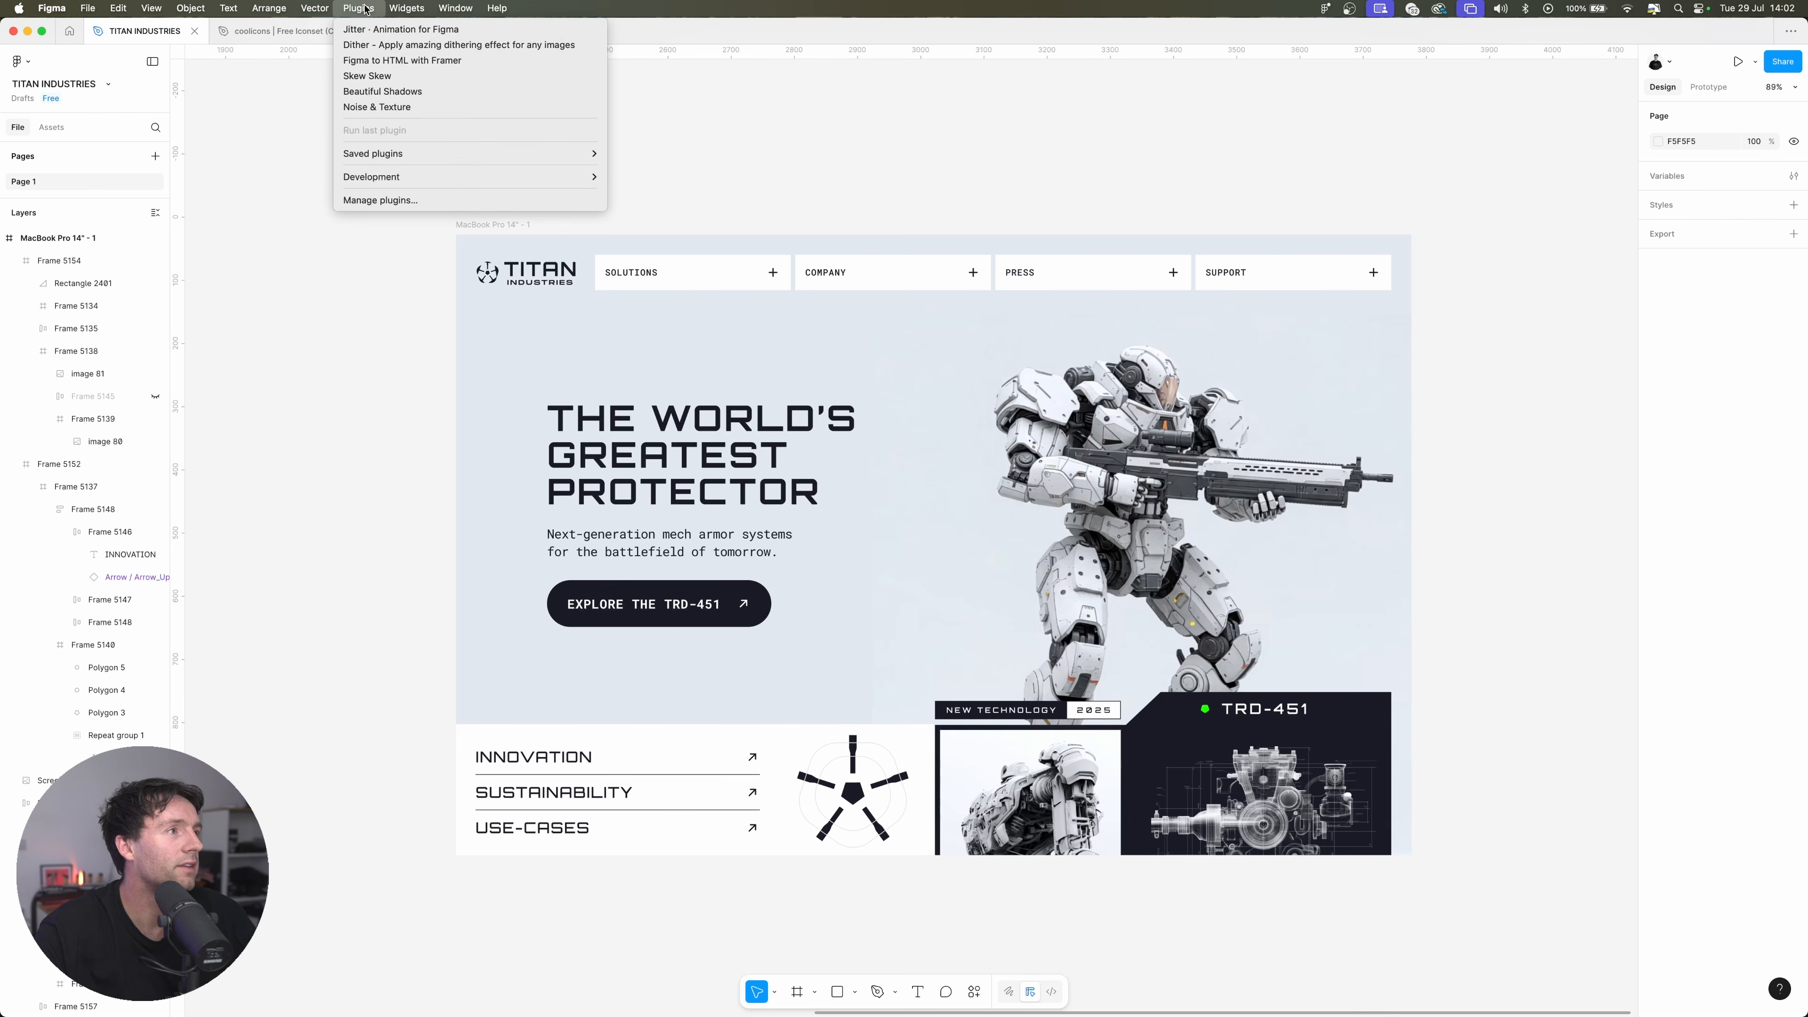
{"action": "left_click", "coordinate": [373, 63]}
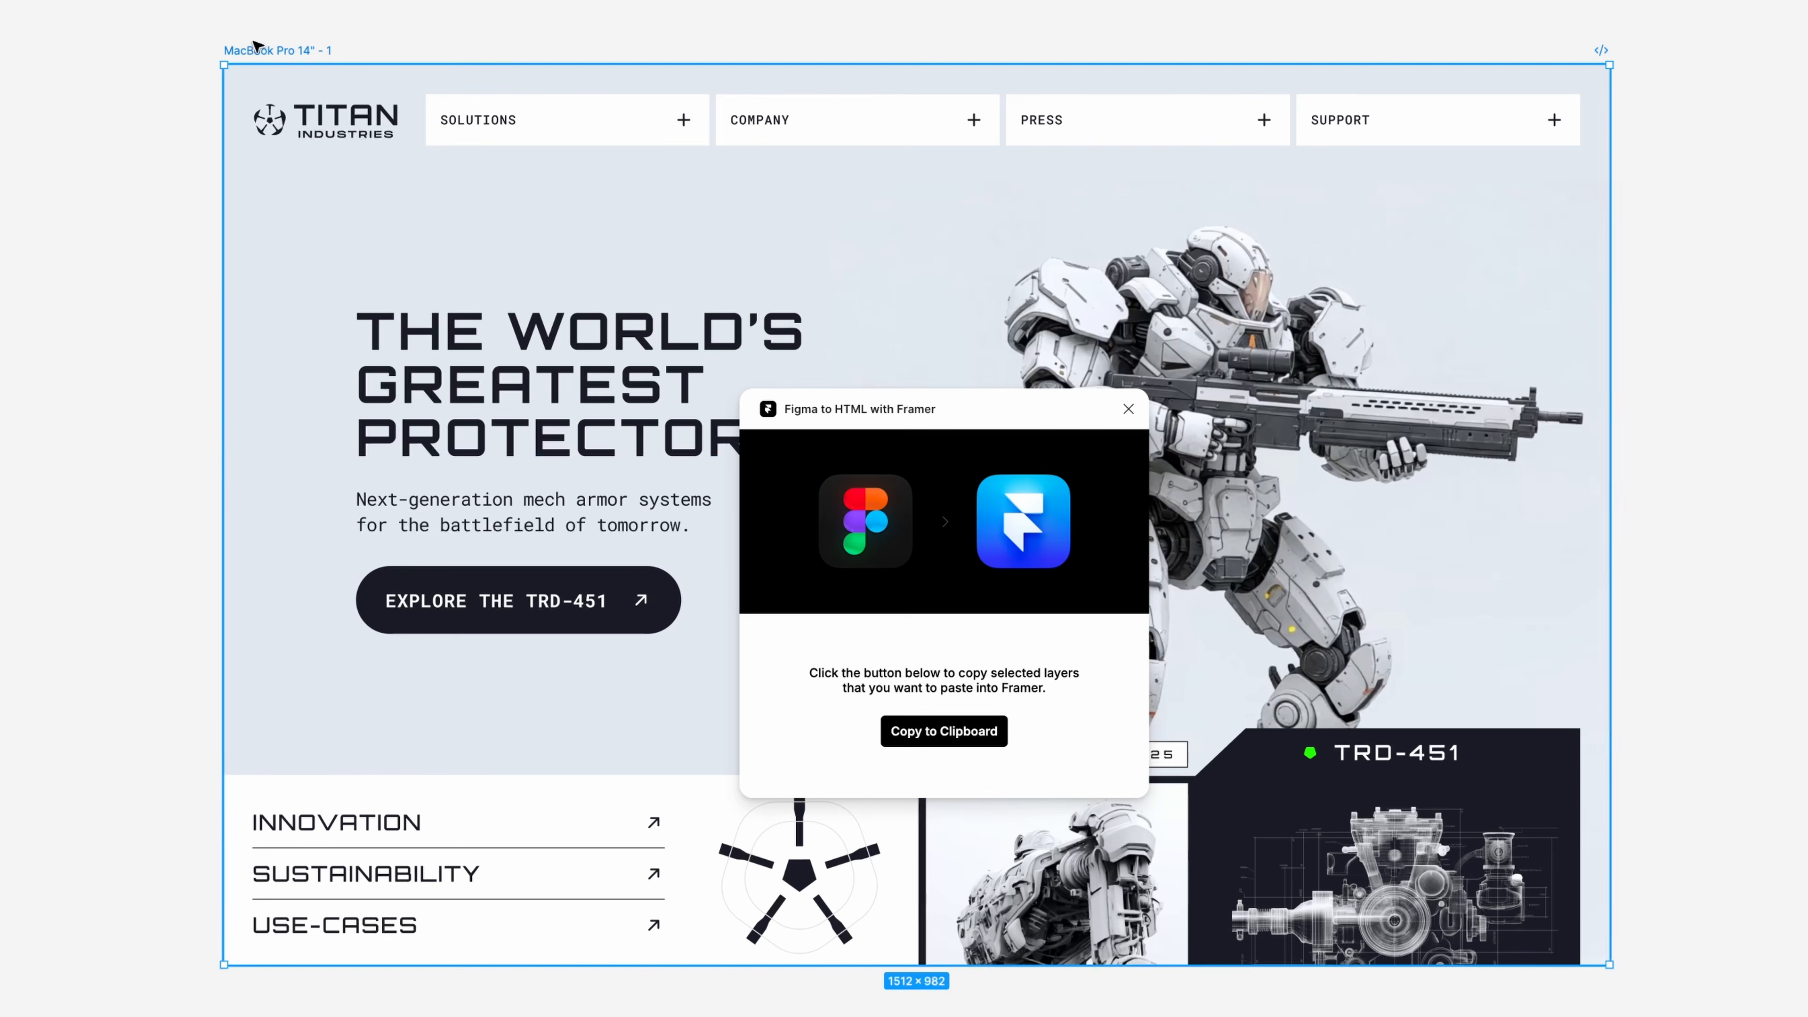
{"action": "left_click", "coordinate": [987, 734]}
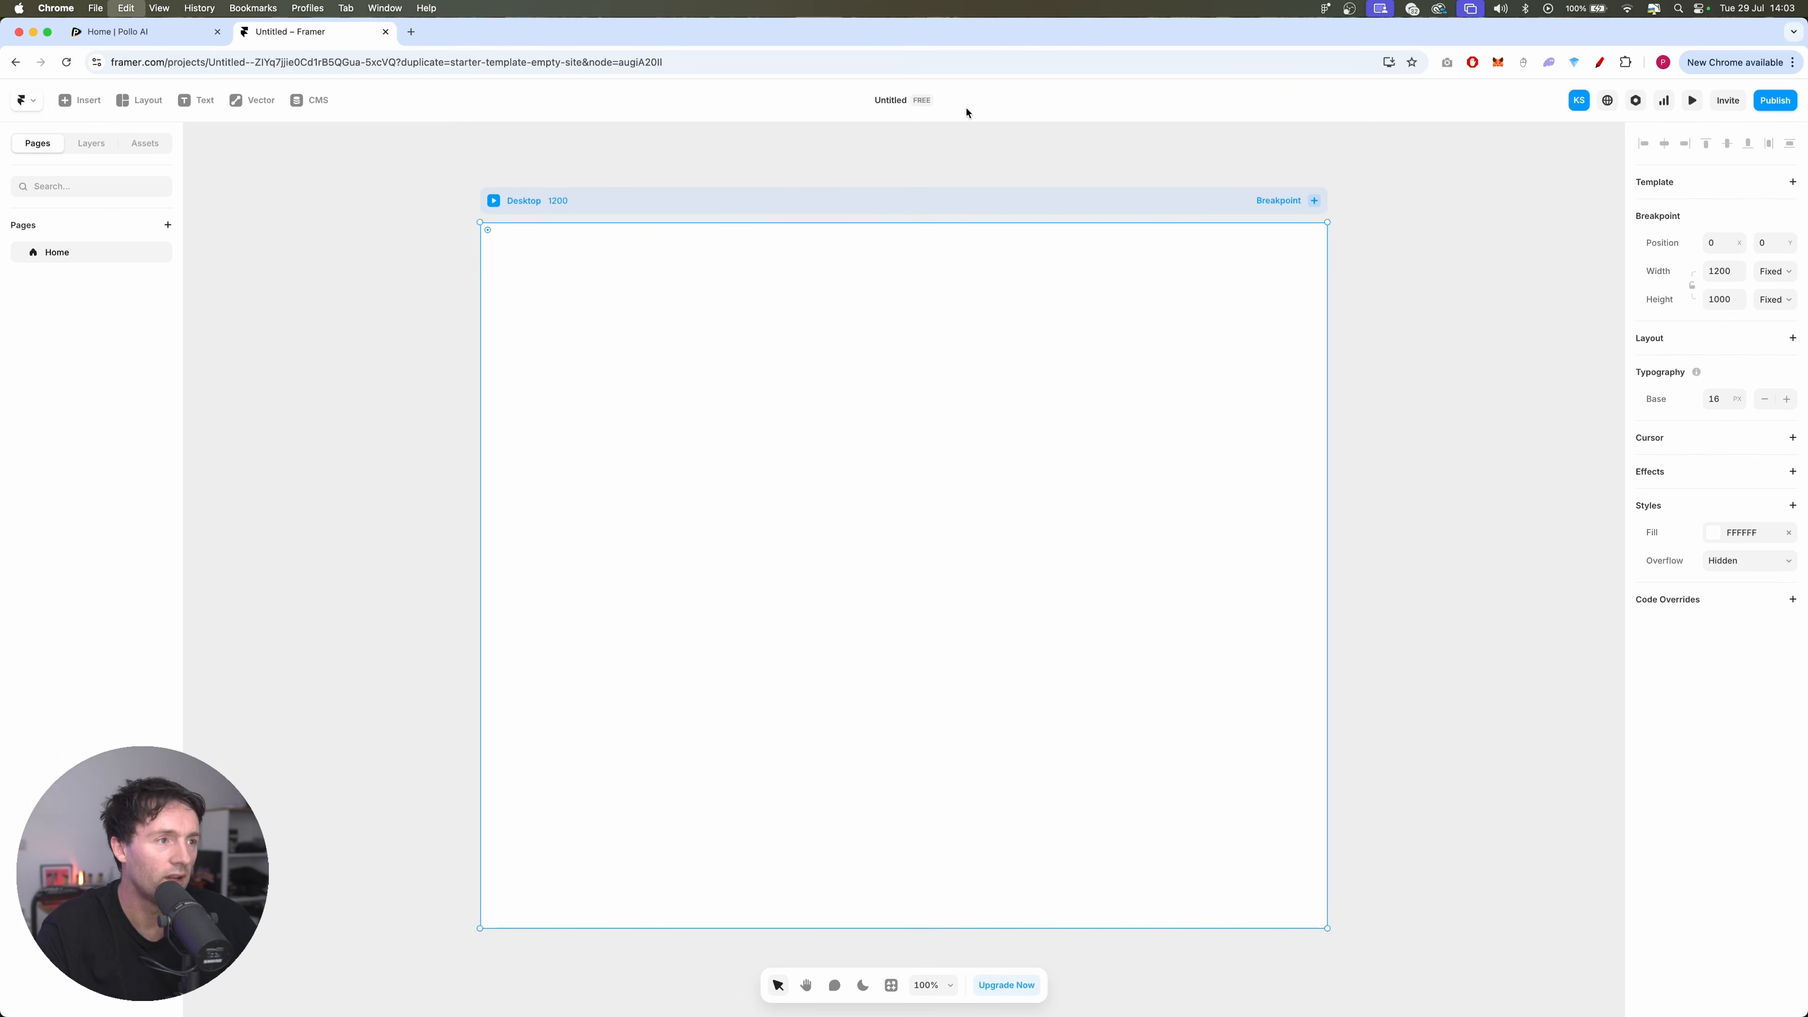
{"action": "key", "text": "super+v"}
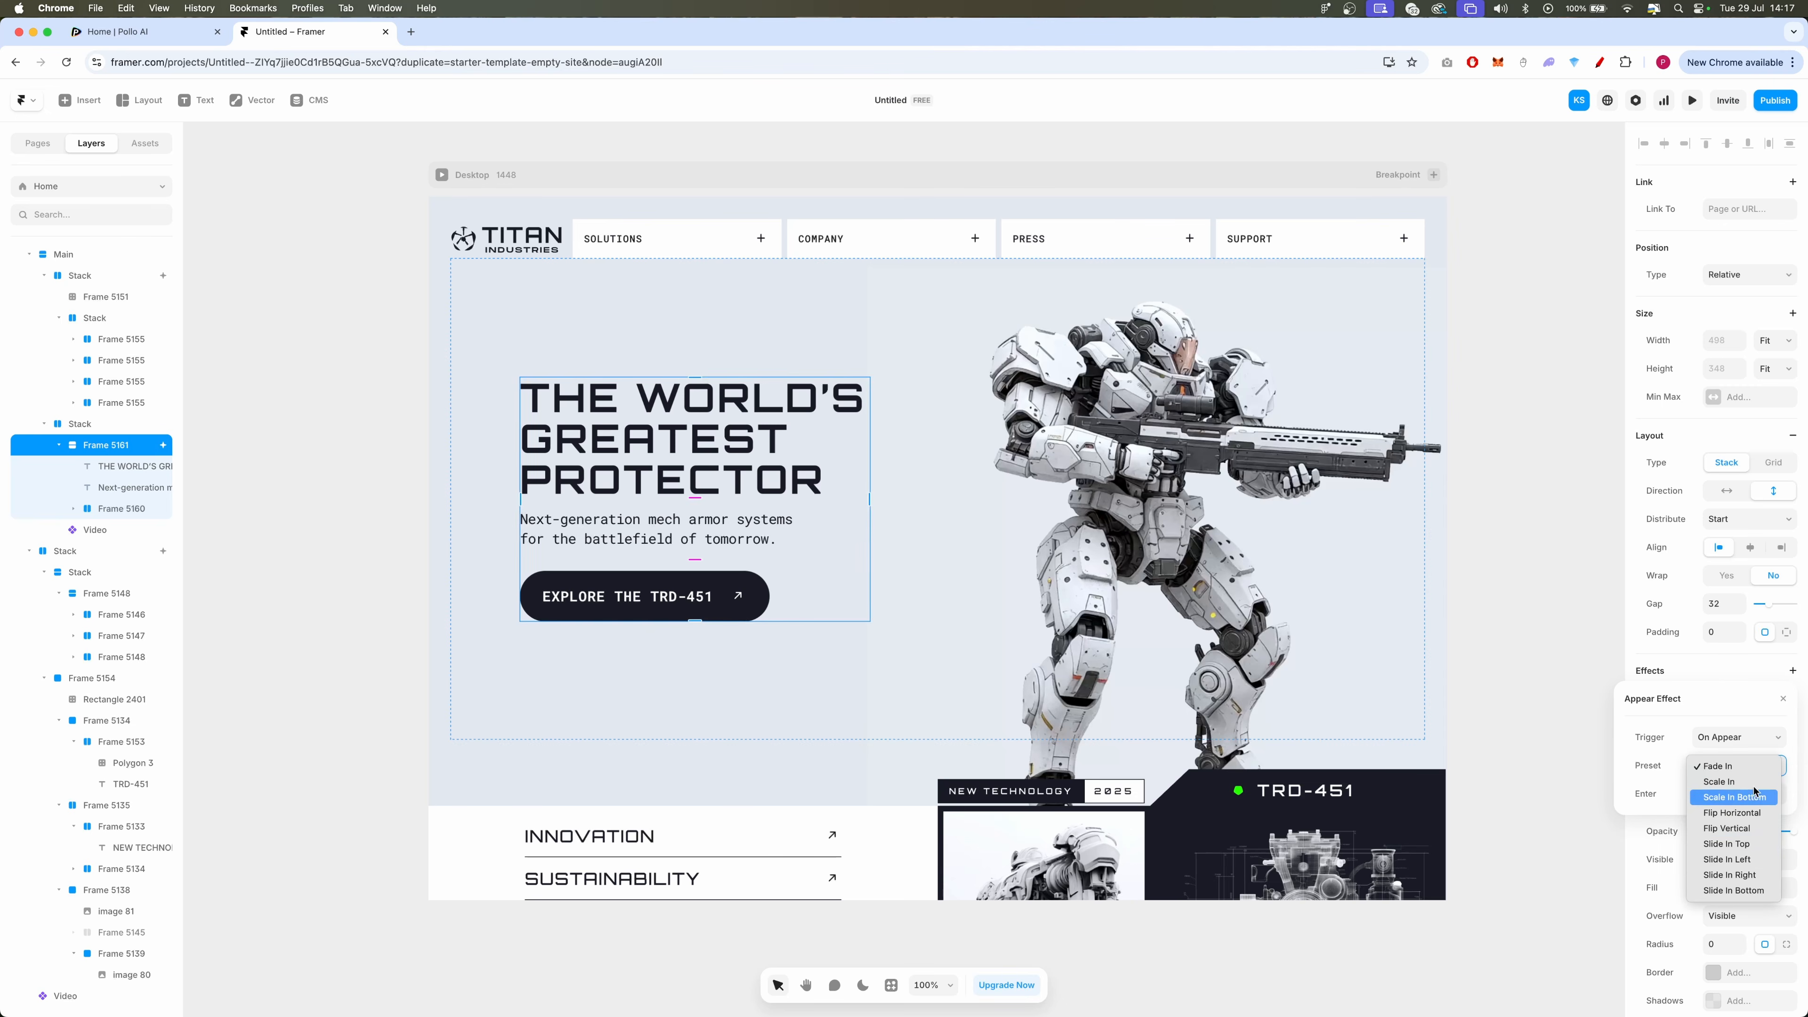
Set the hero text stack's Appear effect to the Slide In Top preset and check the page in preview
{"action": "left_click", "coordinate": [1726, 844]}
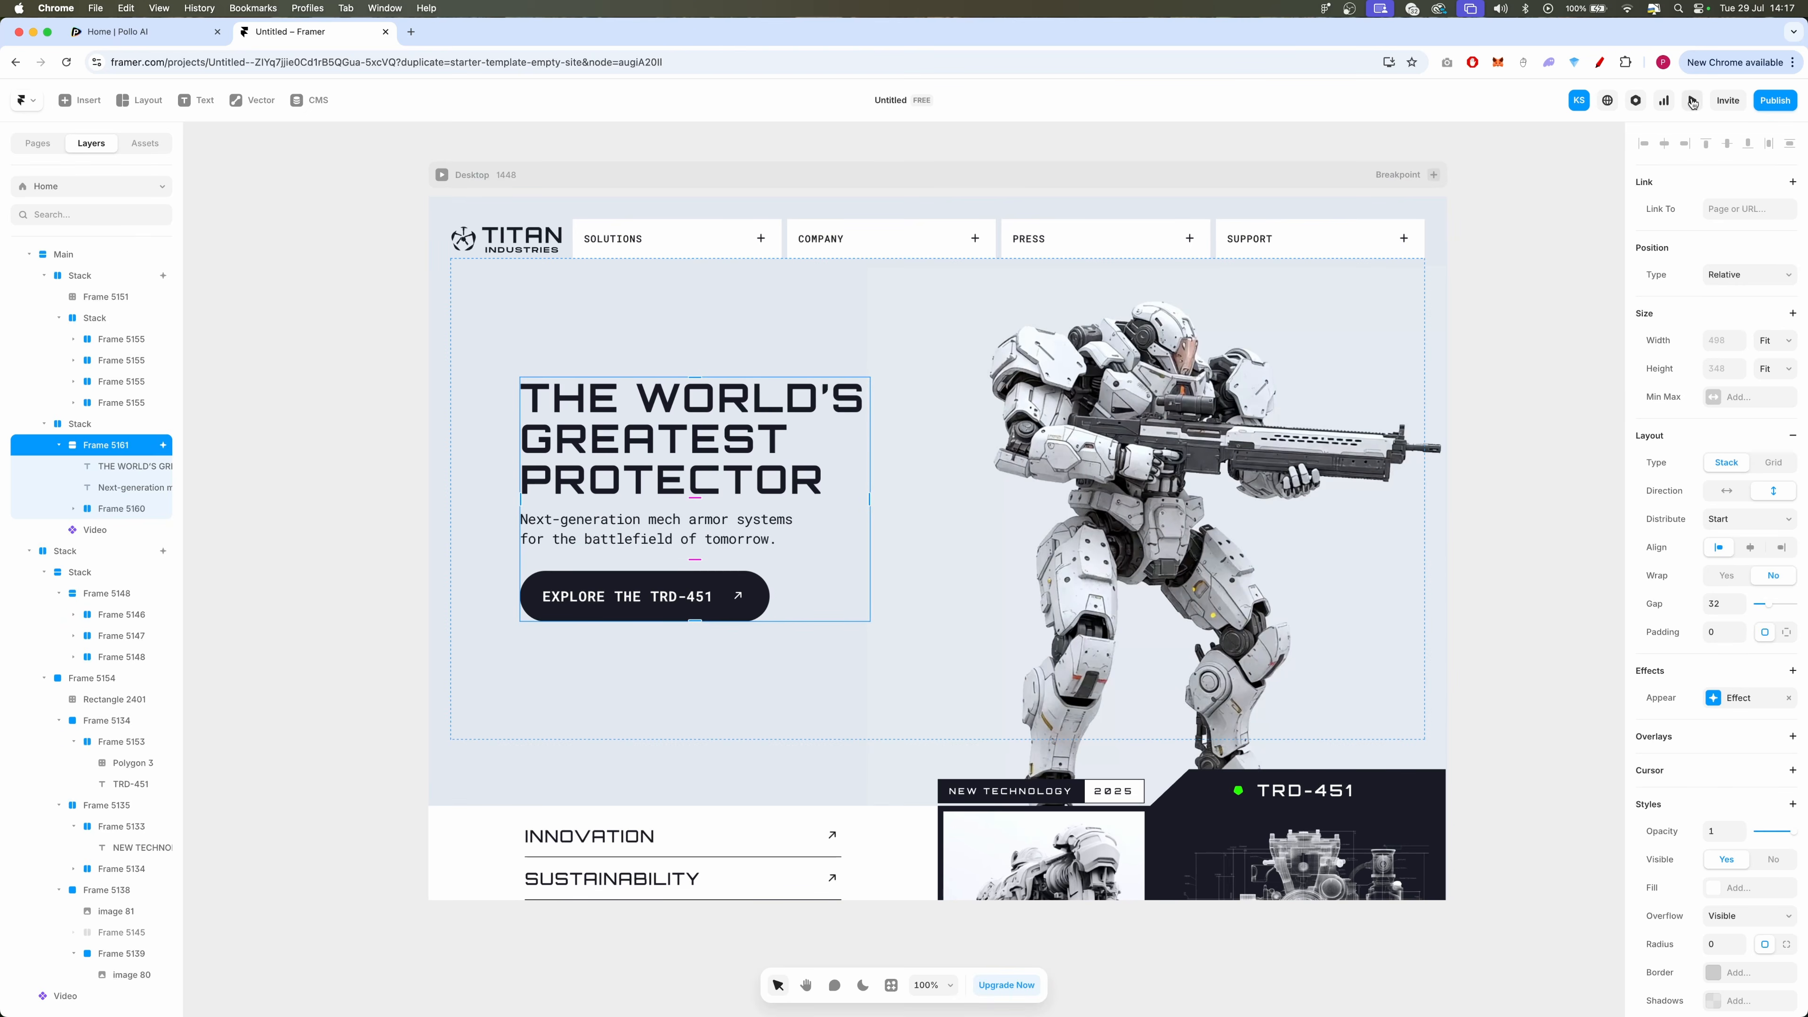
{"action": "left_click", "coordinate": [1693, 101]}
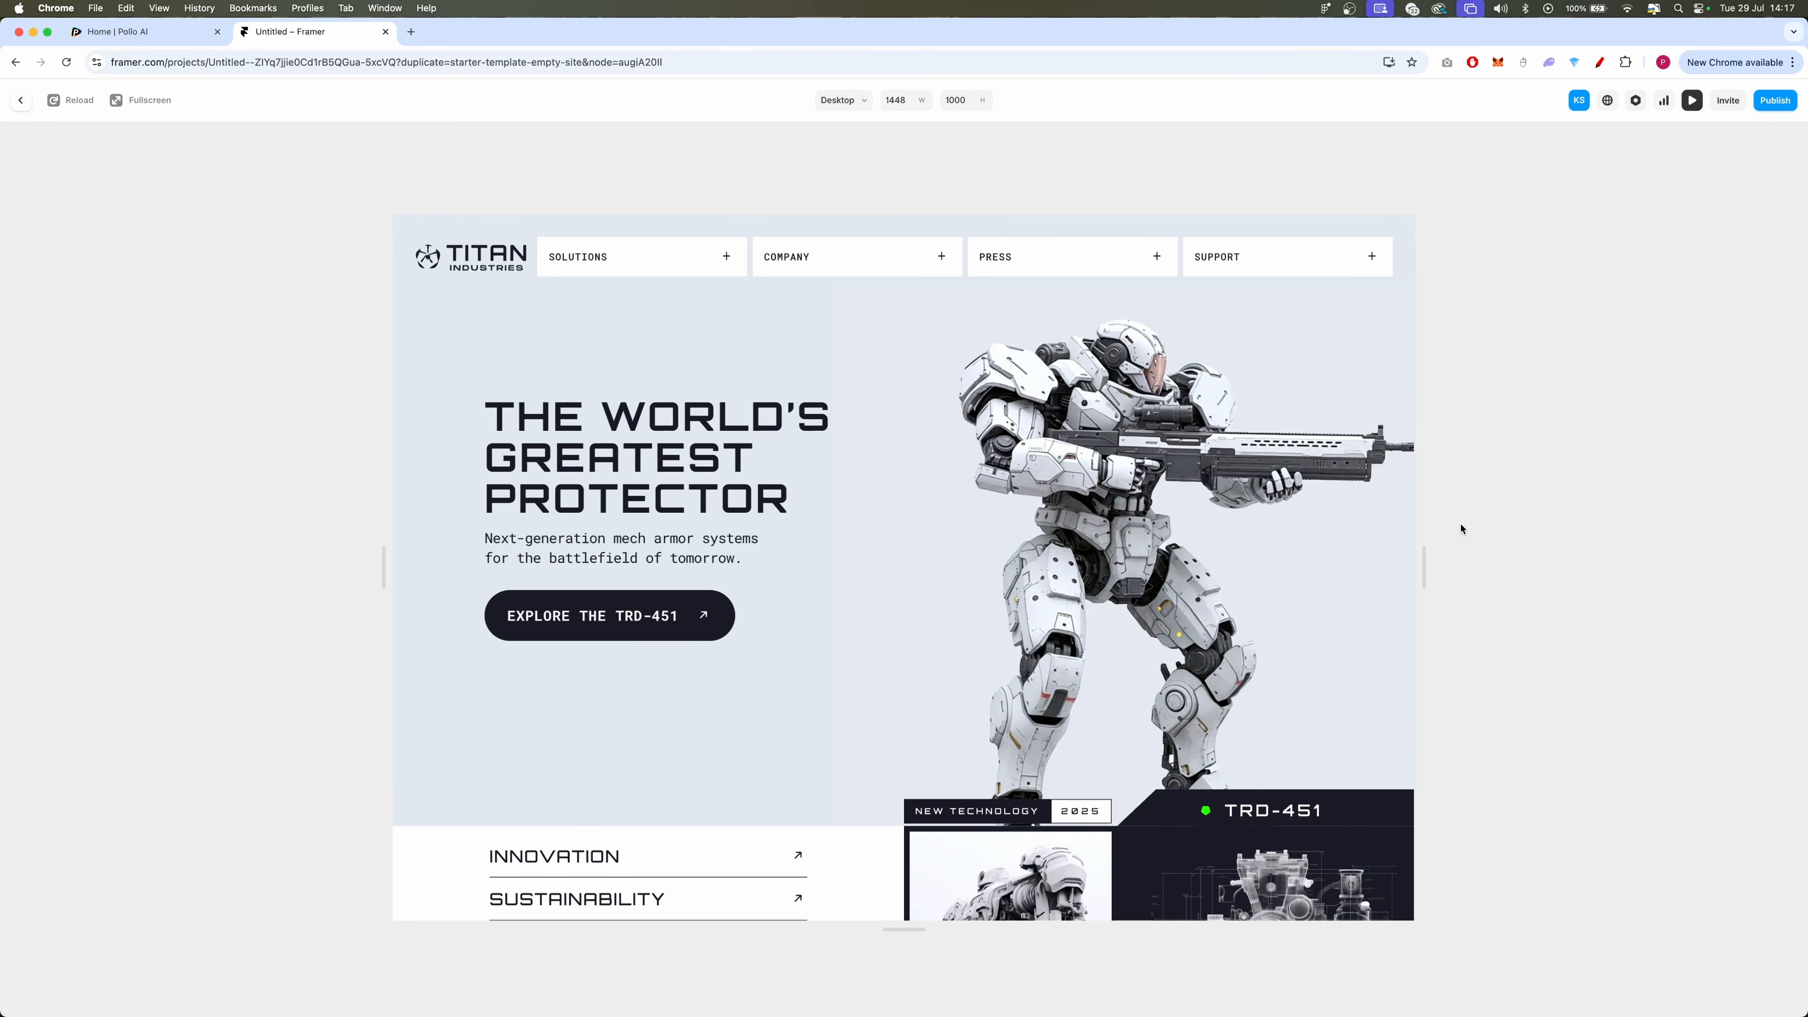
{"action": "left_click_drag", "start_coordinate": [1392, 569], "coordinate": [1461, 570]}
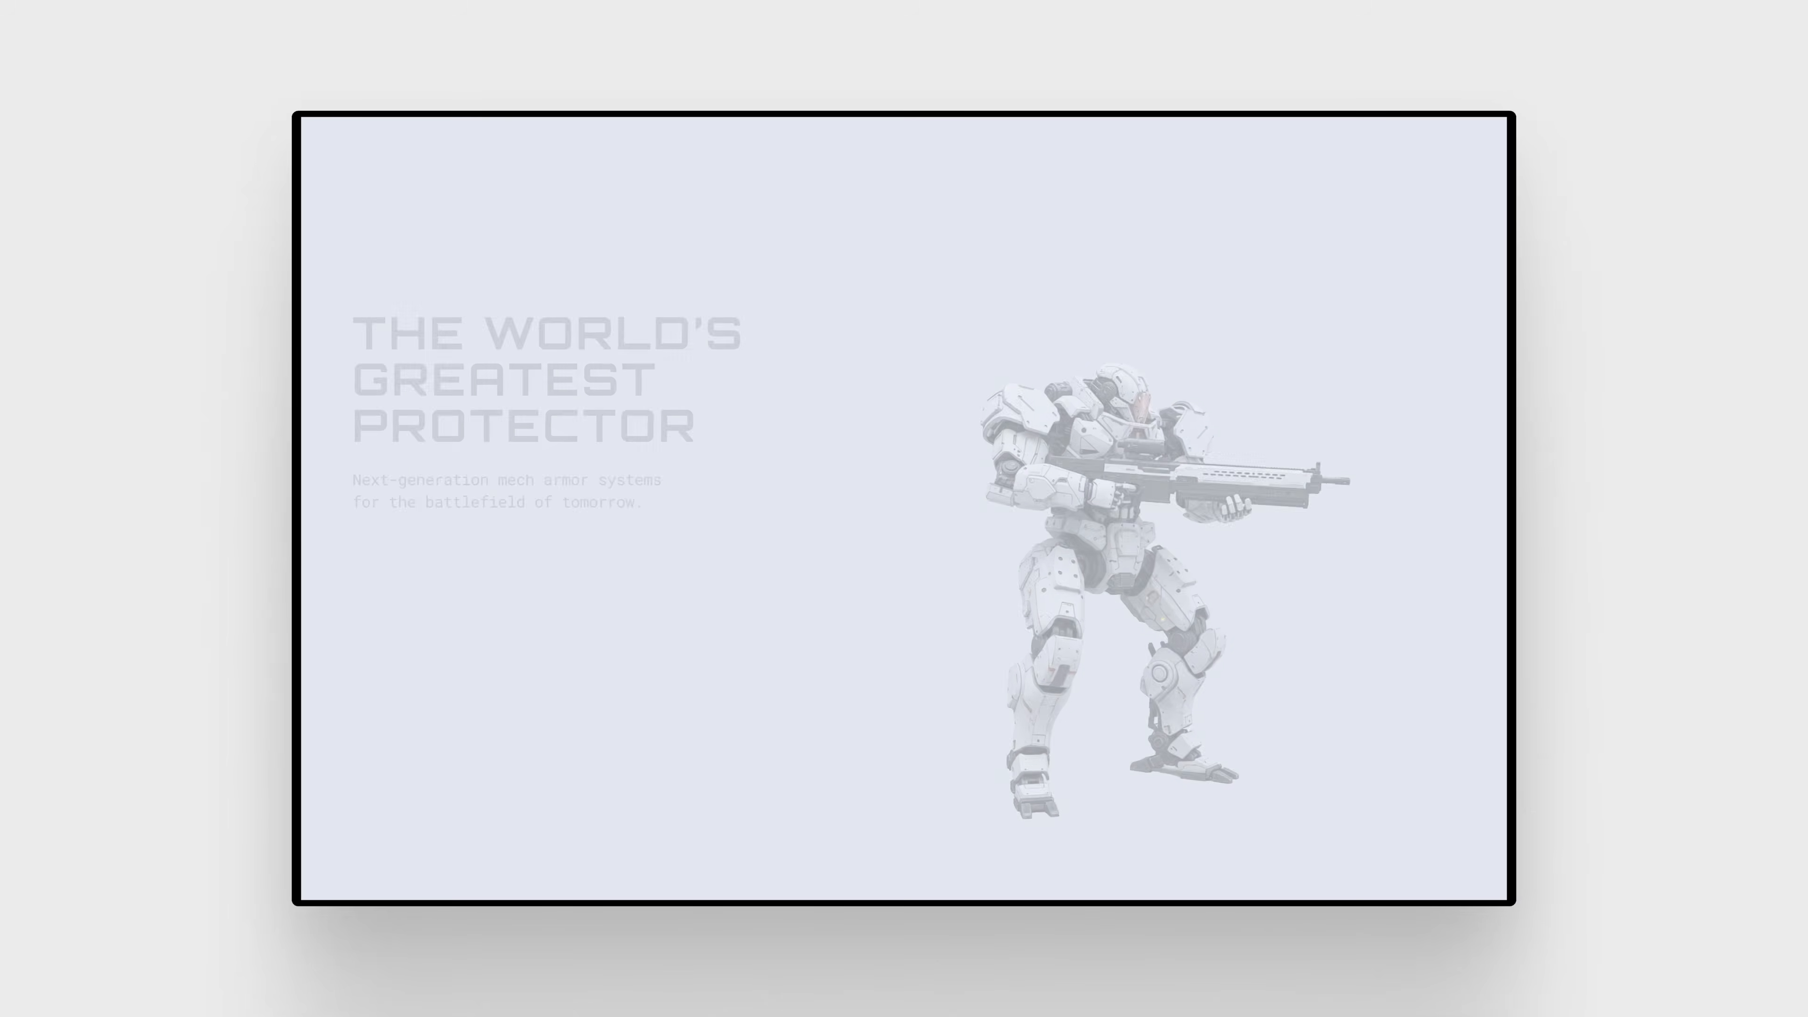